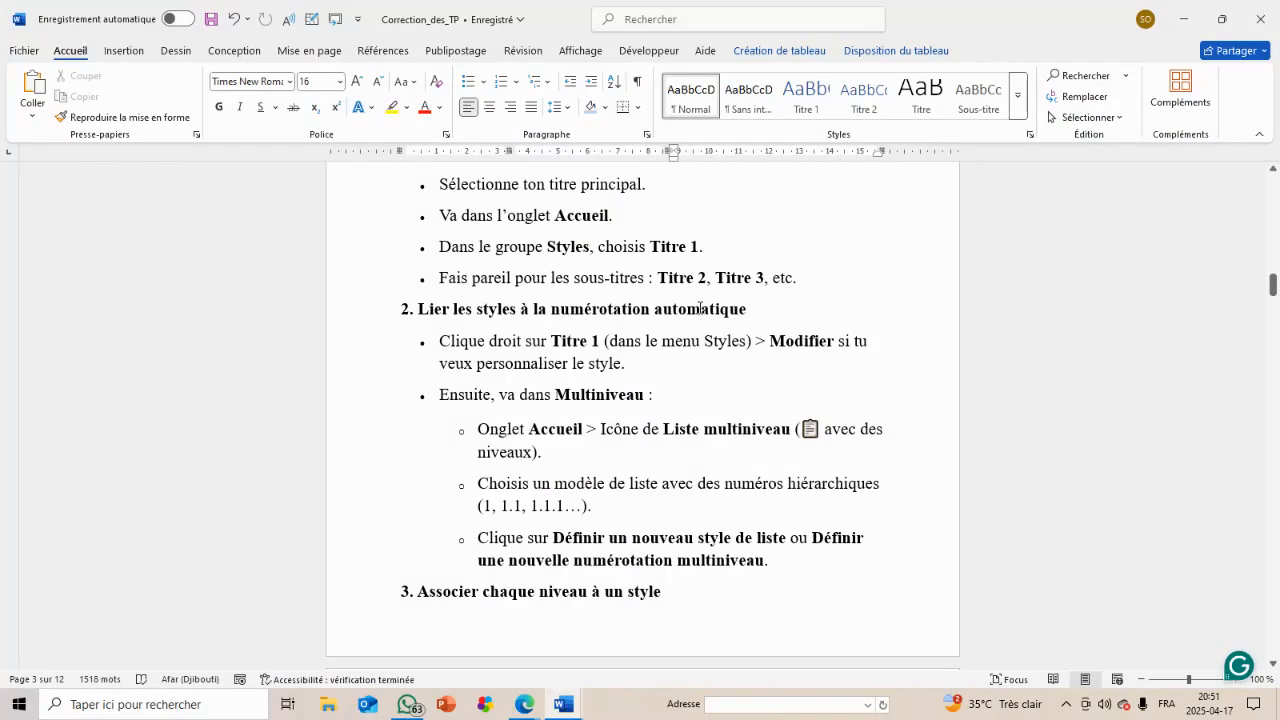
Review the available multilevel list formats and the written instructions for linking each list level to a heading style
click(550, 84)
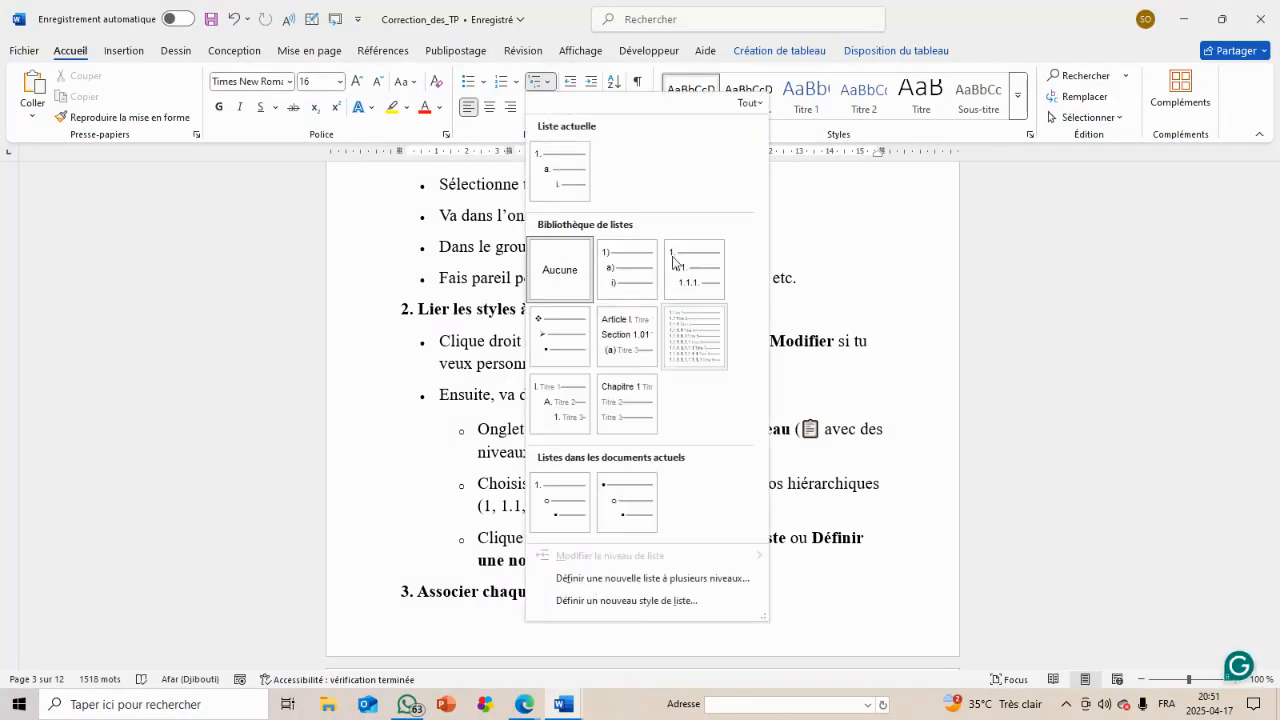
click(888, 536)
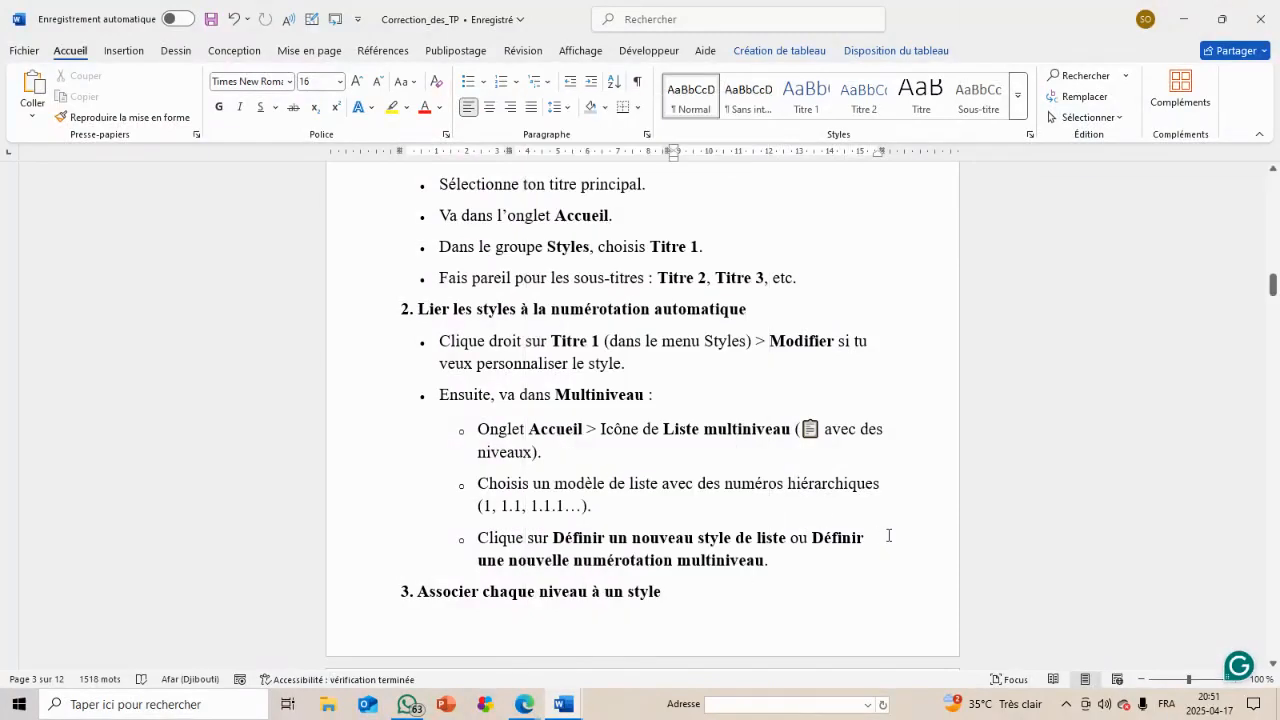
scroll(888, 536, down, 3)
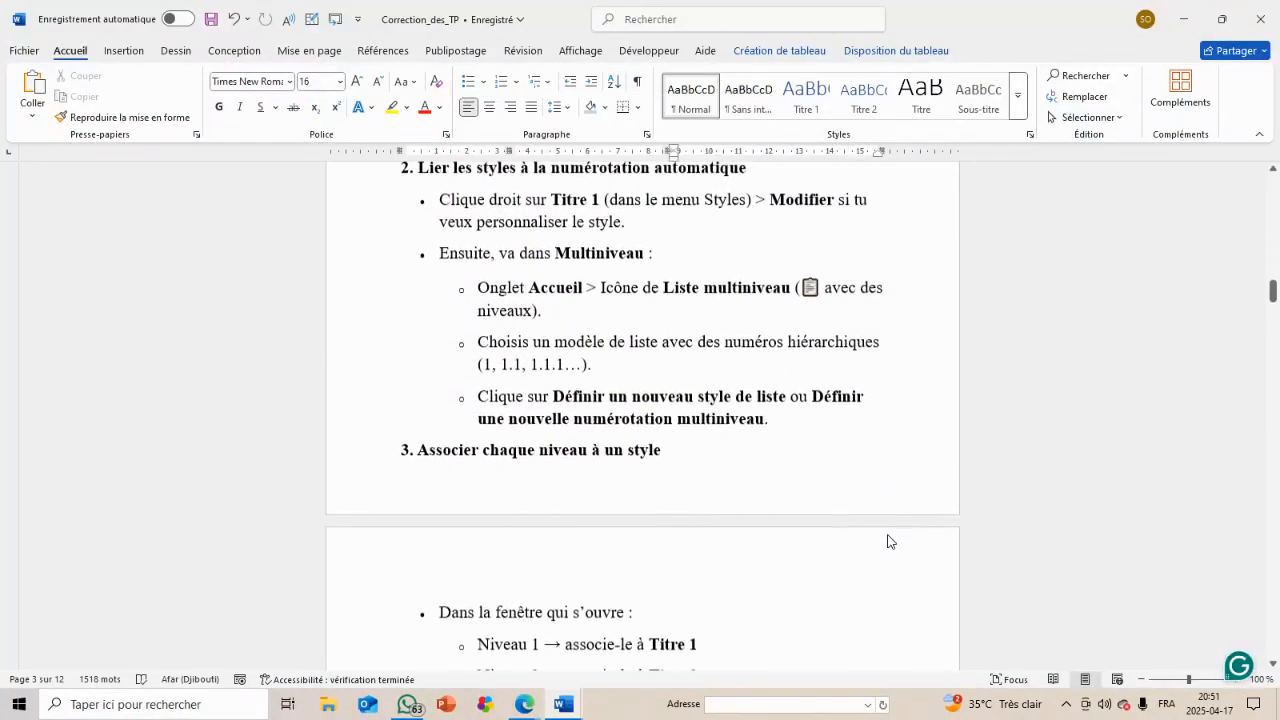
scroll(888, 536, down, 4)
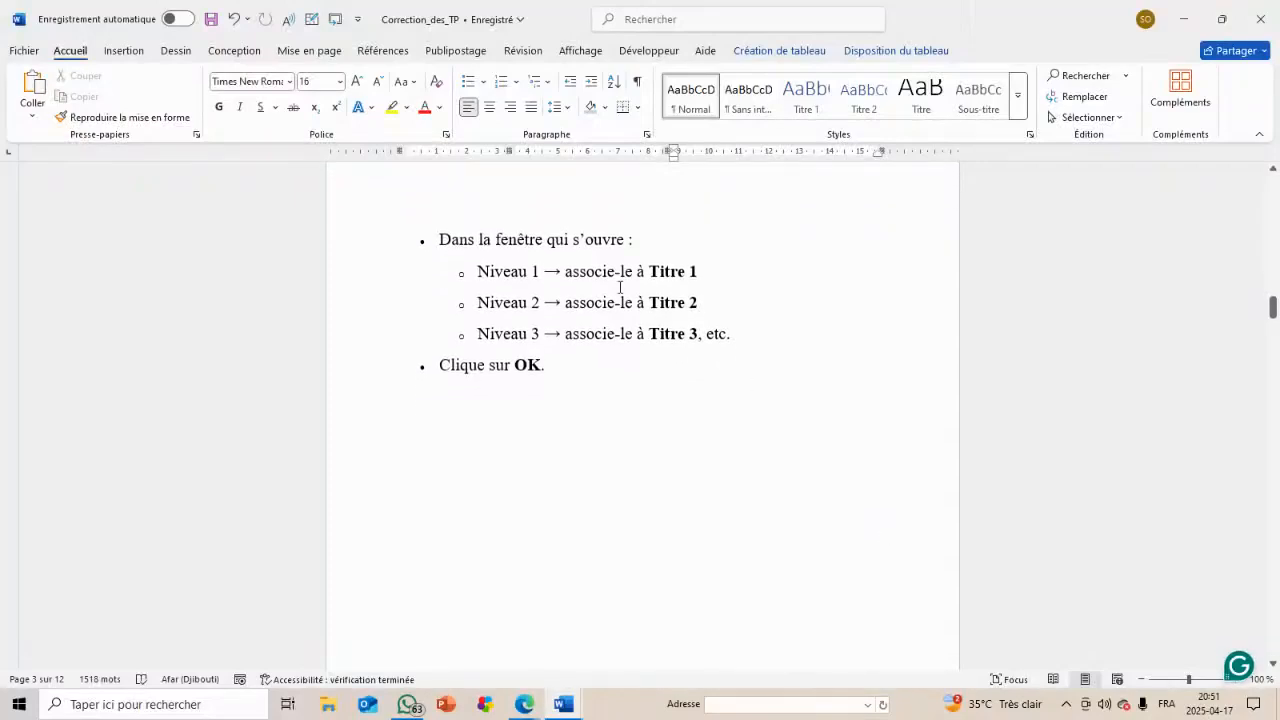
scroll(604, 378, down, 6)
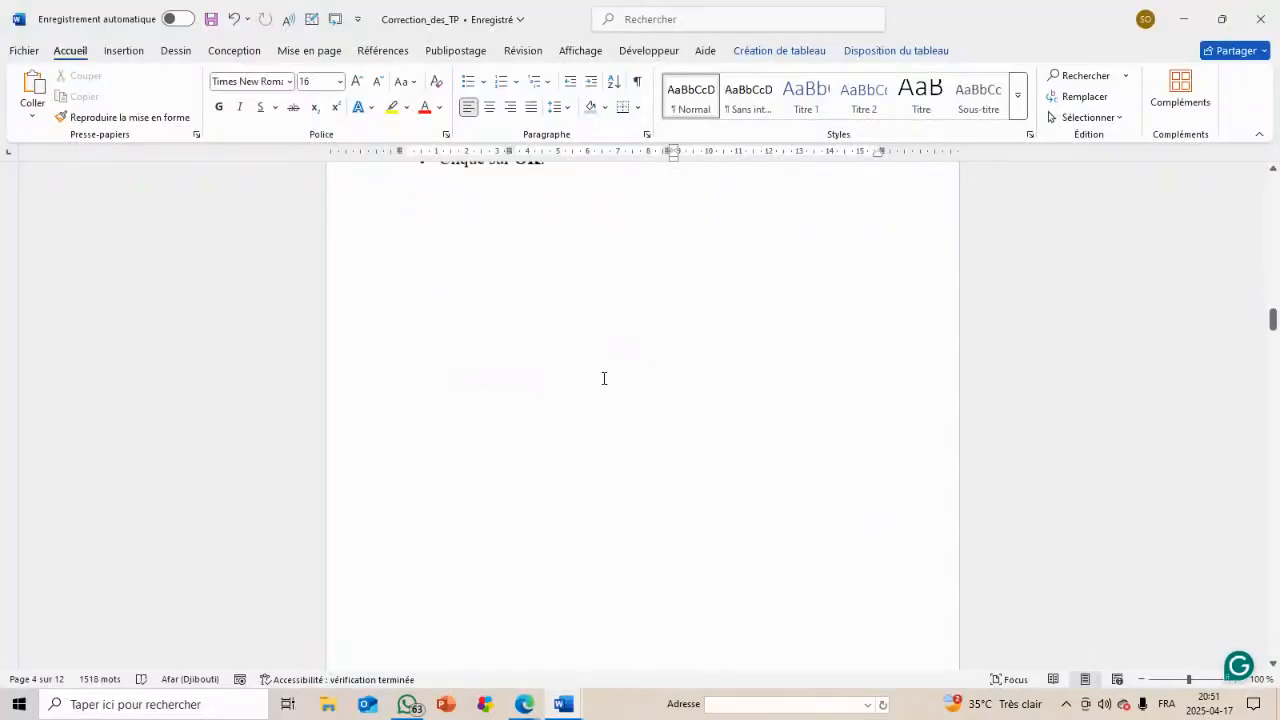
Switch to Document2 and examine how its titles and subtitles are numbered hierarchically
click(564, 704)
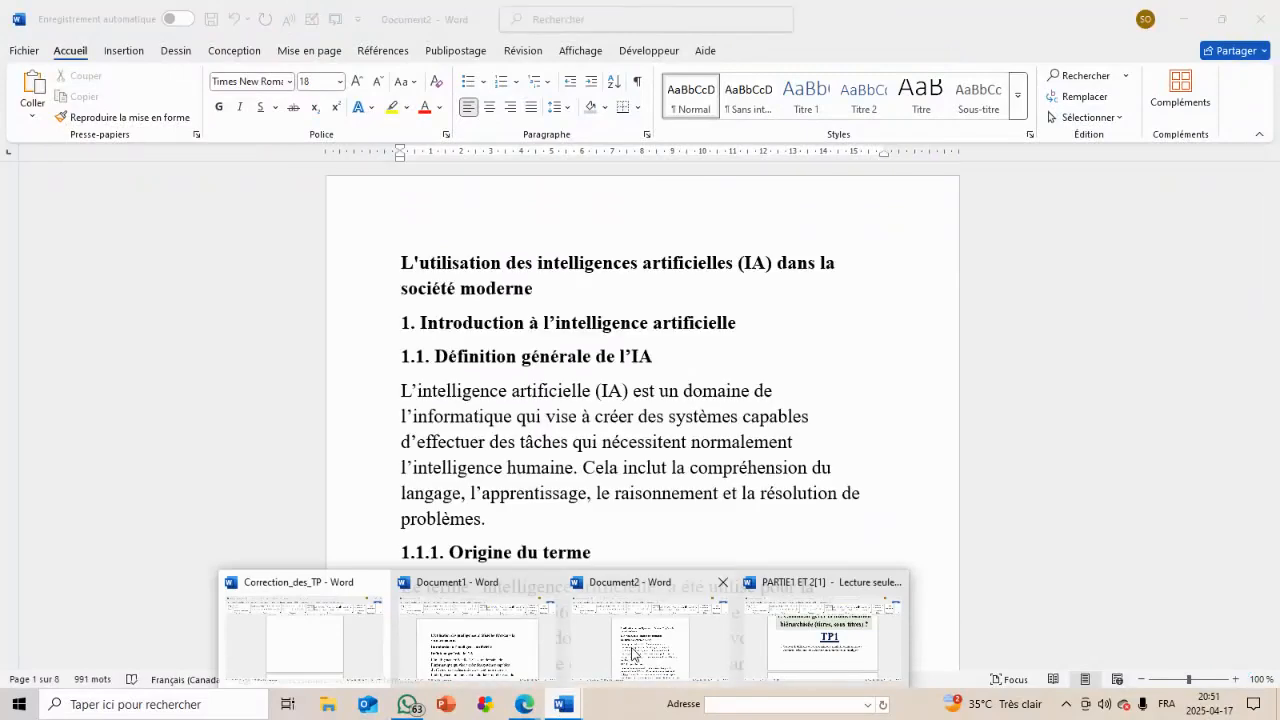
click(631, 654)
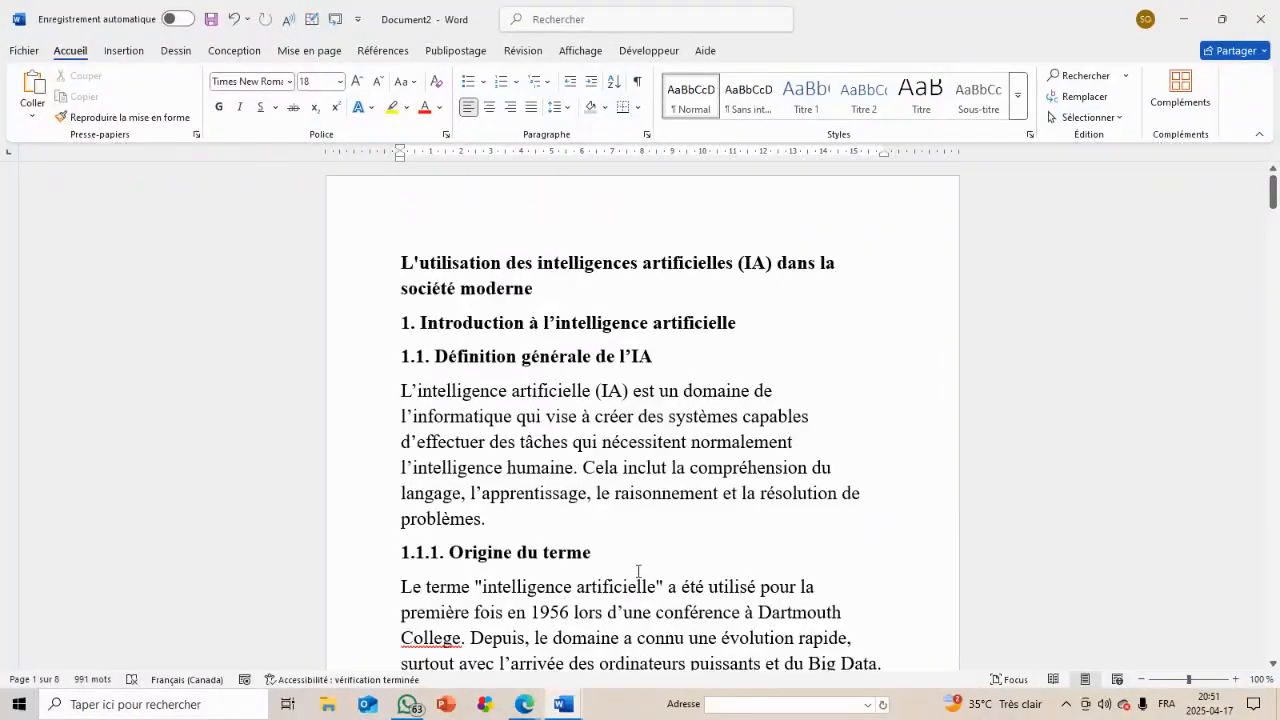
scroll(638, 572, down, 3)
scroll(638, 572, up, 2)
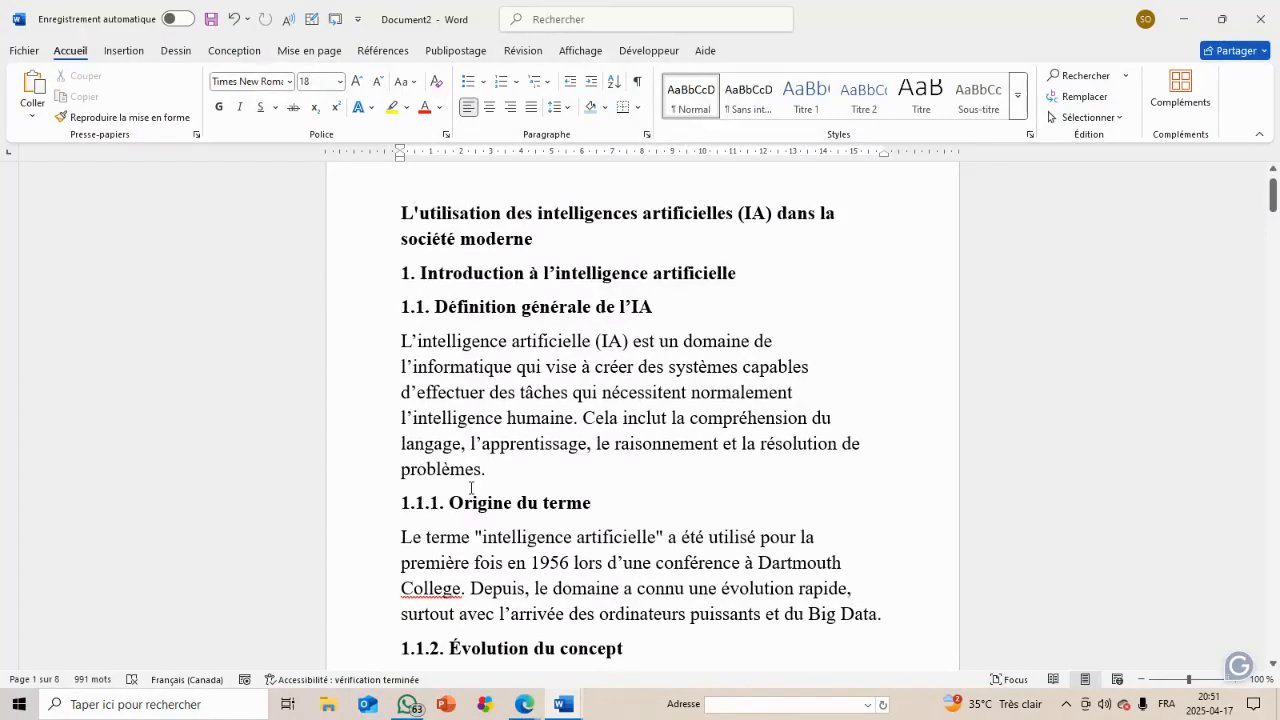
scroll(471, 488, down, 2)
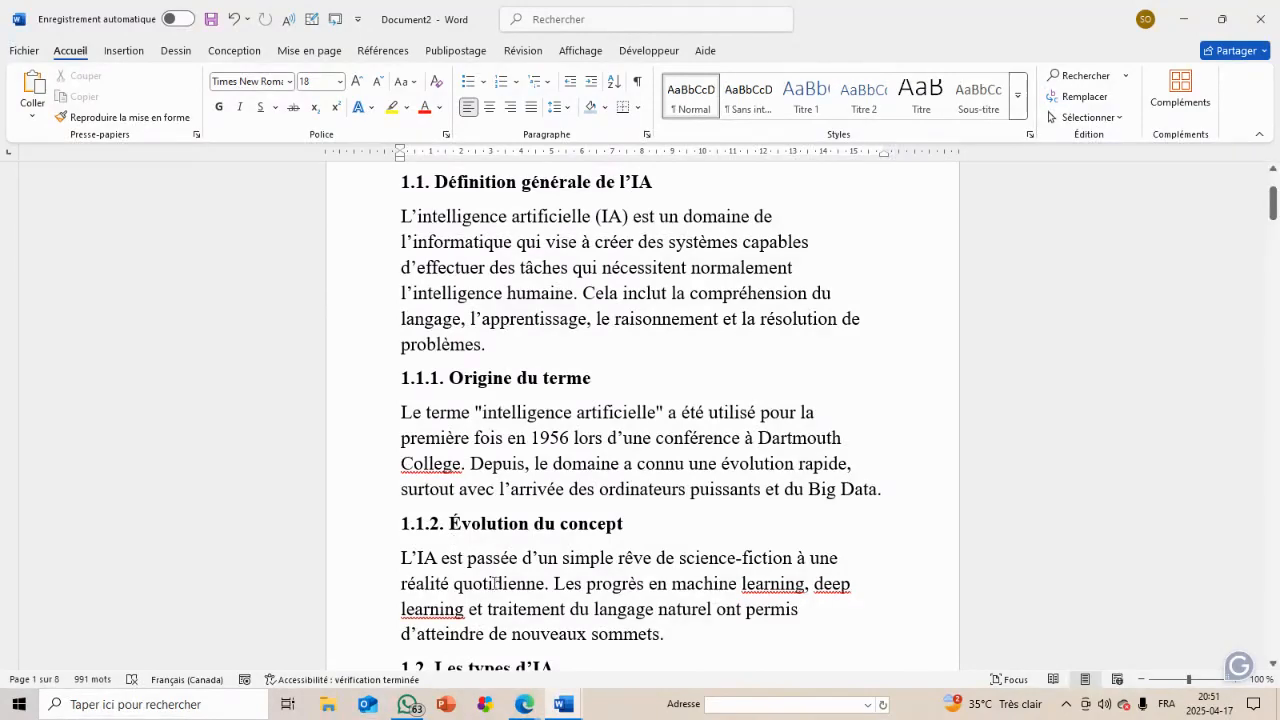
Bring up Document1 and arrange it side by side with Document2, Document1 on the right half of the screen
mouse_move(563, 704)
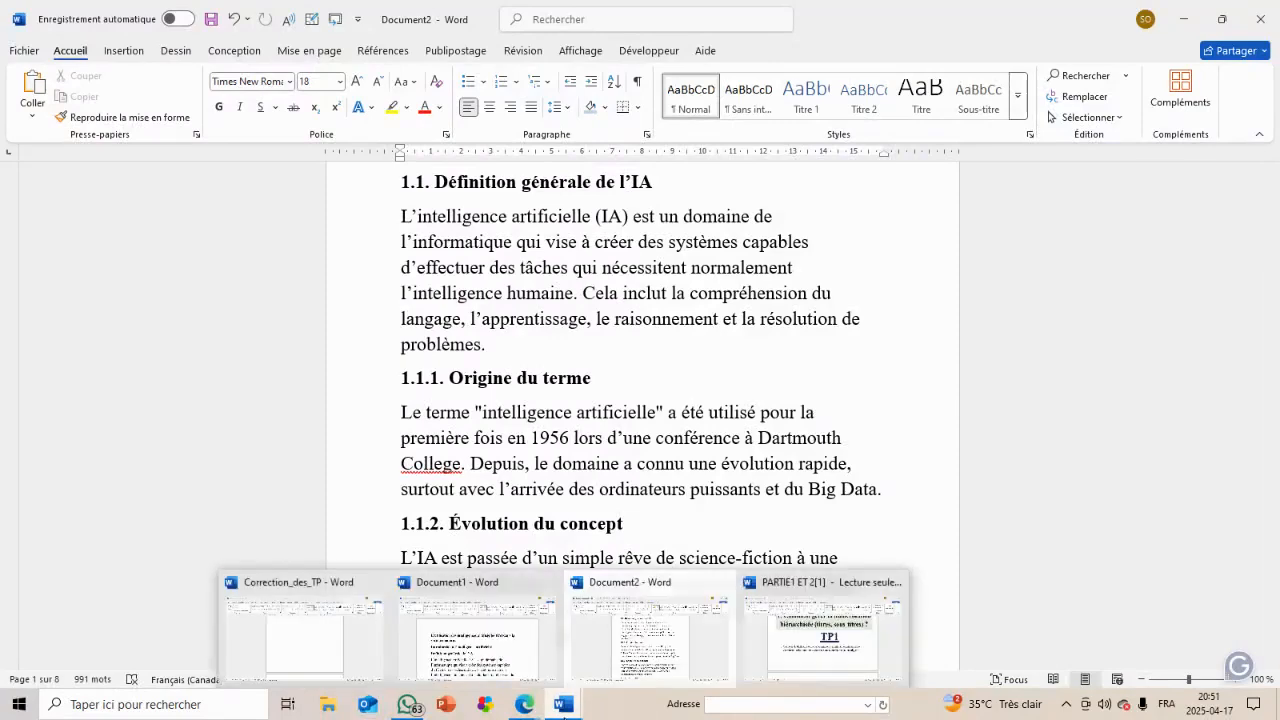
mouse_move(516, 648)
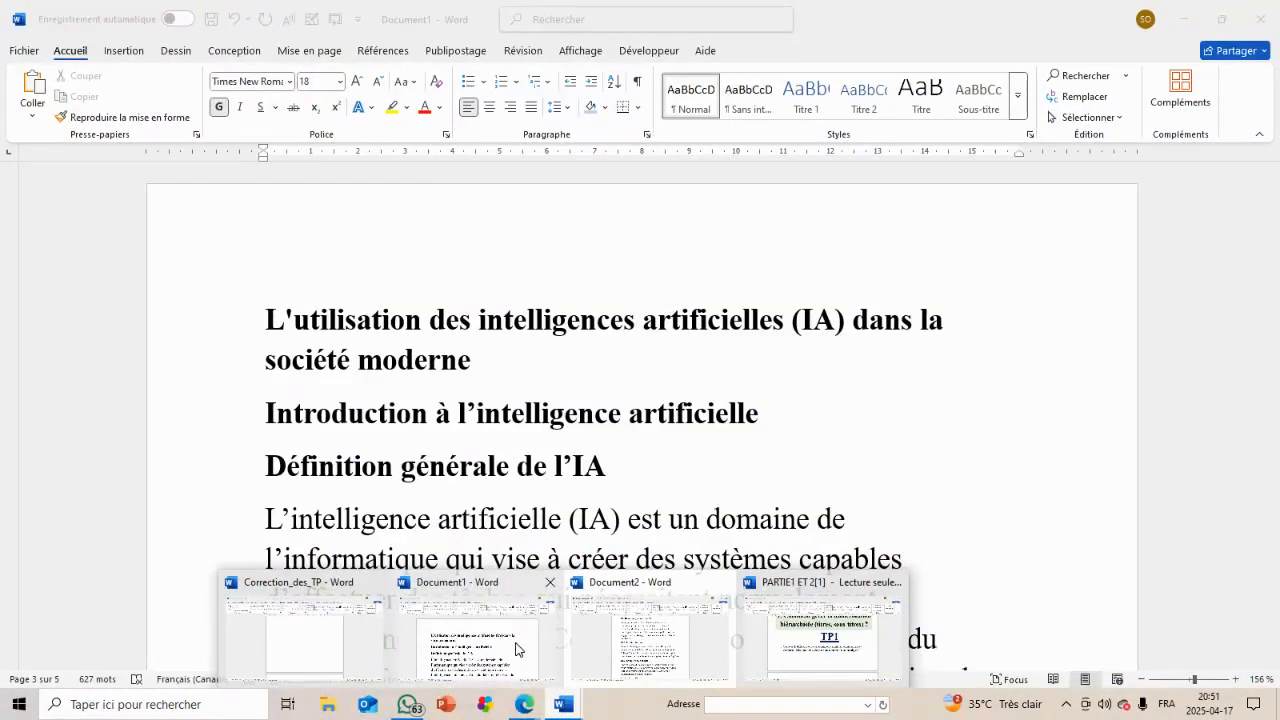
click(516, 648)
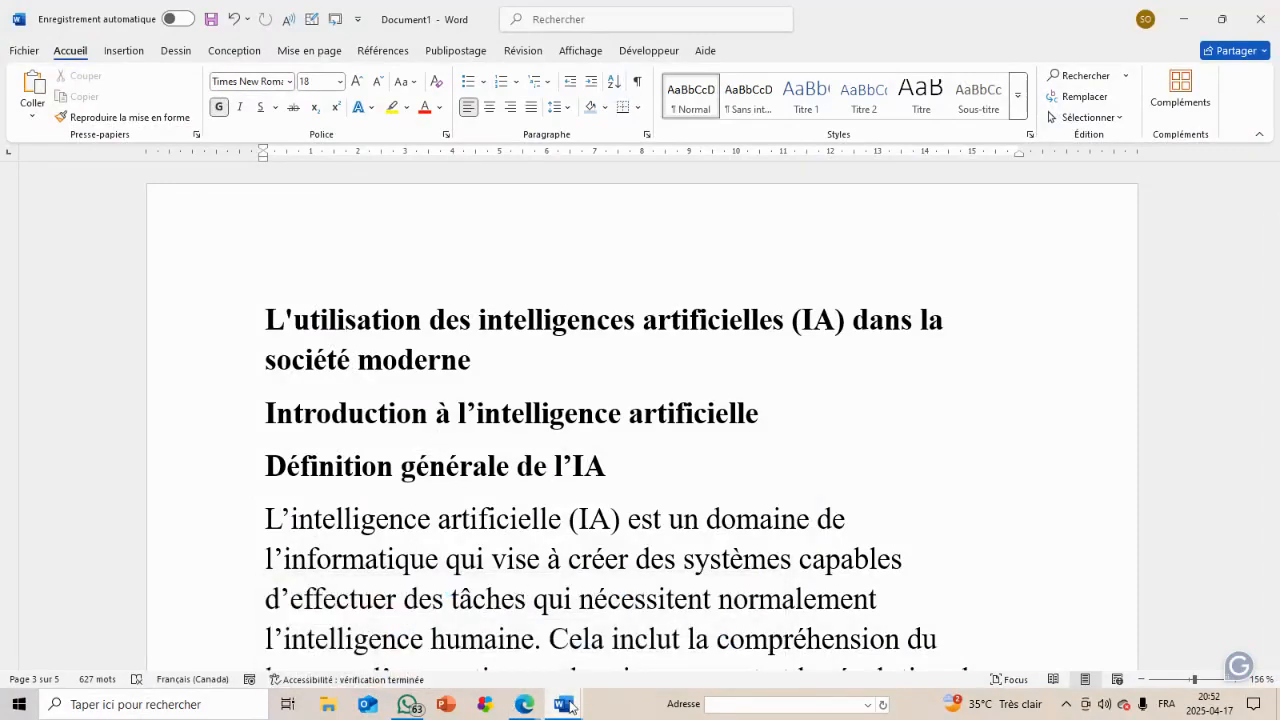
mouse_move(570, 705)
key(super+Right)
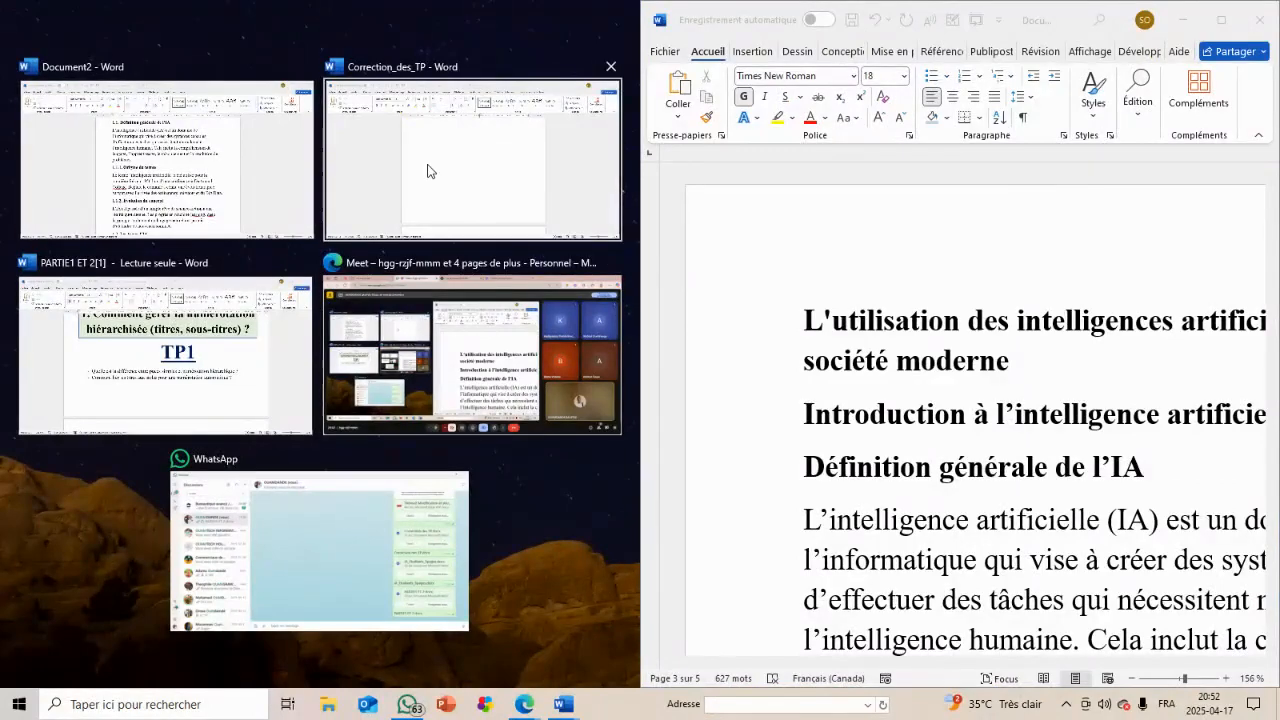
click(186, 168)
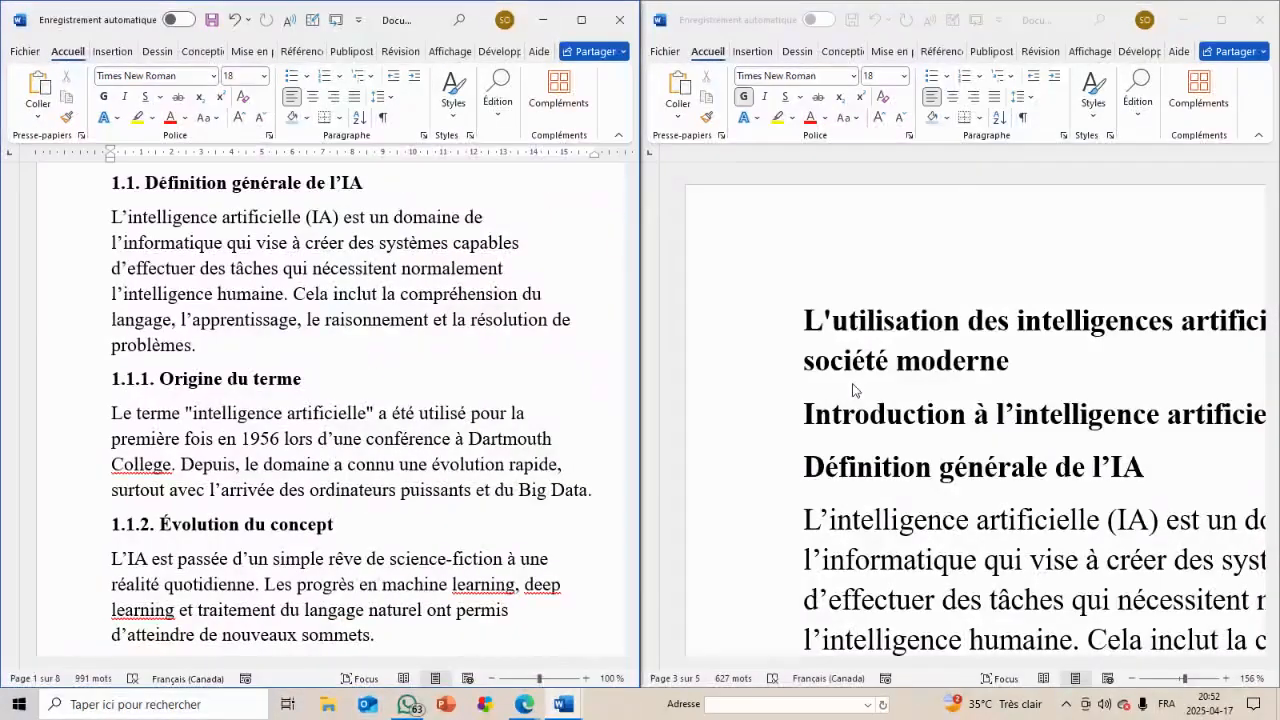
Zoom Document1 out to 95% so its full text width fits in the window
click(765, 375)
scroll(852, 381, down, 2)
scroll(852, 381, down, 3)
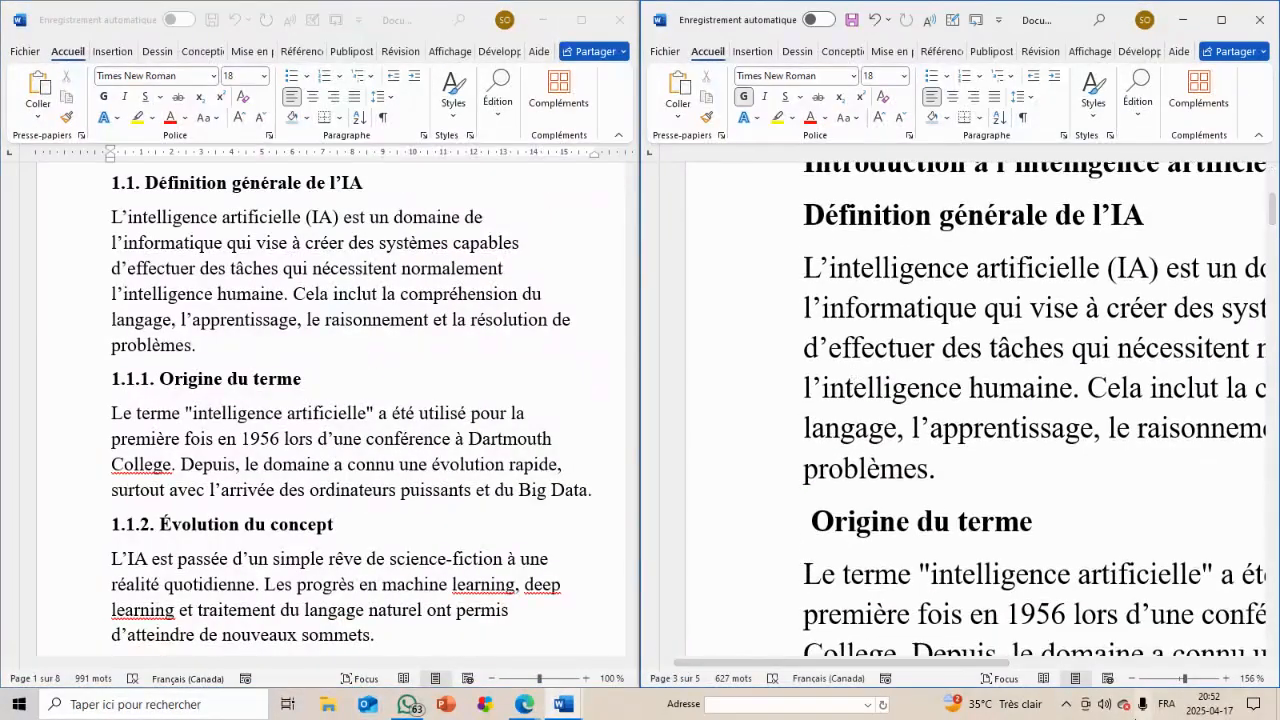
click(1178, 680)
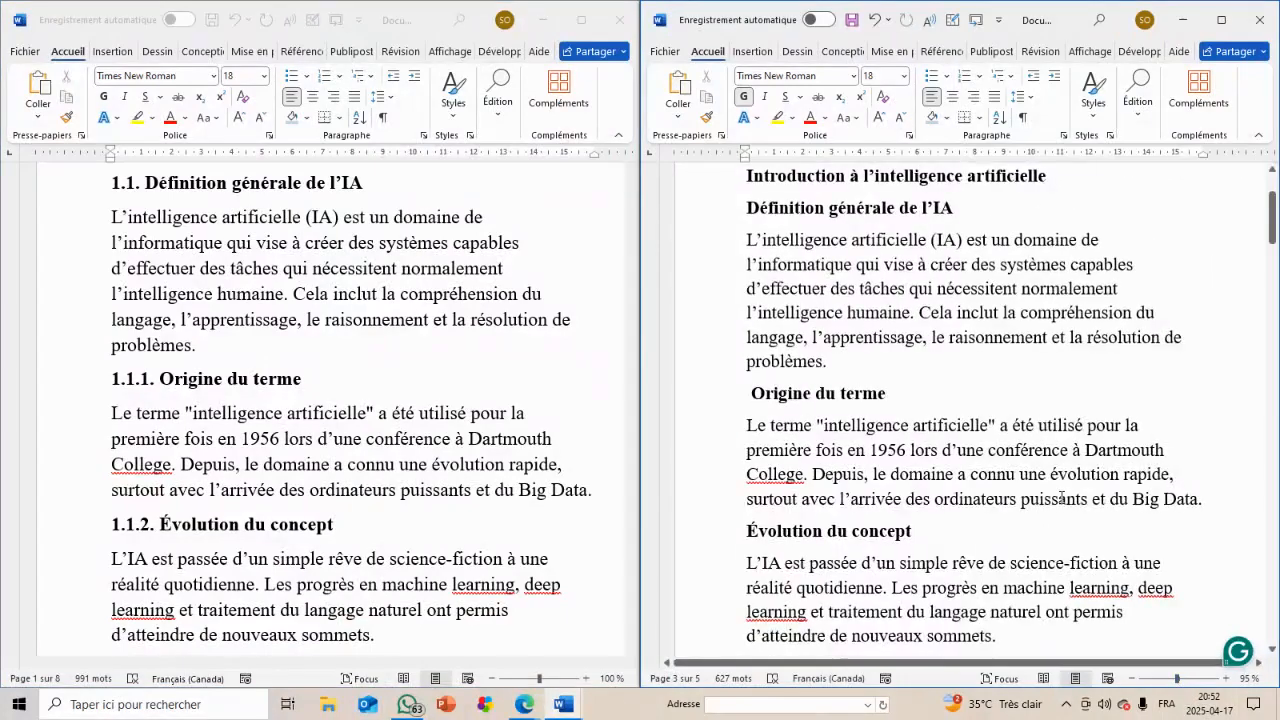
scroll(1018, 440, up, 2)
scroll(1018, 440, down, 1)
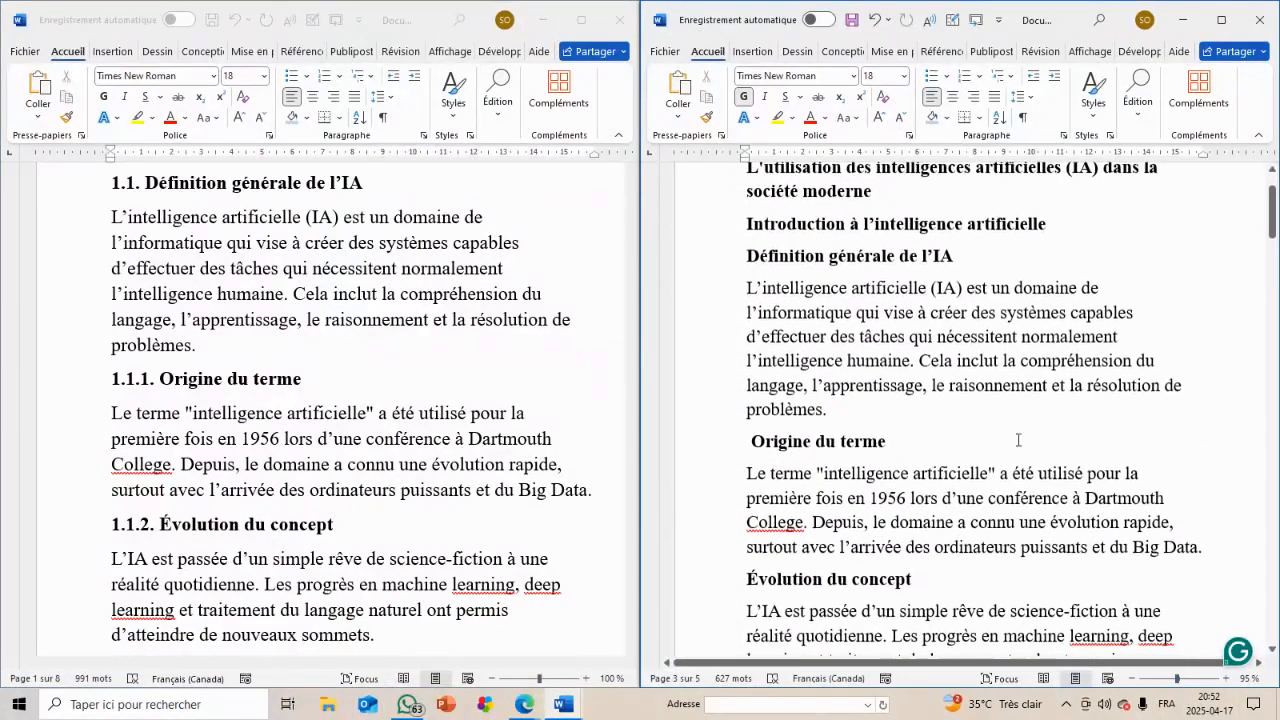
Line up both documents at their main title to compare the numbered headings with the unnumbered ones
click(366, 236)
scroll(367, 233, up, 2)
scroll(367, 233, up, 2)
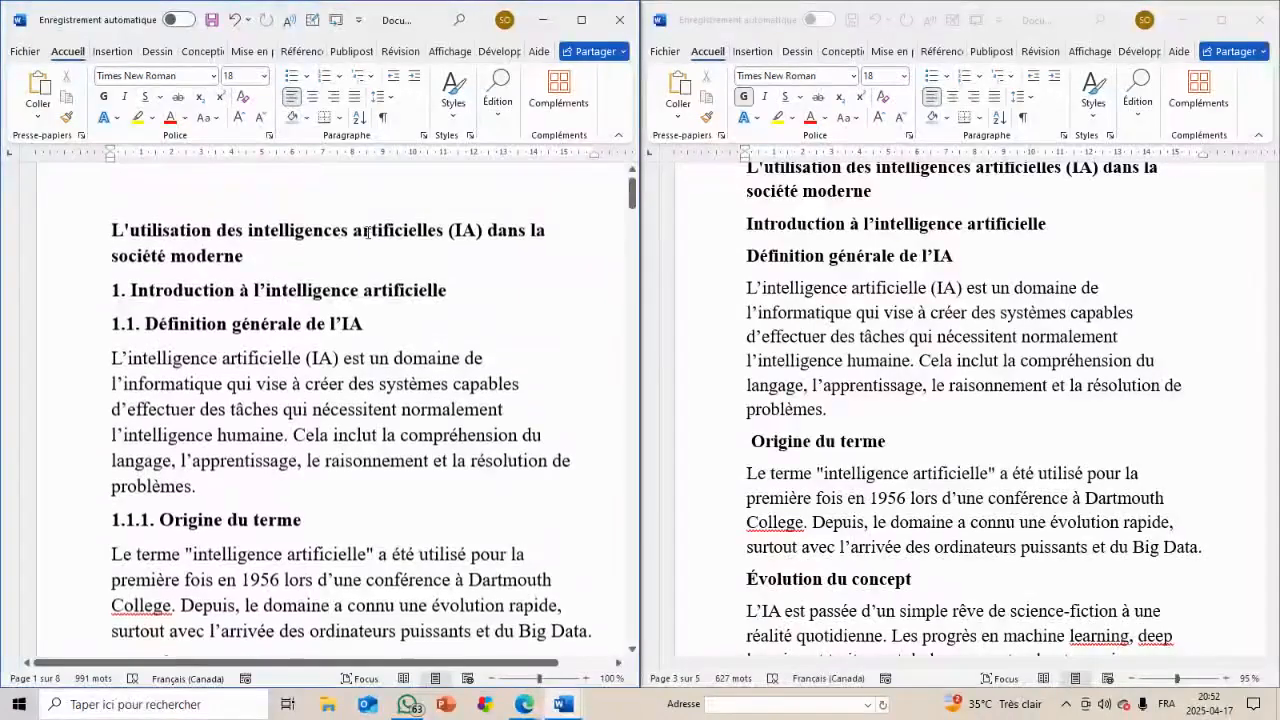
click(838, 350)
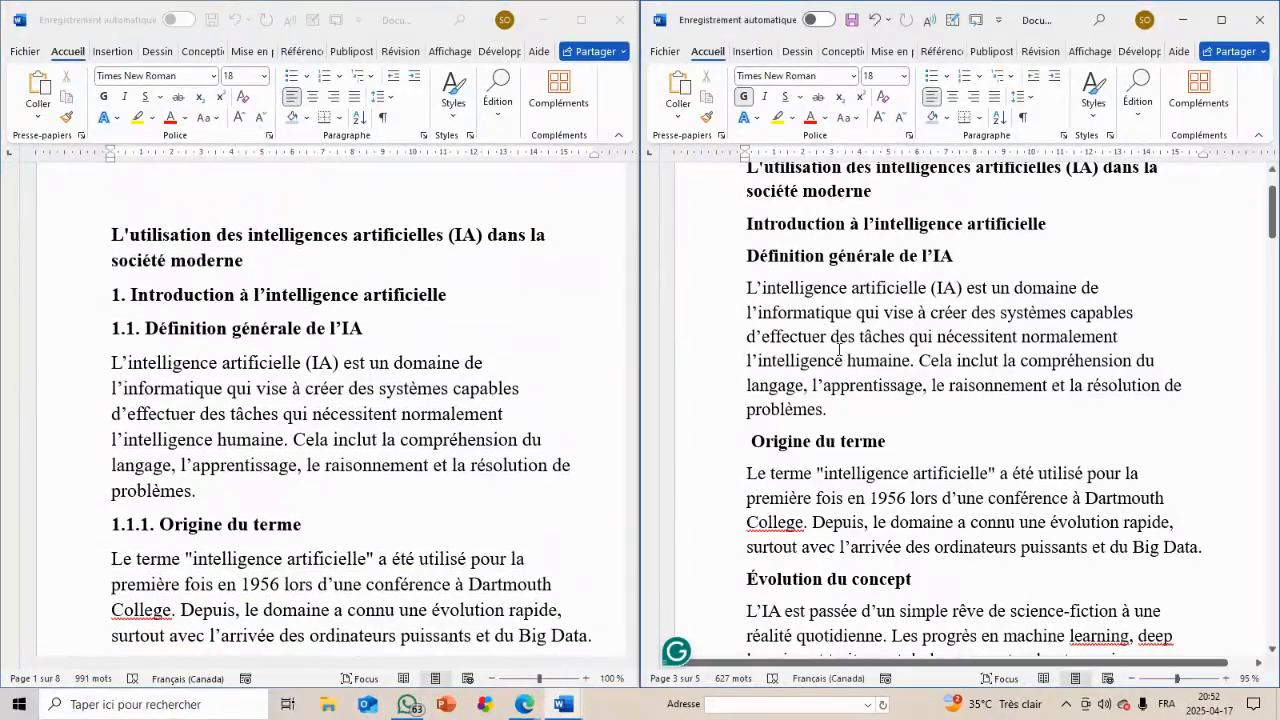
scroll(838, 350, up, 2)
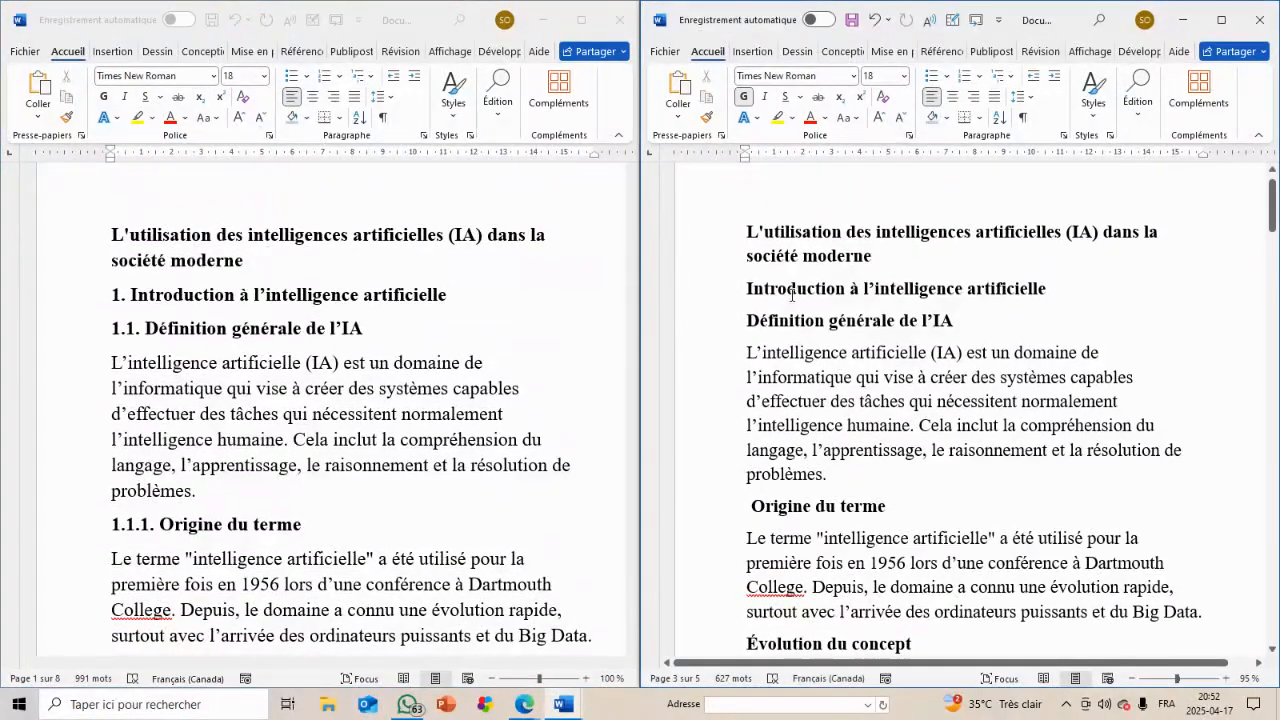
Place the cursor before "Introduction à l'intelligence artificielle" in Document1 and widen that document's window to about three quarters of the screen
click(788, 292)
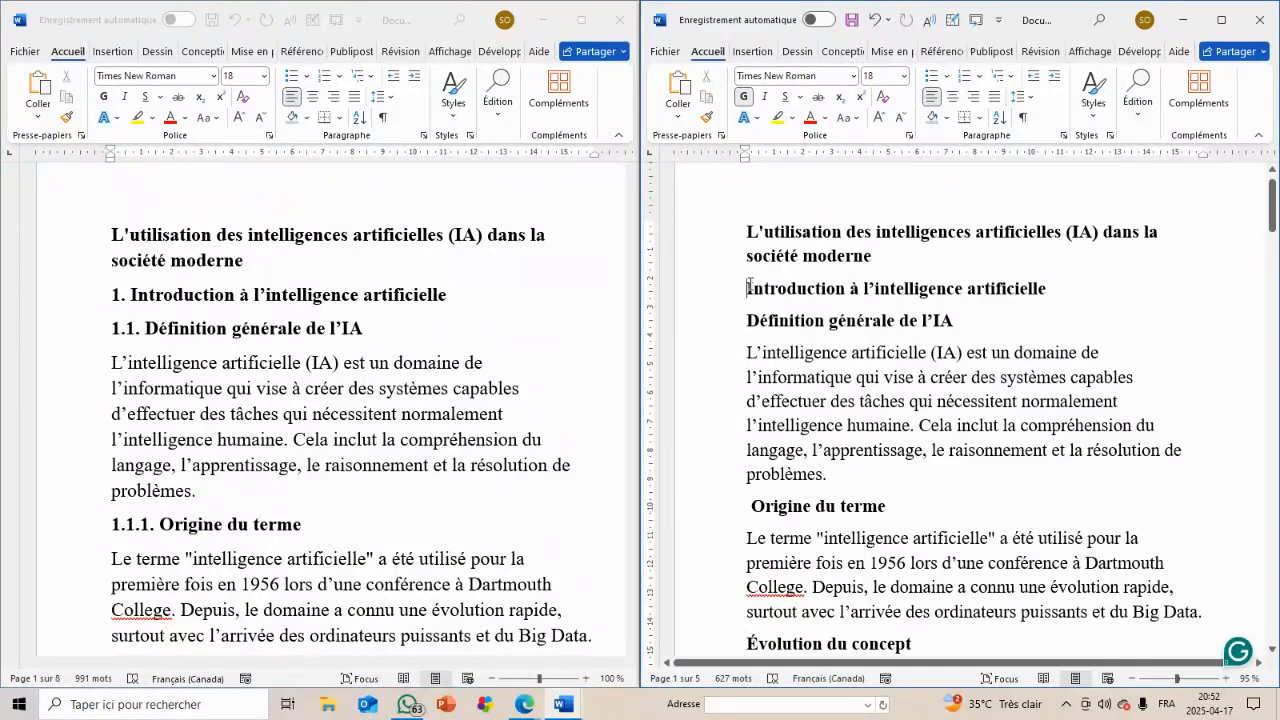
click(750, 286)
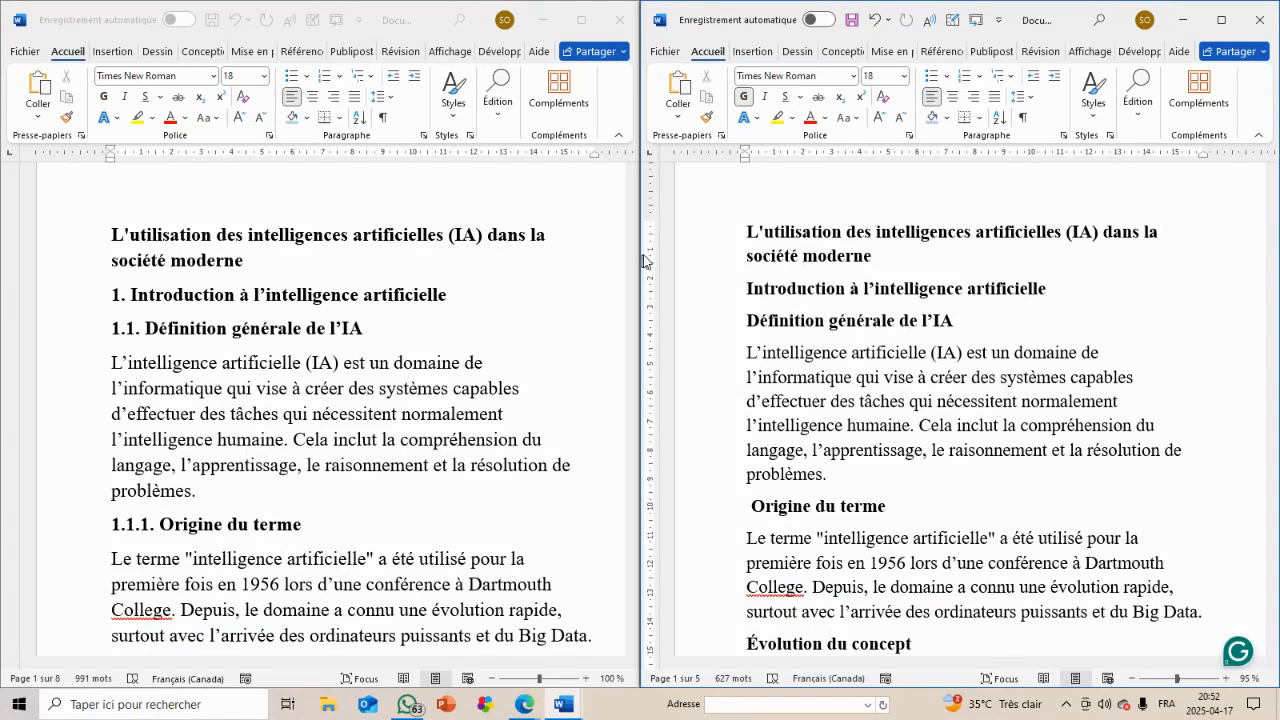
mouse_move(637, 249)
drag(637, 249, 302, 249)
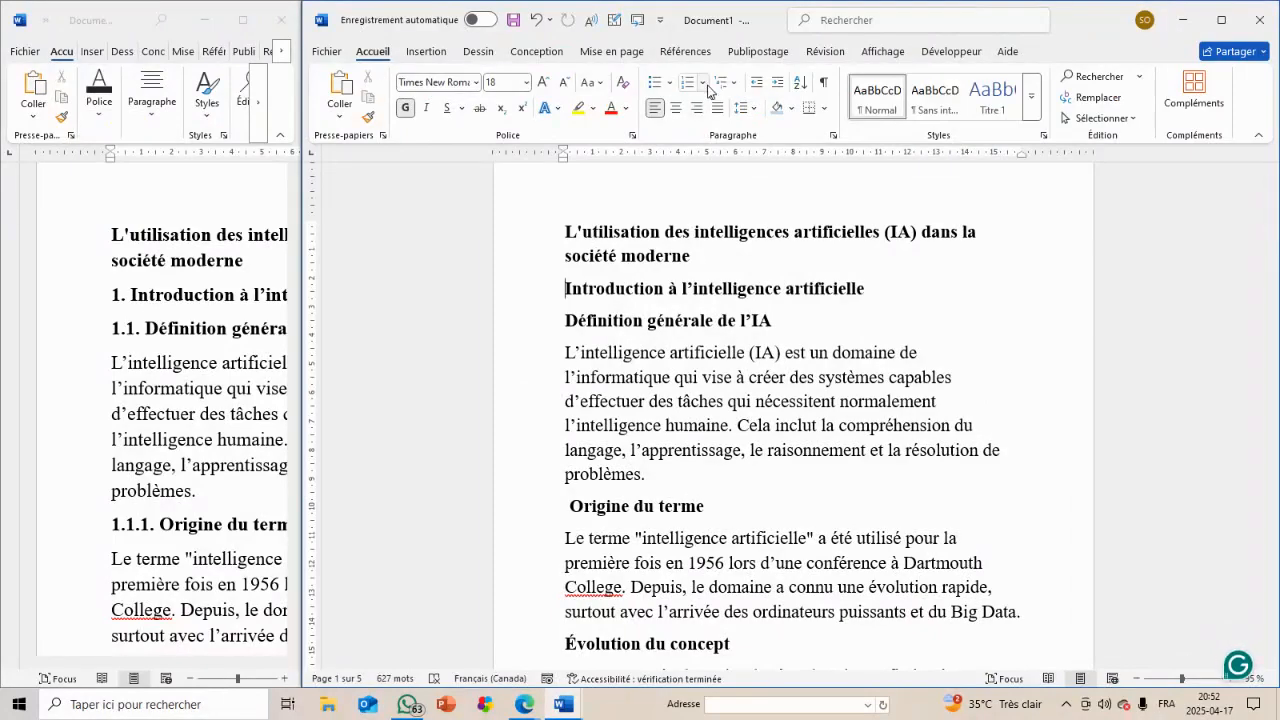
click(737, 87)
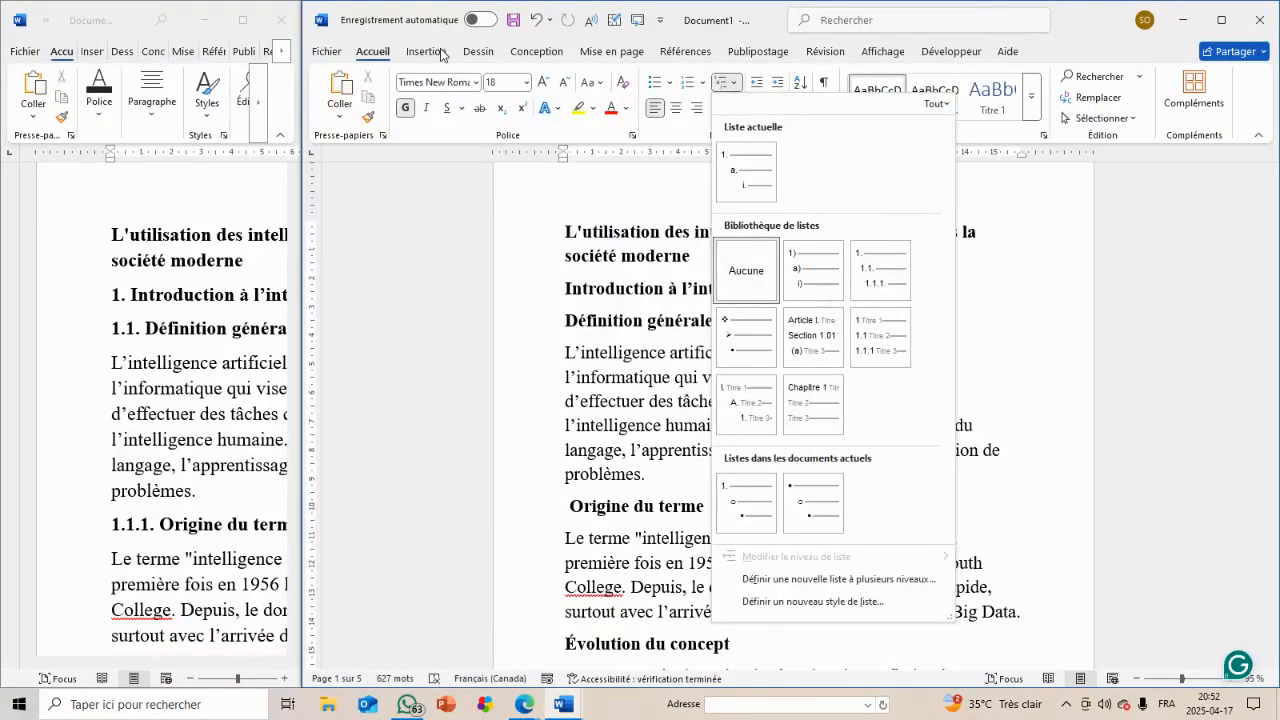
click(573, 321)
key(Up)
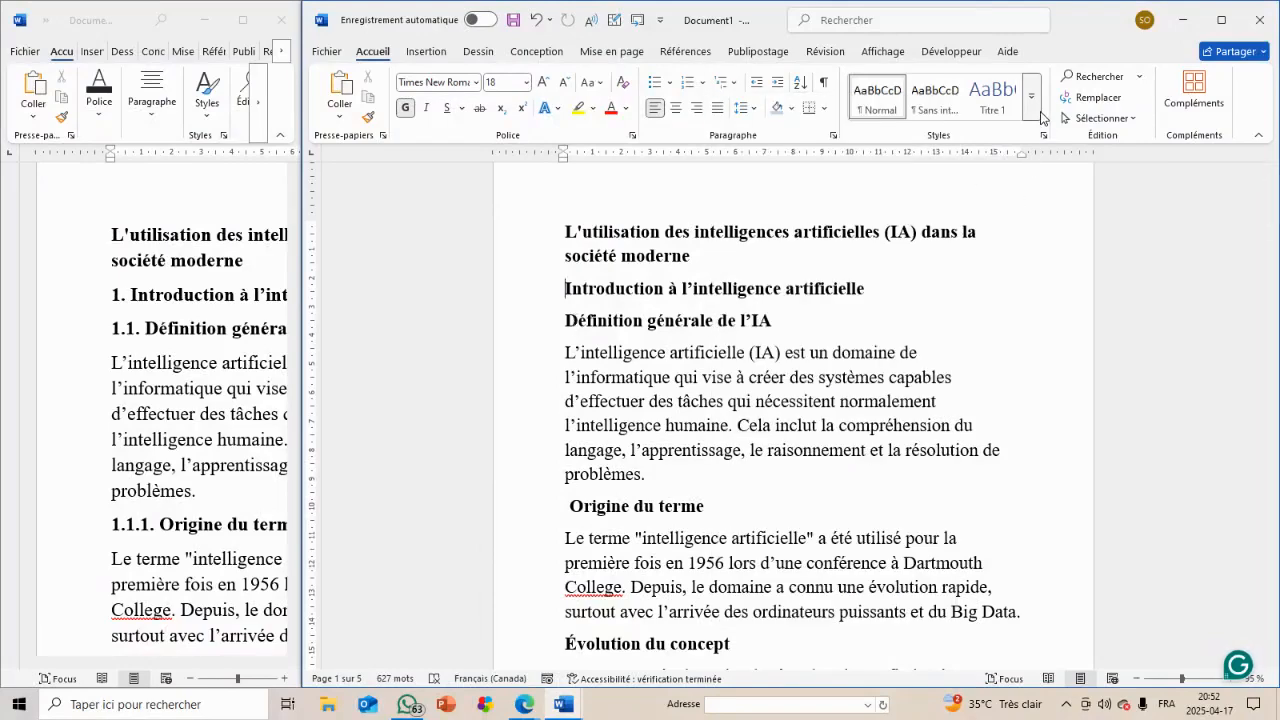
click(1031, 97)
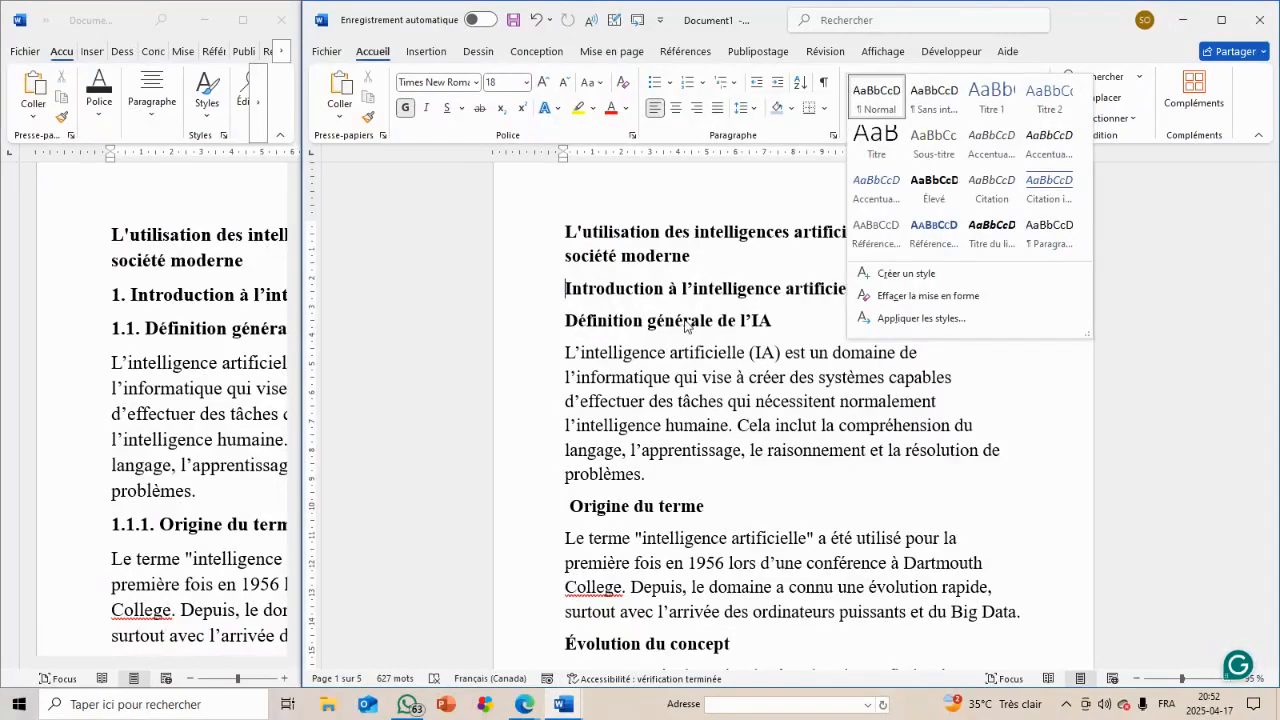
Apply the Titre 1 style to "Introduction à l'intelligence artificielle" and the Titre 2 style to "Définition générale de l'IA"
click(675, 287)
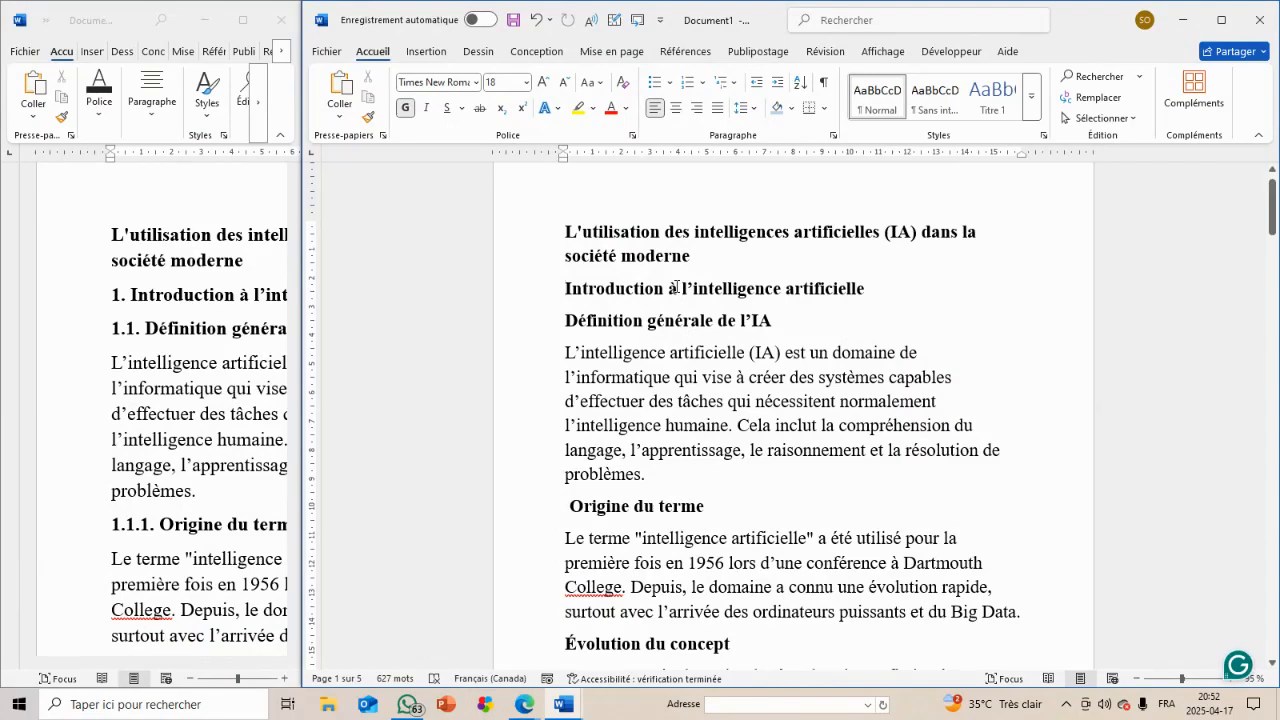
click(1032, 100)
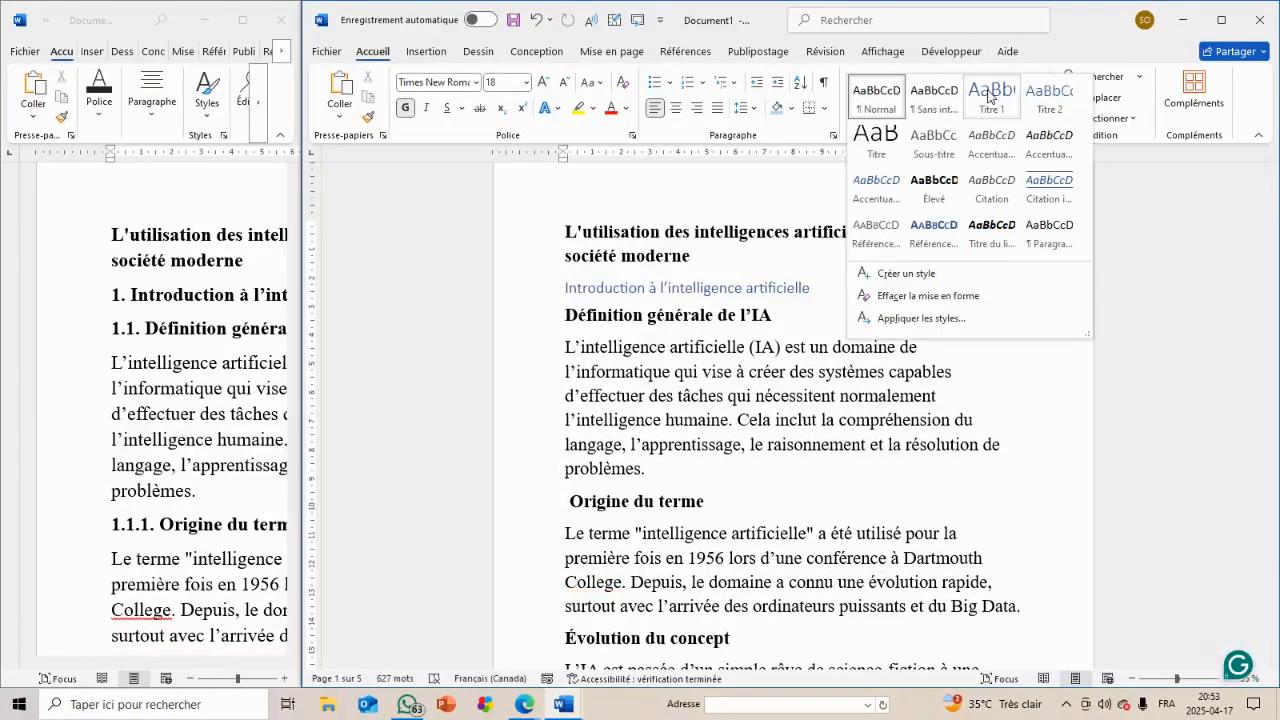
click(992, 97)
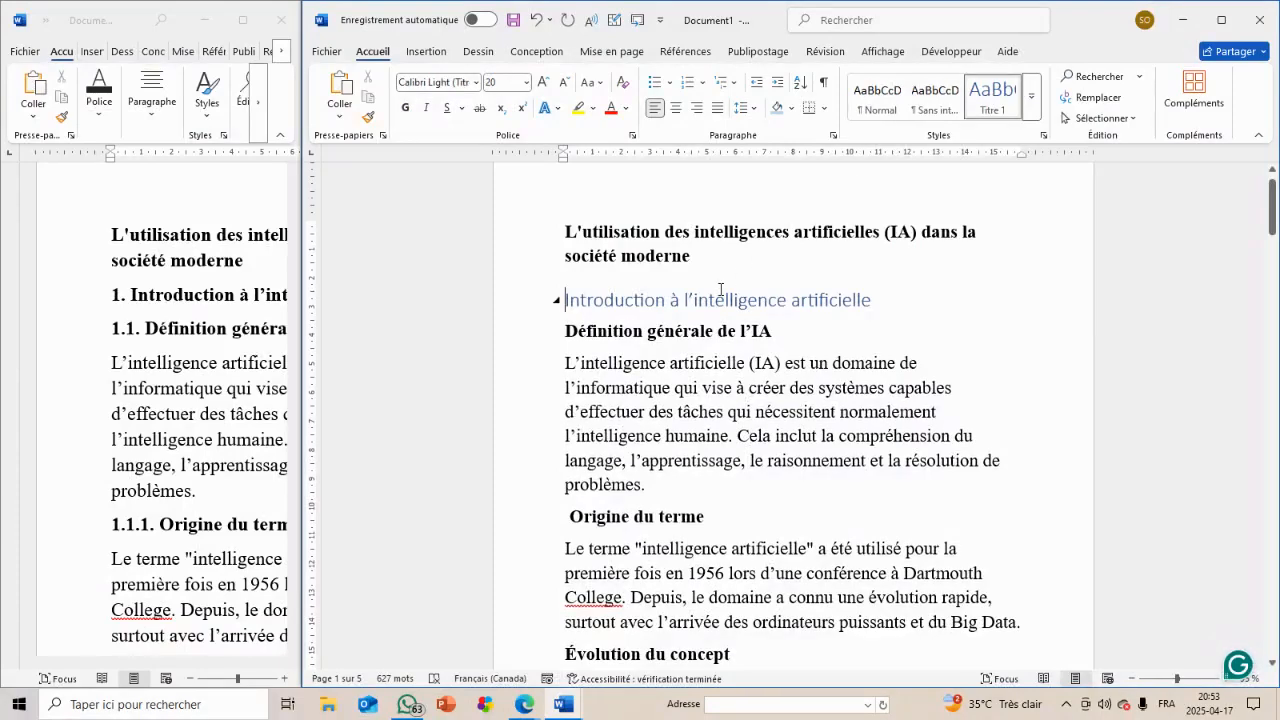
click(711, 330)
click(1034, 97)
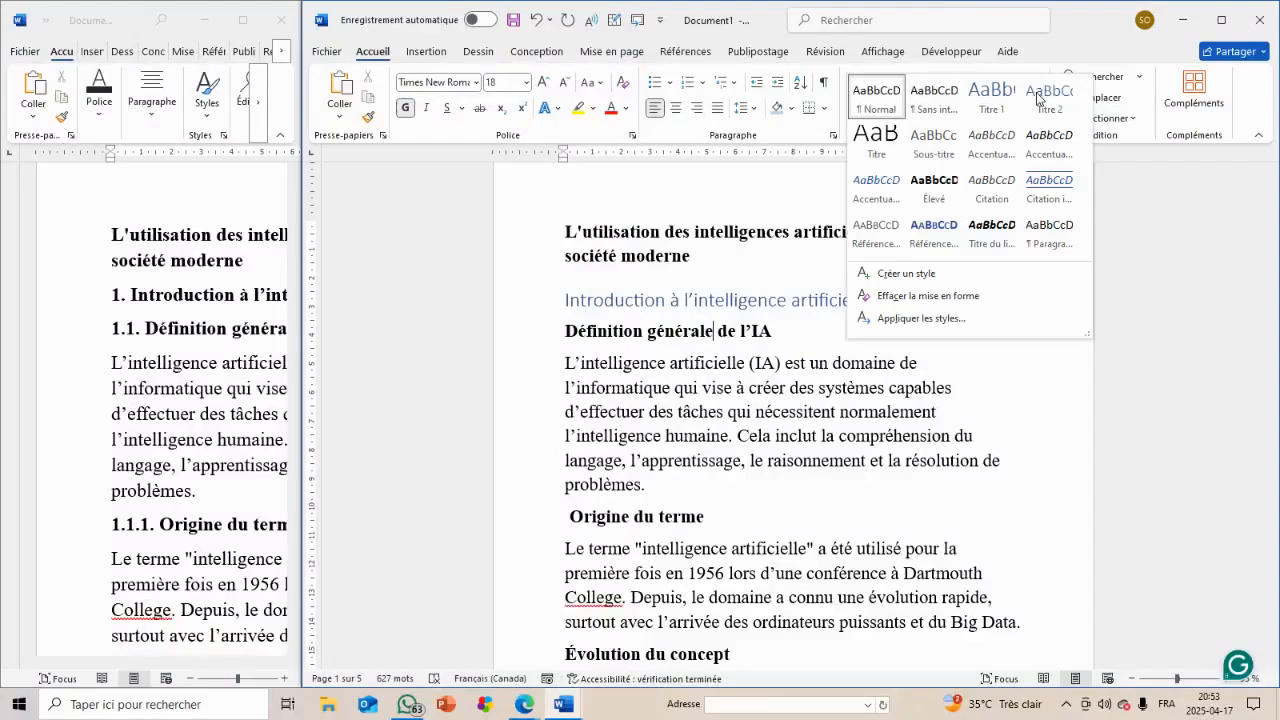
click(1038, 97)
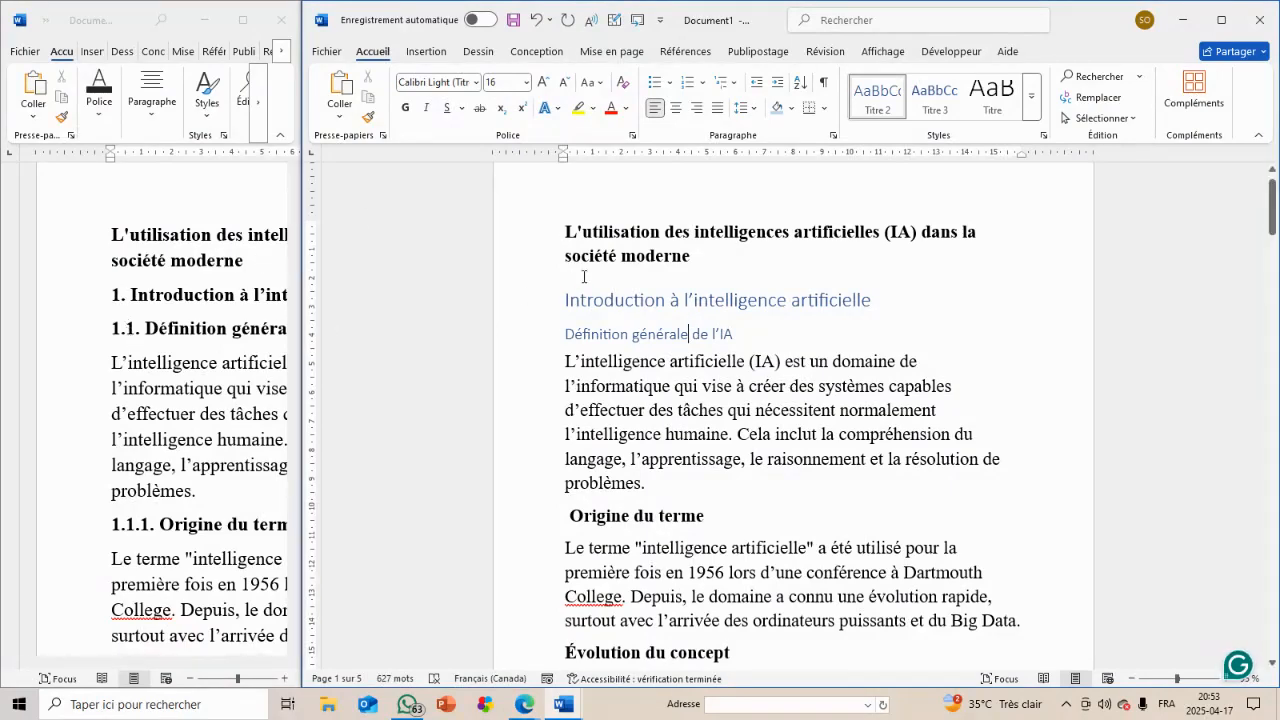
Number the headings with the multilevel list format 1 Titre 1, 1.1 Titre 2, 1.1.1 Titre 3, starting from the "Introduction" heading
click(615, 300)
click(737, 83)
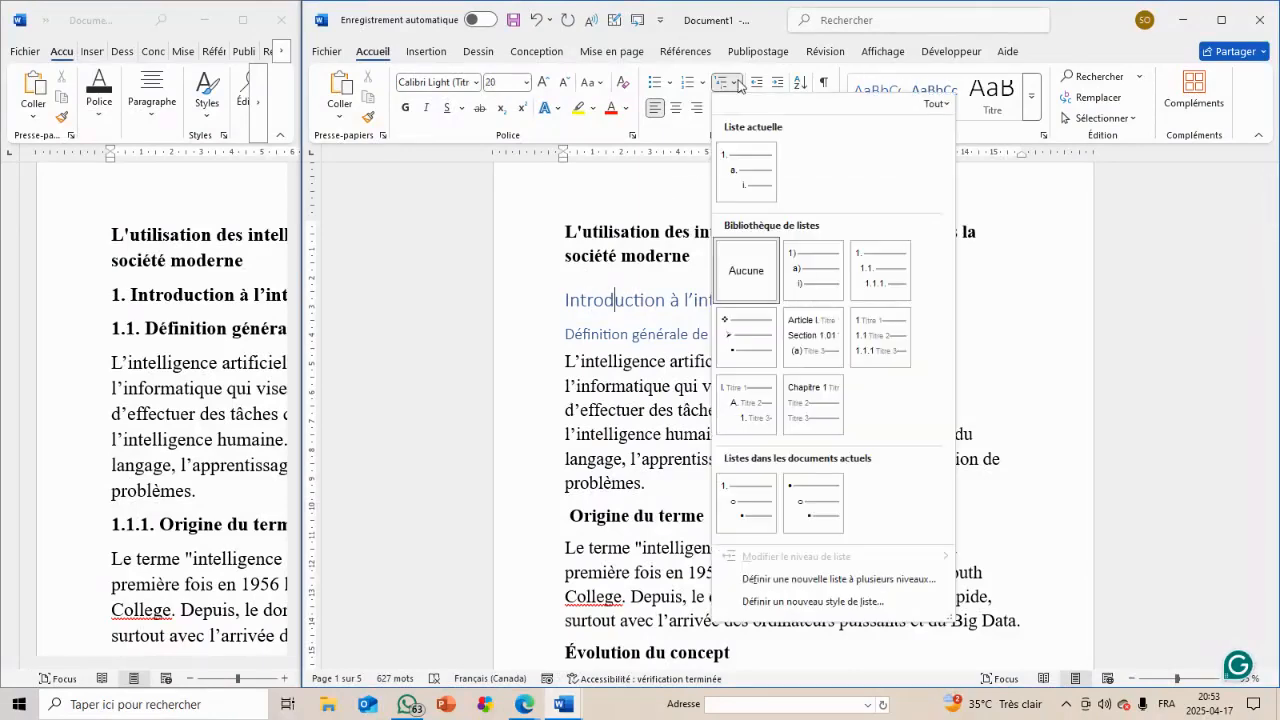
mouse_move(875, 342)
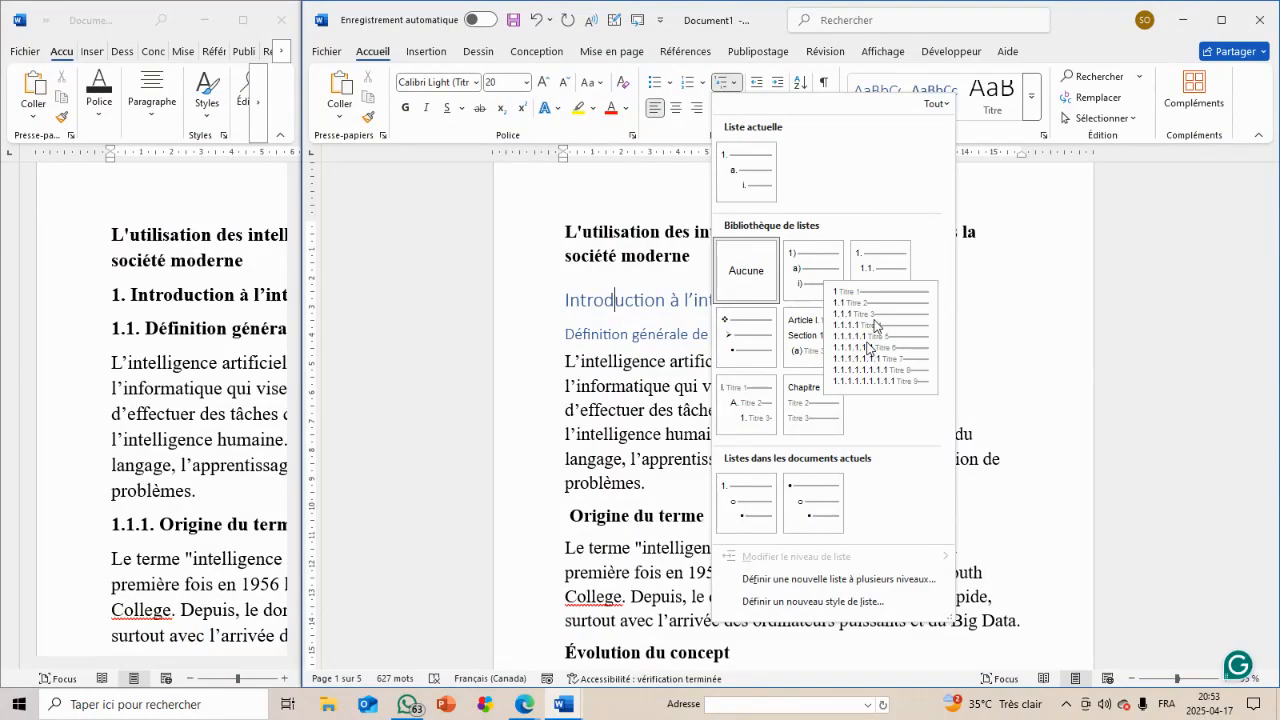
click(875, 325)
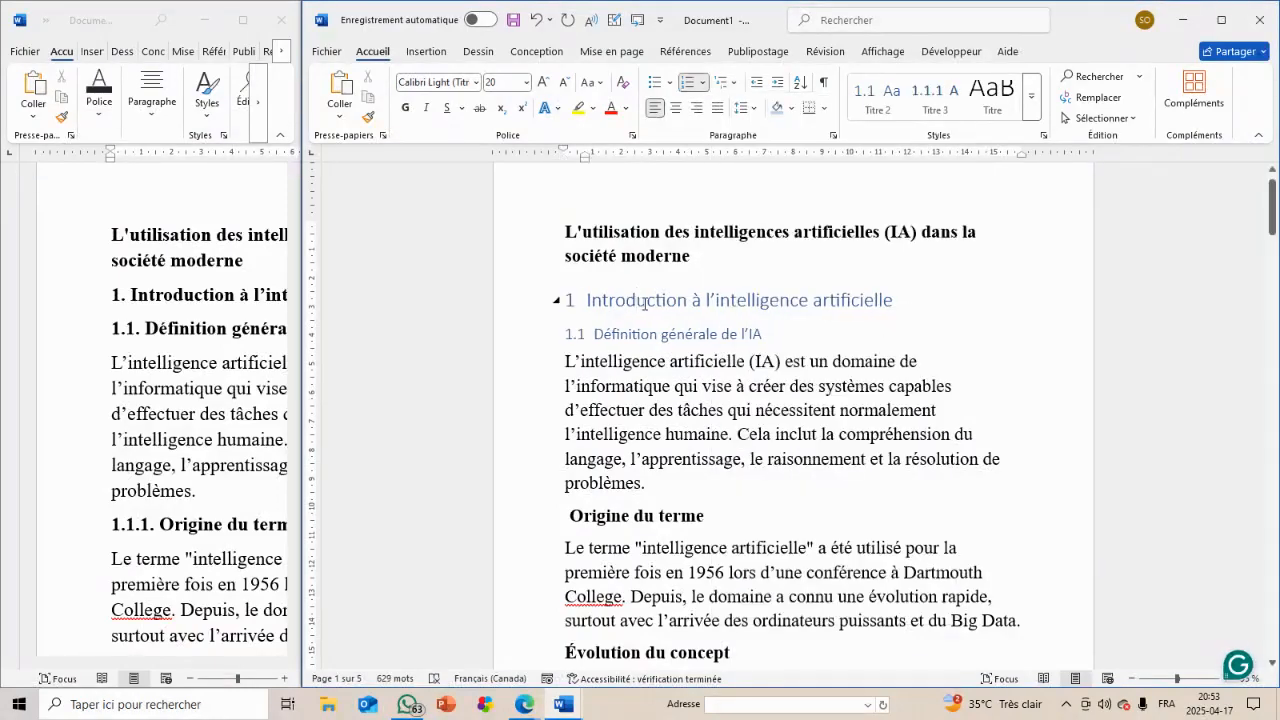
click(880, 91)
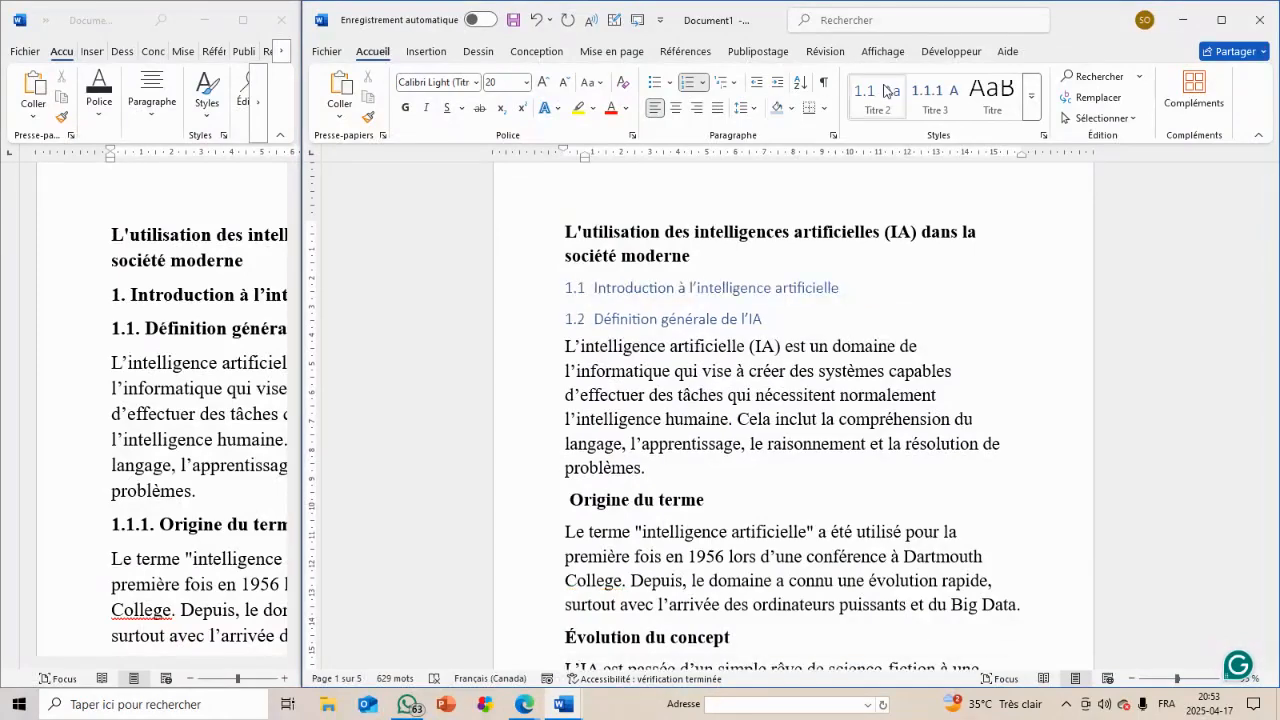
Apply the Titre 3 style to the heading "Origine du terme"
key(ctrl+z)
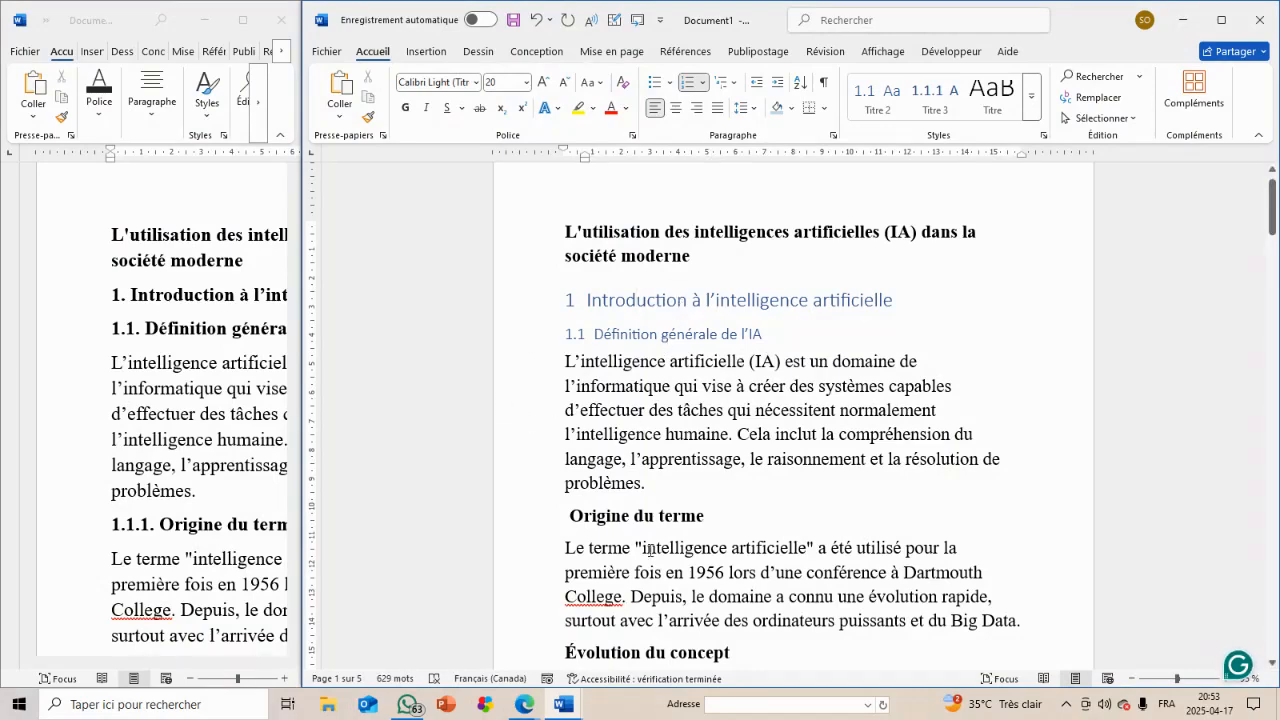
click(655, 526)
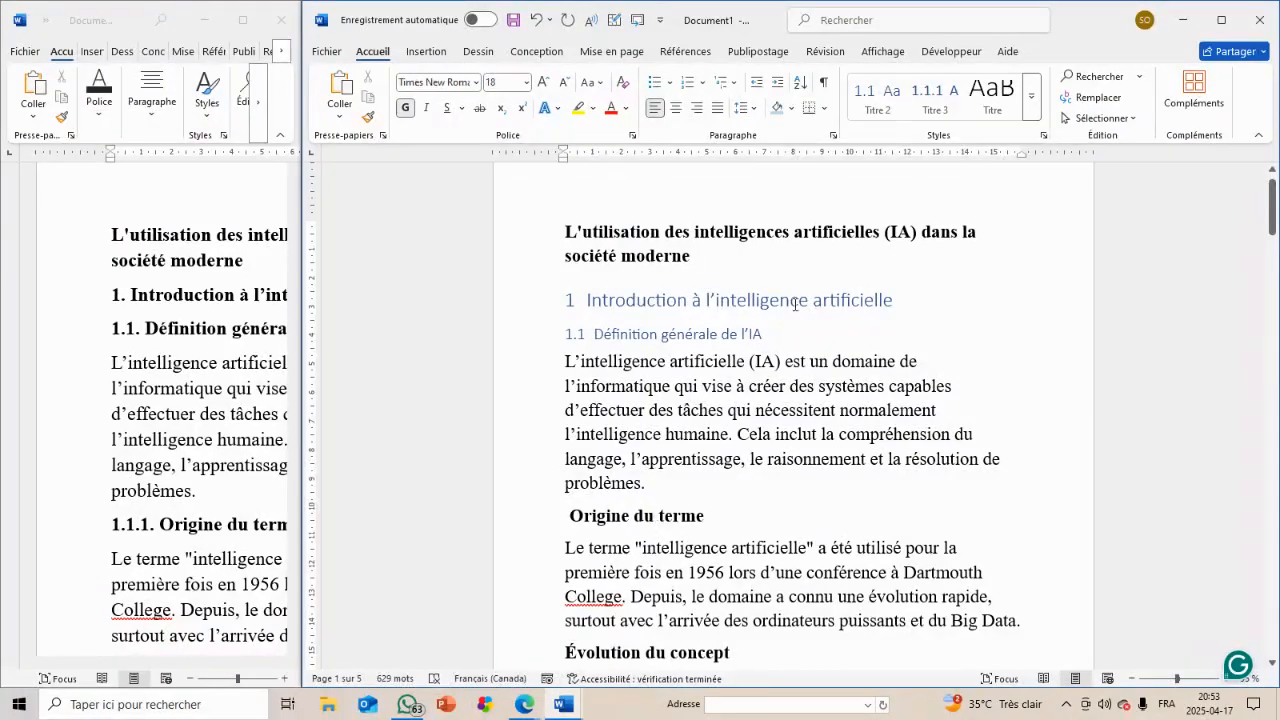
click(945, 113)
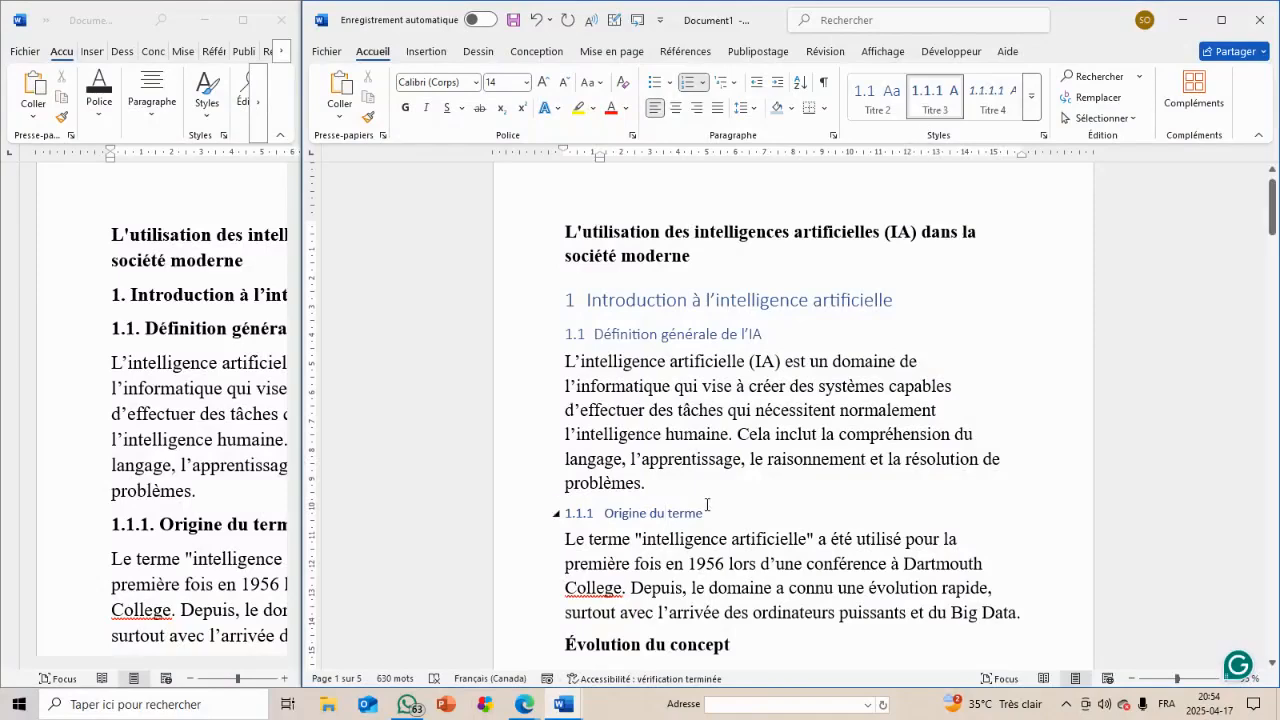
scroll(707, 504, down, 3)
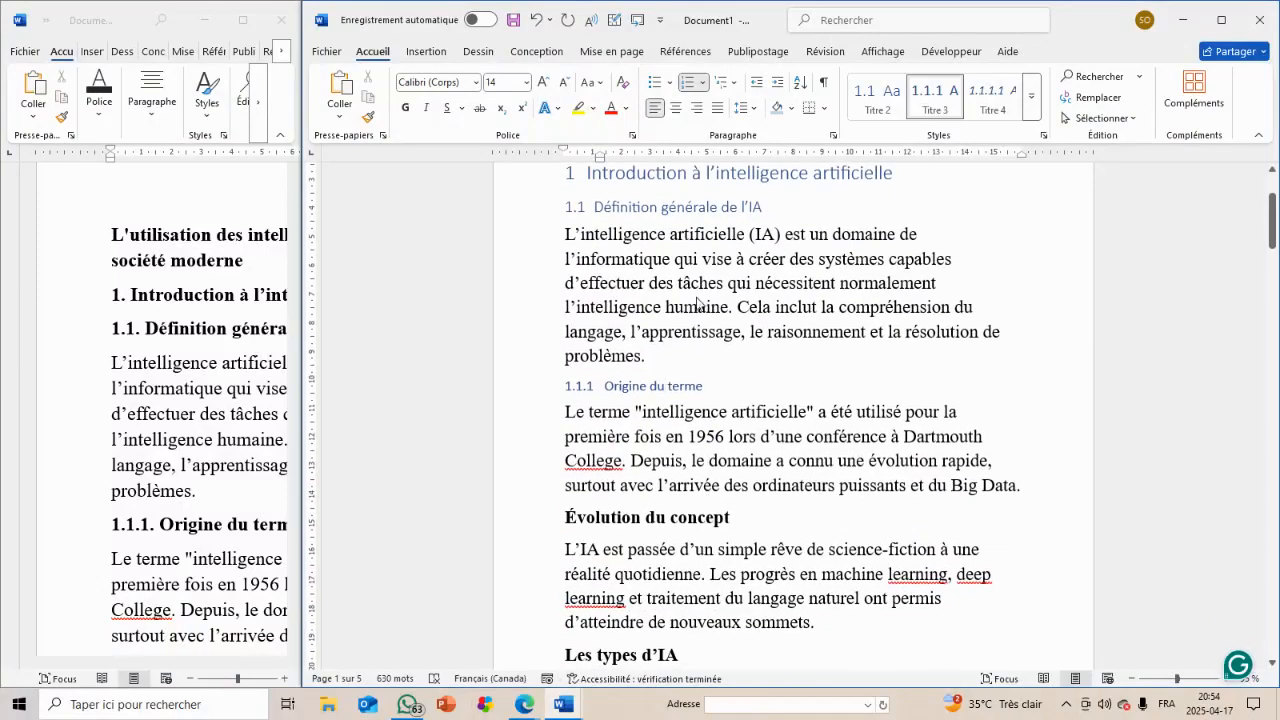
click(704, 84)
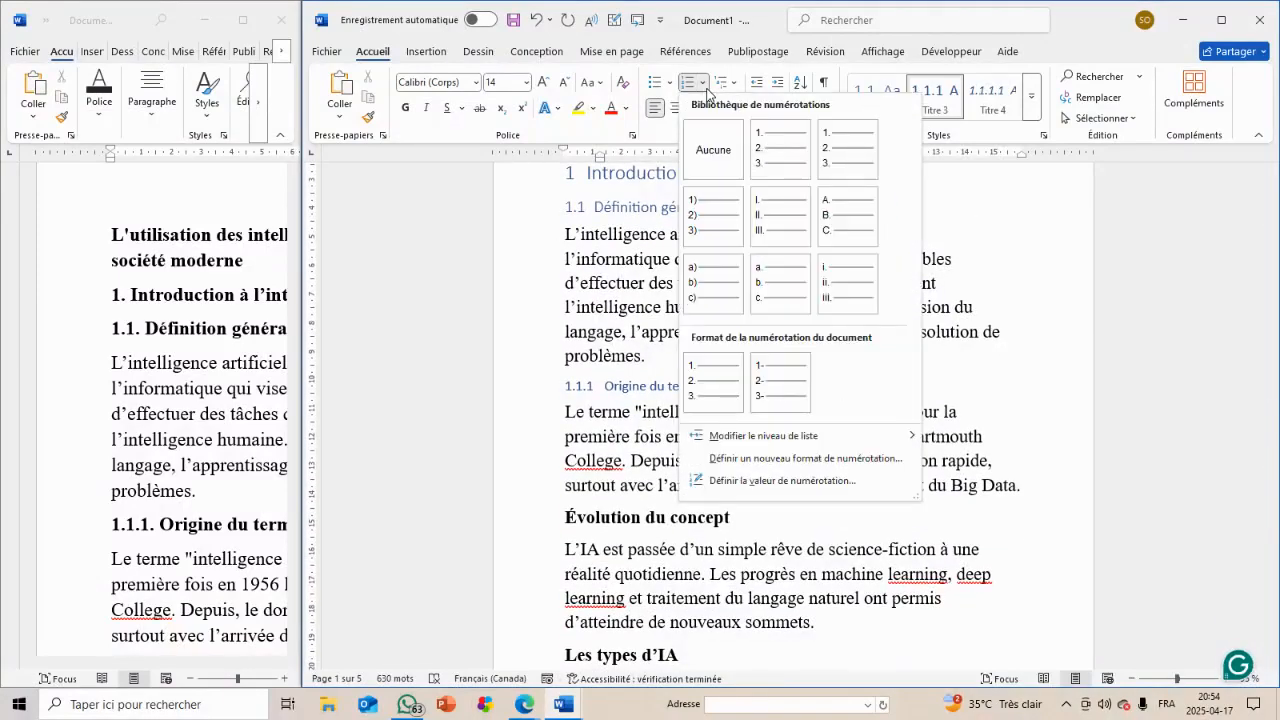
click(728, 81)
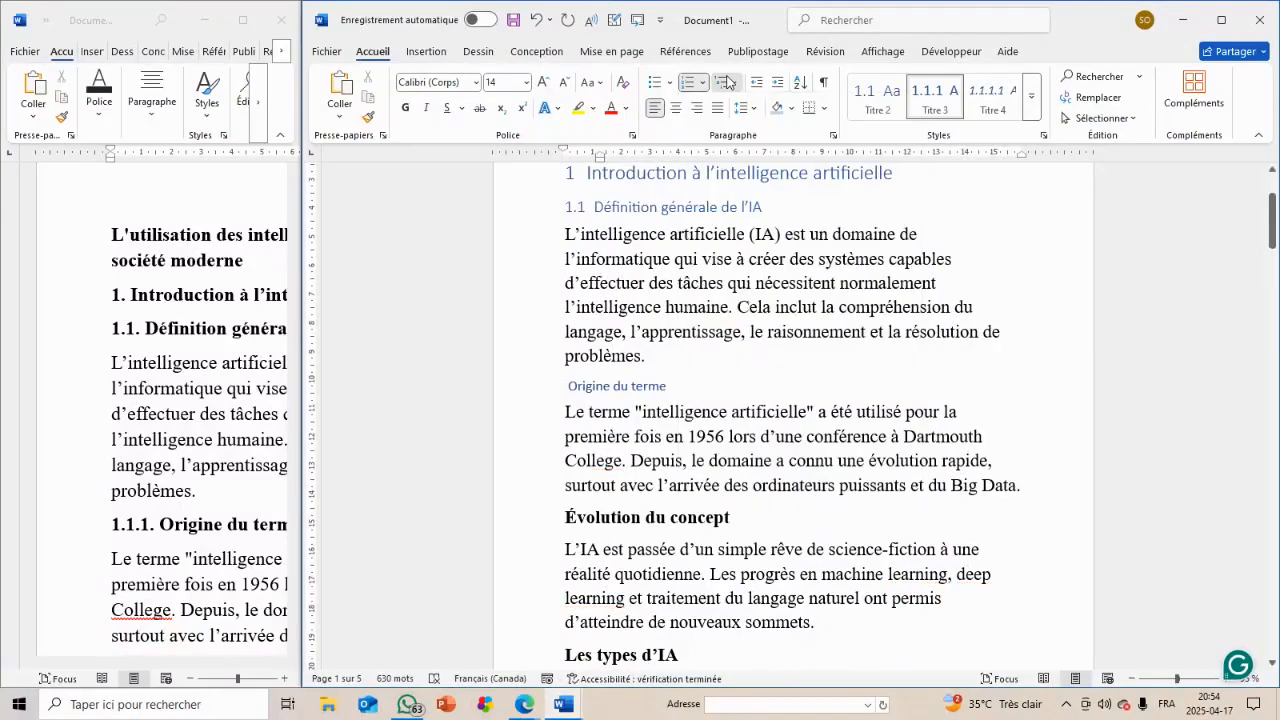
click(728, 81)
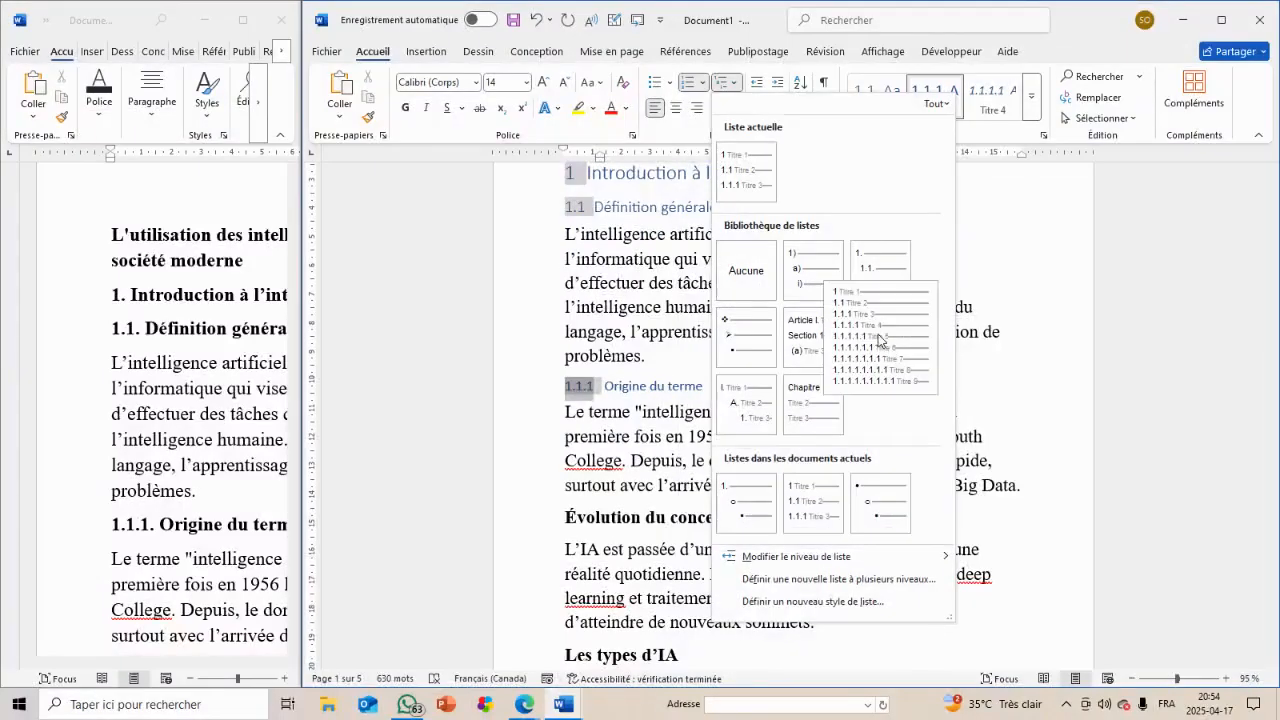
click(641, 498)
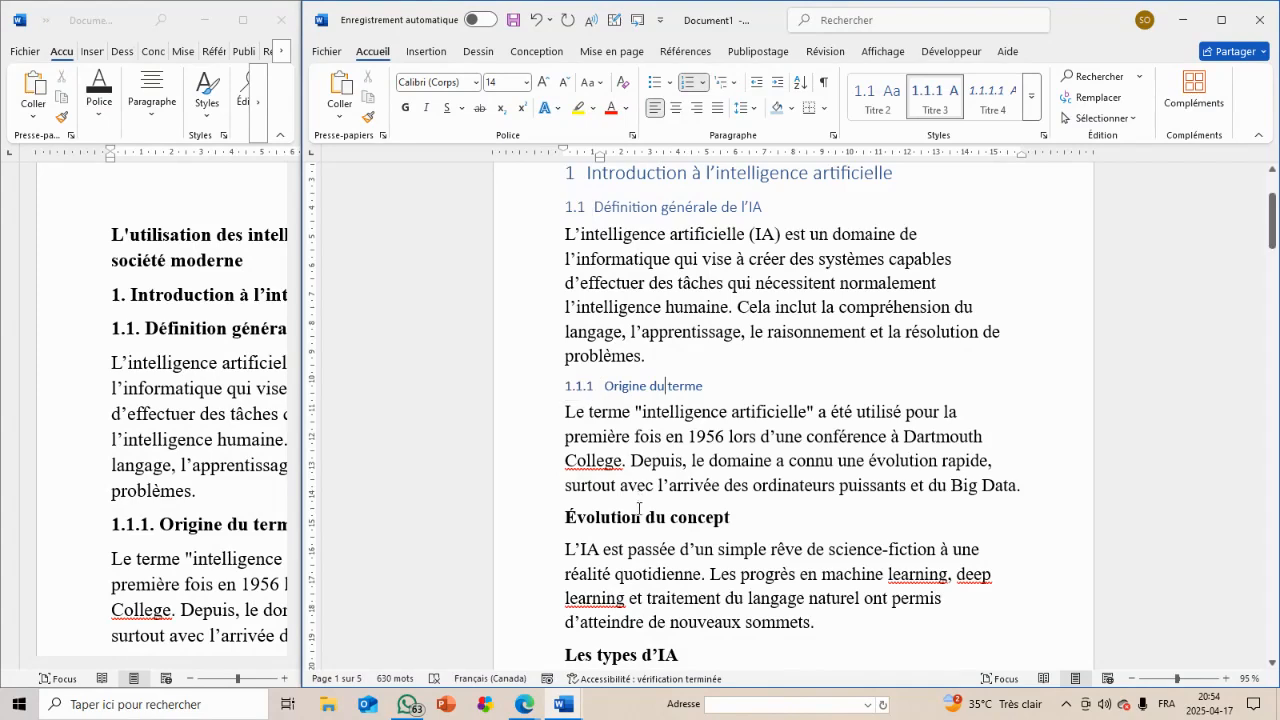
Check the level of "Évolution du concept" in the numbered reference document and apply the Titre 3 style to it in Document1
click(197, 500)
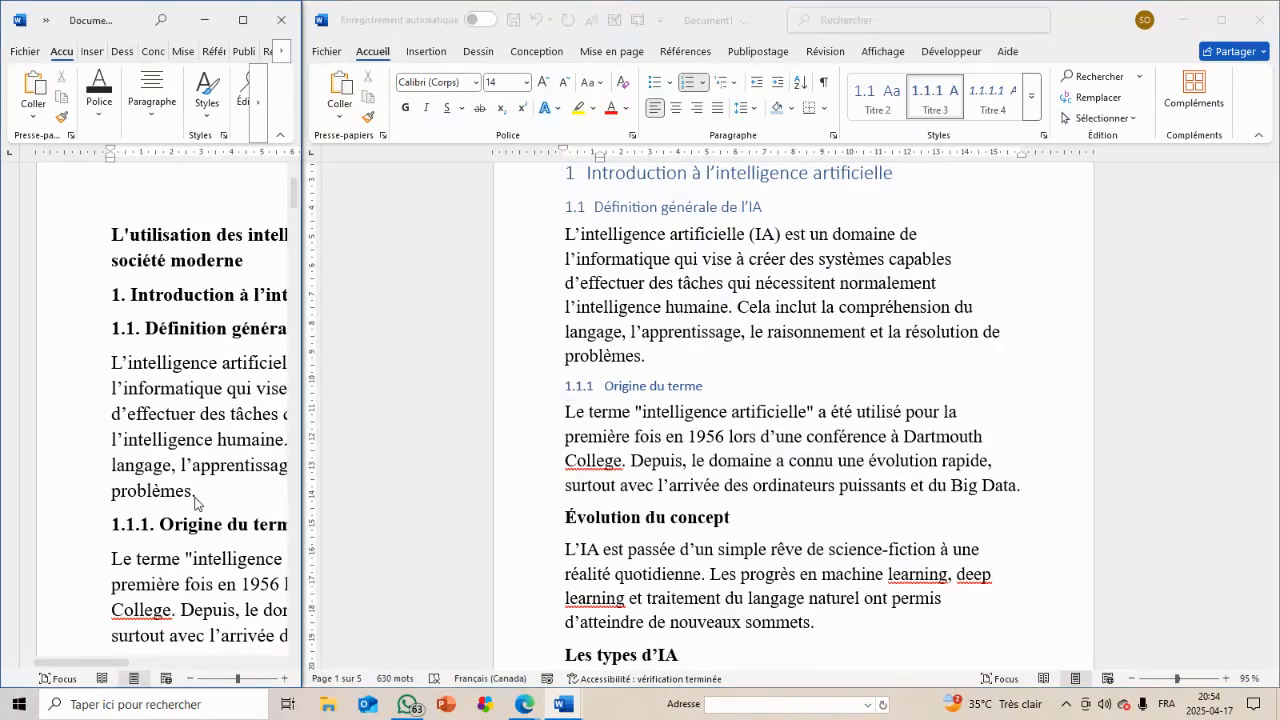
scroll(195, 497, down, 1)
scroll(195, 497, down, 5)
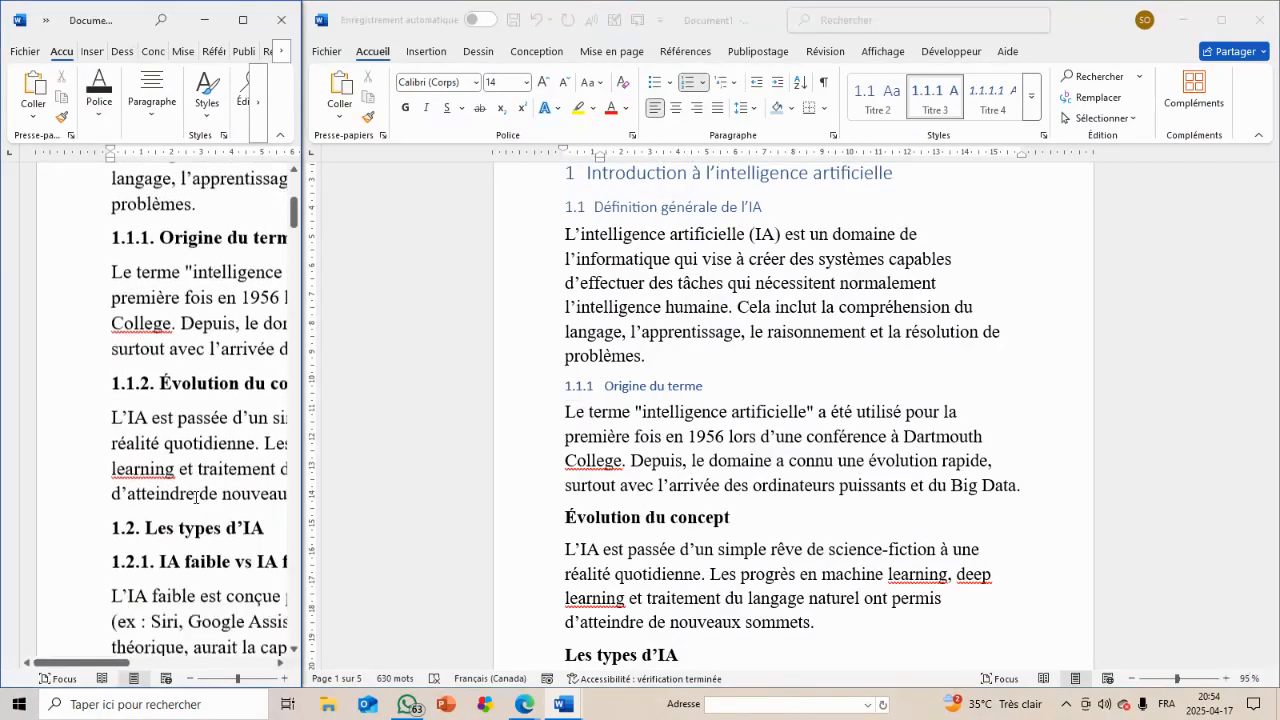
scroll(195, 497, down, 1)
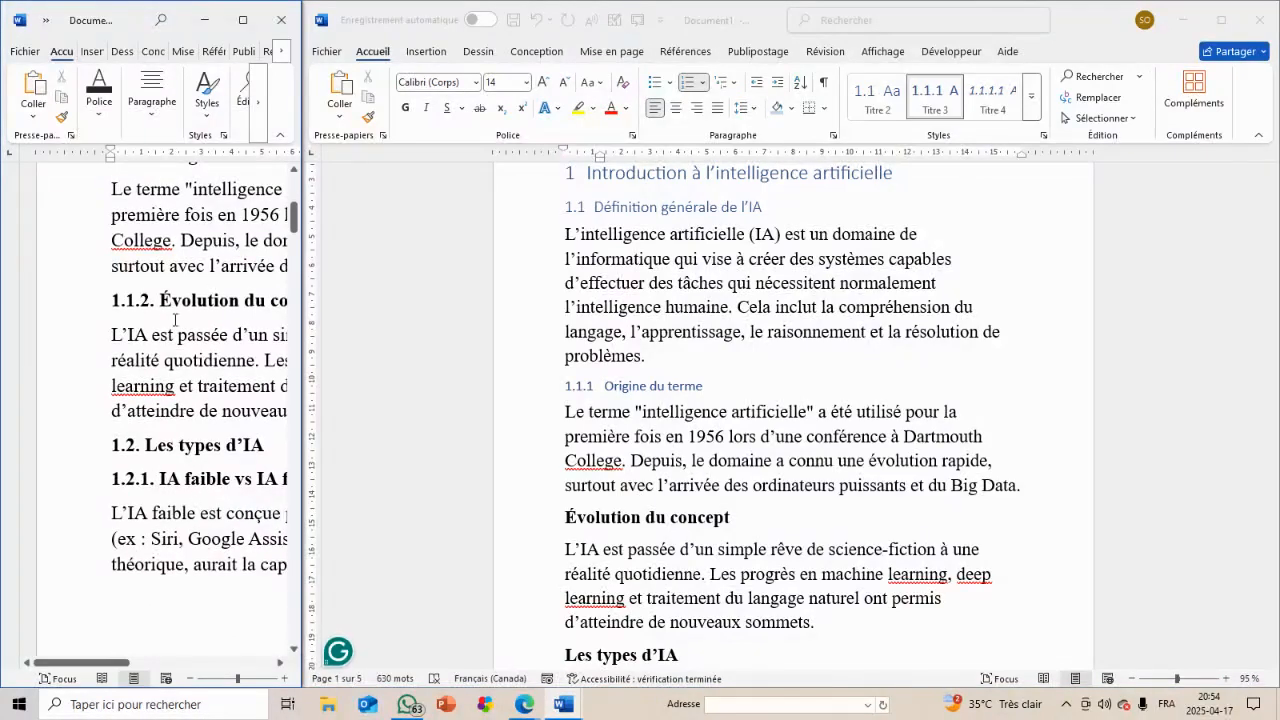
click(622, 512)
click(628, 527)
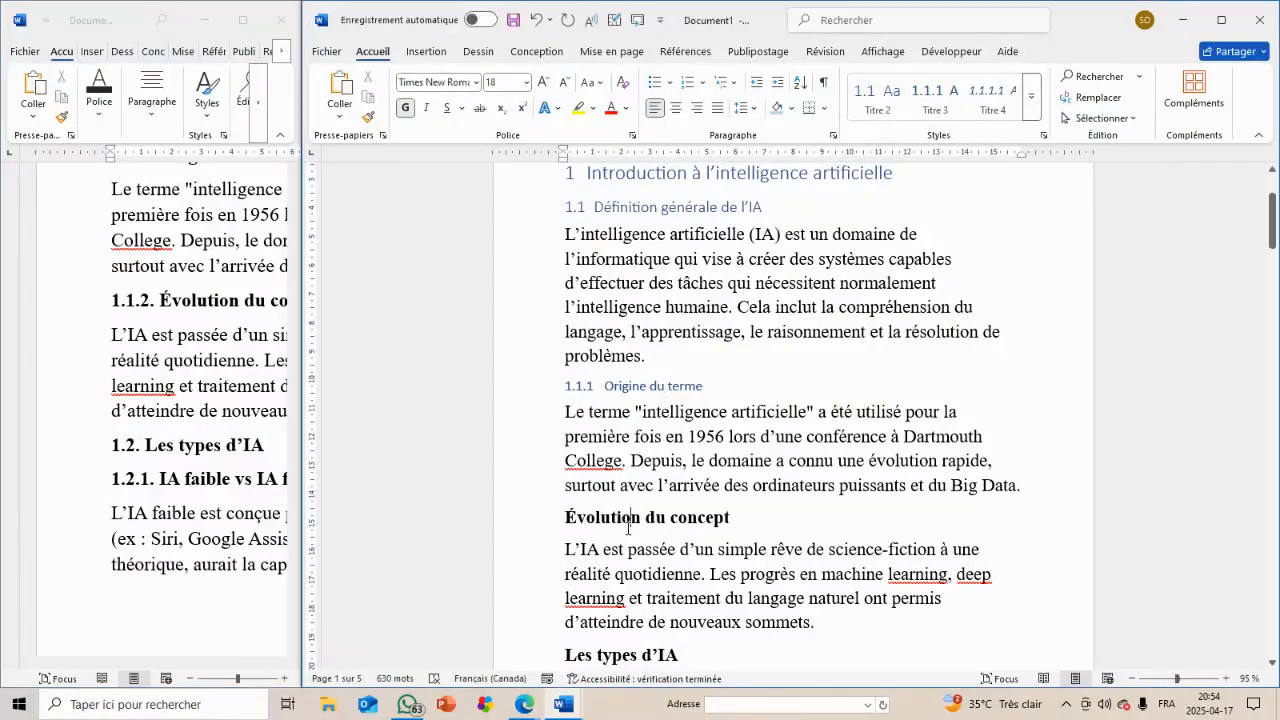
click(948, 115)
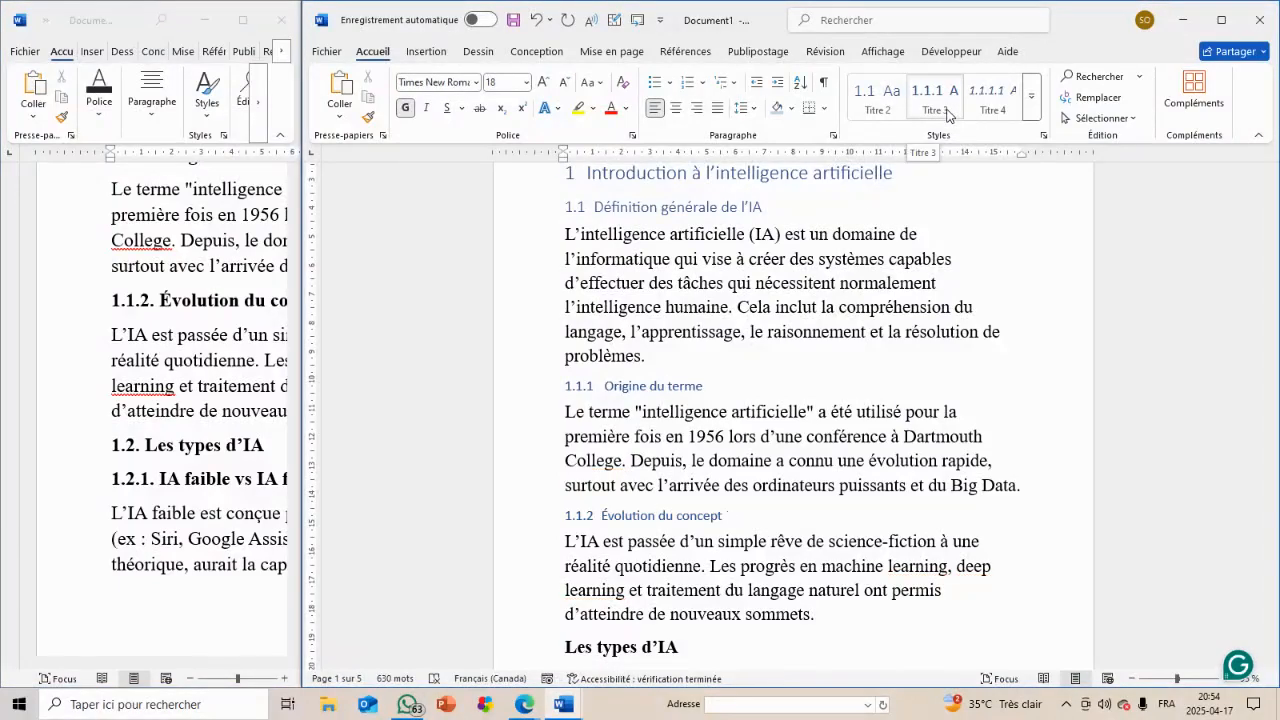
Apply the Titre 2 style to "Les types d'IA" and the Titre 3 style to "IA faible vs IA forte"
scroll(759, 636, down, 3)
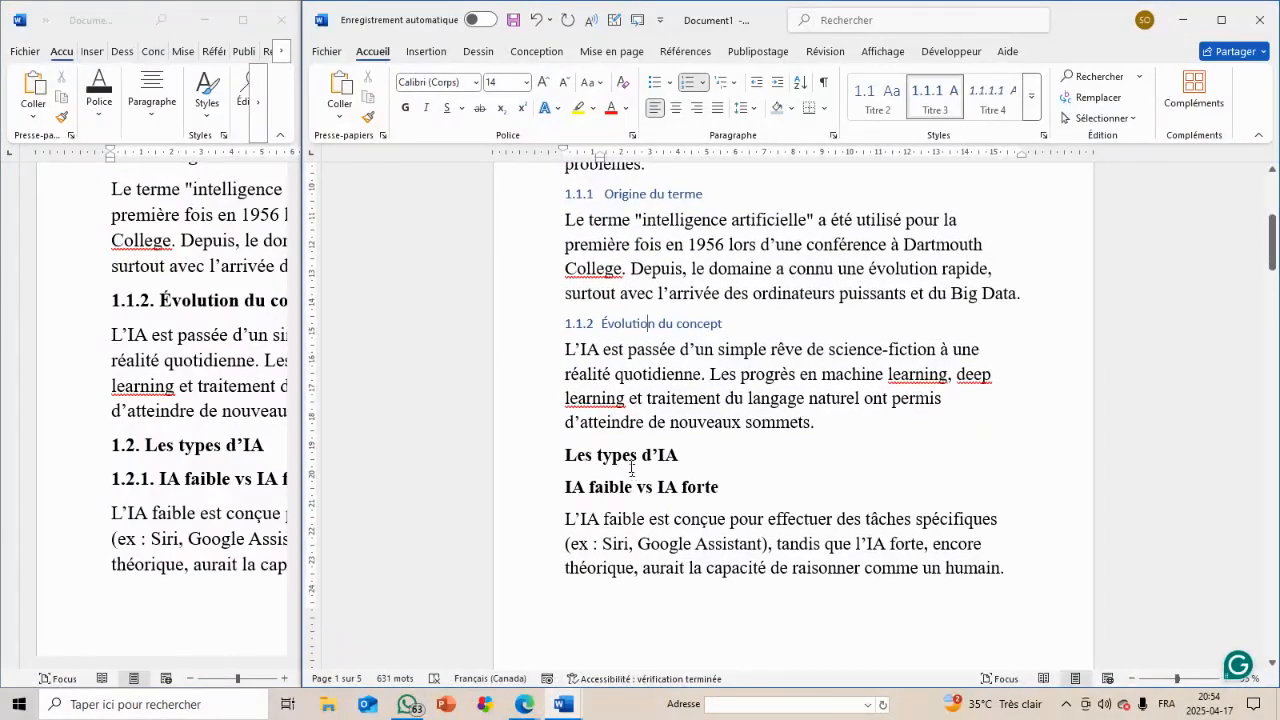
click(630, 466)
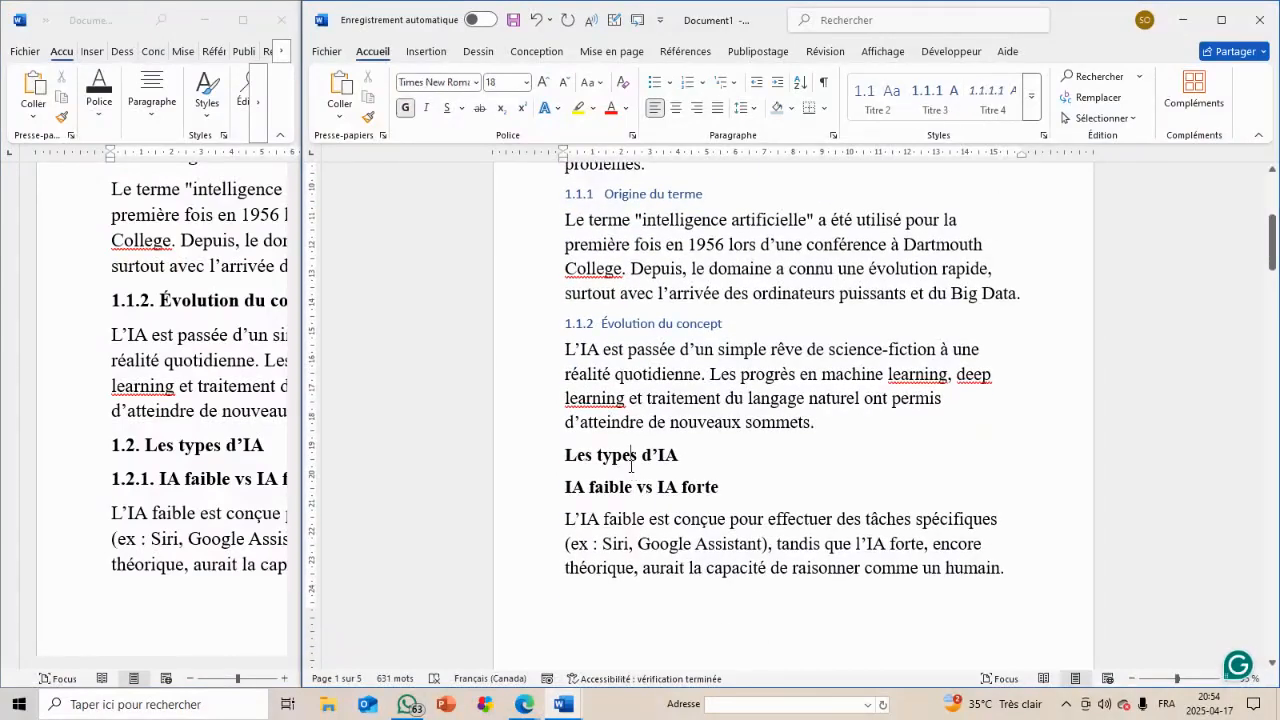
click(877, 100)
click(680, 490)
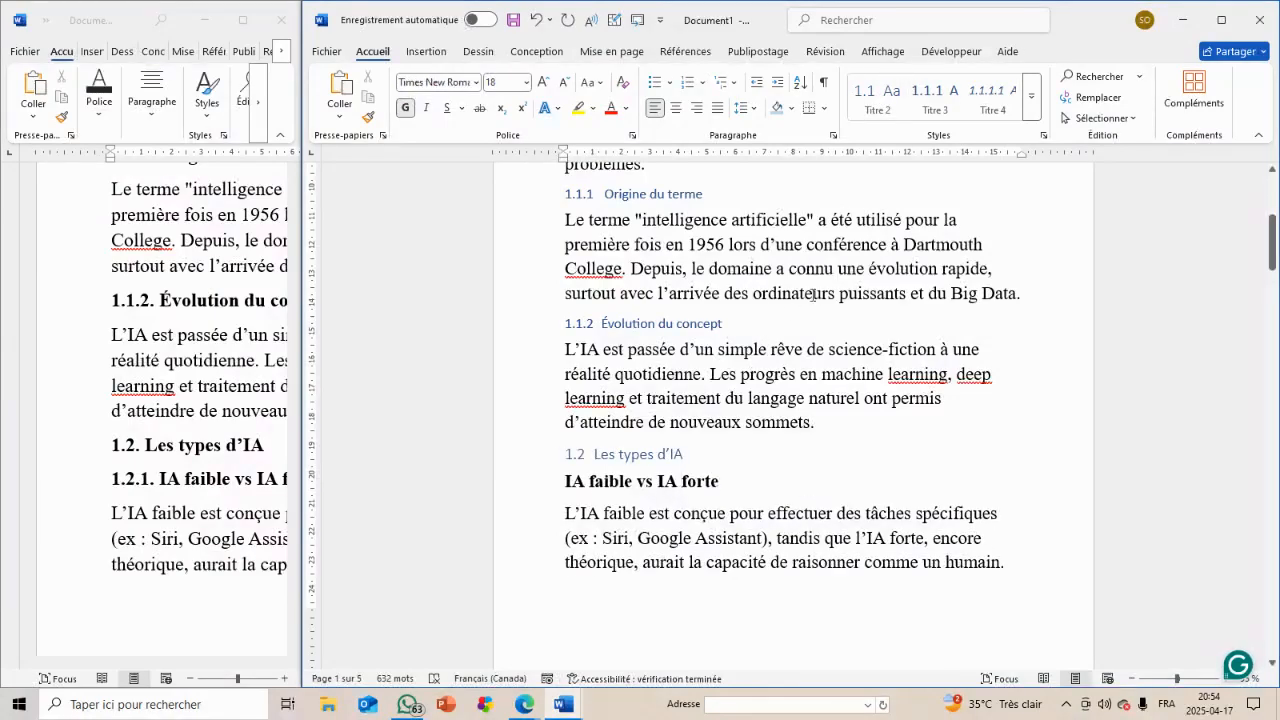
click(935, 115)
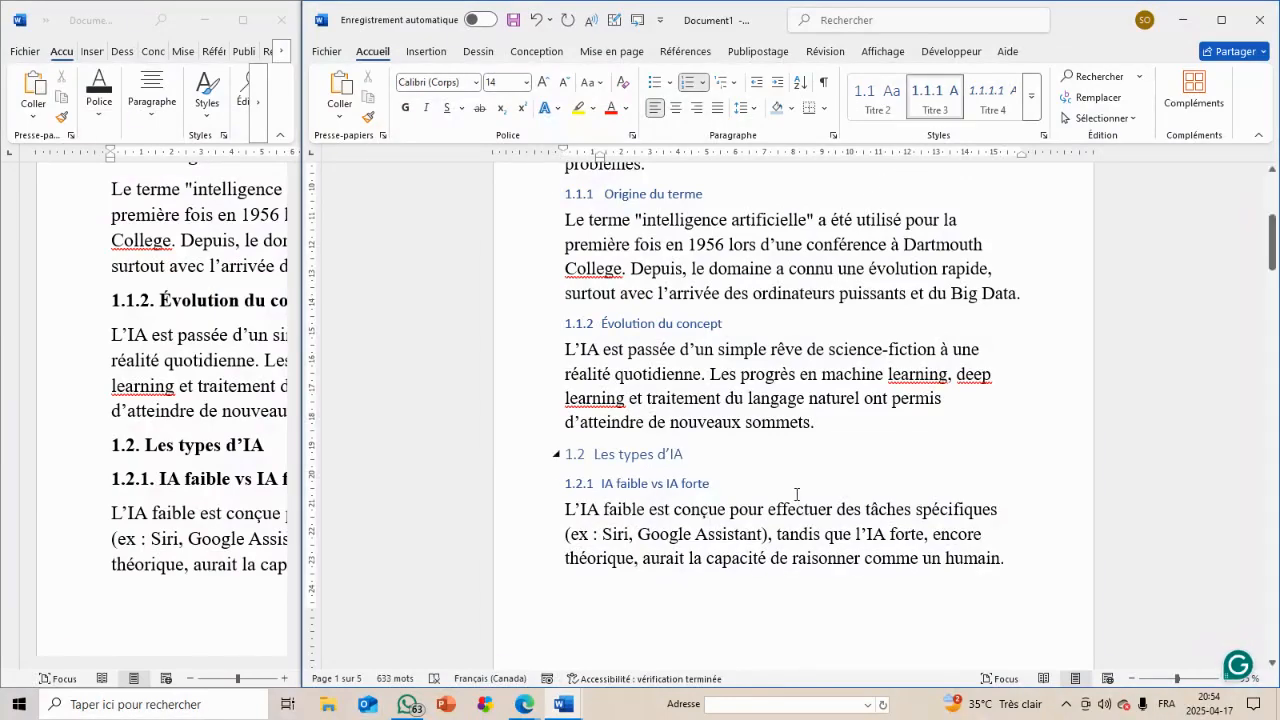
Check the level of "Apprentissage supervisé, non supervisé et par renforcement" in the reference document and apply Titre 3 to it in Document1
scroll(799, 498, down, 2)
scroll(799, 498, down, 4)
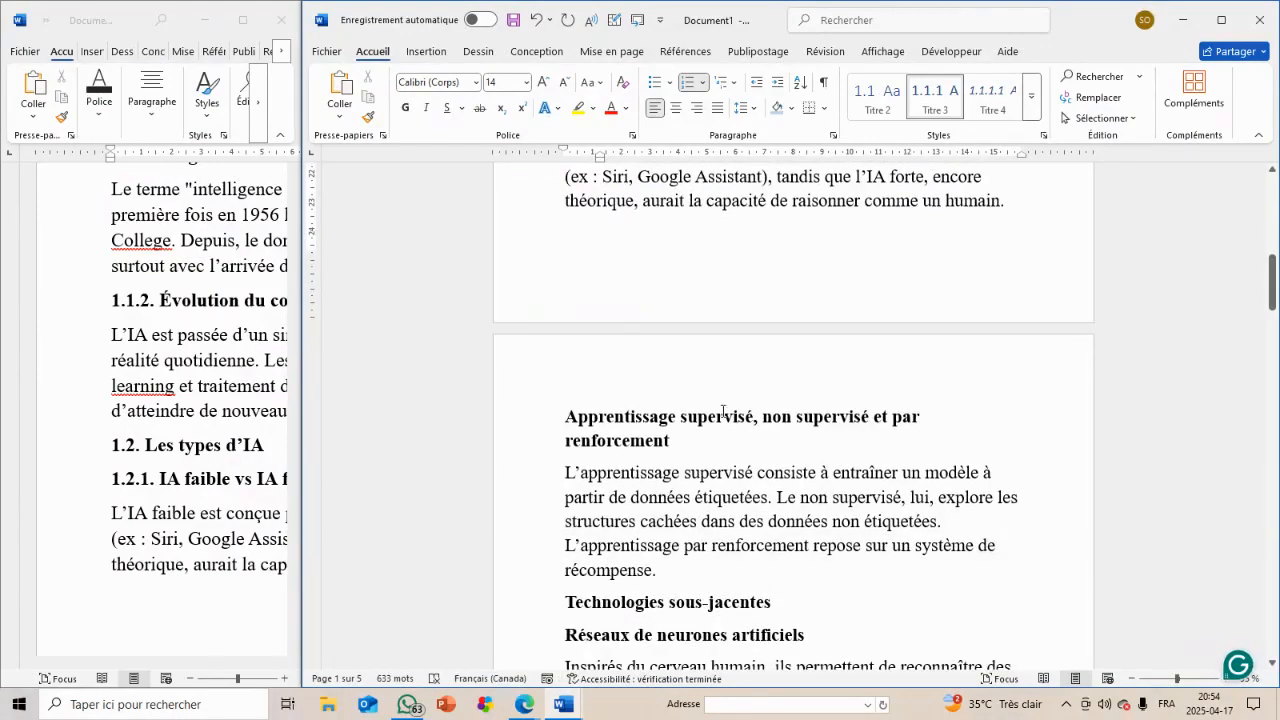
click(229, 585)
scroll(229, 582, down, 7)
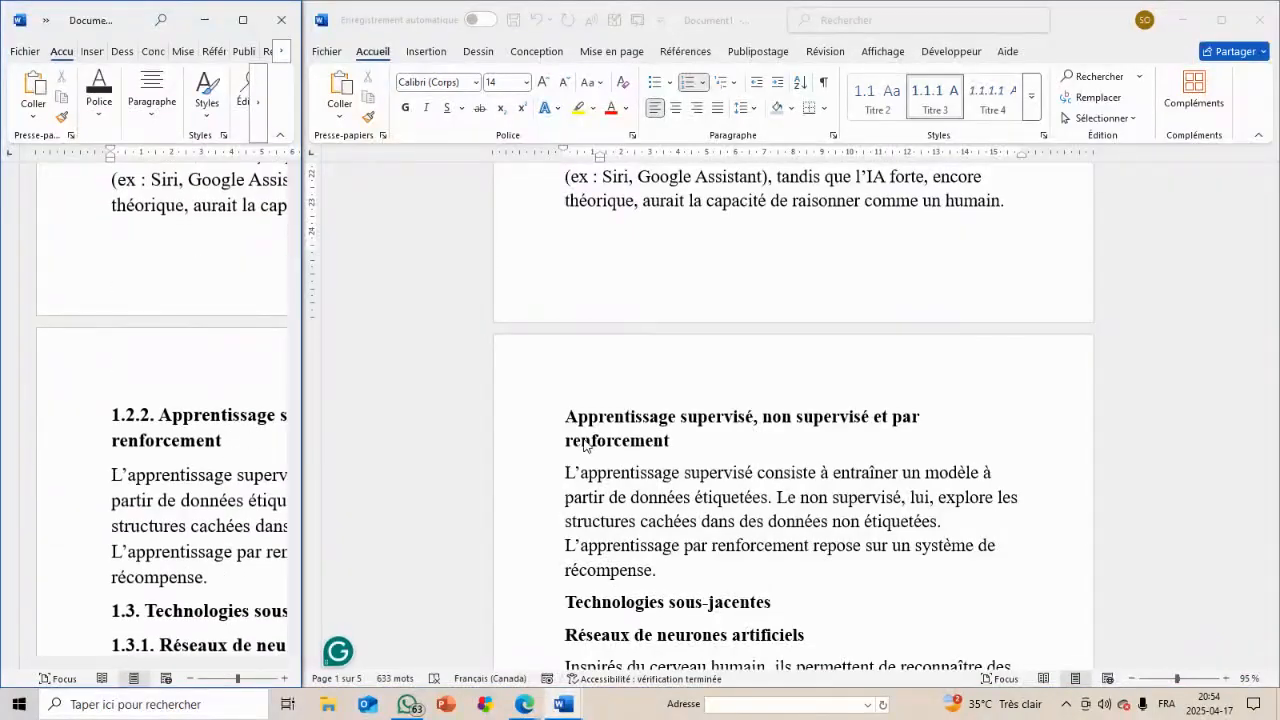
click(614, 430)
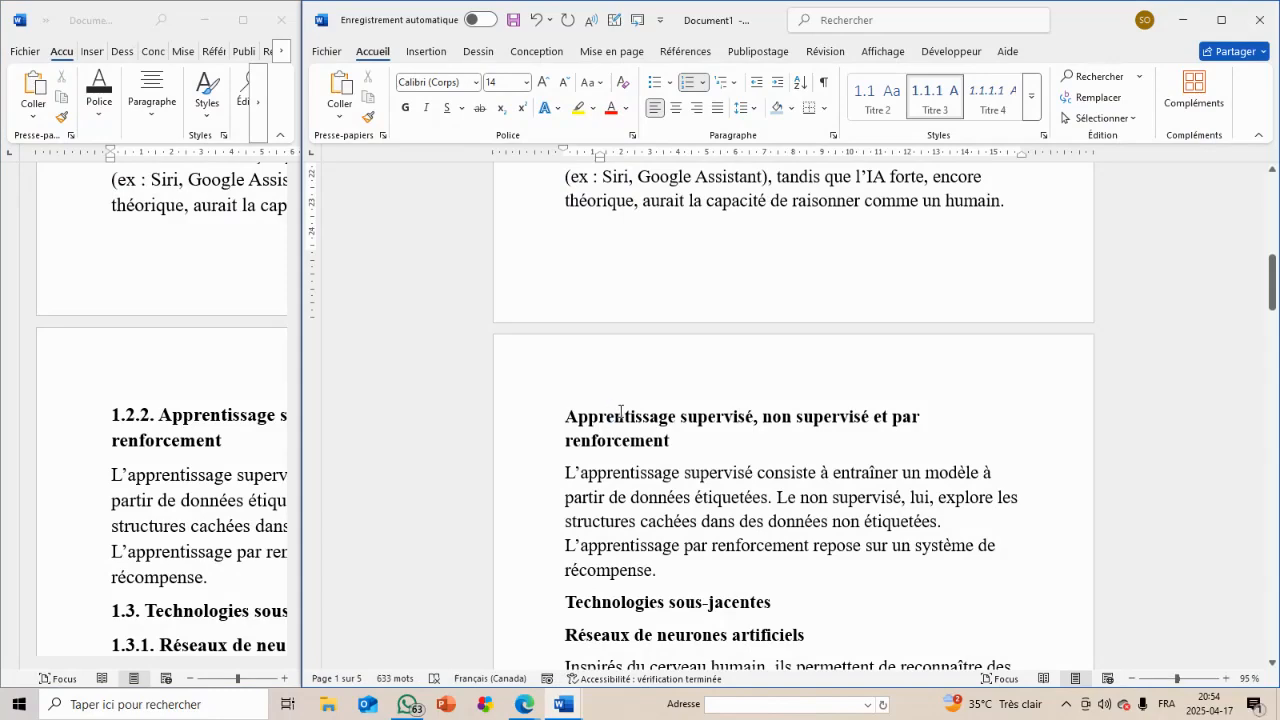
click(620, 412)
scroll(620, 412, up, 3)
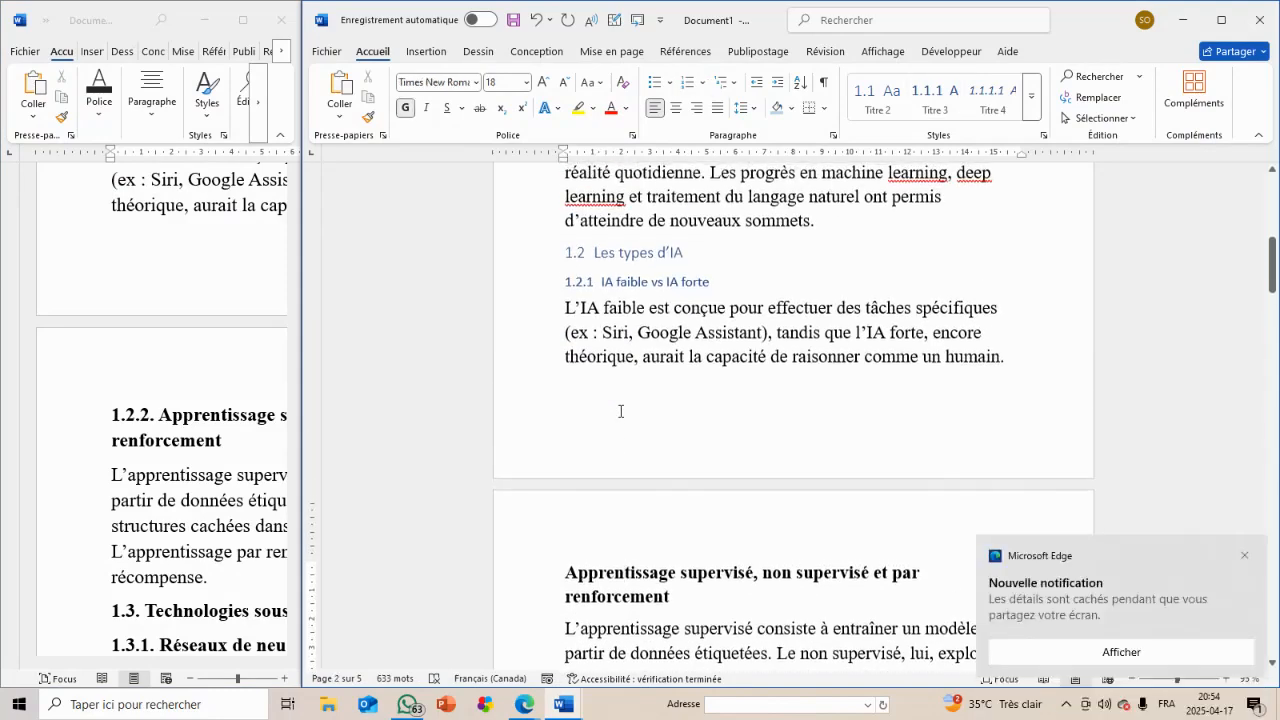
click(948, 94)
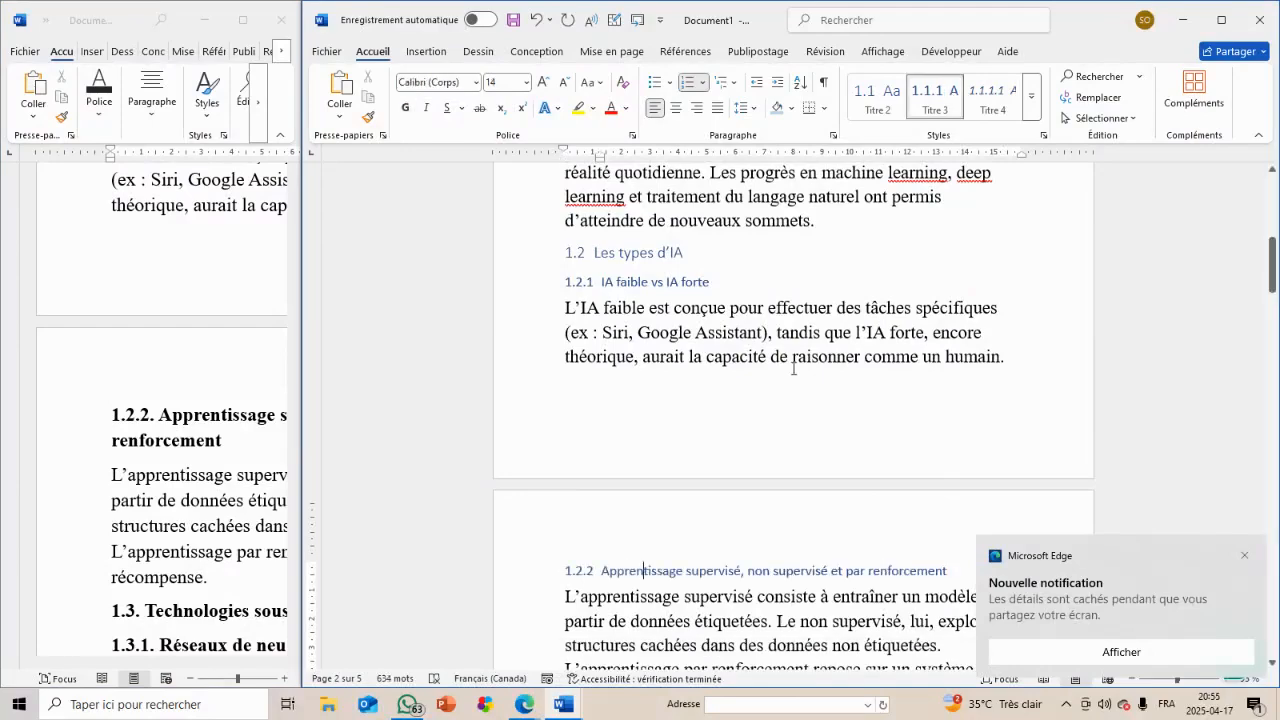
Modify the Titre 1 style to use the Times New Roman font, bold, with the Automatique font colour
scroll(793, 370, up, 3)
scroll(793, 370, up, 8)
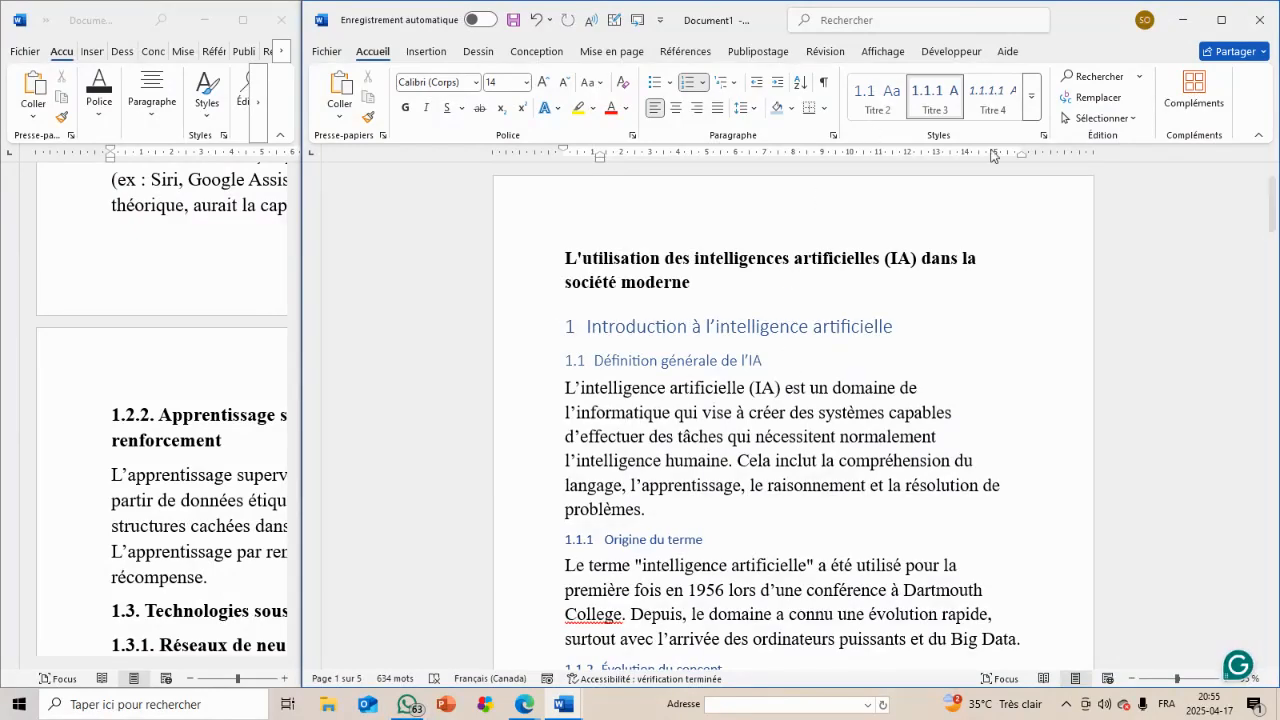
click(1032, 106)
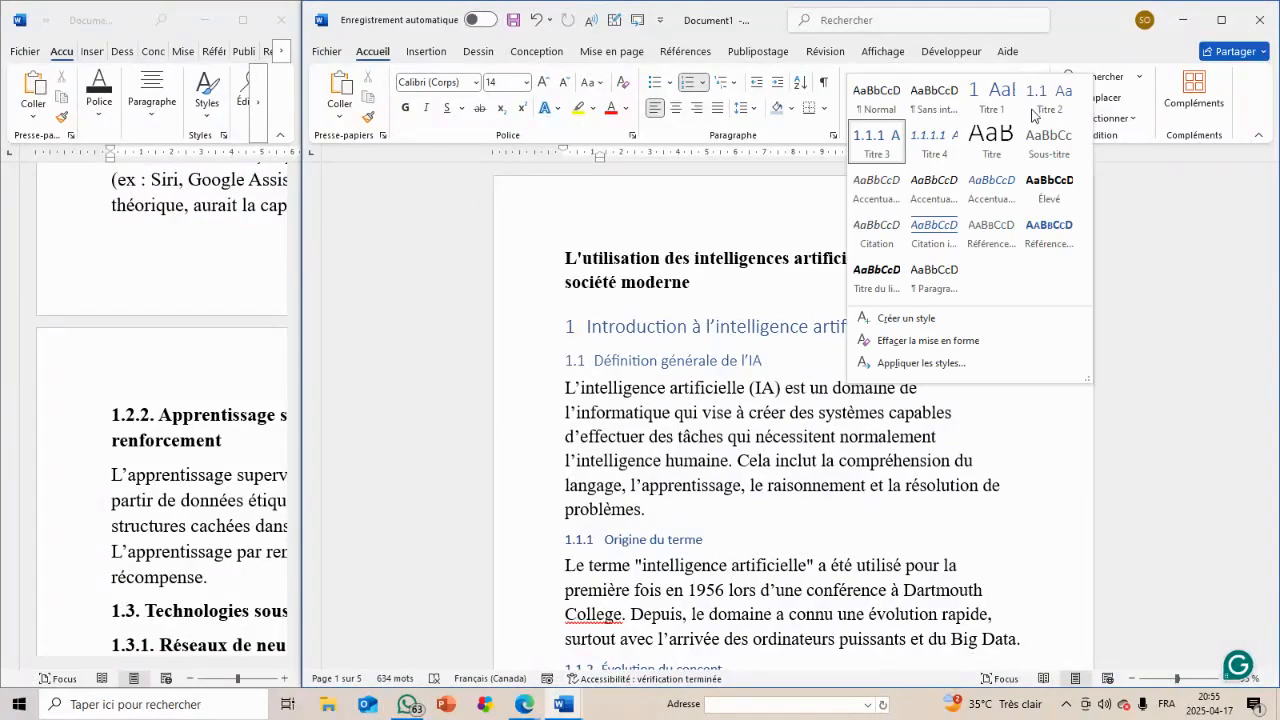
click(637, 327)
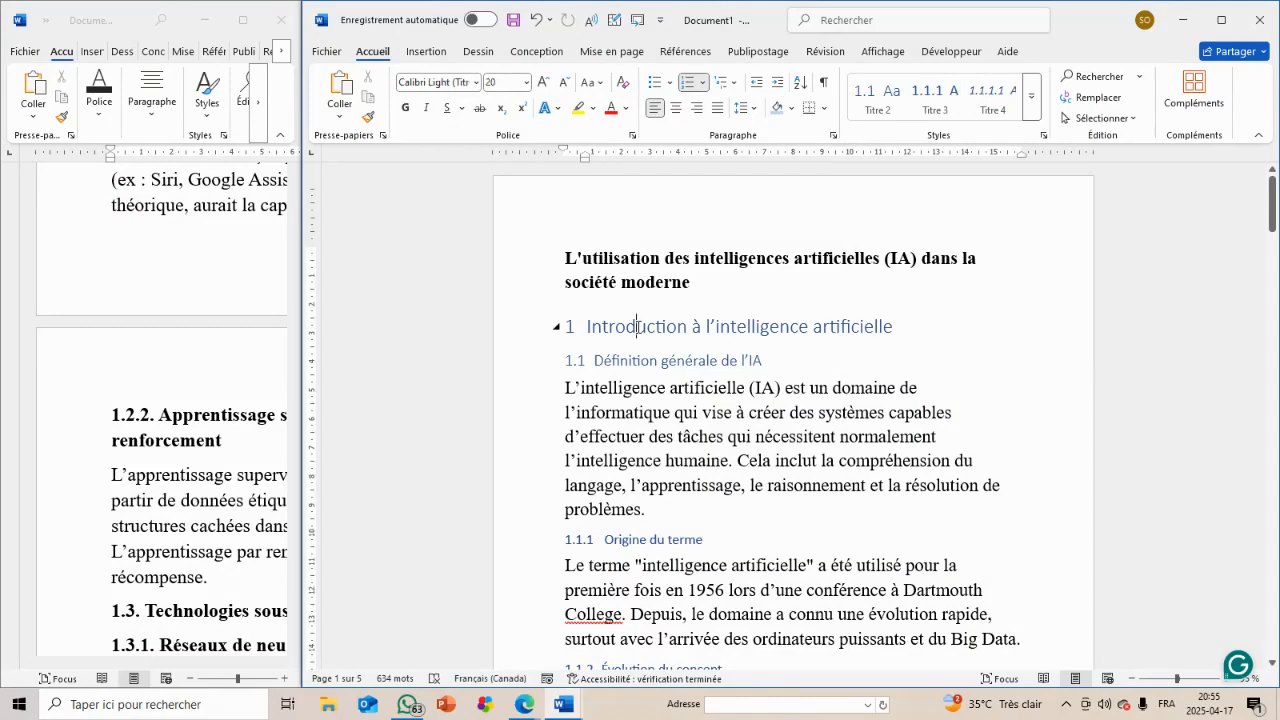
click(1031, 96)
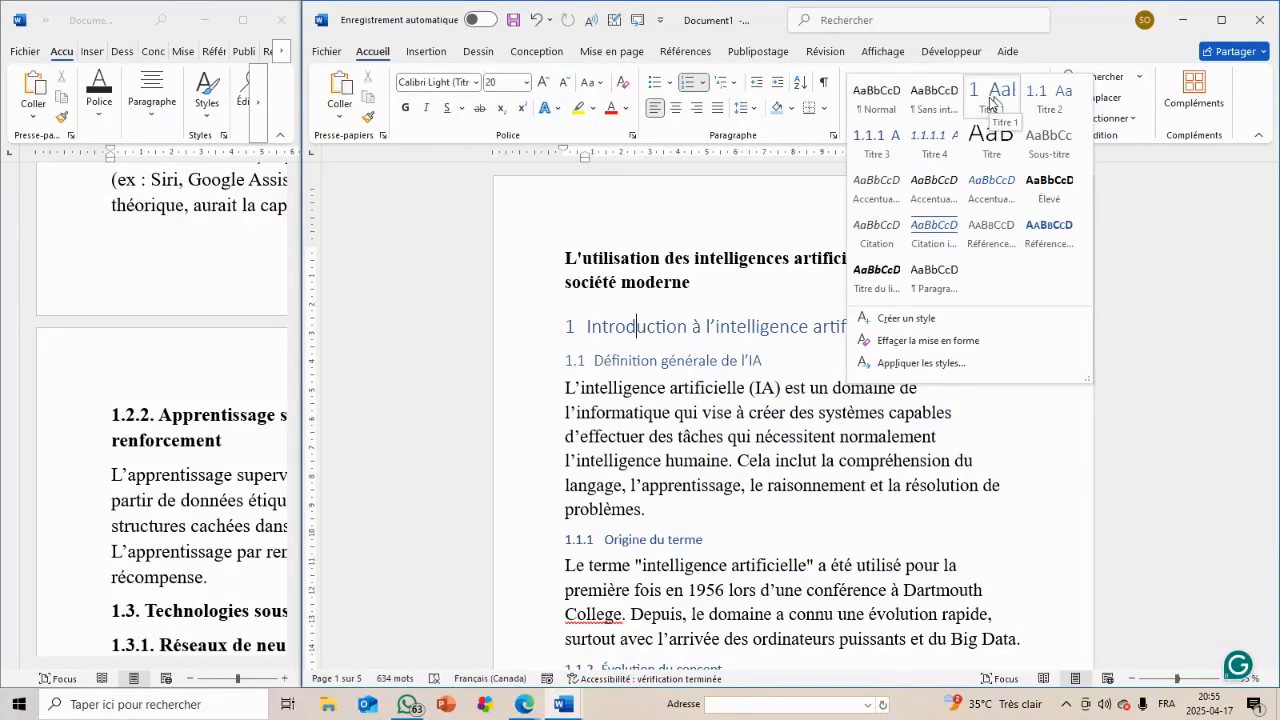
right_click(990, 103)
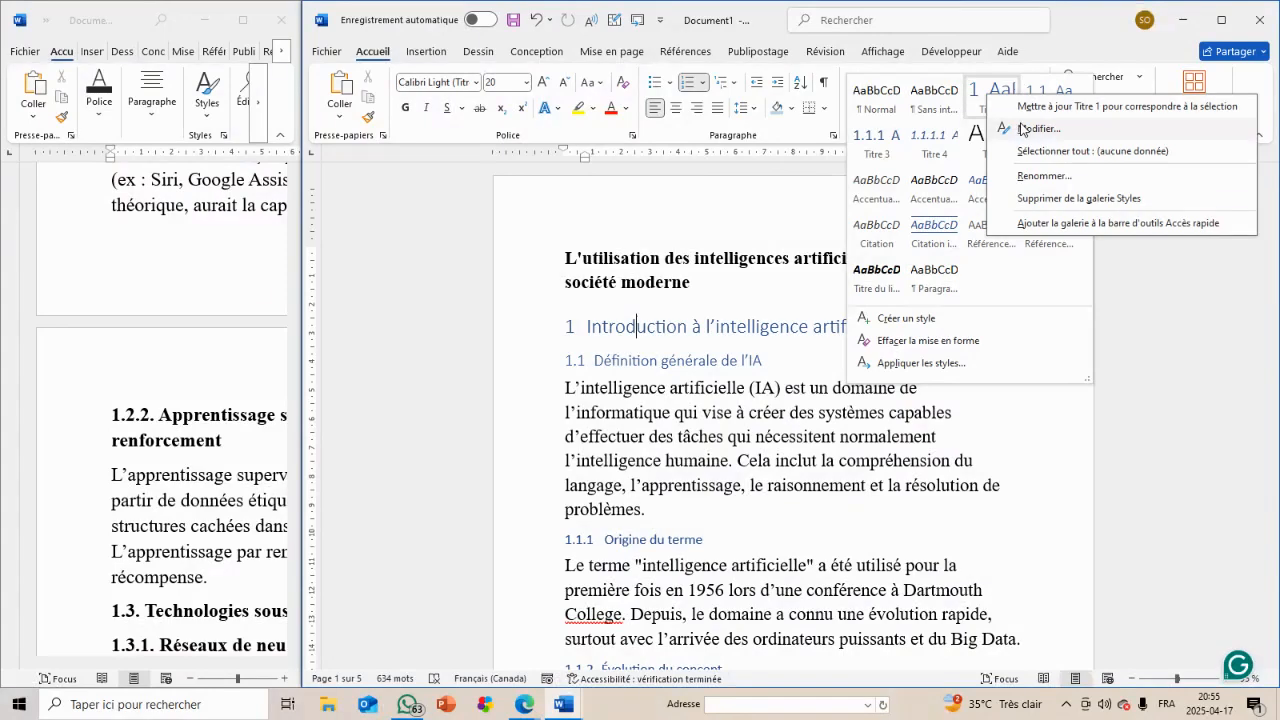
click(1022, 129)
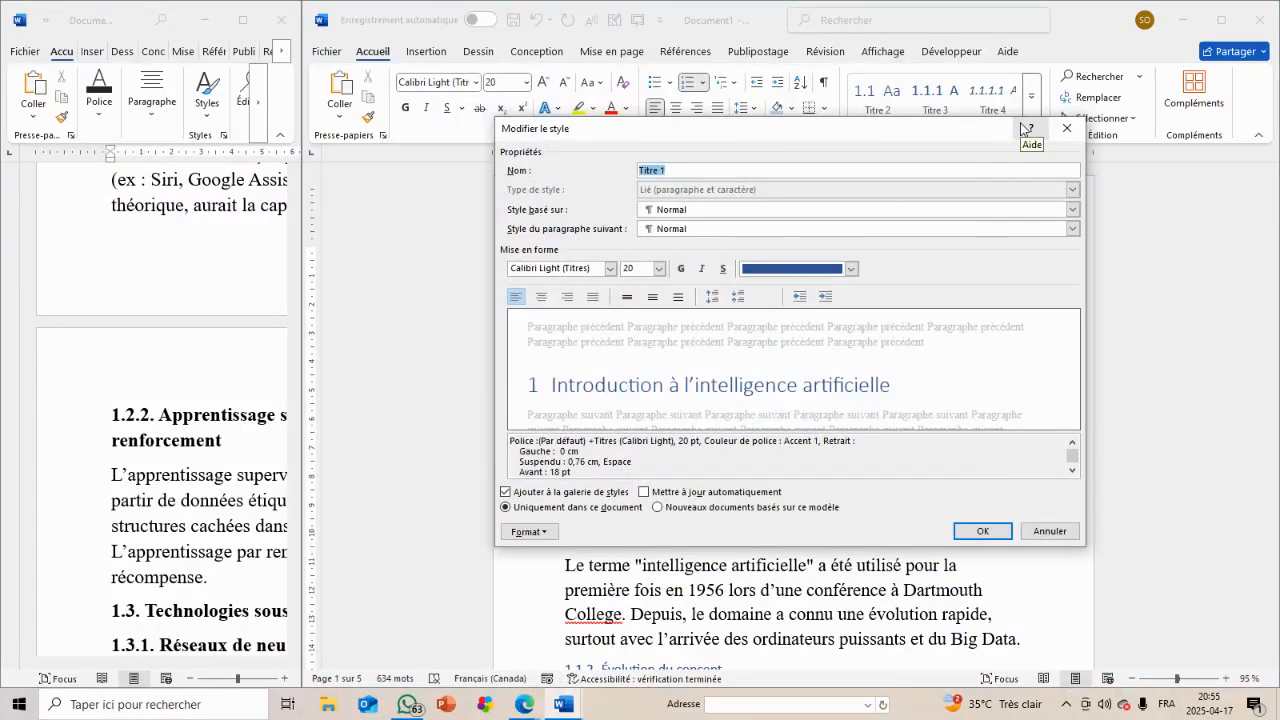
click(594, 267)
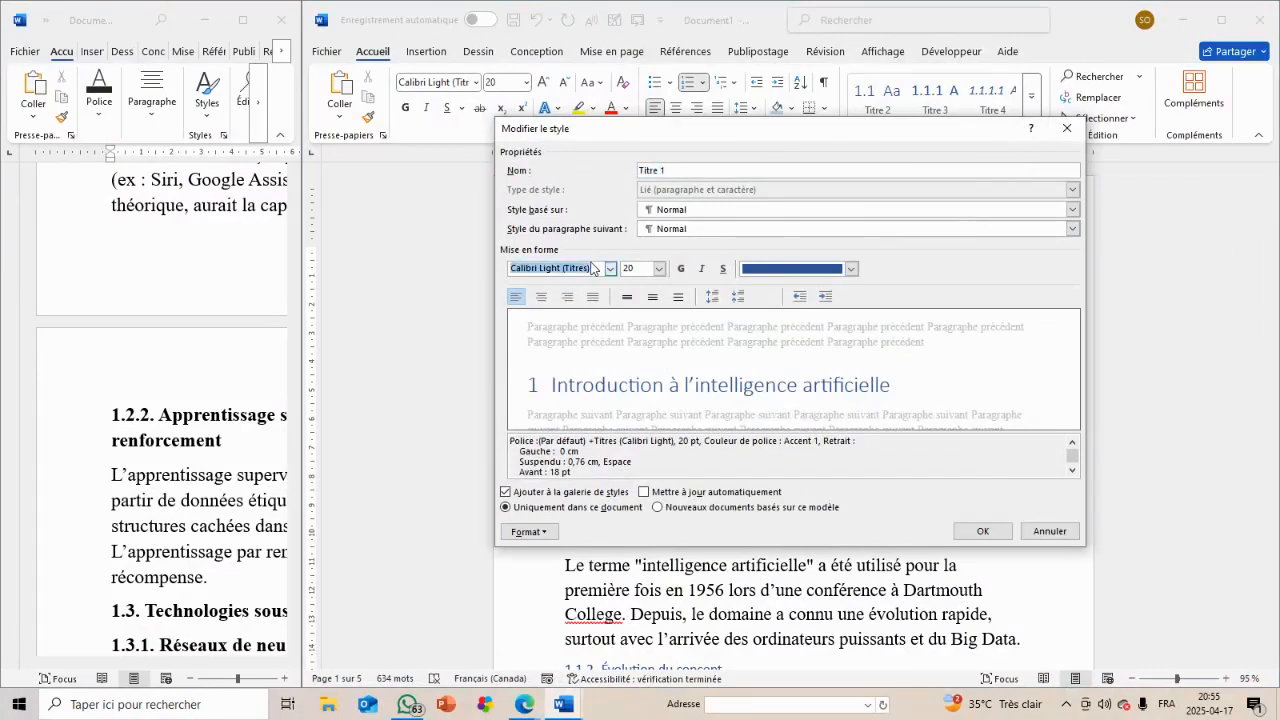
text(Times New Roman)
click(680, 269)
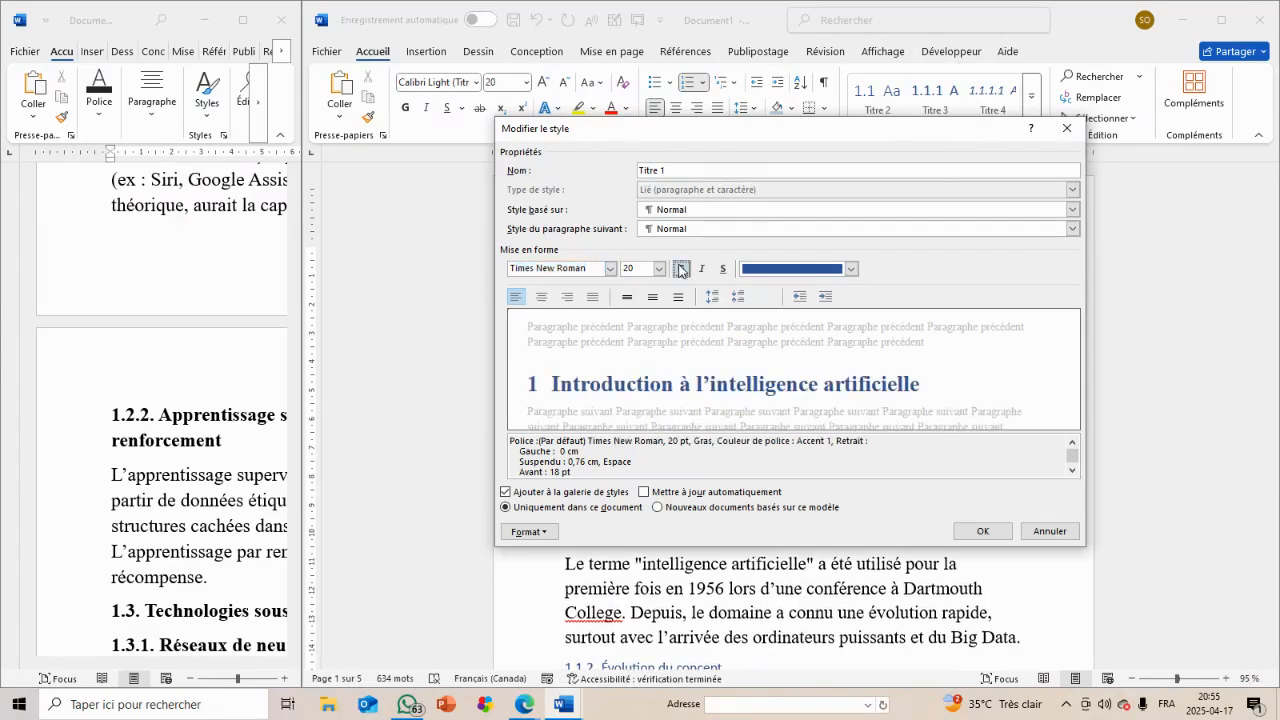
click(851, 269)
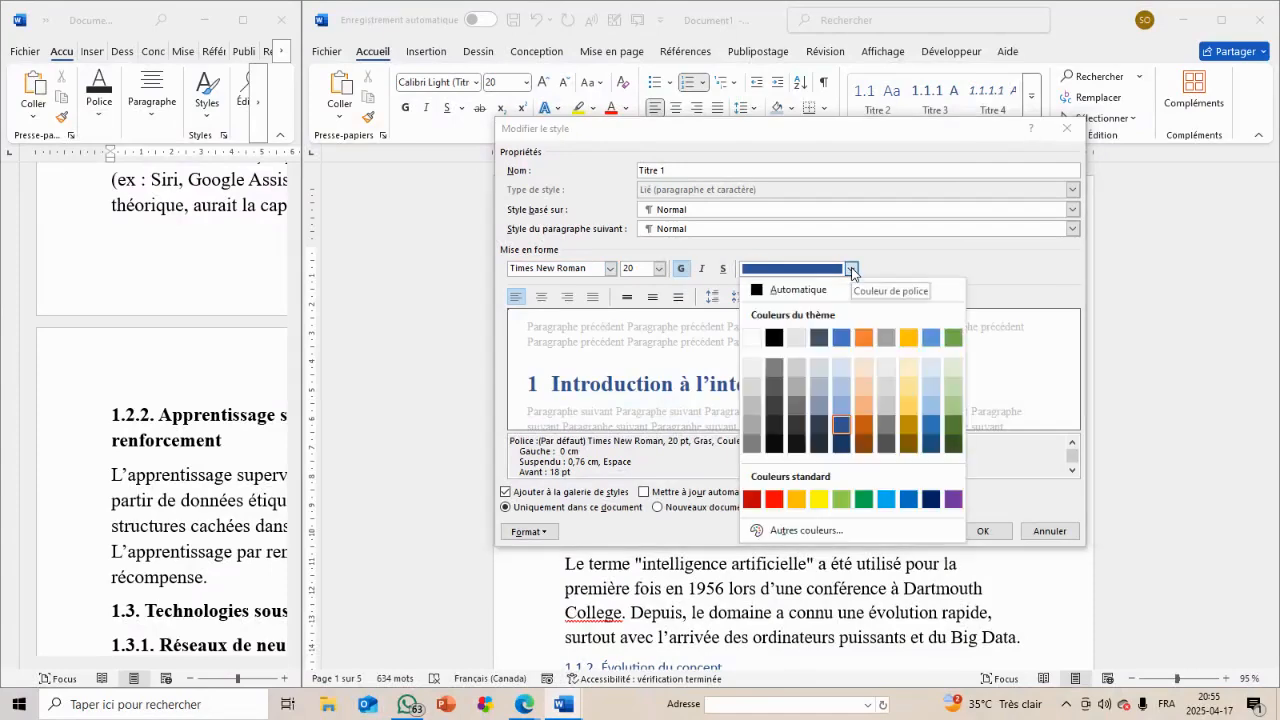
click(827, 291)
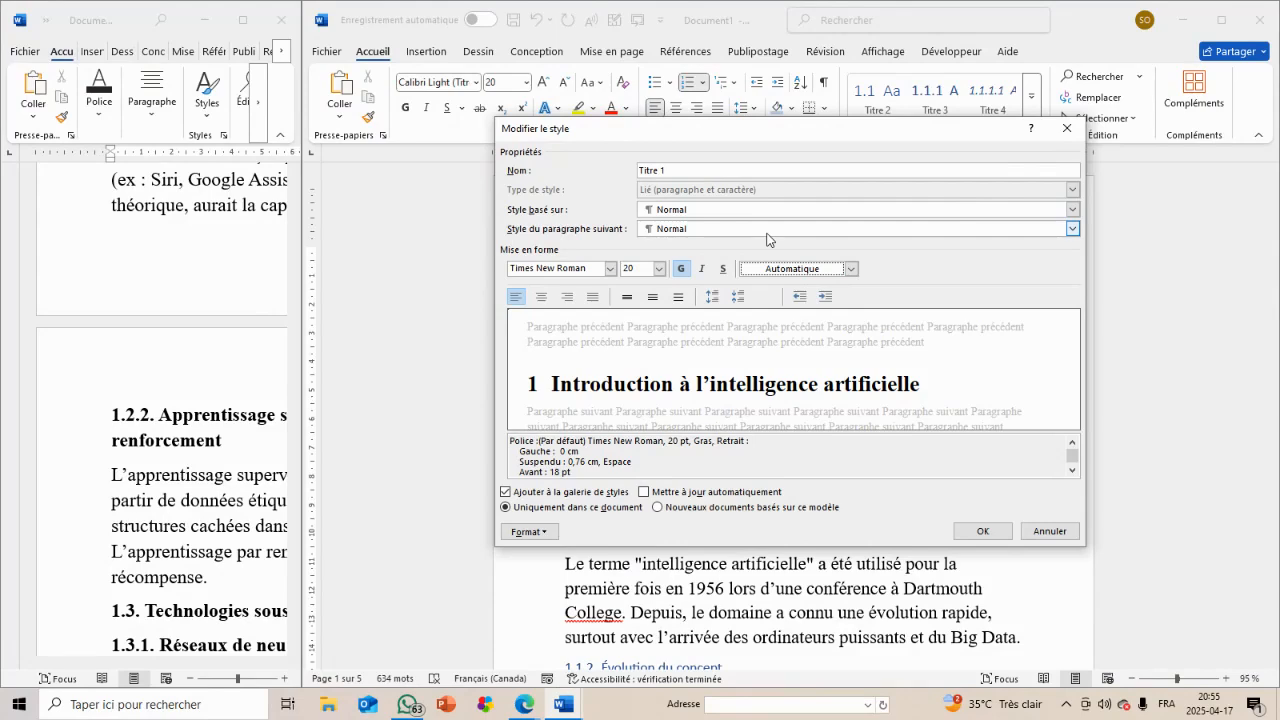
click(979, 532)
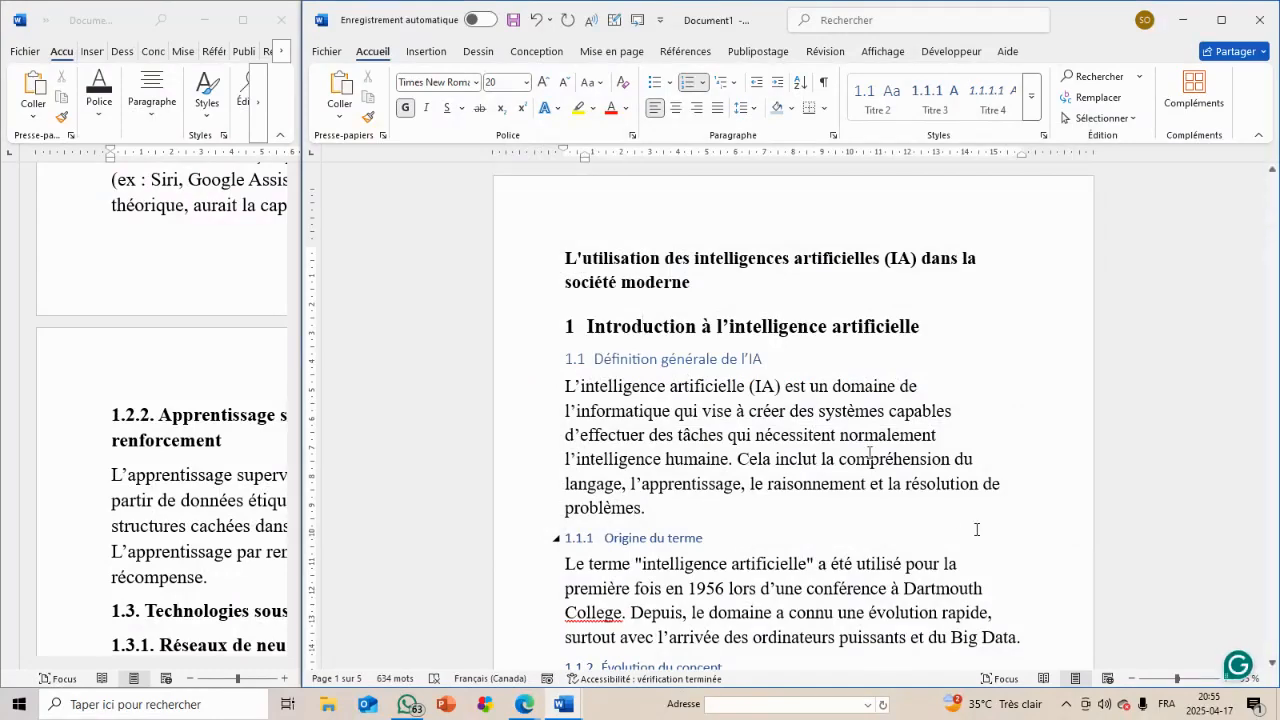
Modify the Titre 2 style to use the Times New Roman font, bold, with the Automatique font colour
click(719, 364)
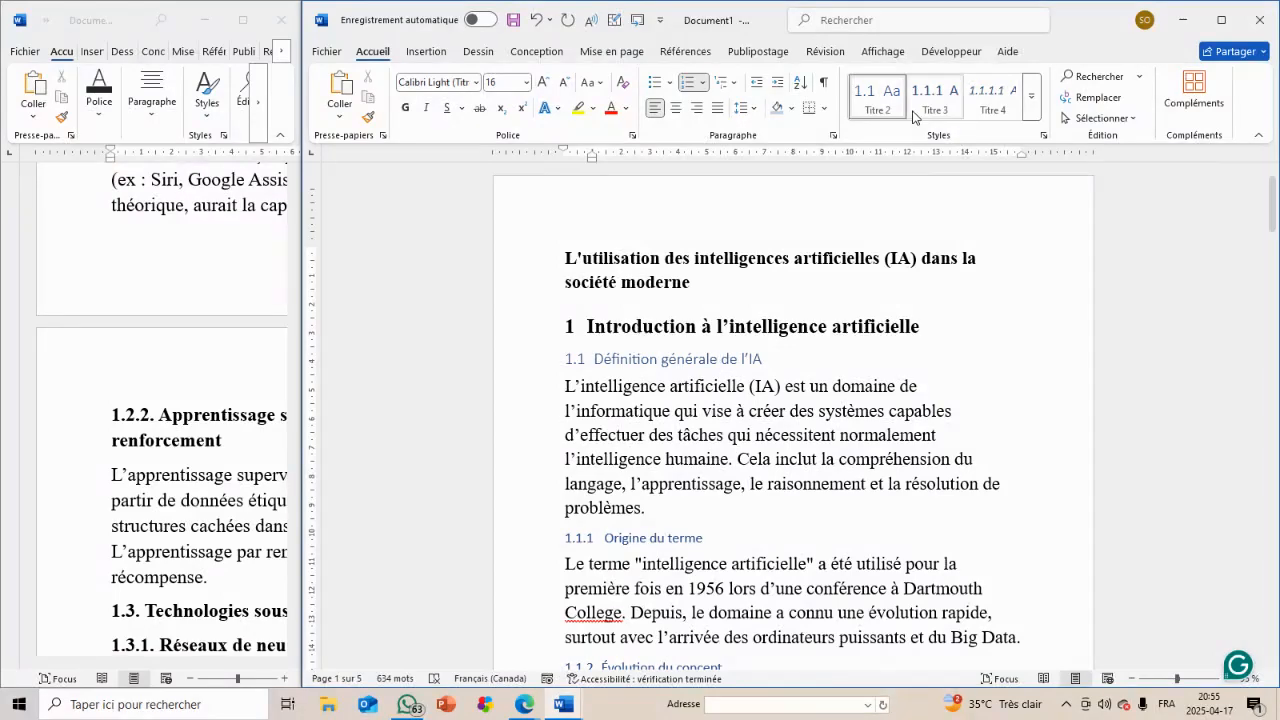
right_click(876, 97)
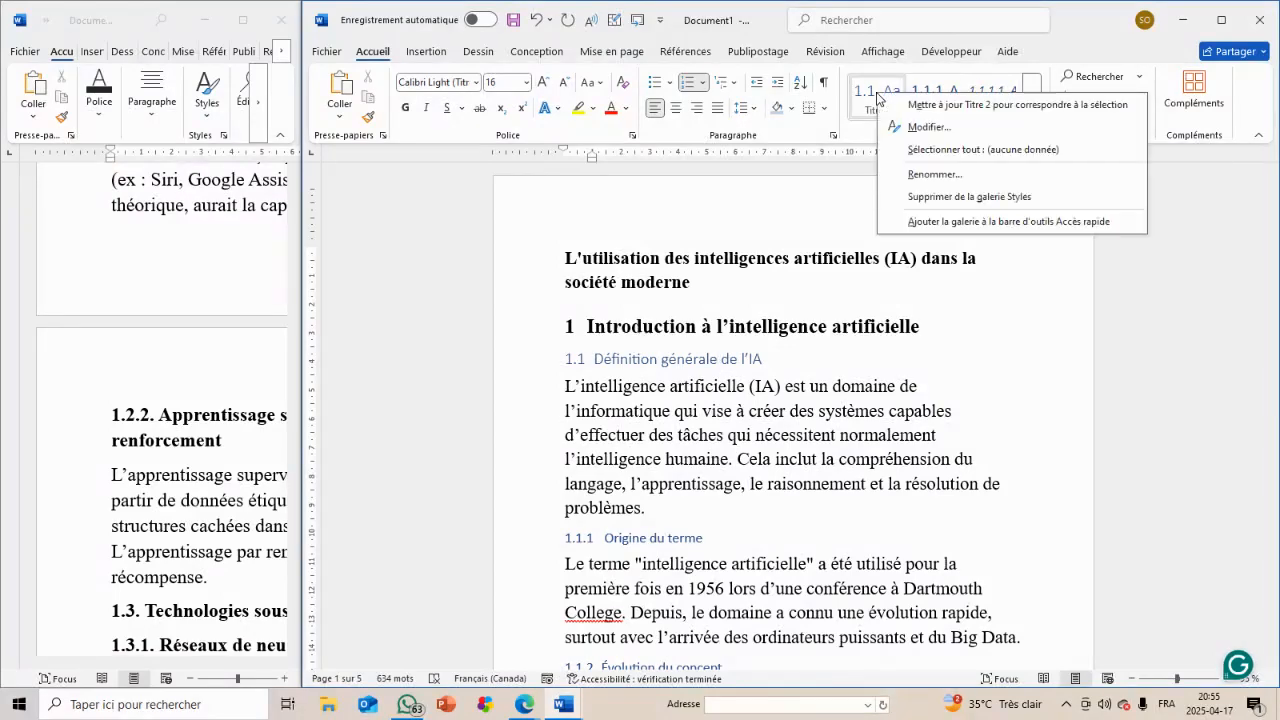
click(913, 127)
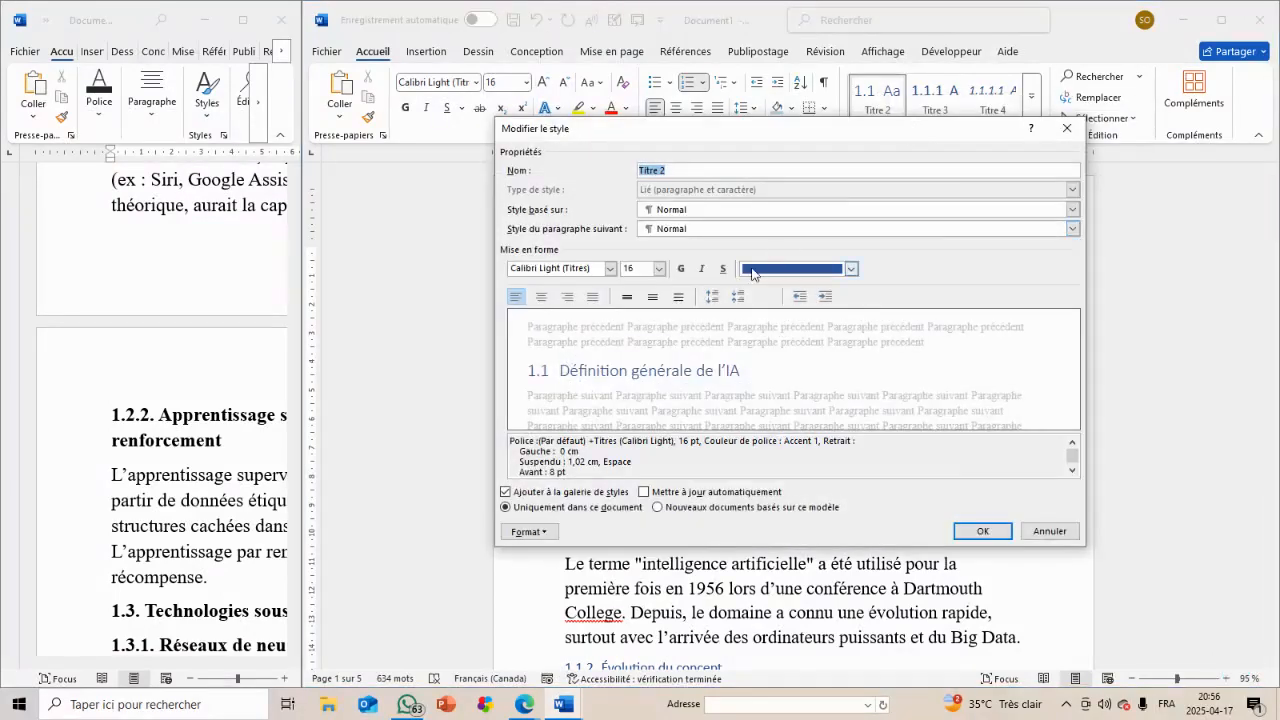
click(599, 266)
text(Times New Roman)
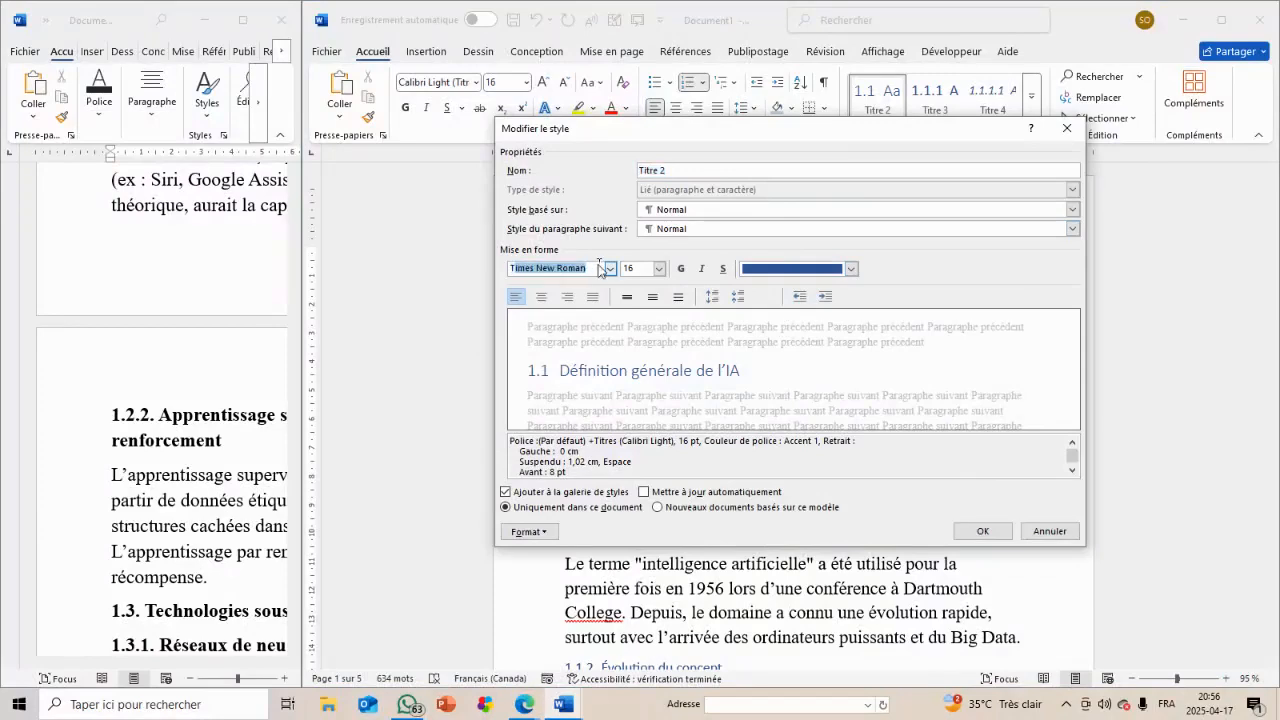
click(678, 270)
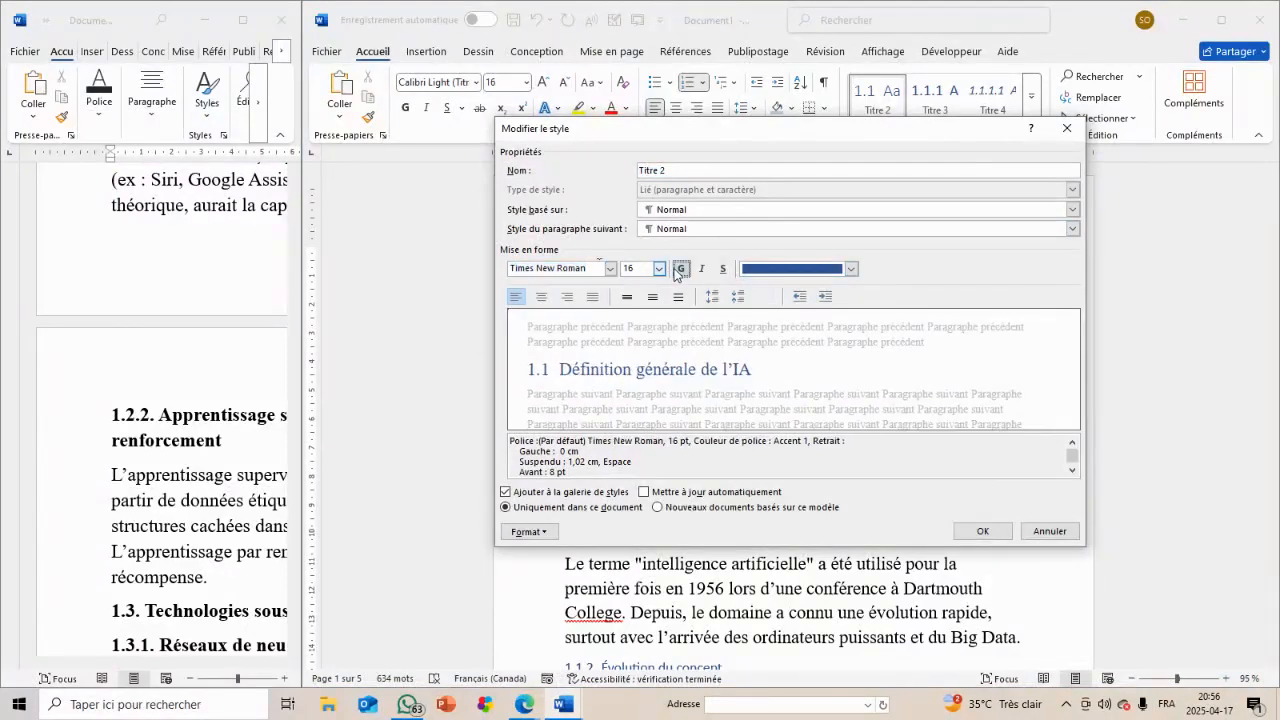
click(851, 268)
click(813, 291)
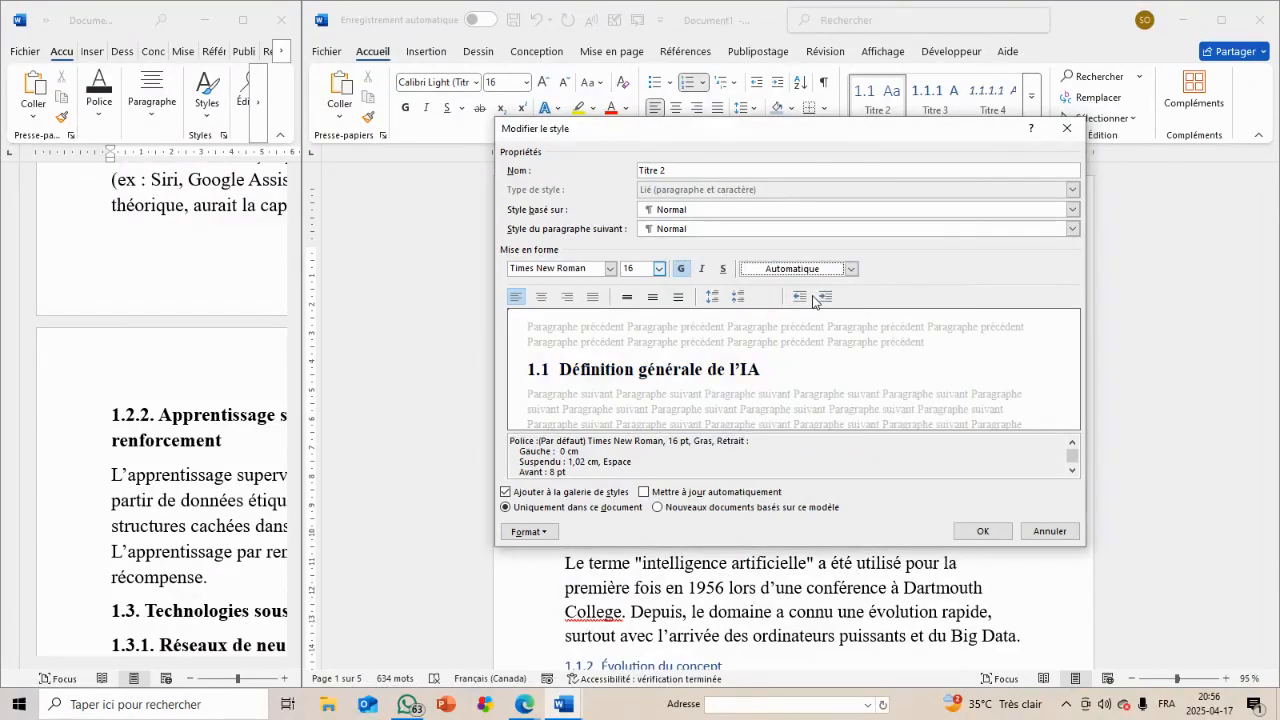
click(981, 531)
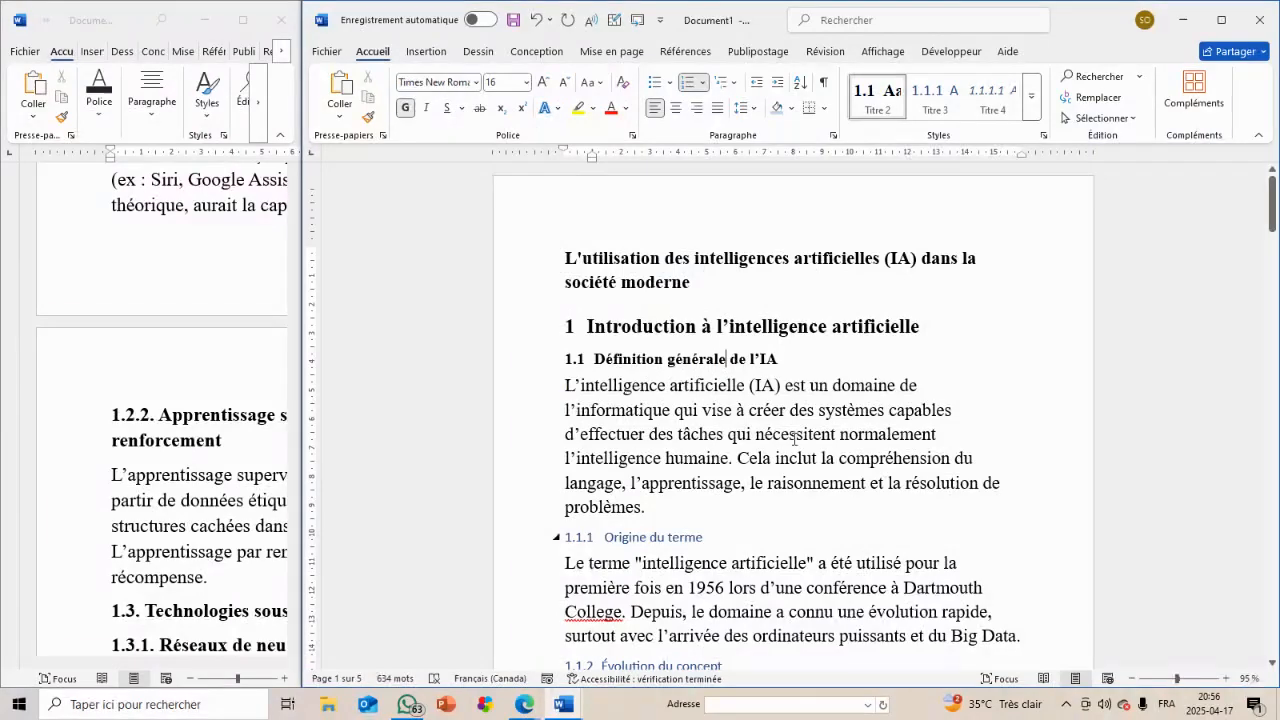
Modify the Titre 3 style to use the Times New Roman font, bold, with the Automatique font colour
scroll(722, 372, down, 5)
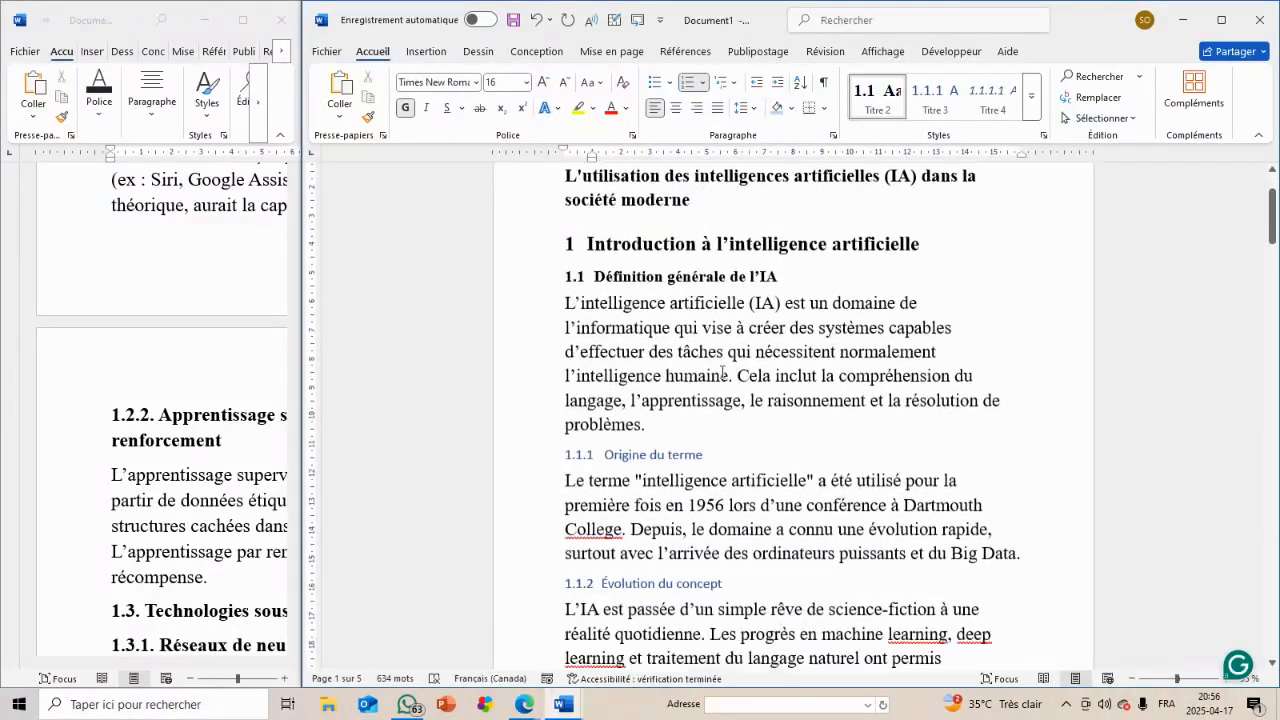
scroll(630, 538, up, 3)
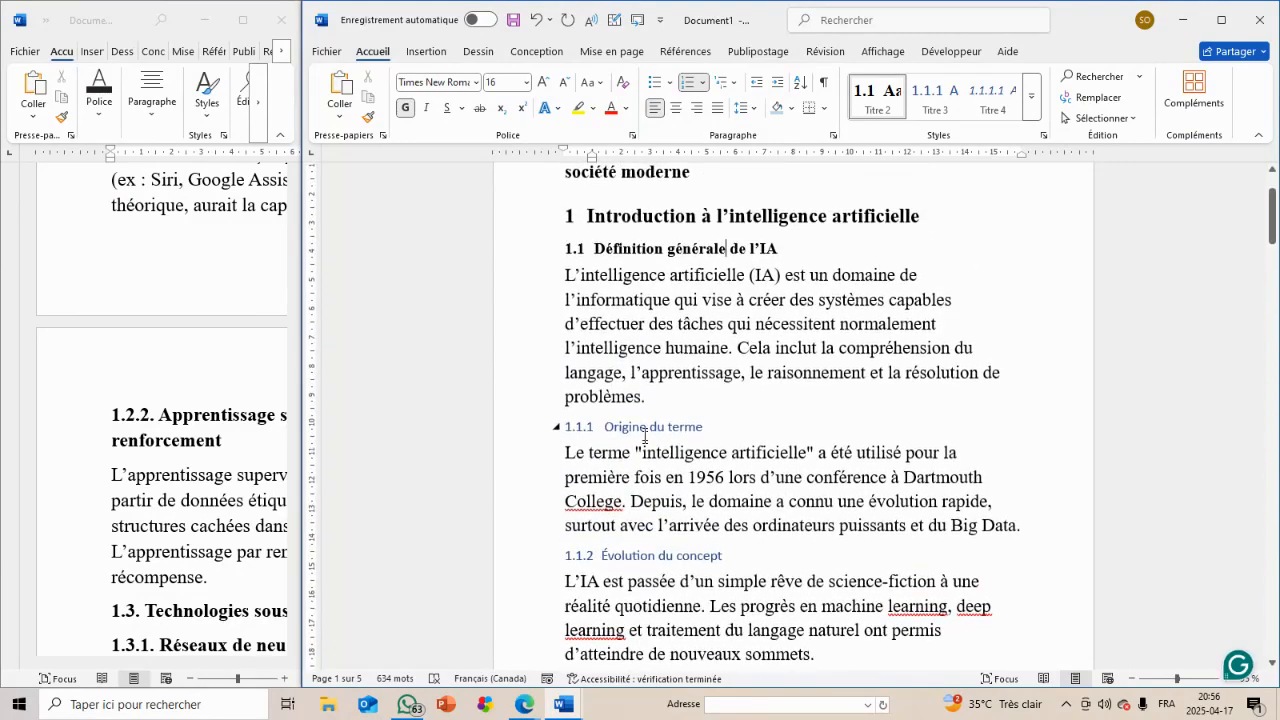
click(645, 431)
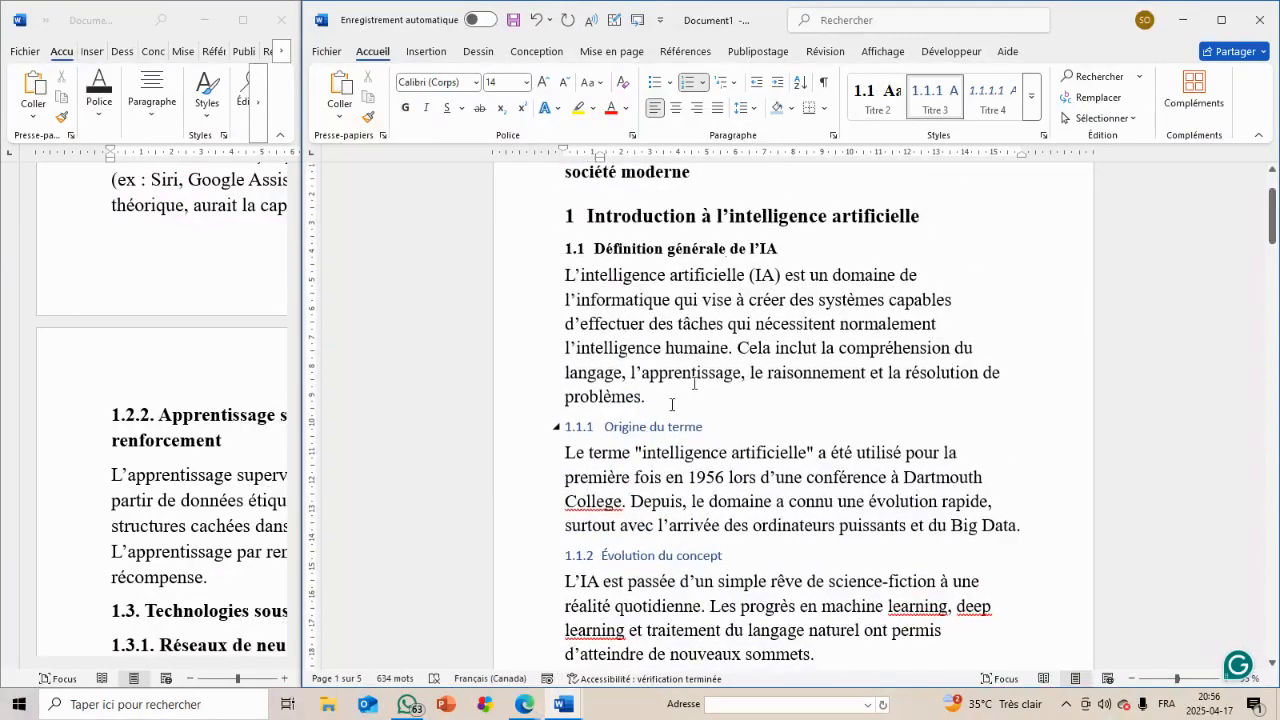
right_click(938, 91)
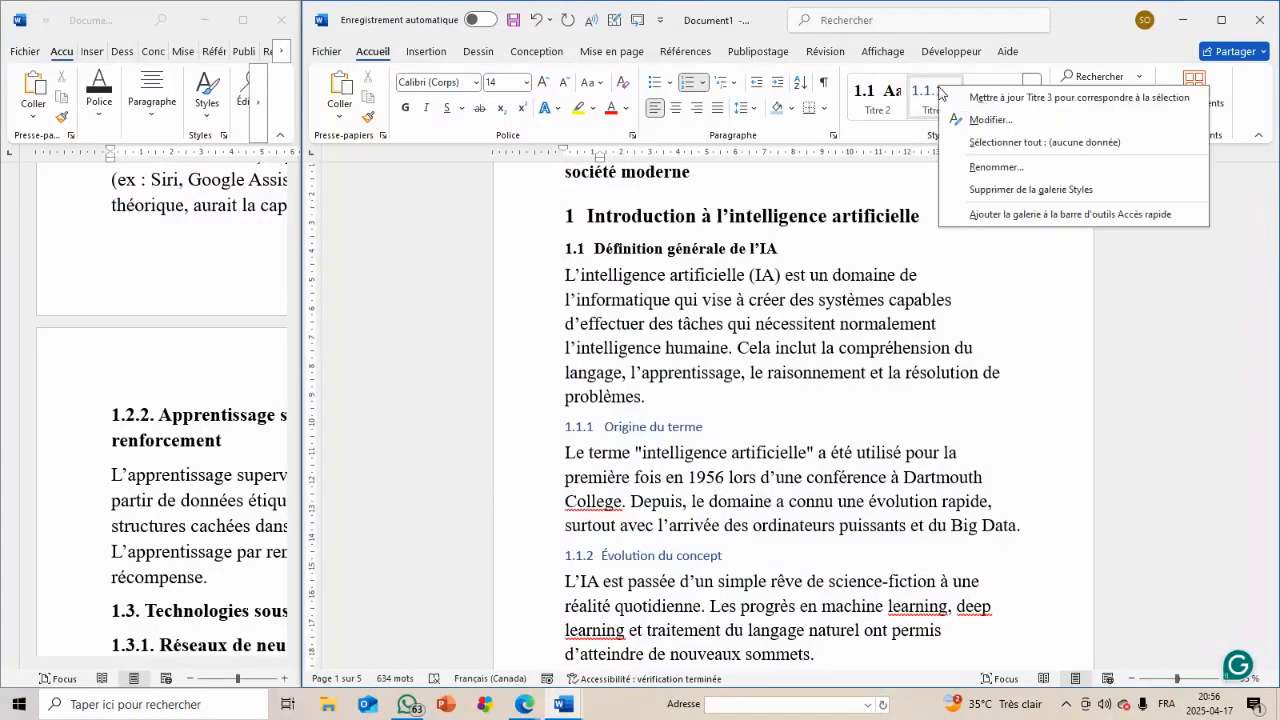
click(980, 119)
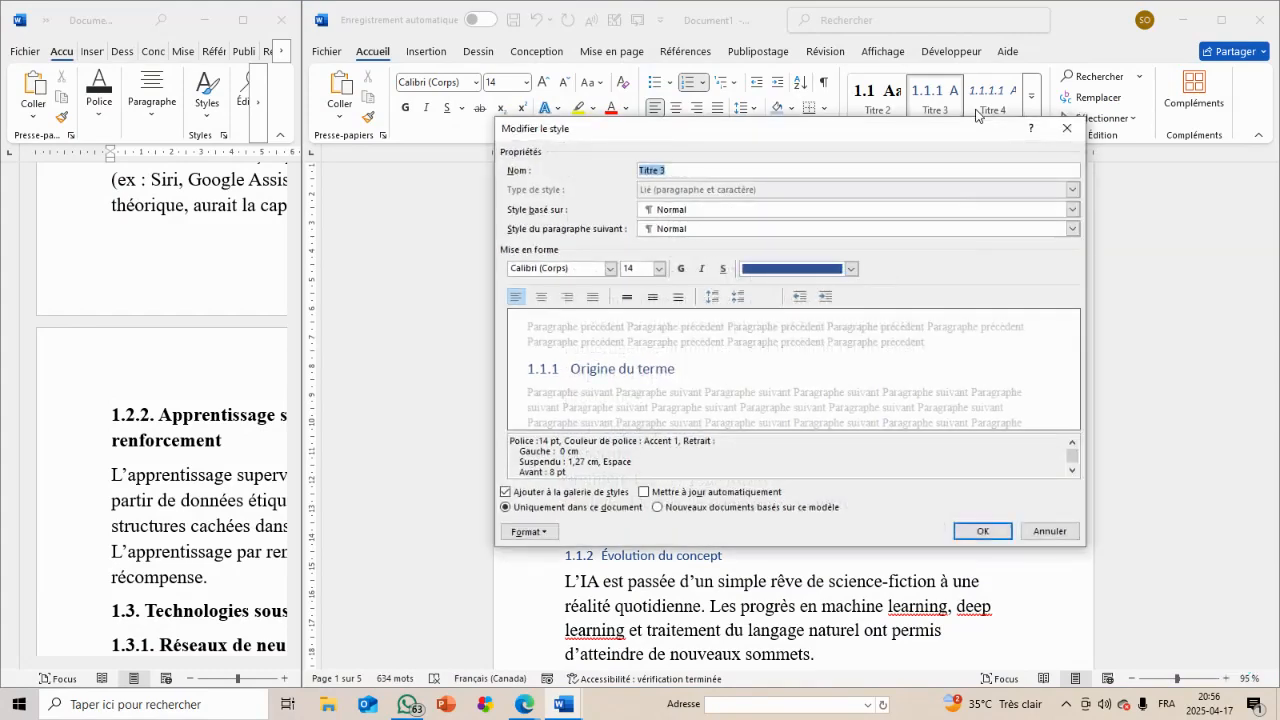
click(576, 268)
text(Times New Roman)
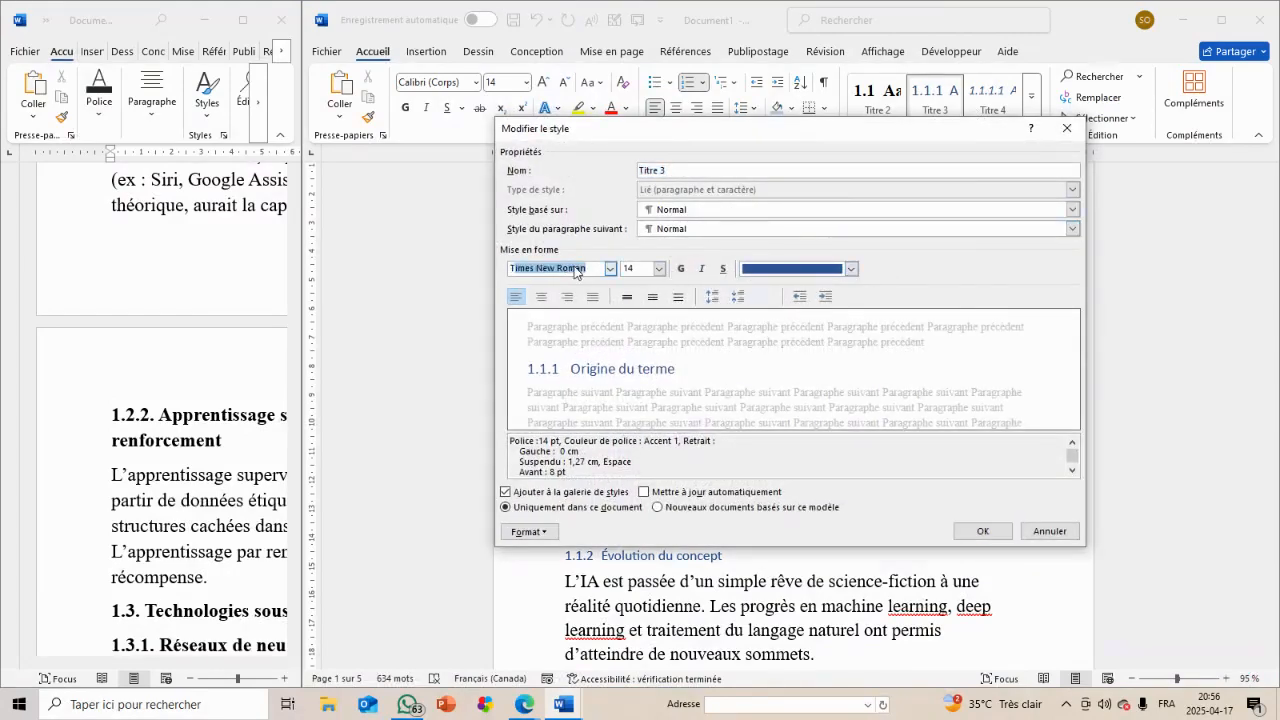
key(Tab)
click(681, 268)
click(850, 268)
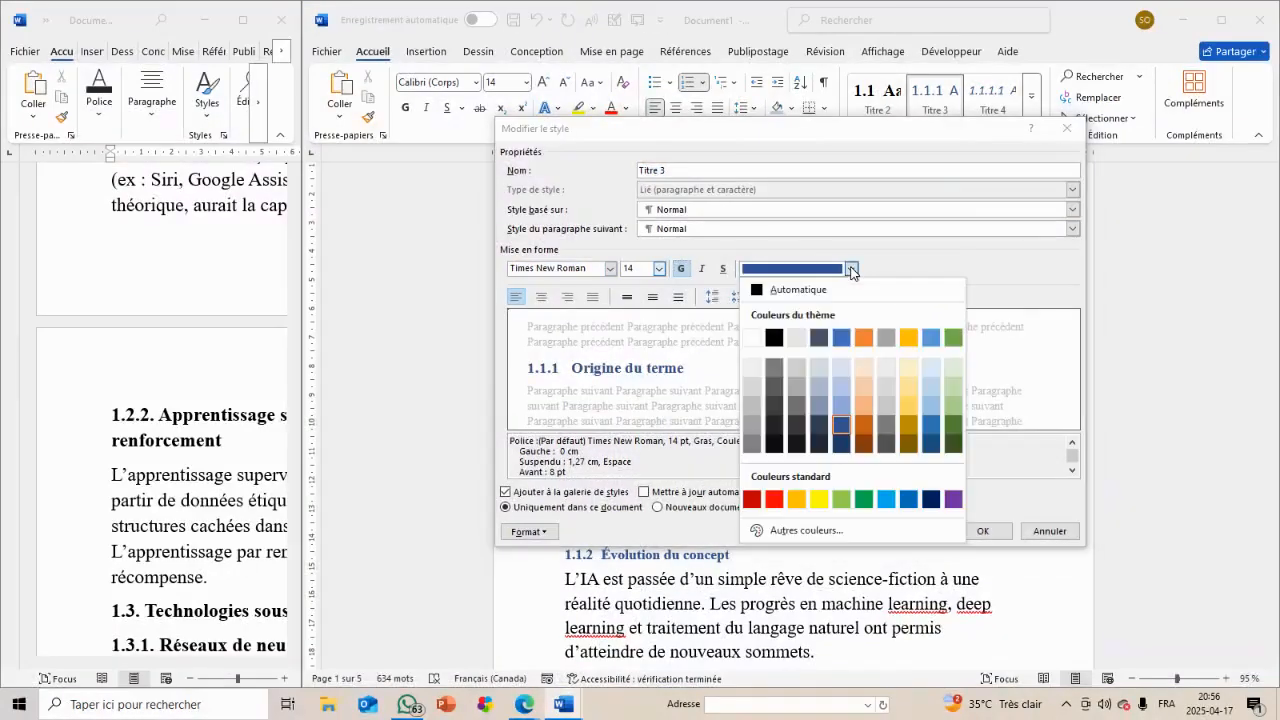
click(826, 292)
click(972, 530)
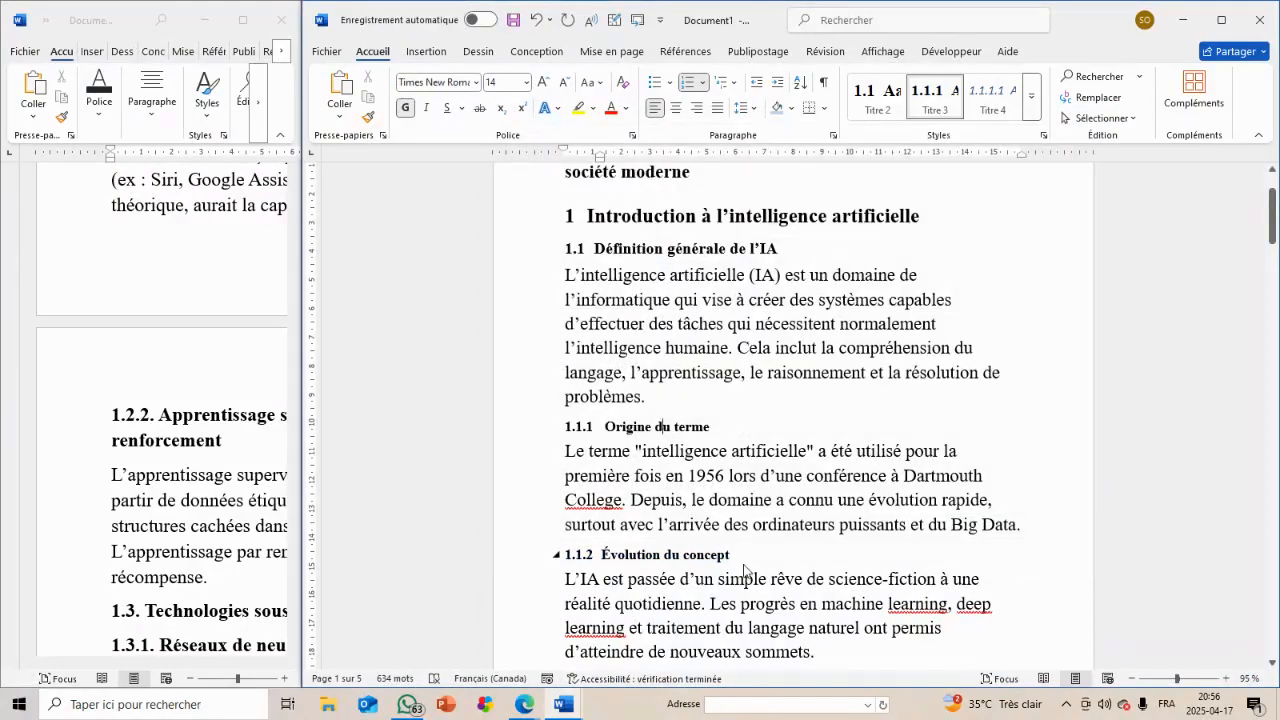
Review the numbering and formatting of the Titre 2 and Titre 3 headings throughout Document1
scroll(744, 570, down, 3)
scroll(744, 567, down, 2)
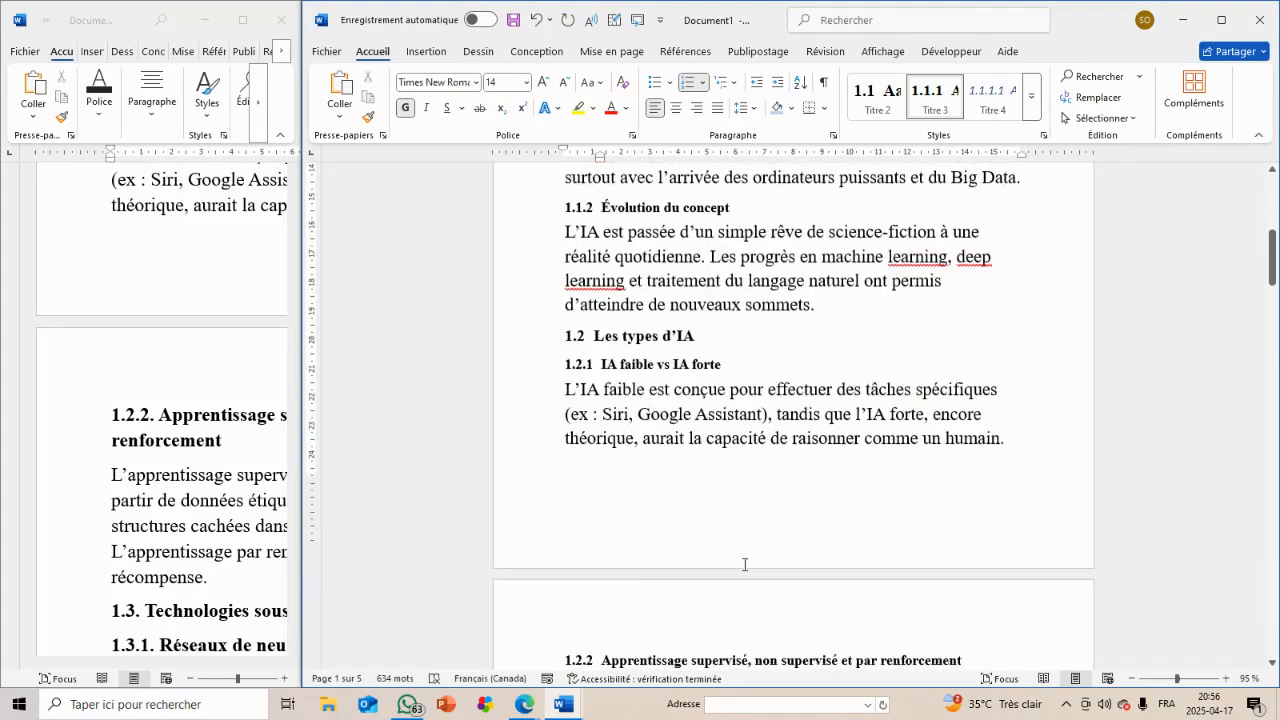
scroll(744, 565, down, 1)
scroll(744, 565, down, 2)
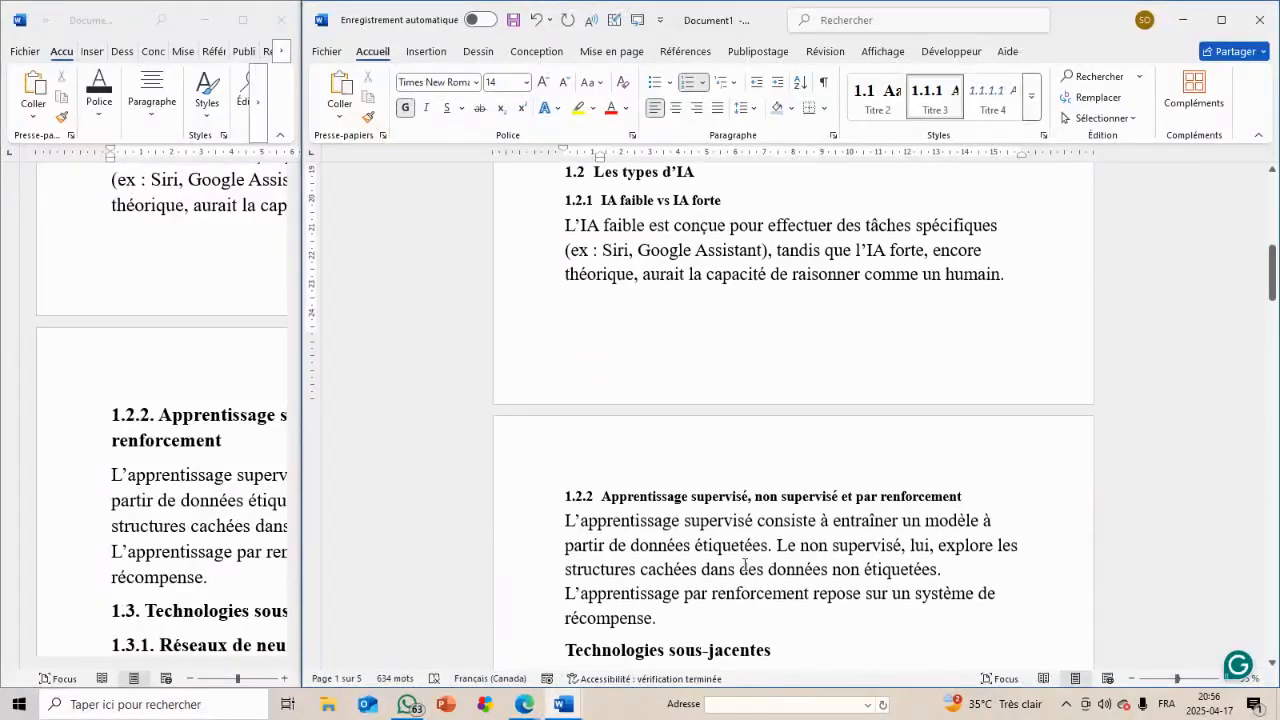
scroll(744, 565, down, 3)
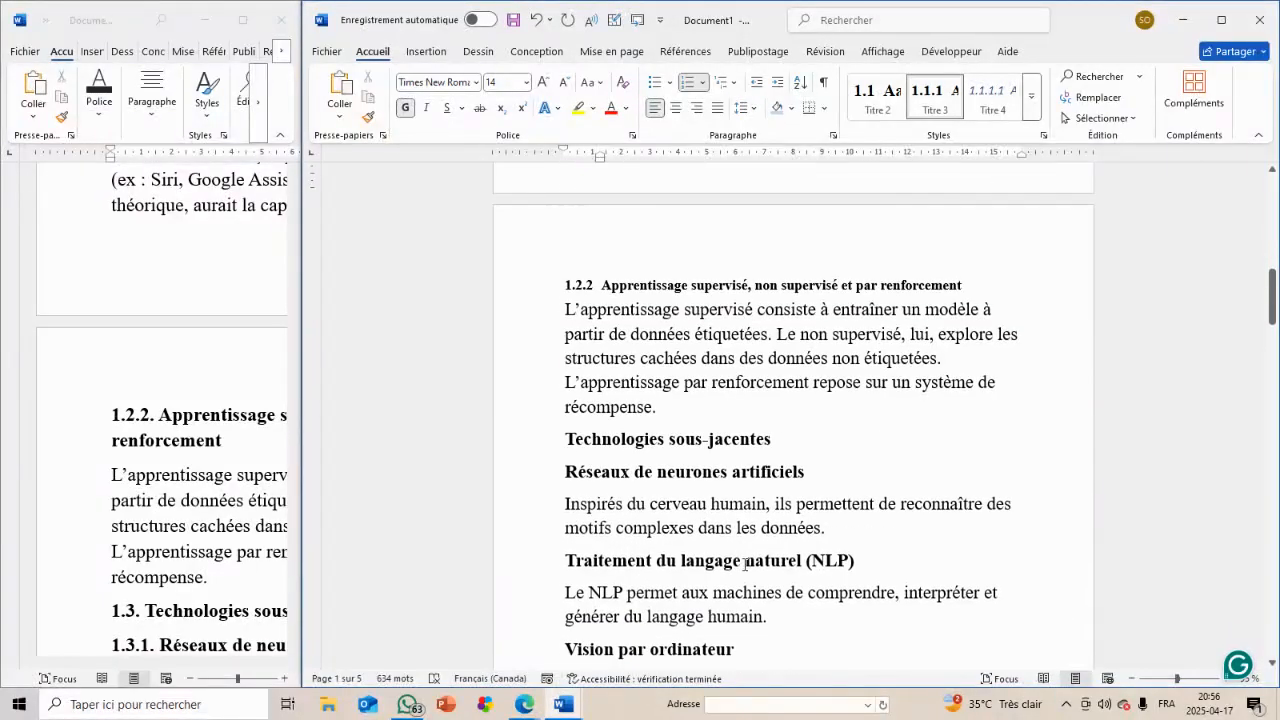
scroll(745, 565, up, 5)
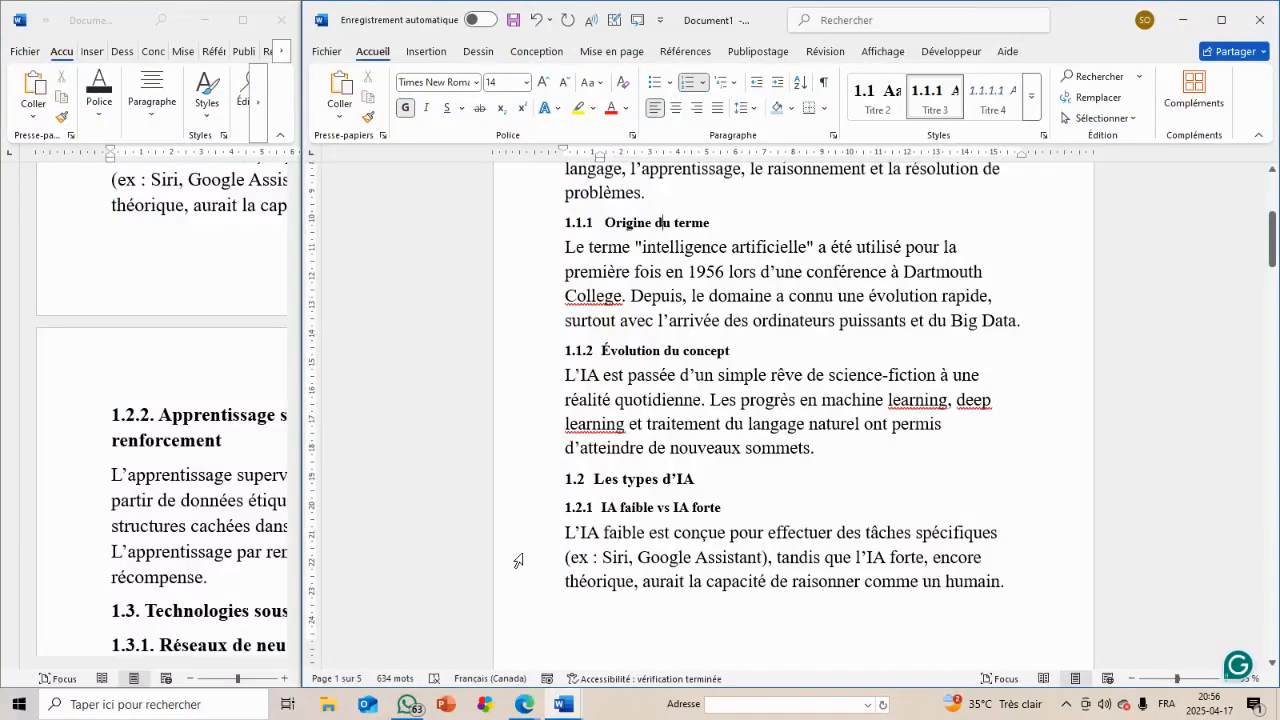
Switch to the PARTIE1 ET 2[1] document and review the TP1 questions about hierarchical numbering
mouse_move(565, 706)
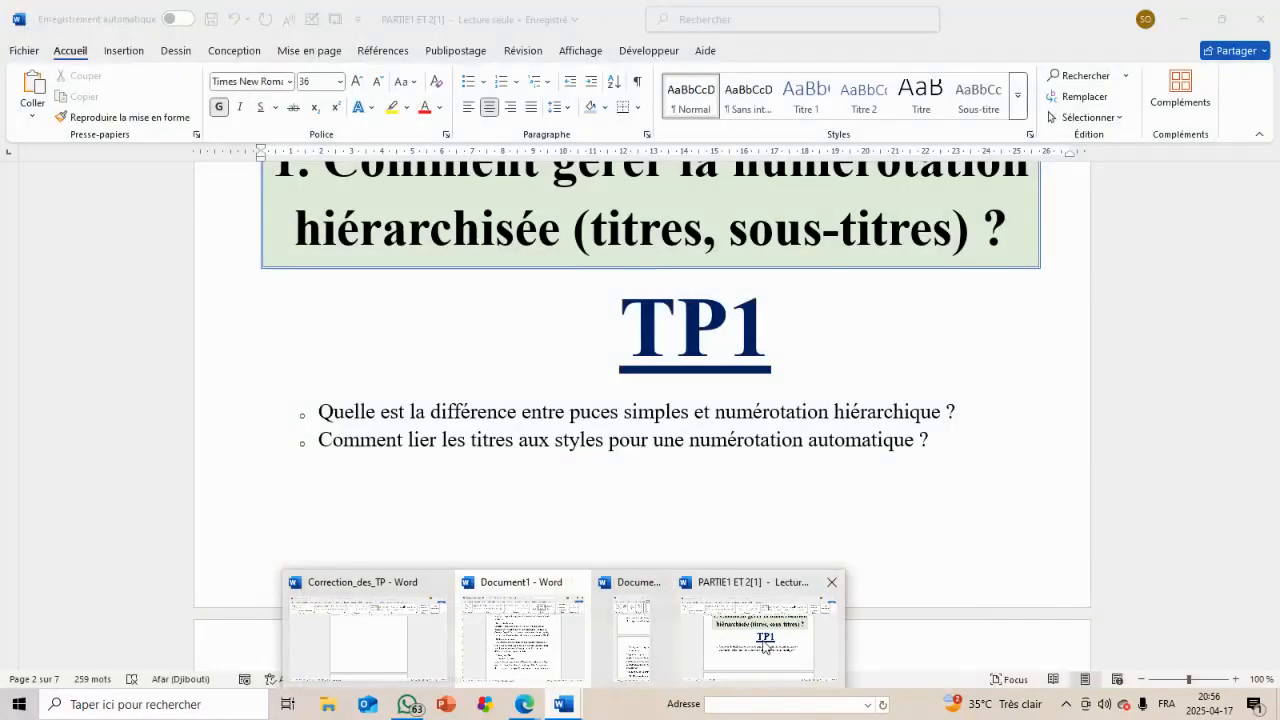
click(765, 648)
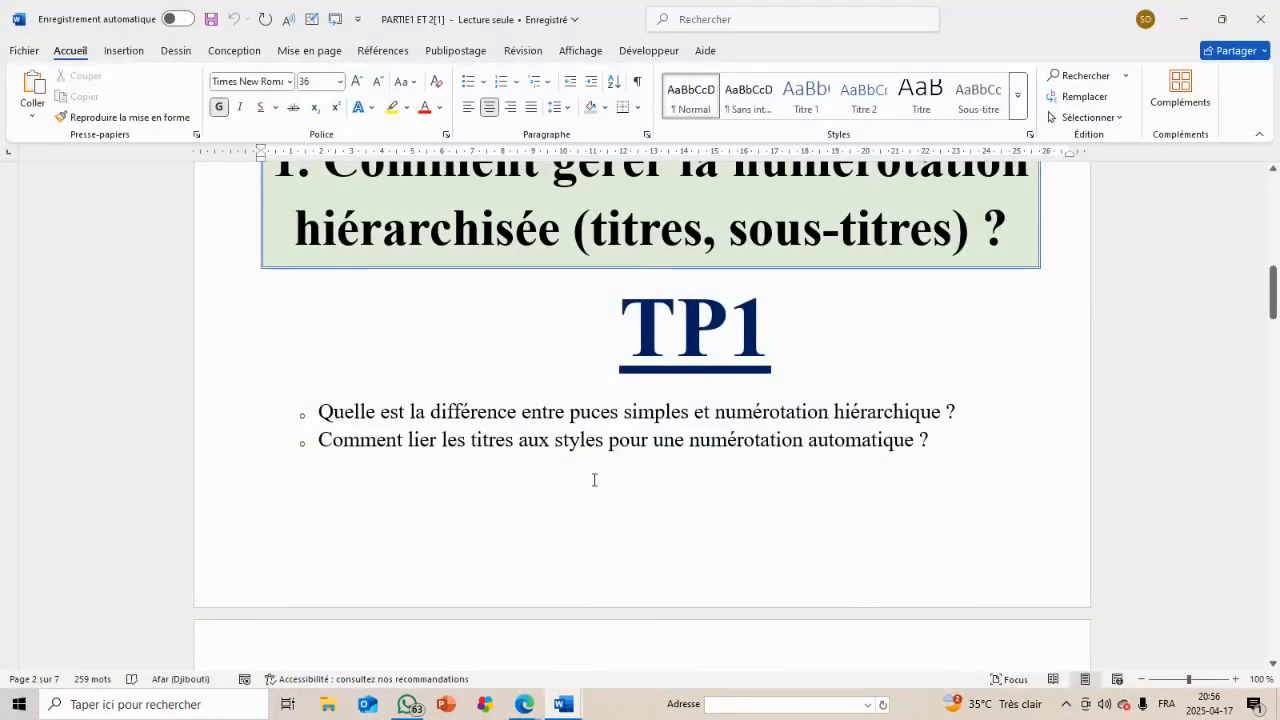
scroll(594, 480, down, 3)
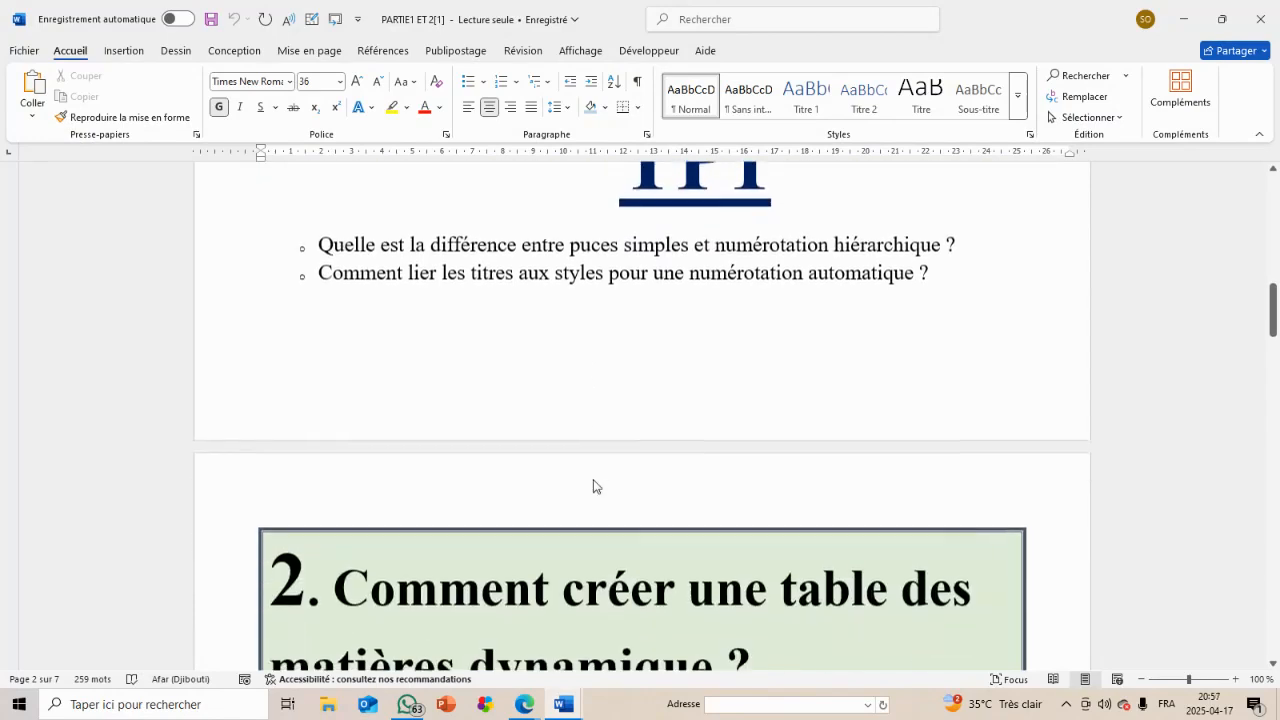
Switch to the Correction_des_TP document and find the TP2 steps for inserting an automatic table of contents
mouse_move(563, 704)
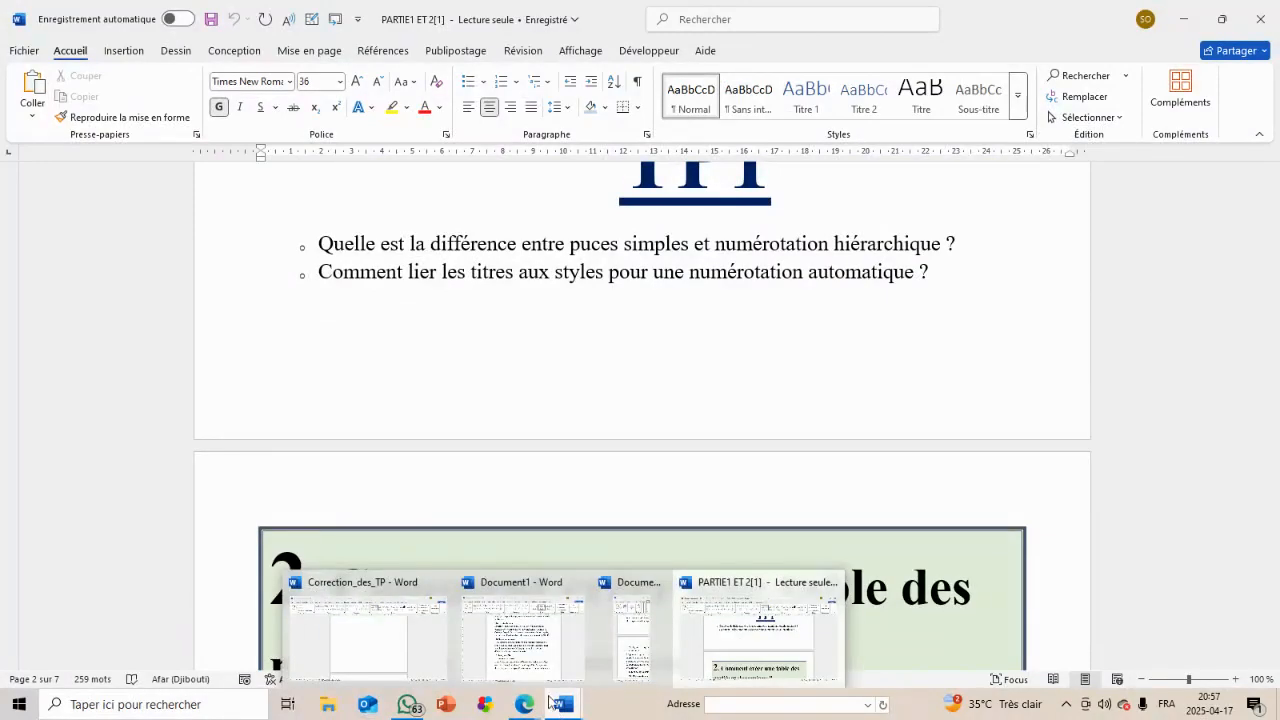
mouse_move(622, 651)
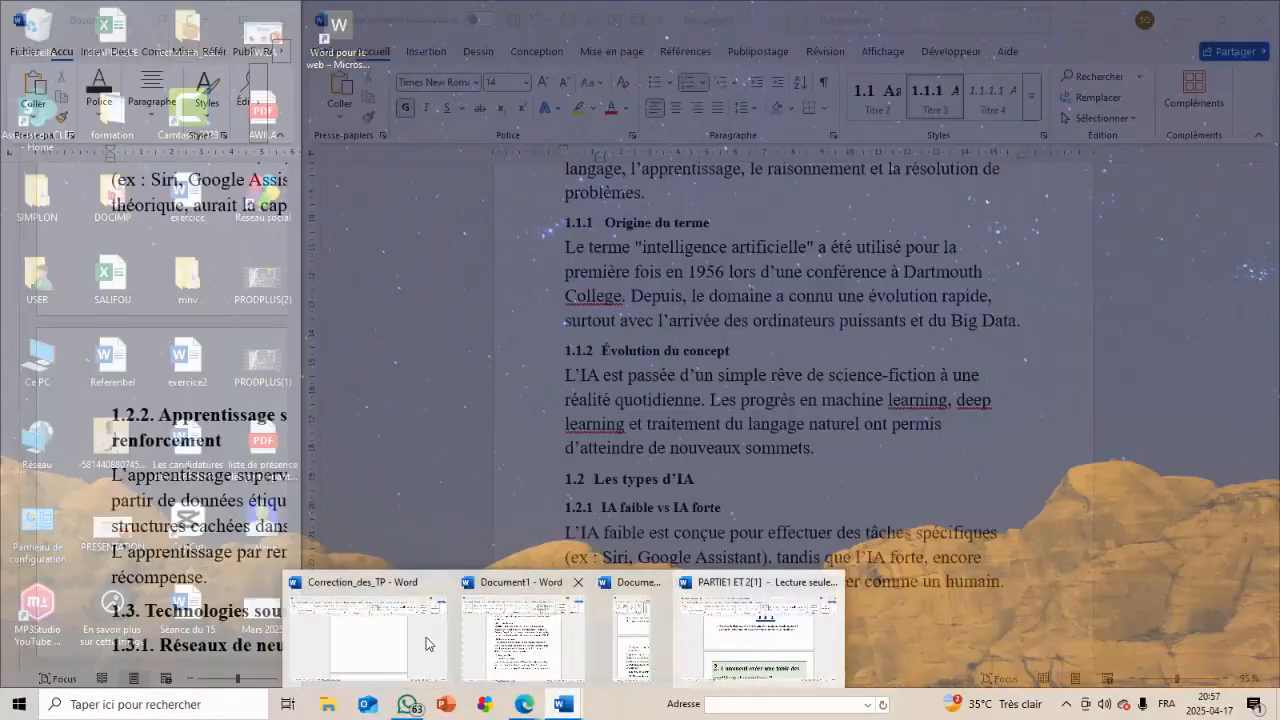
click(389, 640)
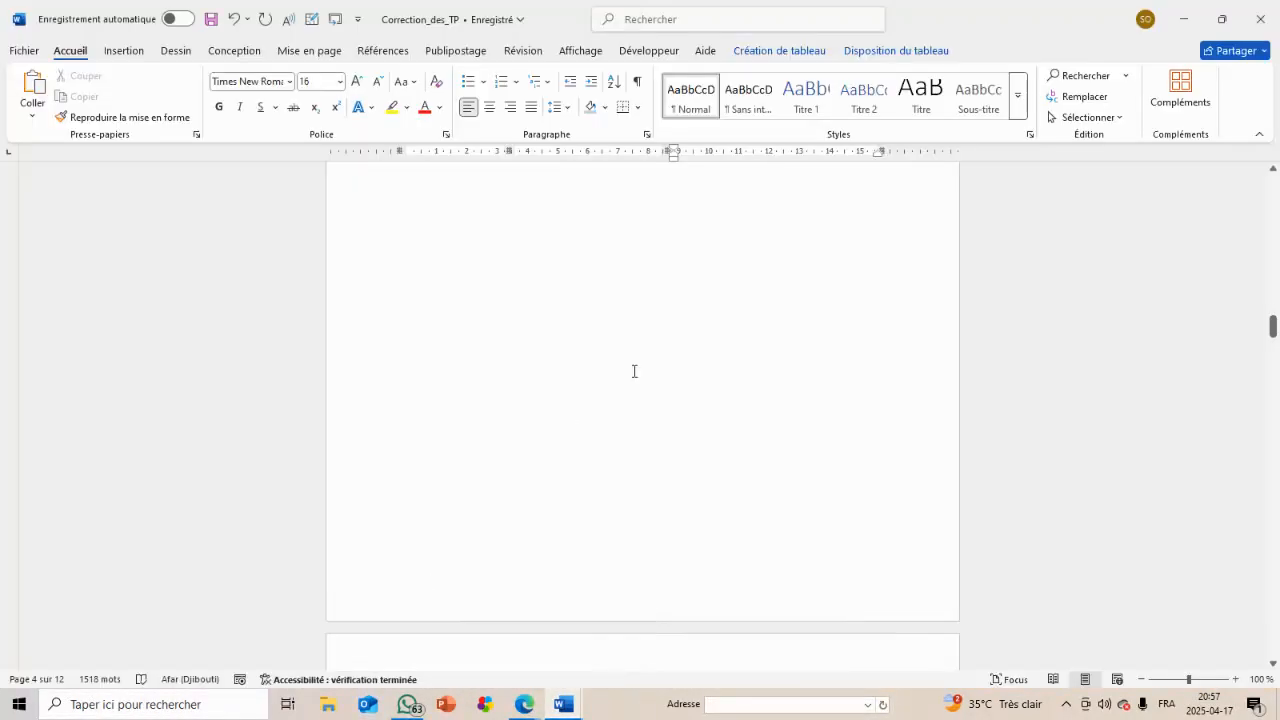
scroll(634, 371, up, 3)
scroll(634, 371, down, 1)
scroll(634, 371, down, 5)
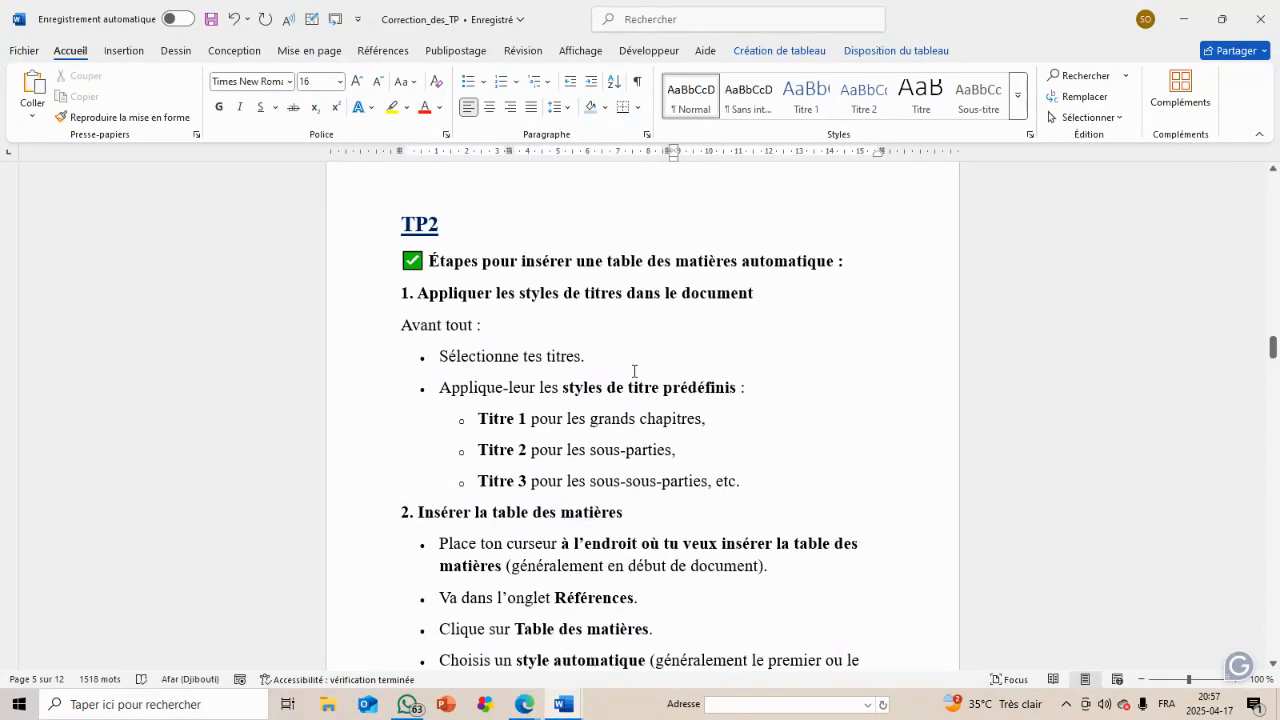
scroll(634, 371, up, 1)
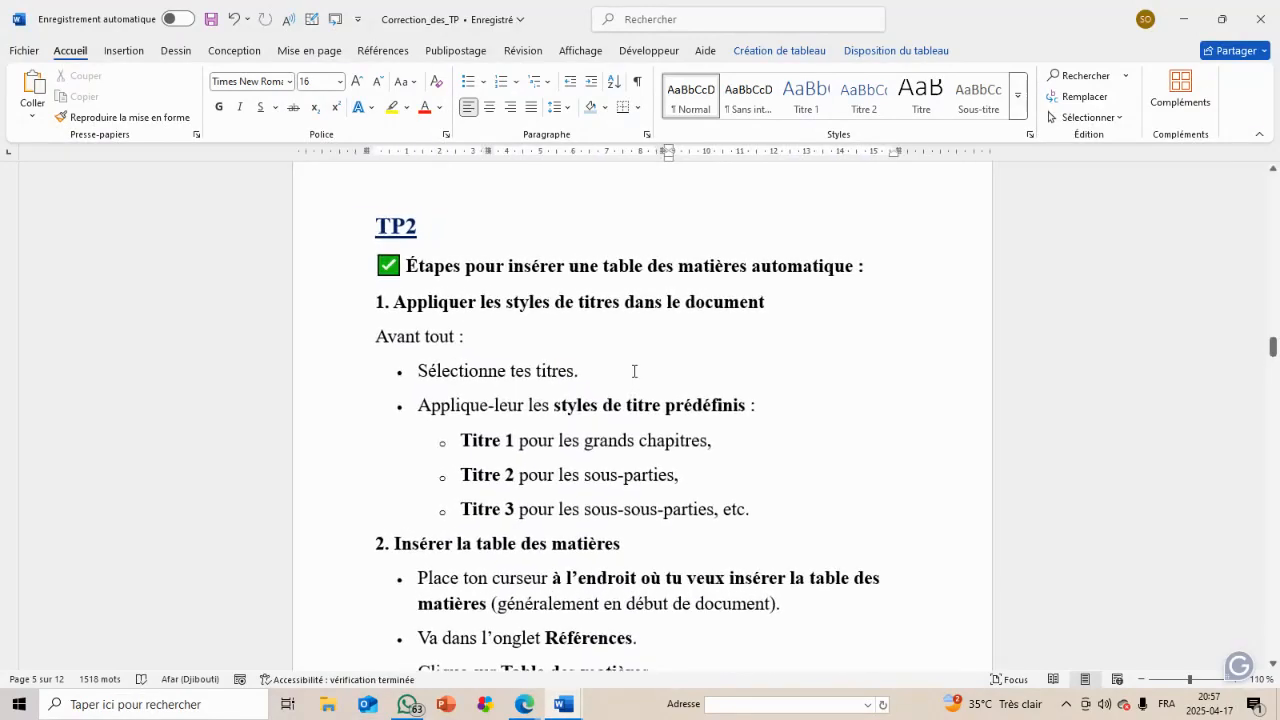
scroll(634, 371, up, 2)
scroll(634, 371, up, 6)
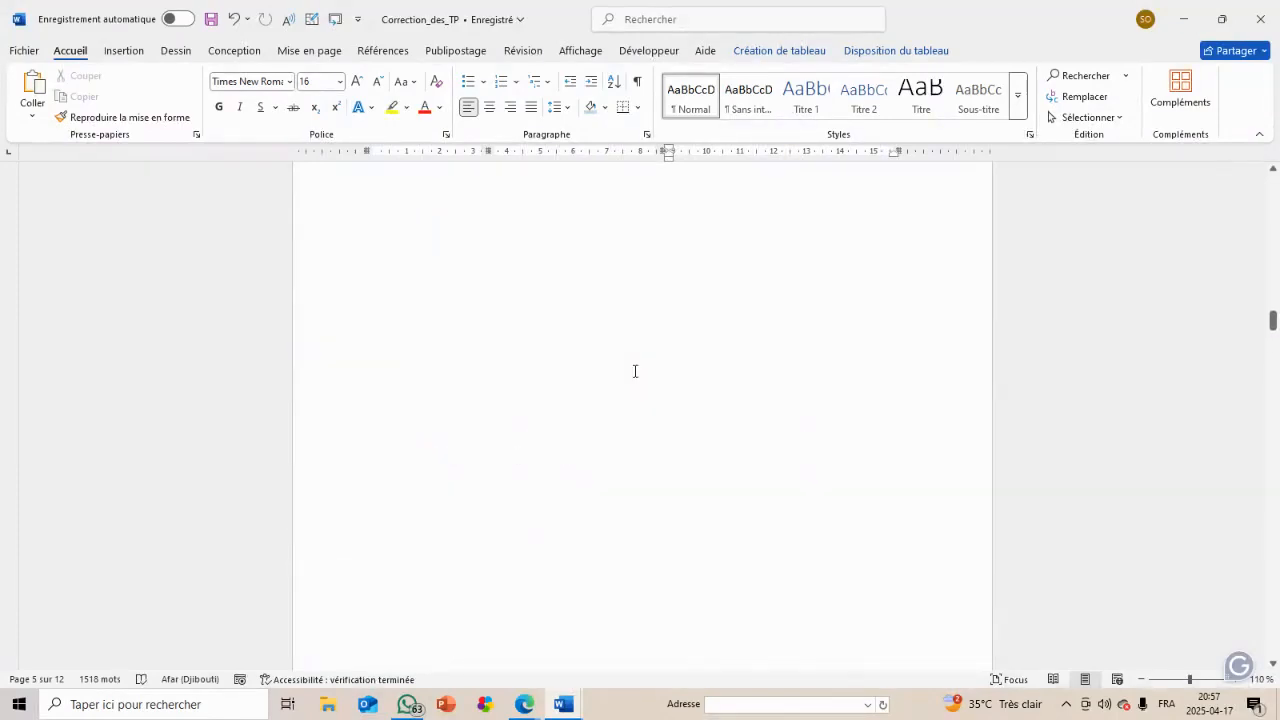
scroll(634, 371, down, 5)
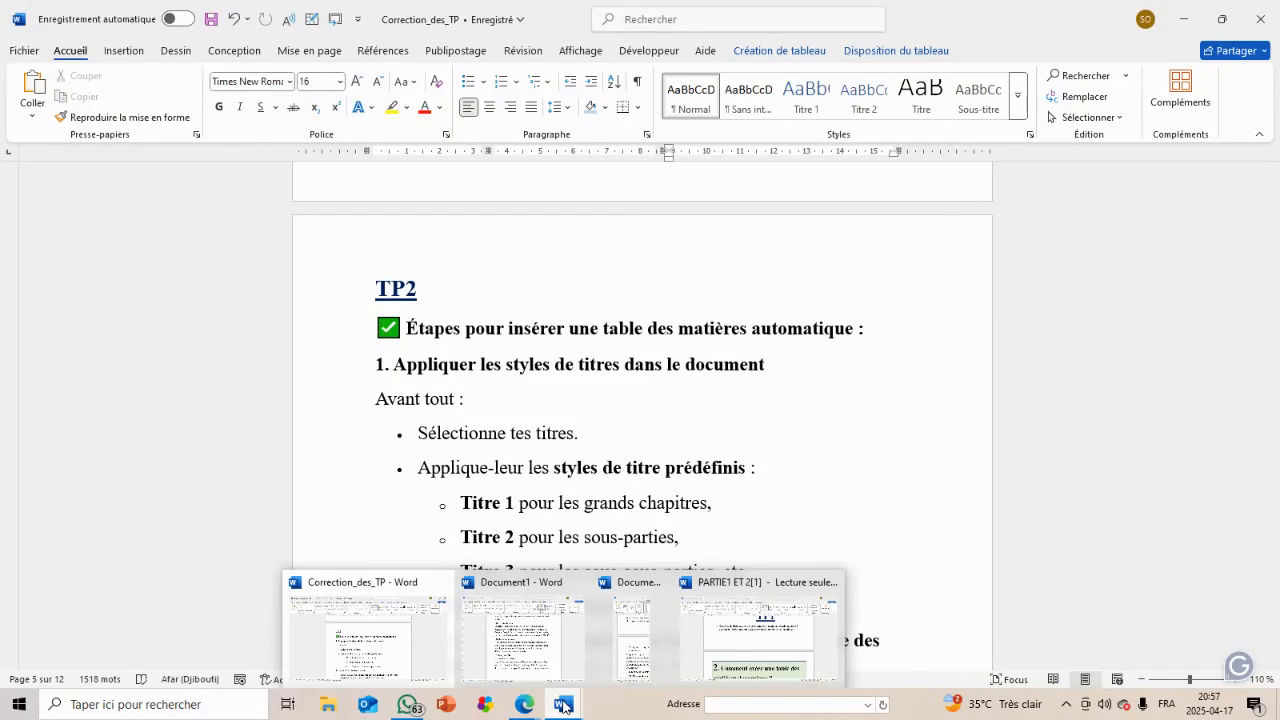
Return to the PARTIE1 ET 2[1] document and read the TP2 questions about creating a dynamic table of contents
click(758, 626)
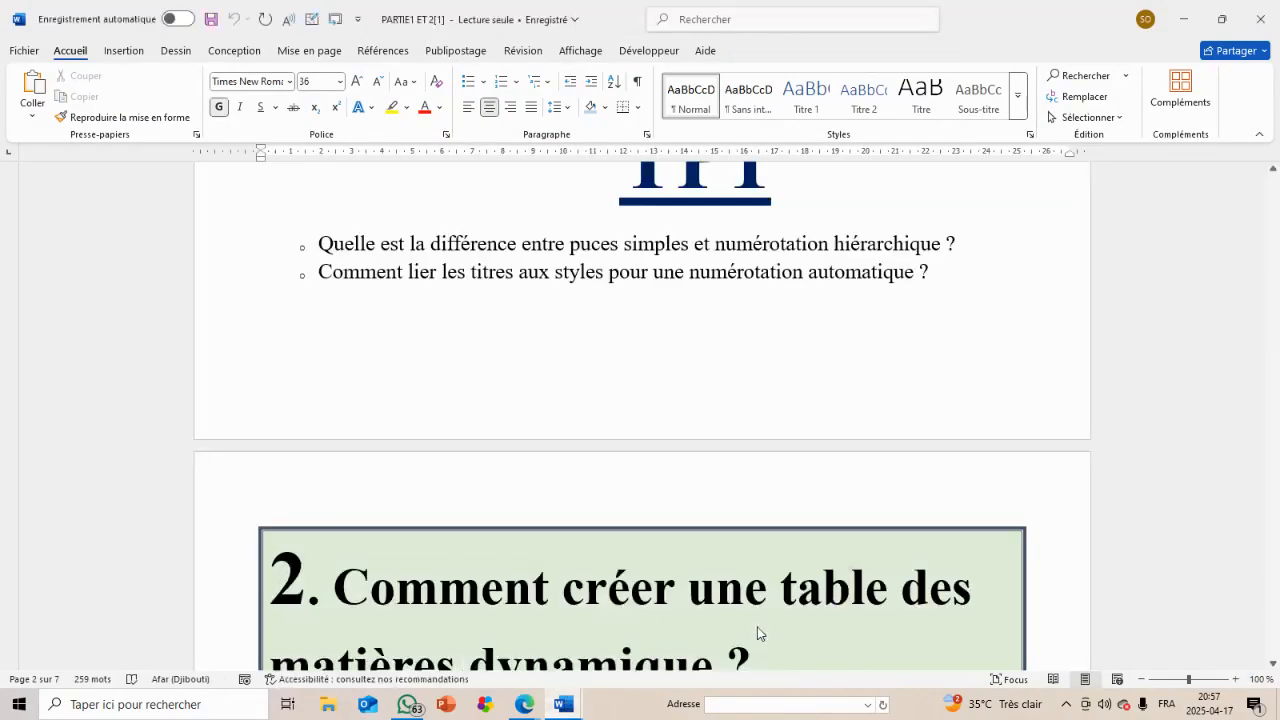
scroll(728, 562, down, 3)
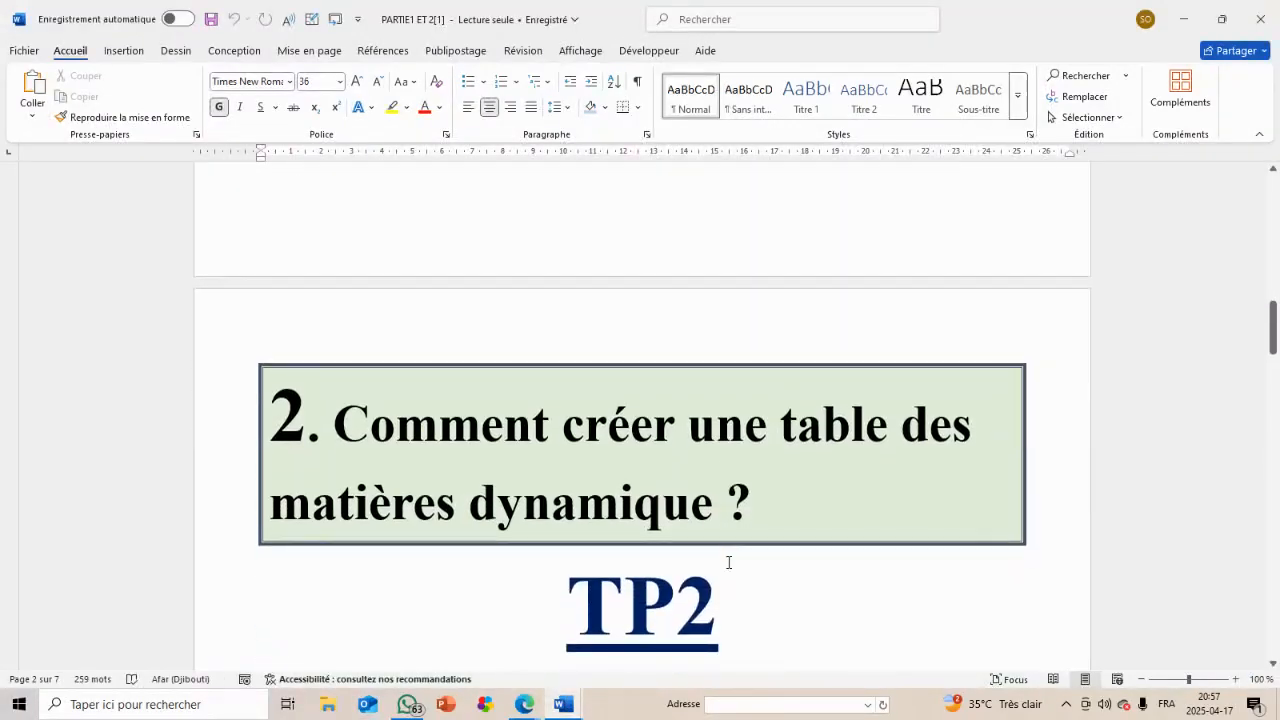
scroll(728, 562, down, 4)
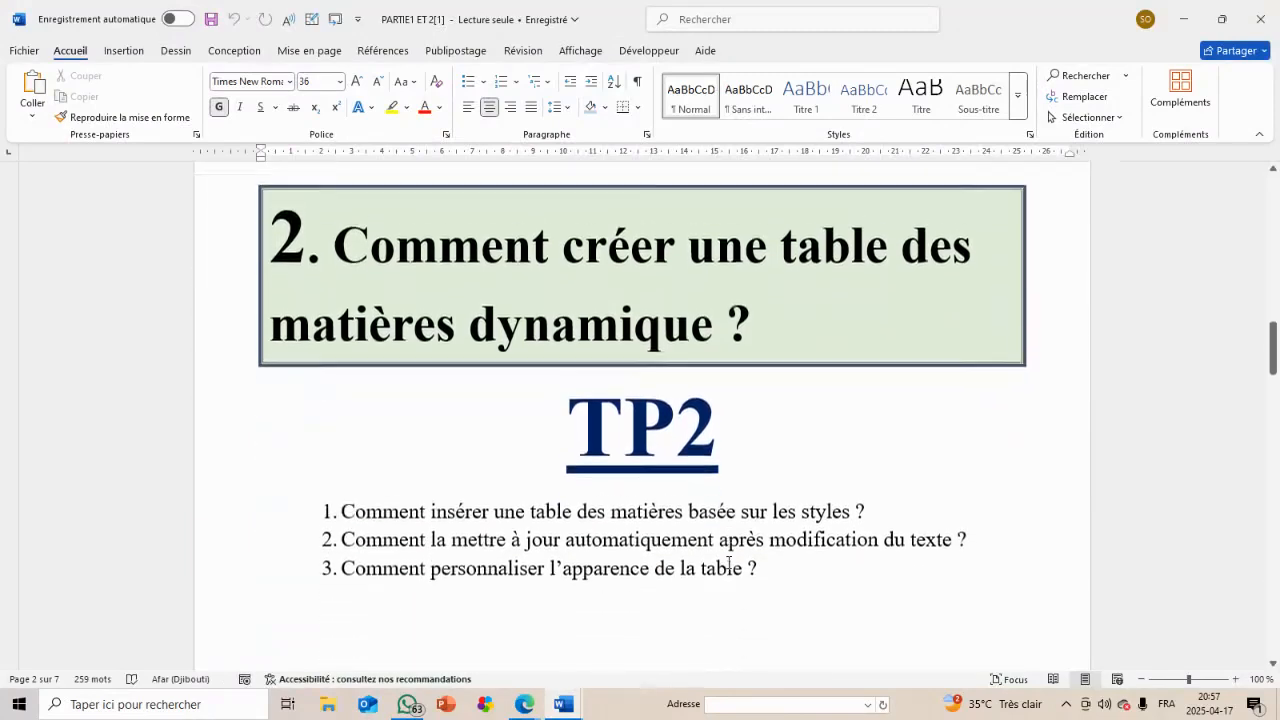
scroll(728, 562, down, 2)
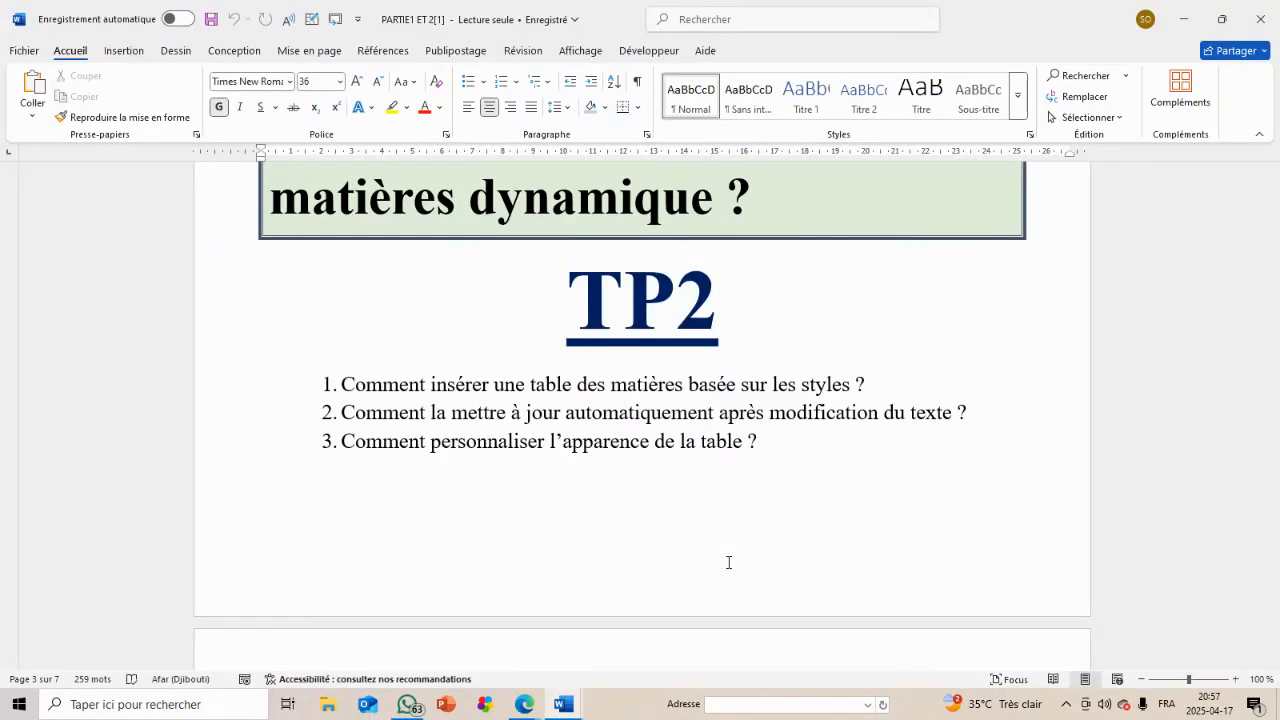
scroll(728, 562, down, 1)
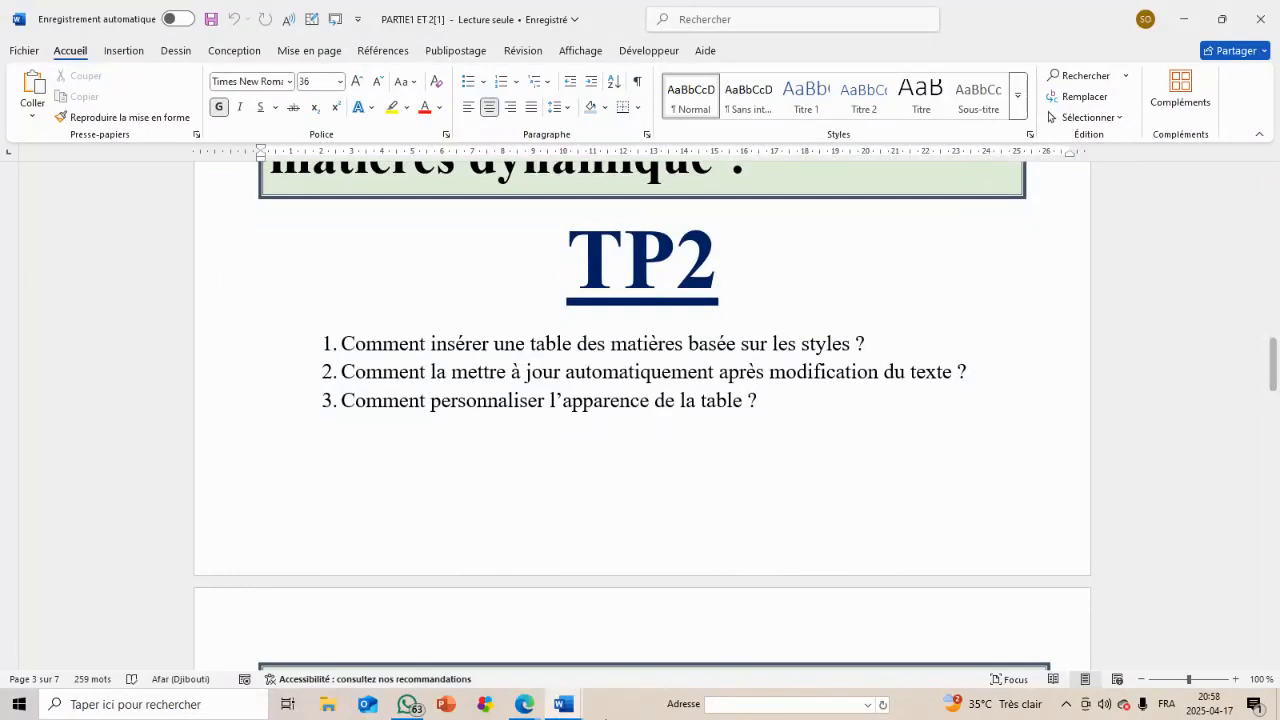
mouse_move(580, 704)
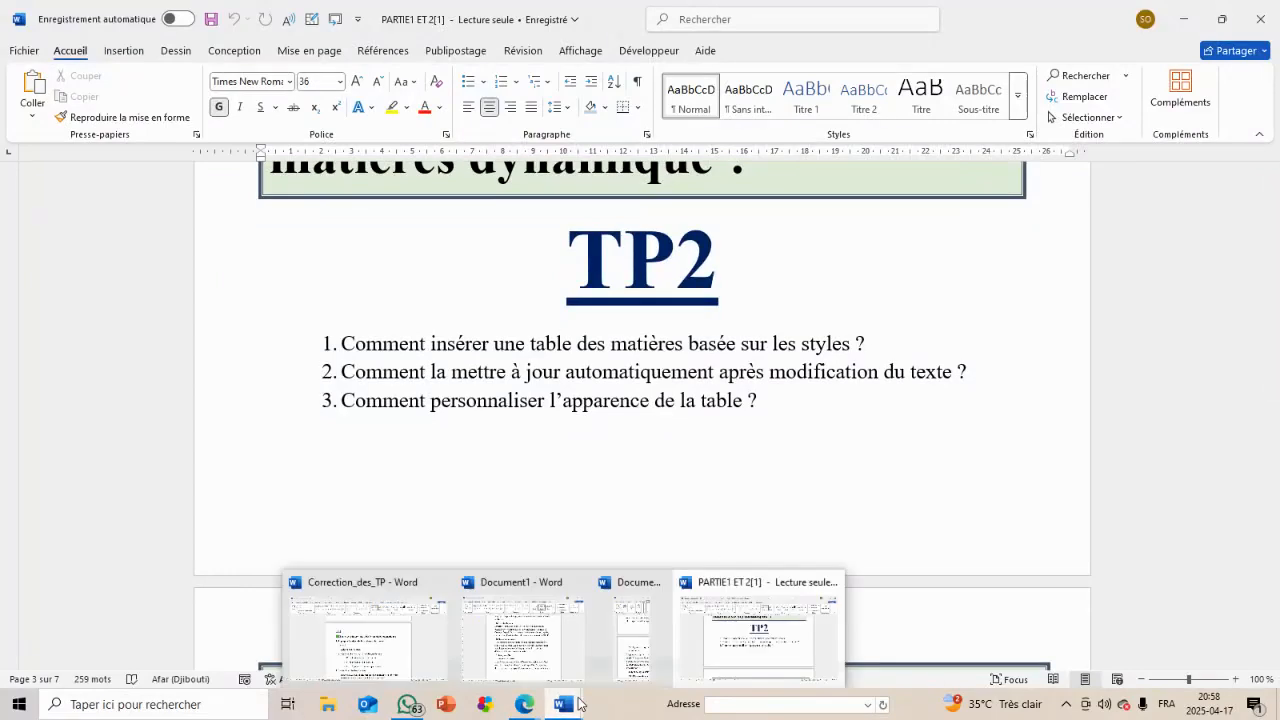
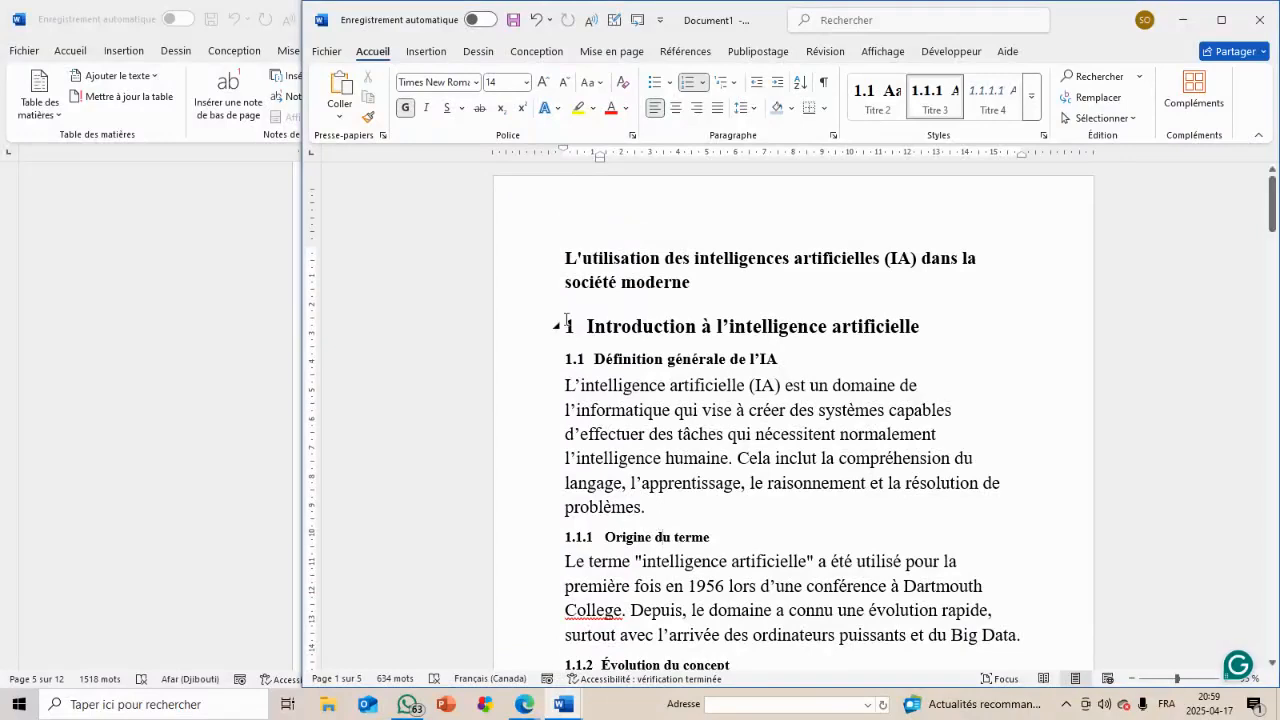
Add an empty line above the document's main title in Document1
click(563, 227)
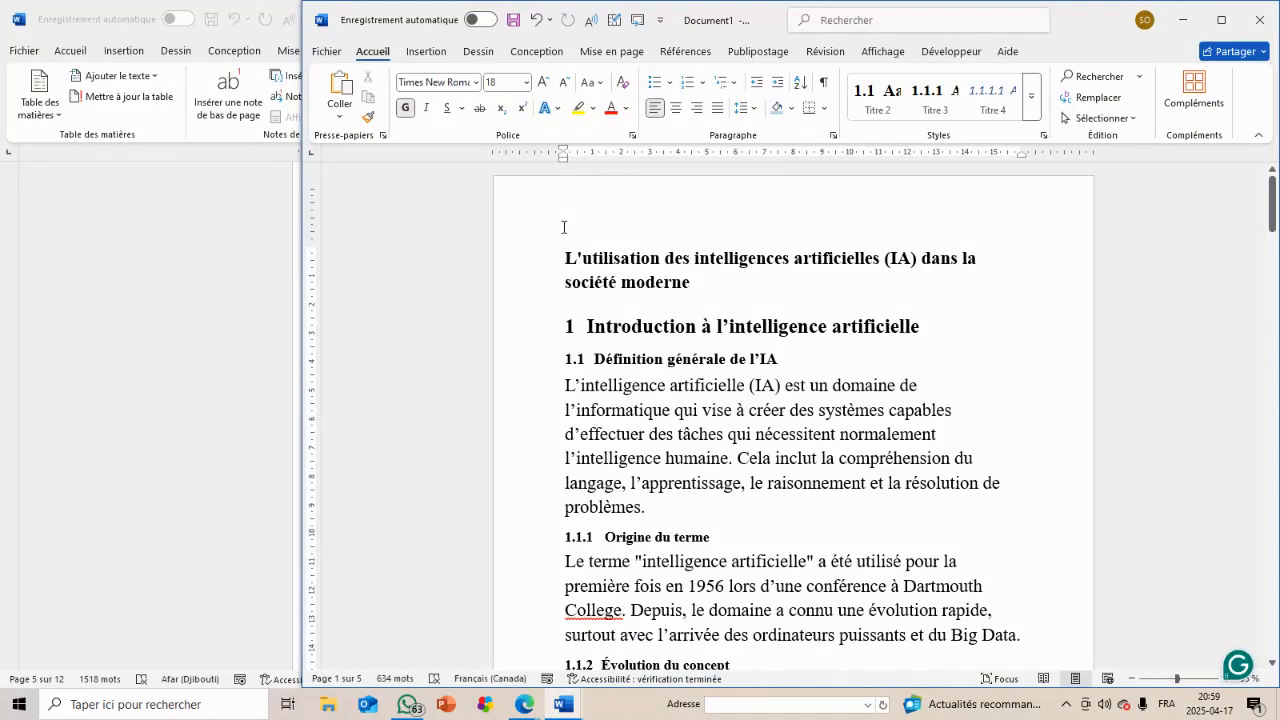
key(Return)
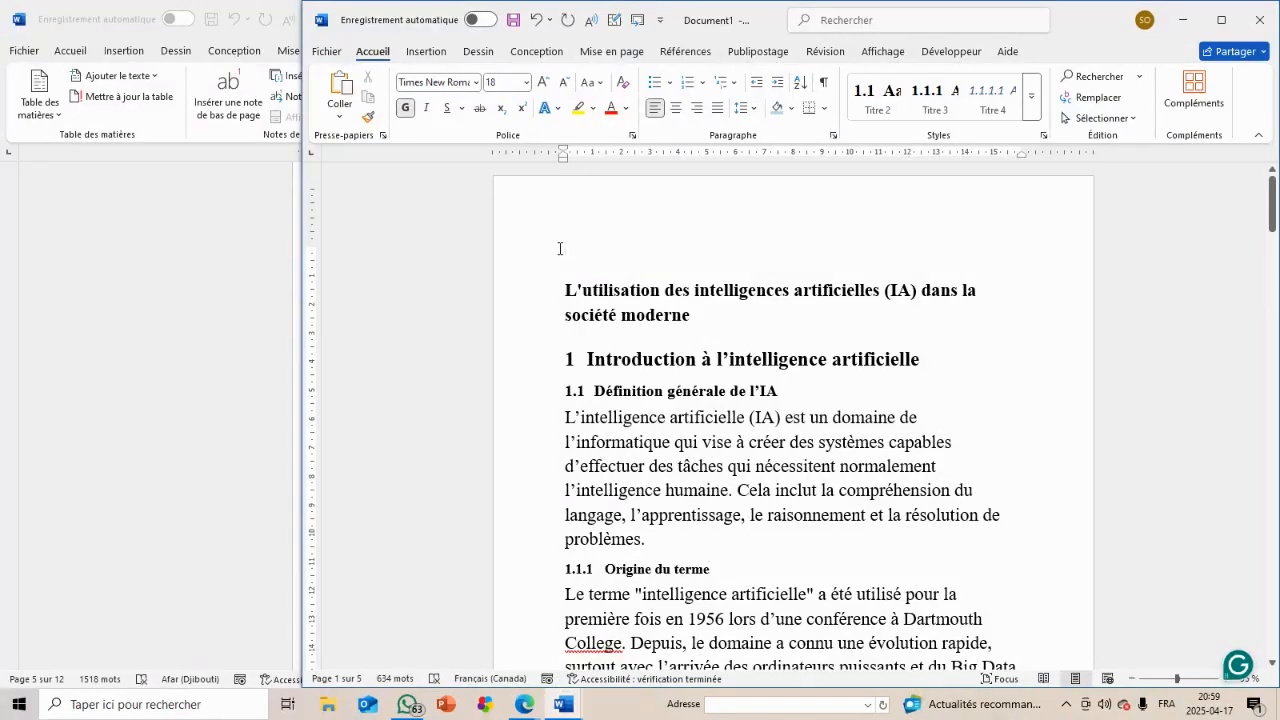
Try inserting a custom table of contents with three heading levels above the title, and undo the insertion
click(684, 53)
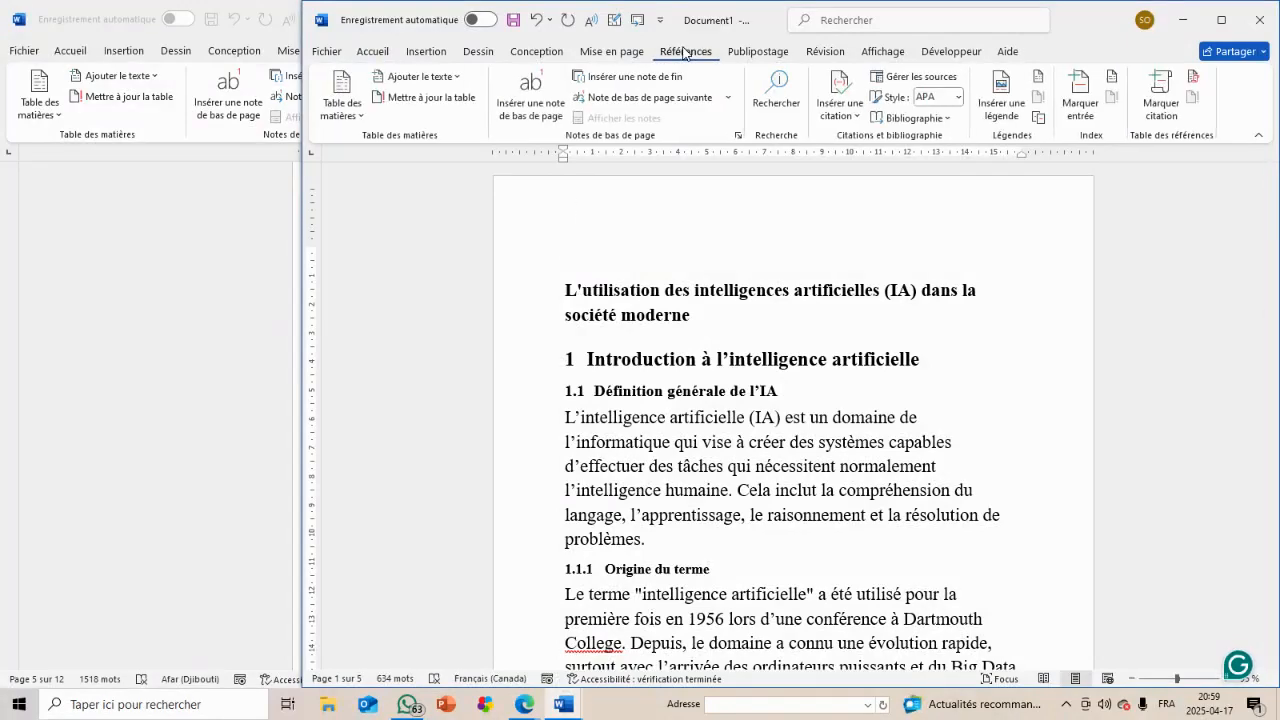
click(366, 117)
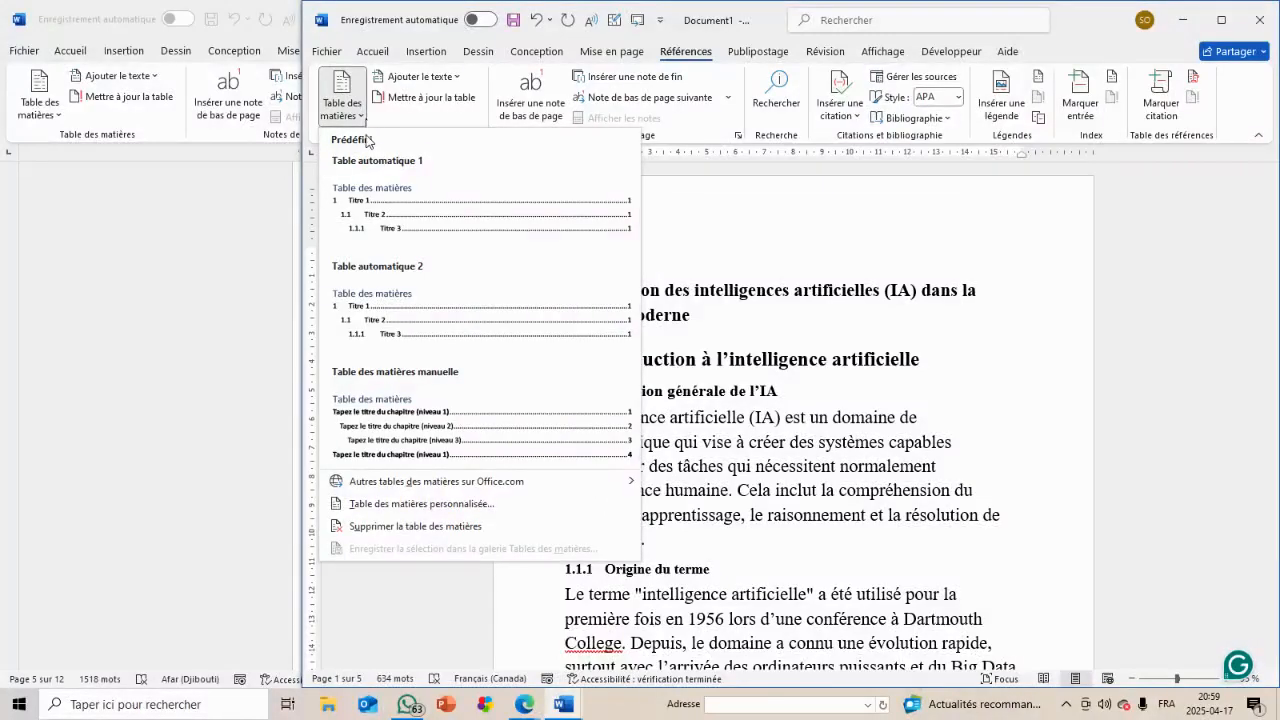
click(410, 504)
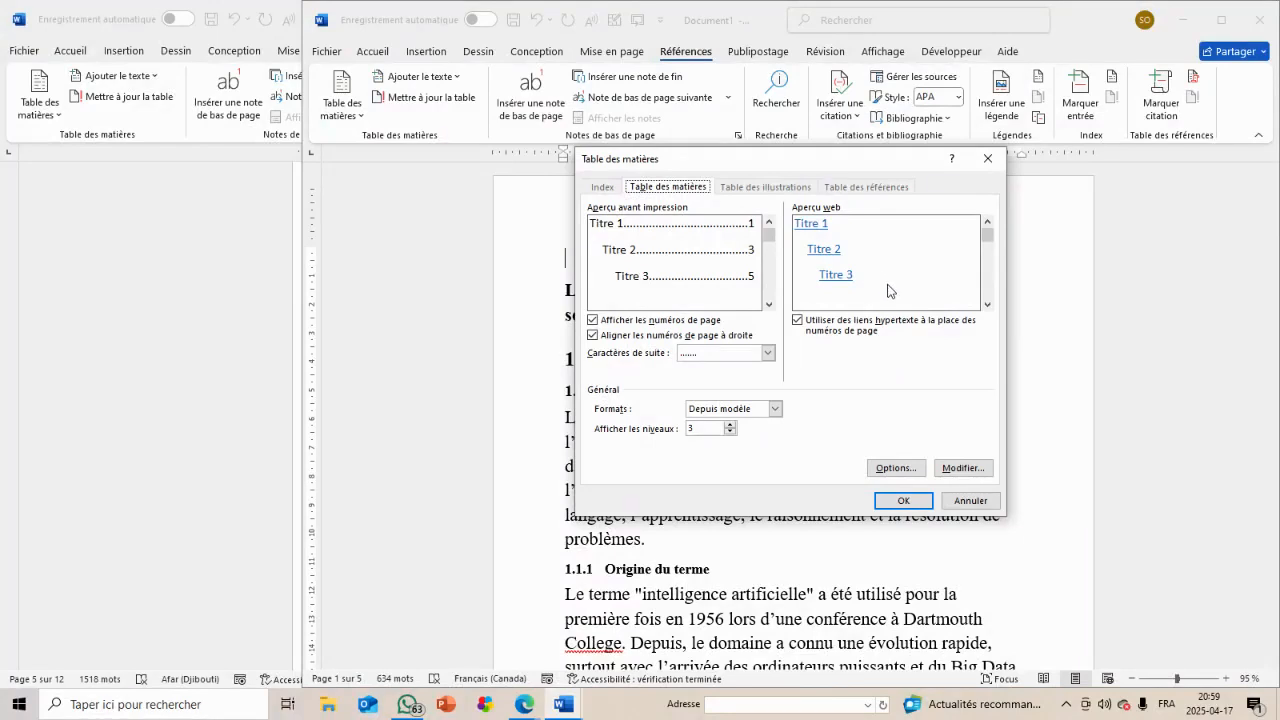
click(734, 431)
click(731, 424)
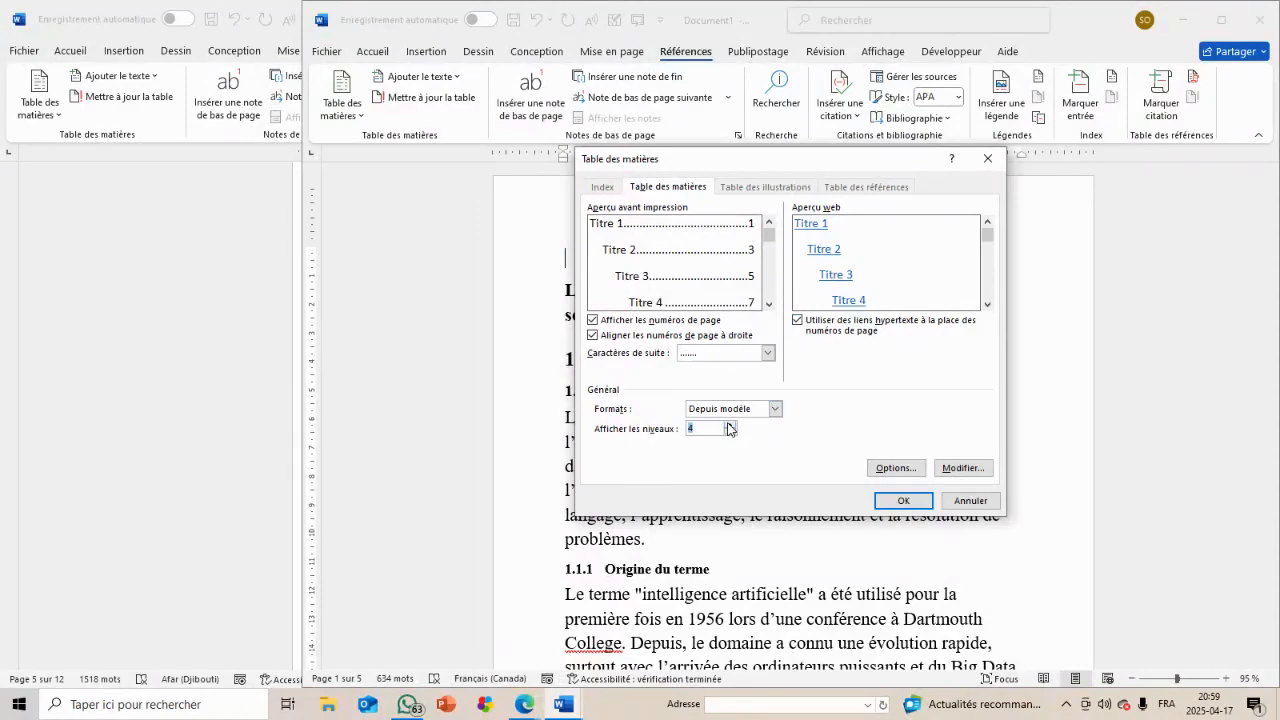
click(730, 432)
click(730, 432)
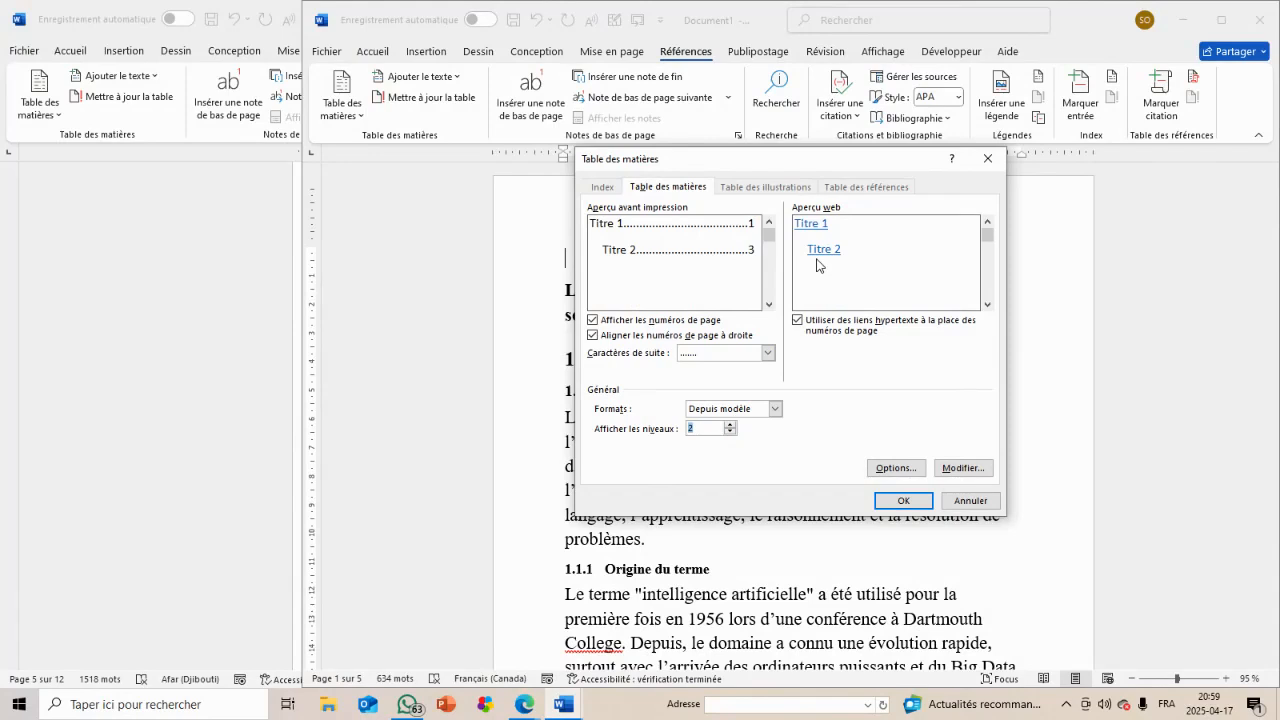
click(730, 424)
click(902, 501)
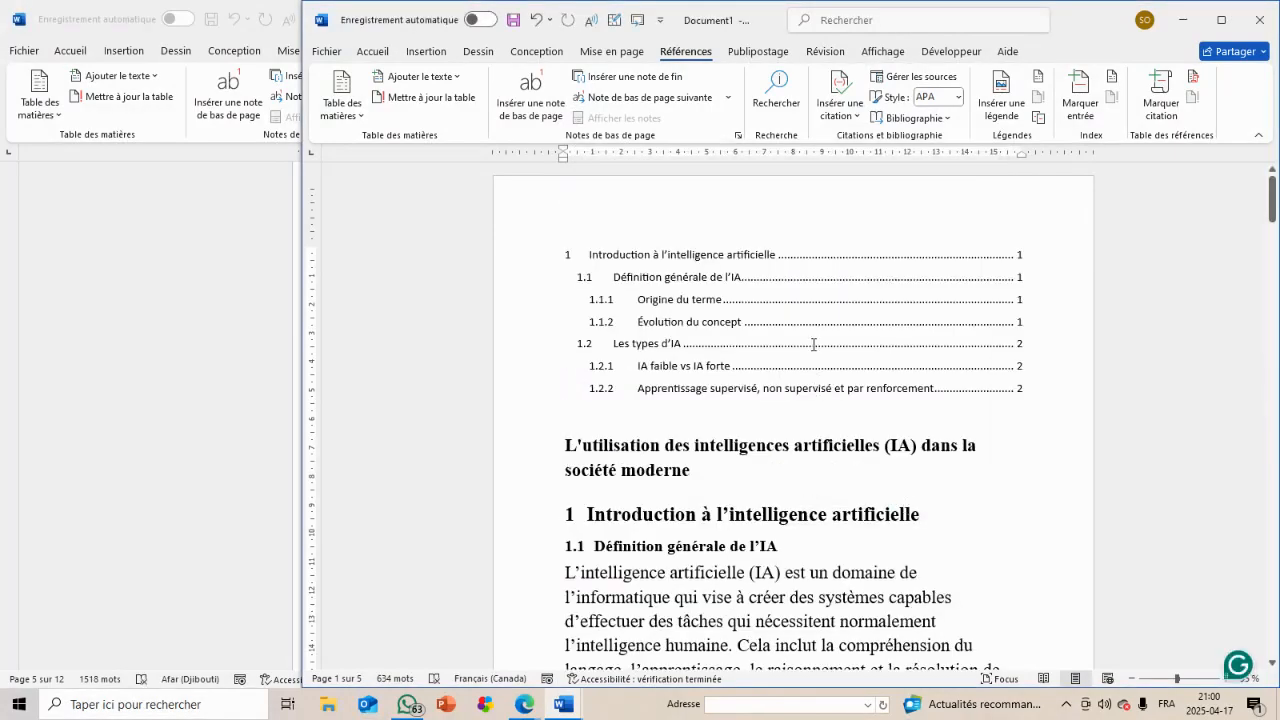
click(585, 236)
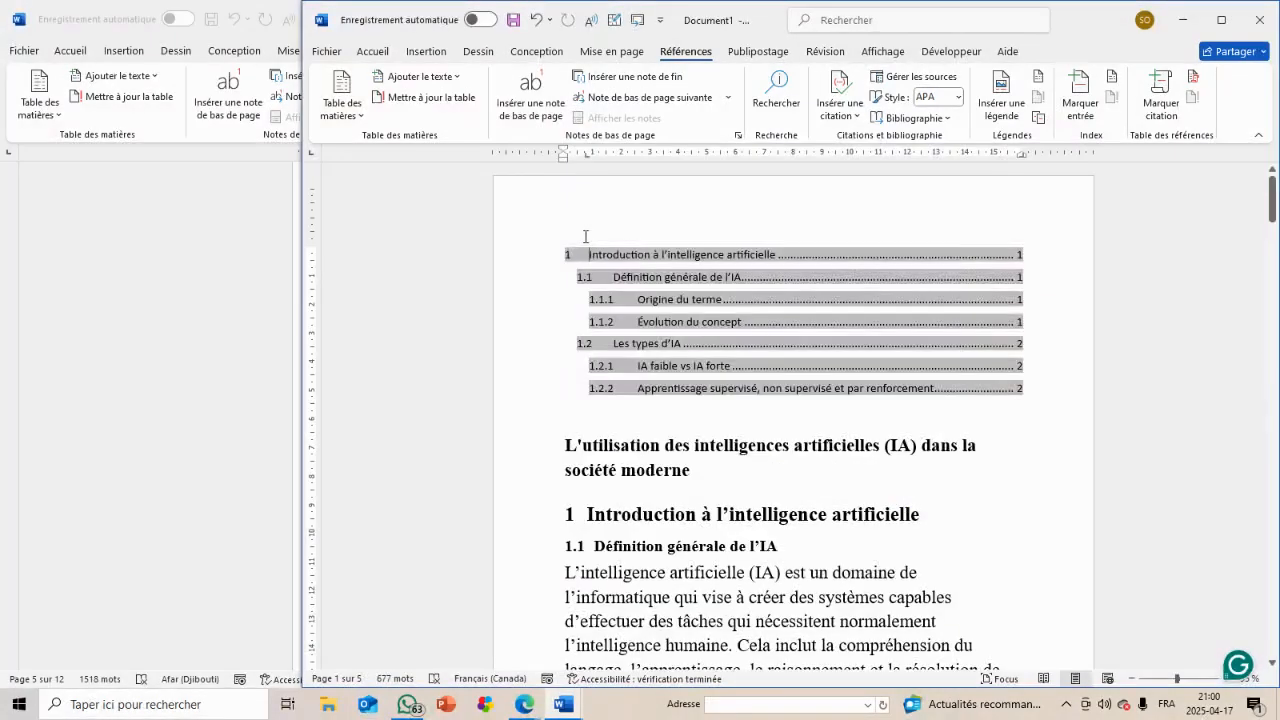
key(ctrl+z)
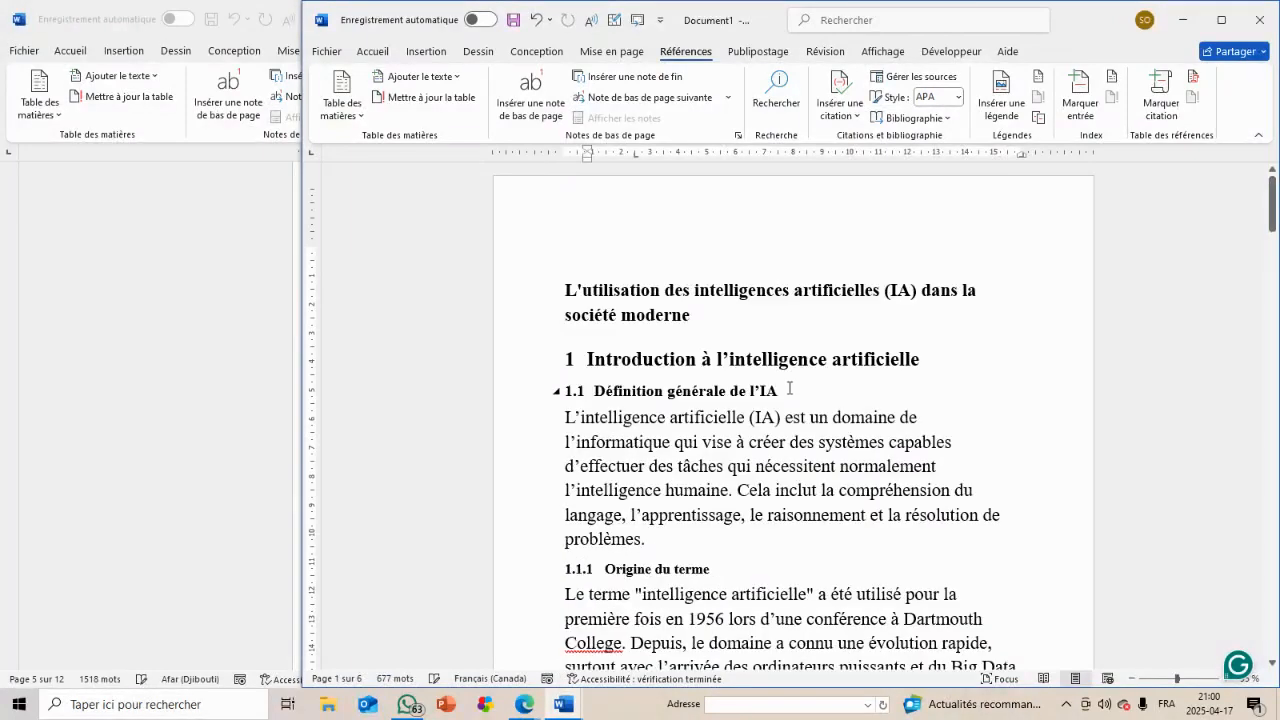
Start a custom table of contents above the title and set its leader characters to dots
click(340, 104)
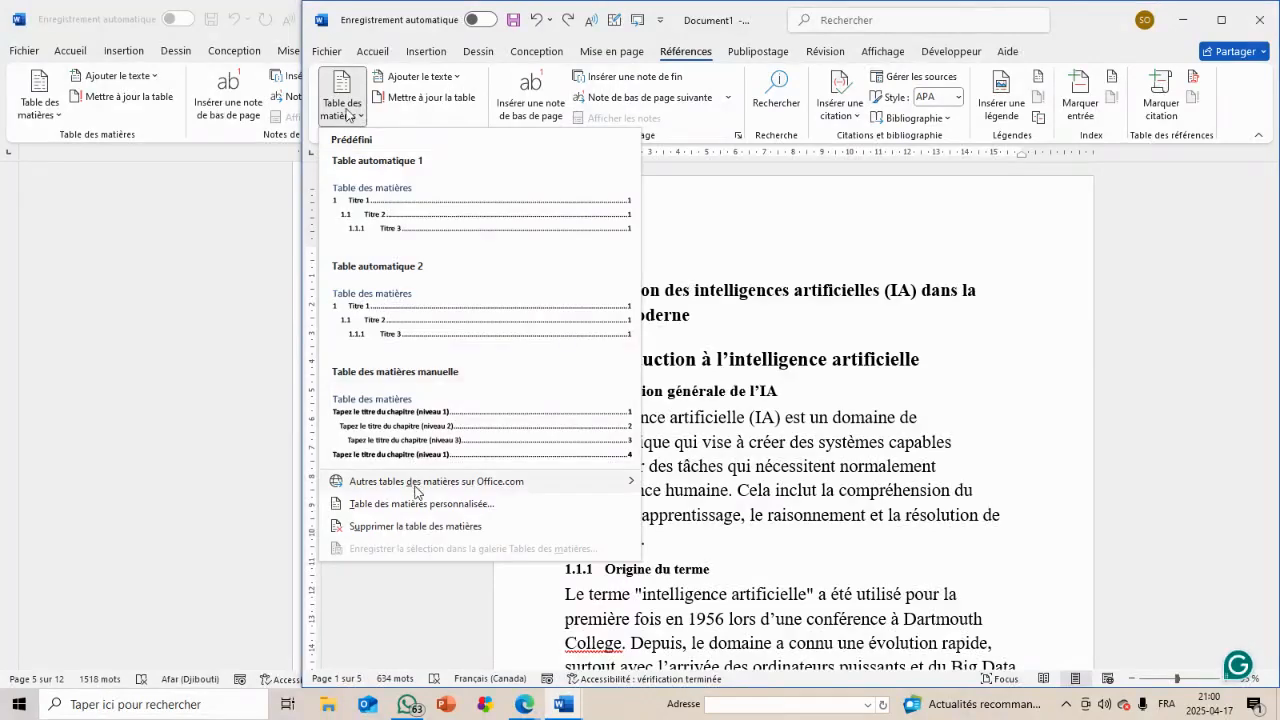
click(417, 504)
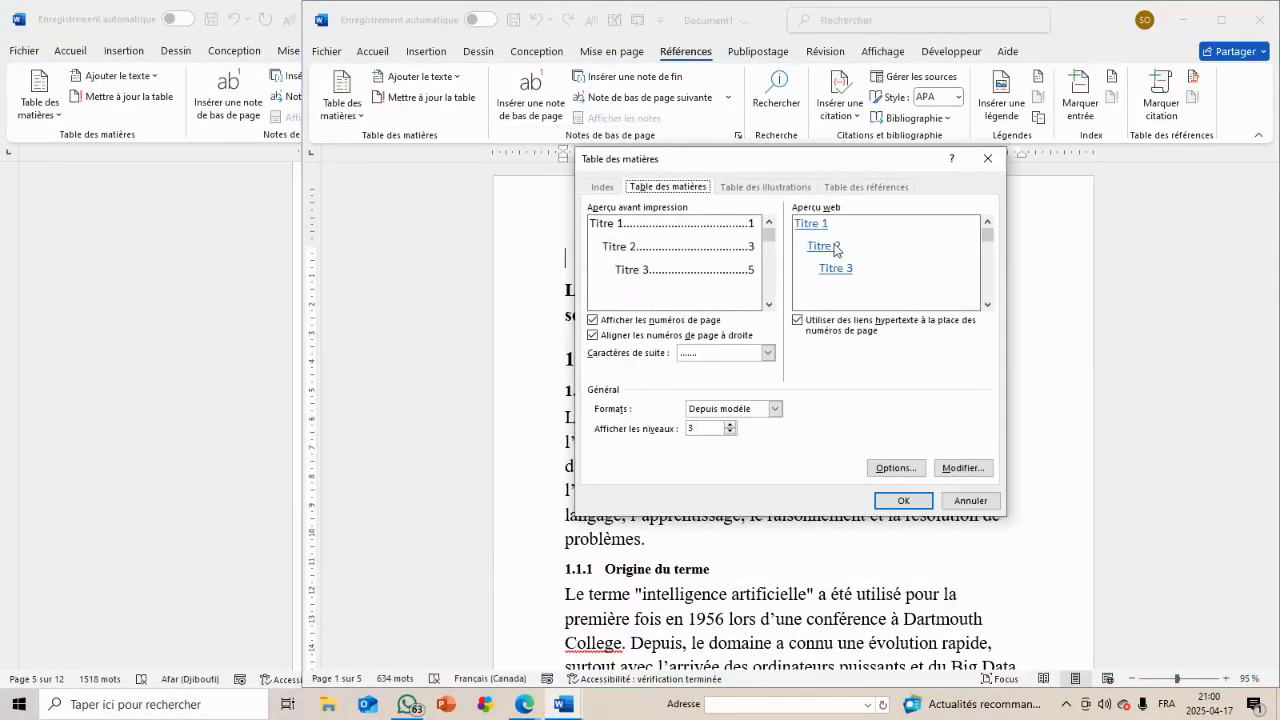
click(769, 354)
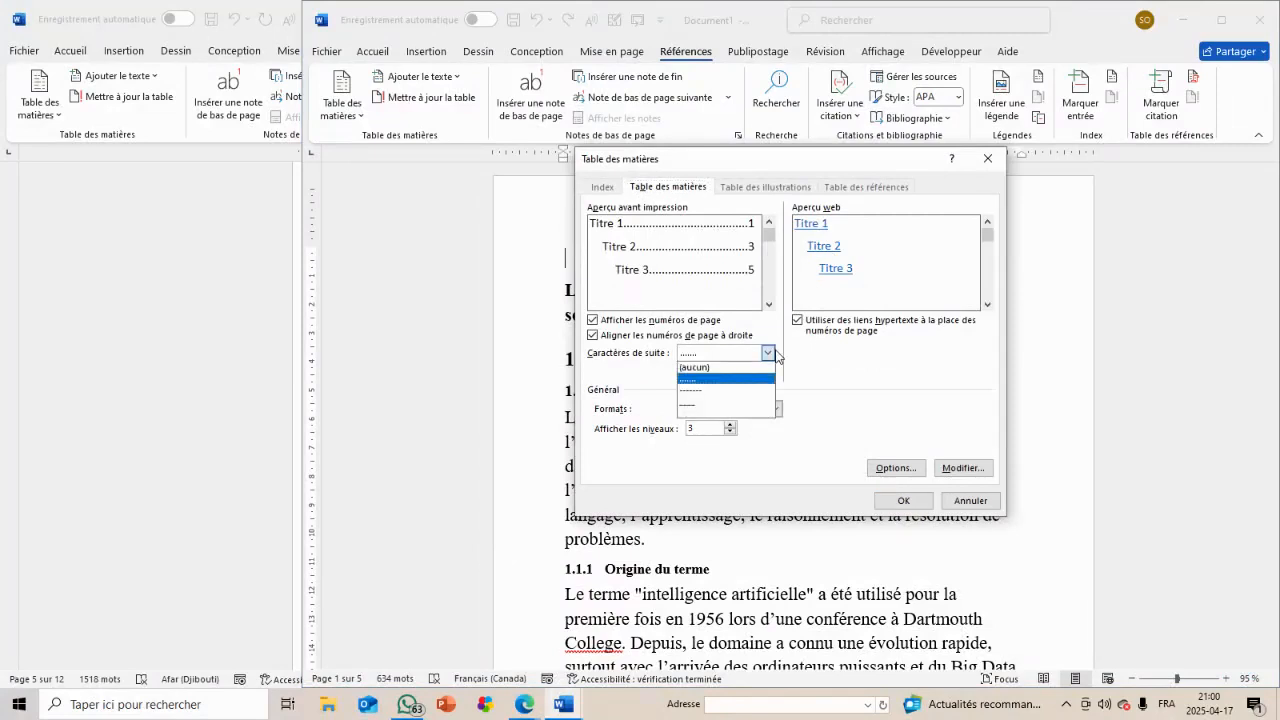
click(730, 391)
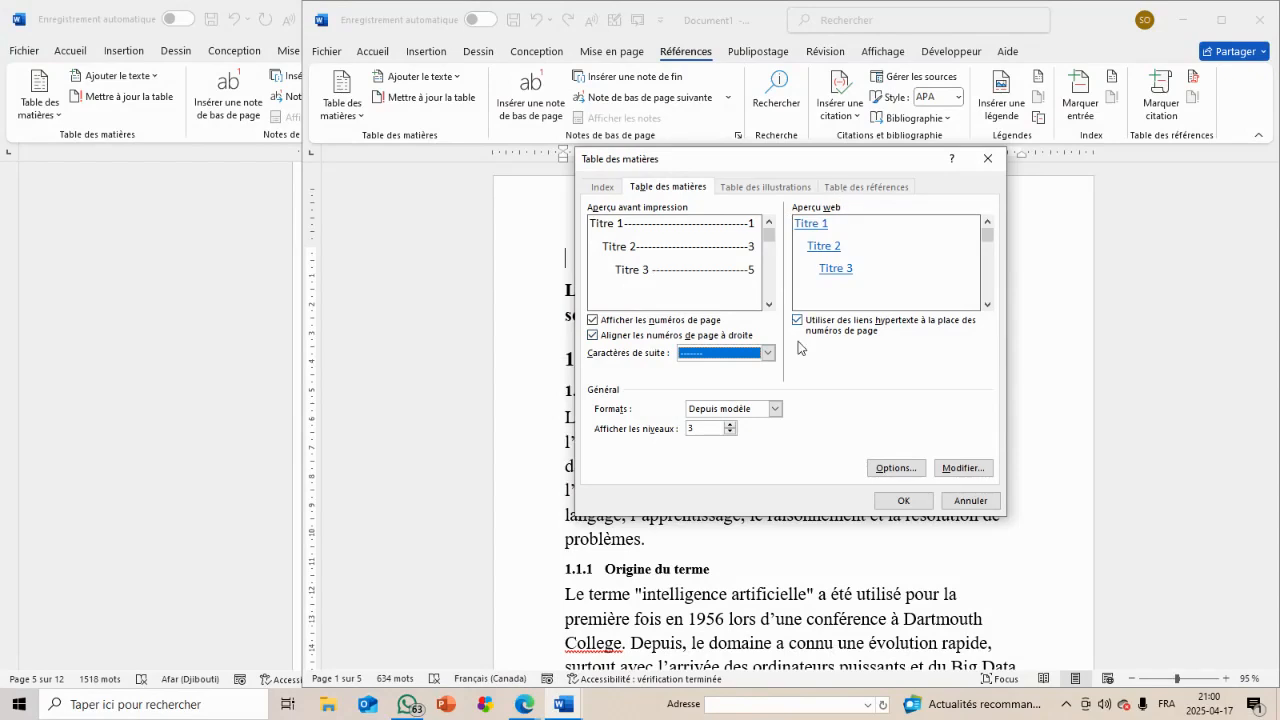
click(770, 354)
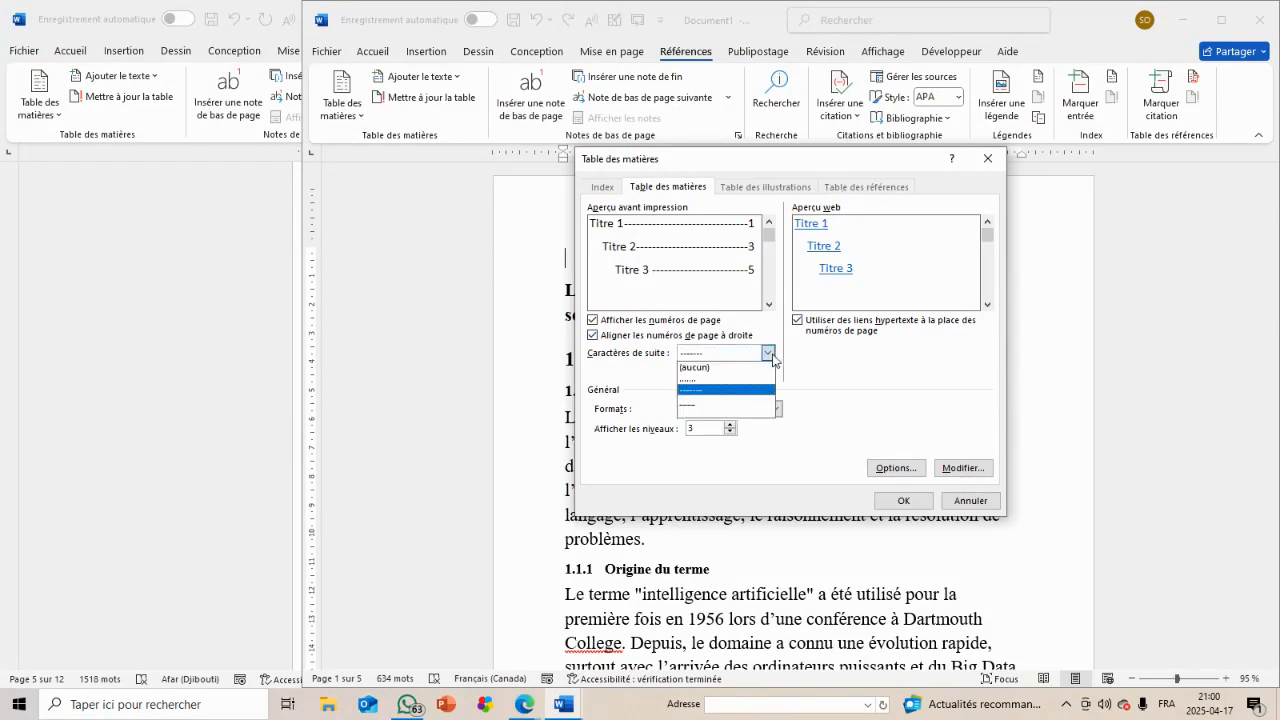
click(753, 380)
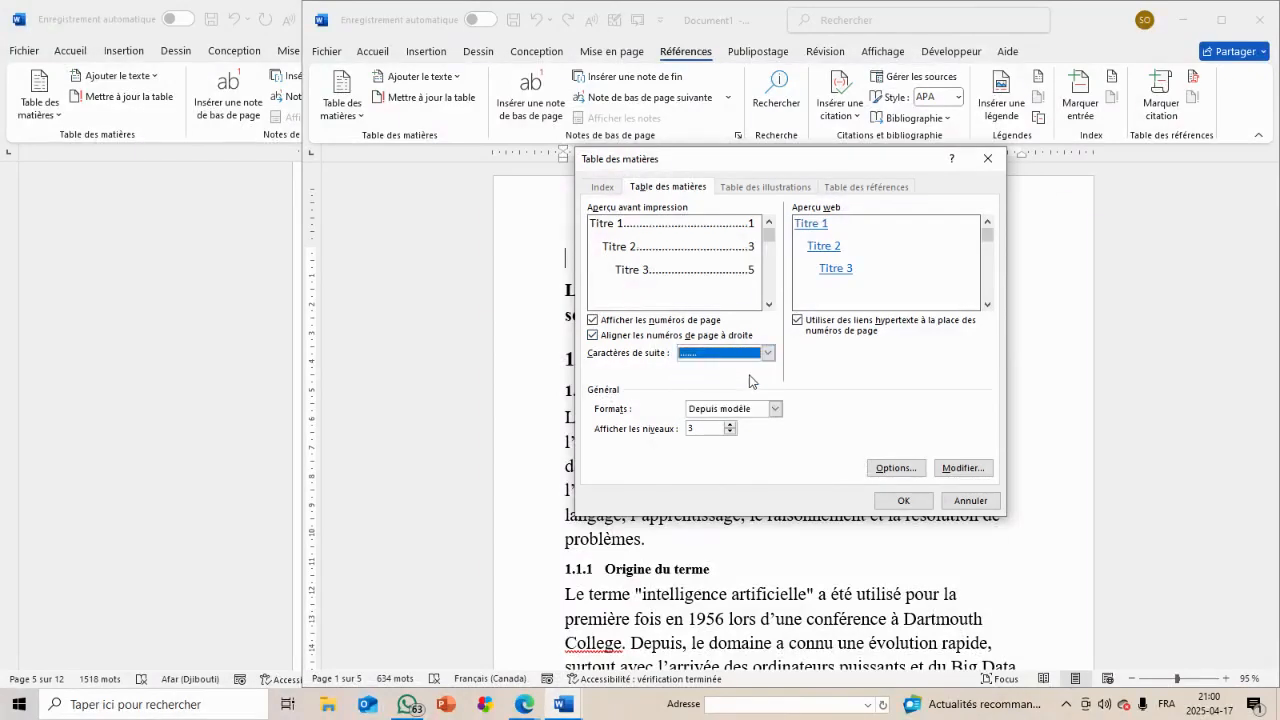
Assign table of contents level 3 to Titre 3 and level 1 to the Titre style, and insert the table
click(897, 469)
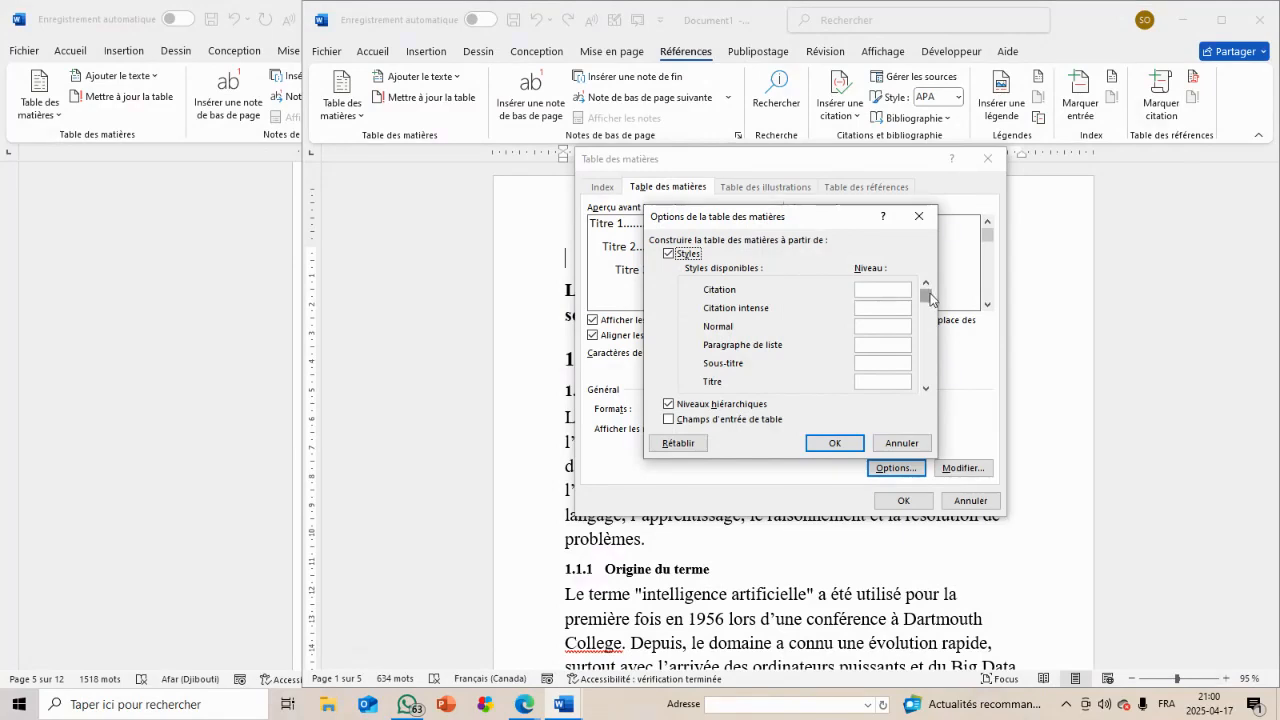
drag(930, 293, 929, 334)
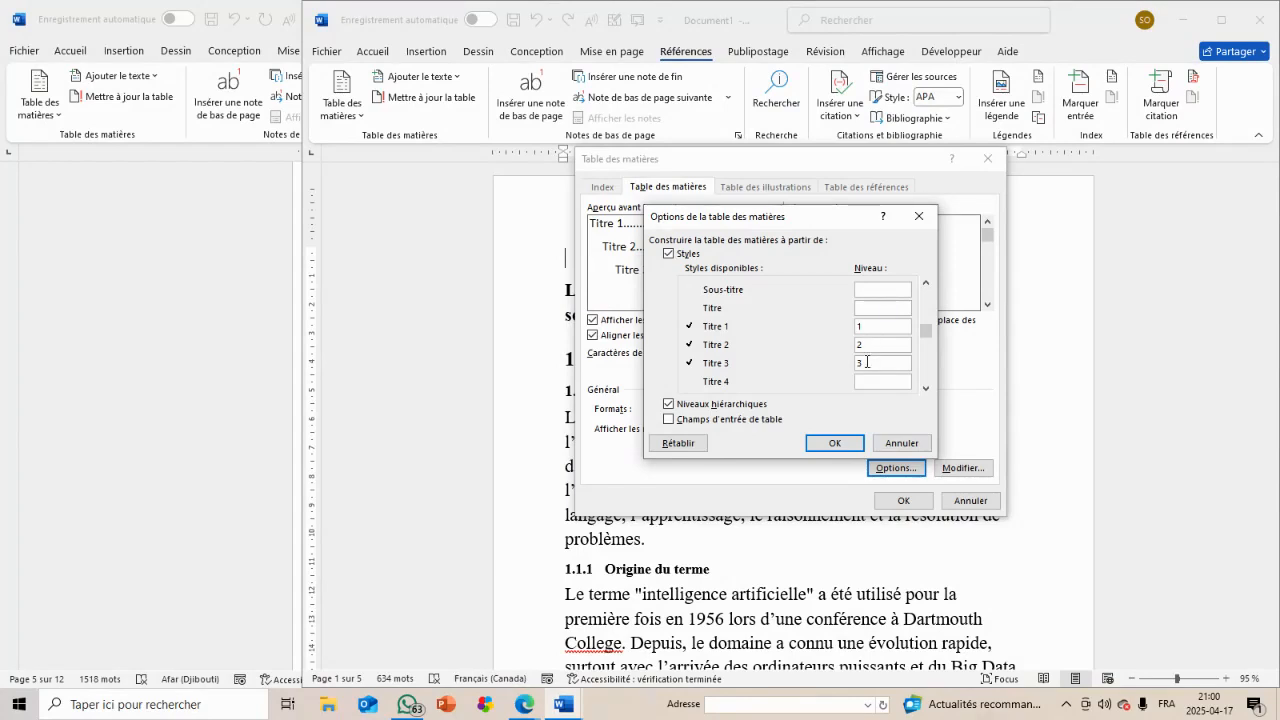
key(BackSpace)
text(2)
key(BackSpace)
text(3)
text(1)
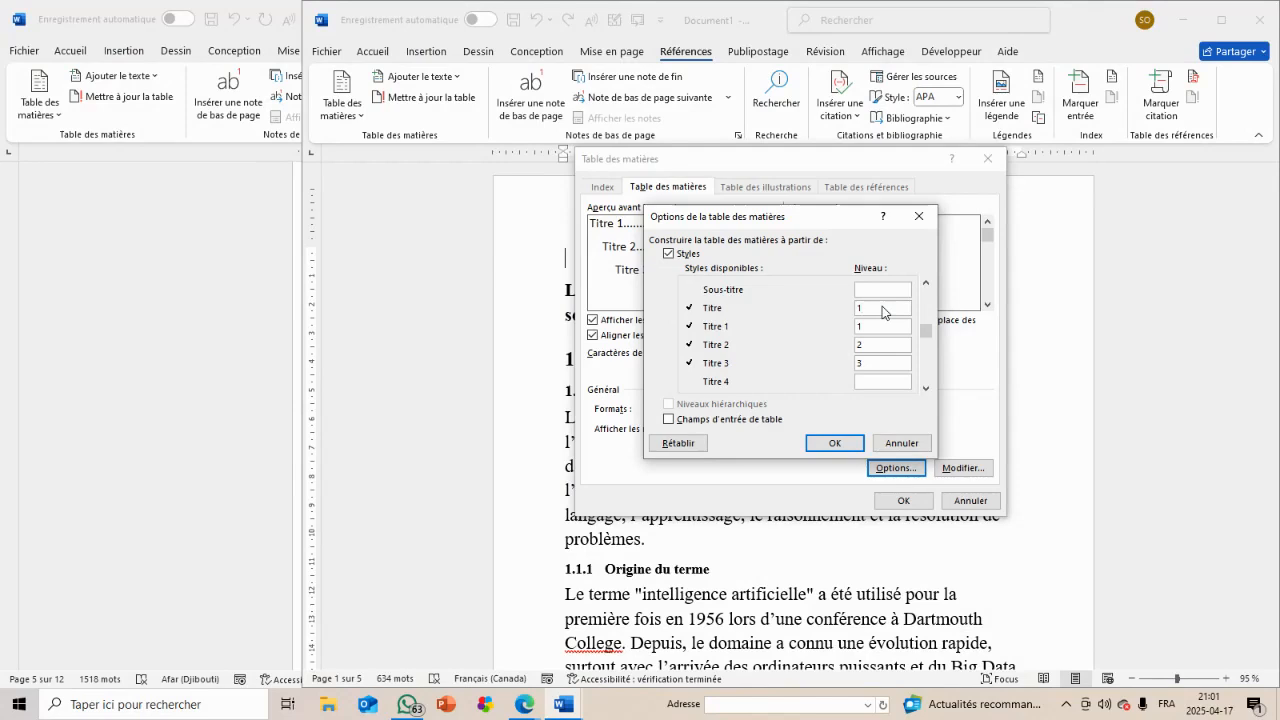
click(838, 443)
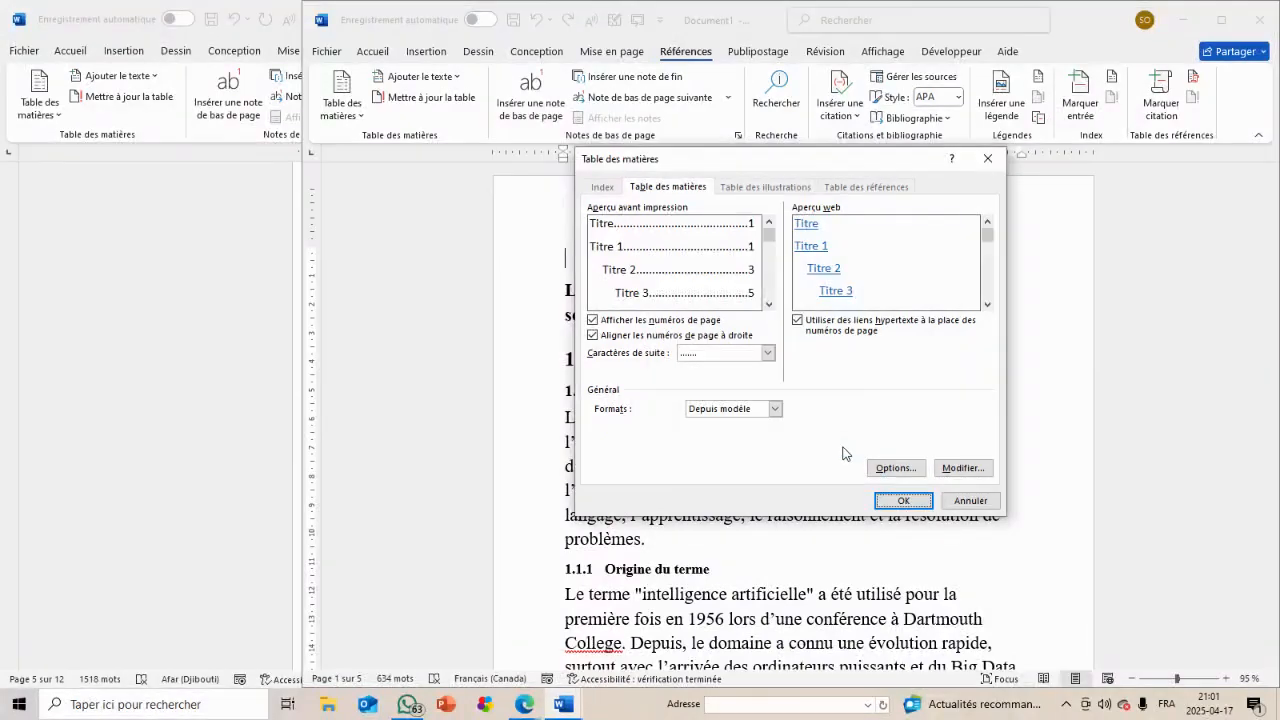
click(905, 501)
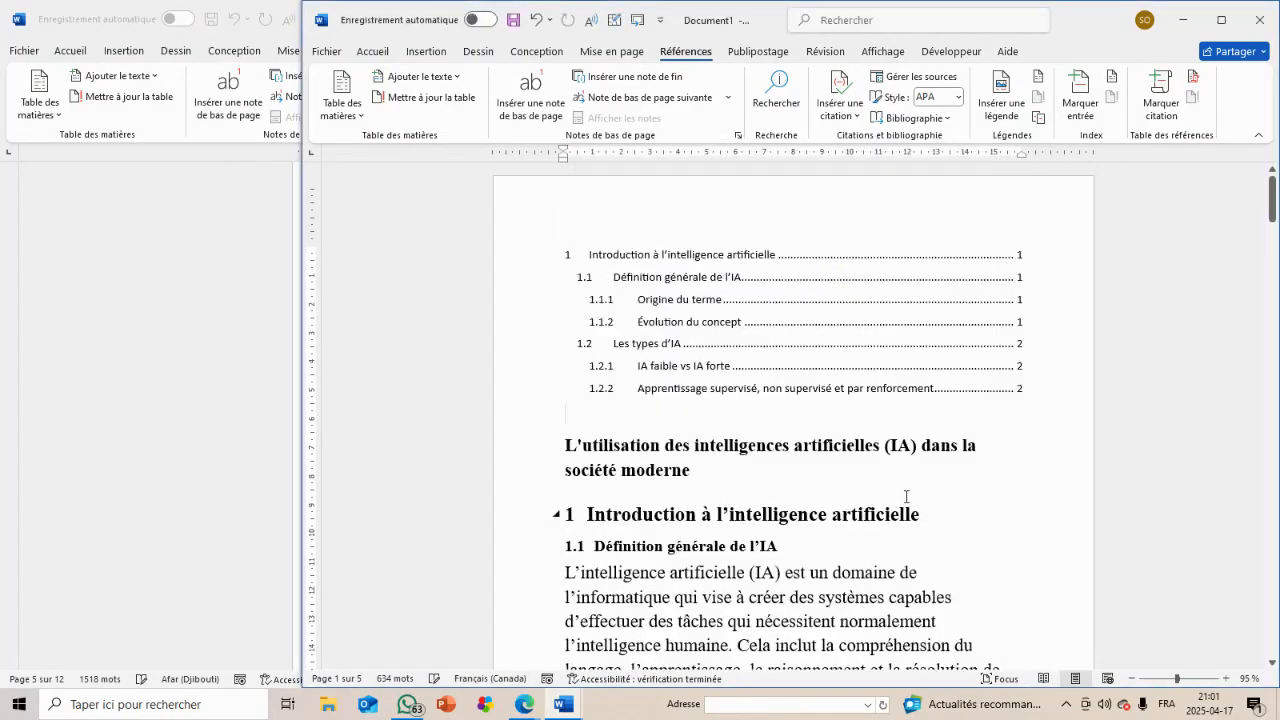
Insert a page break between the table of contents and the document's main title
click(576, 222)
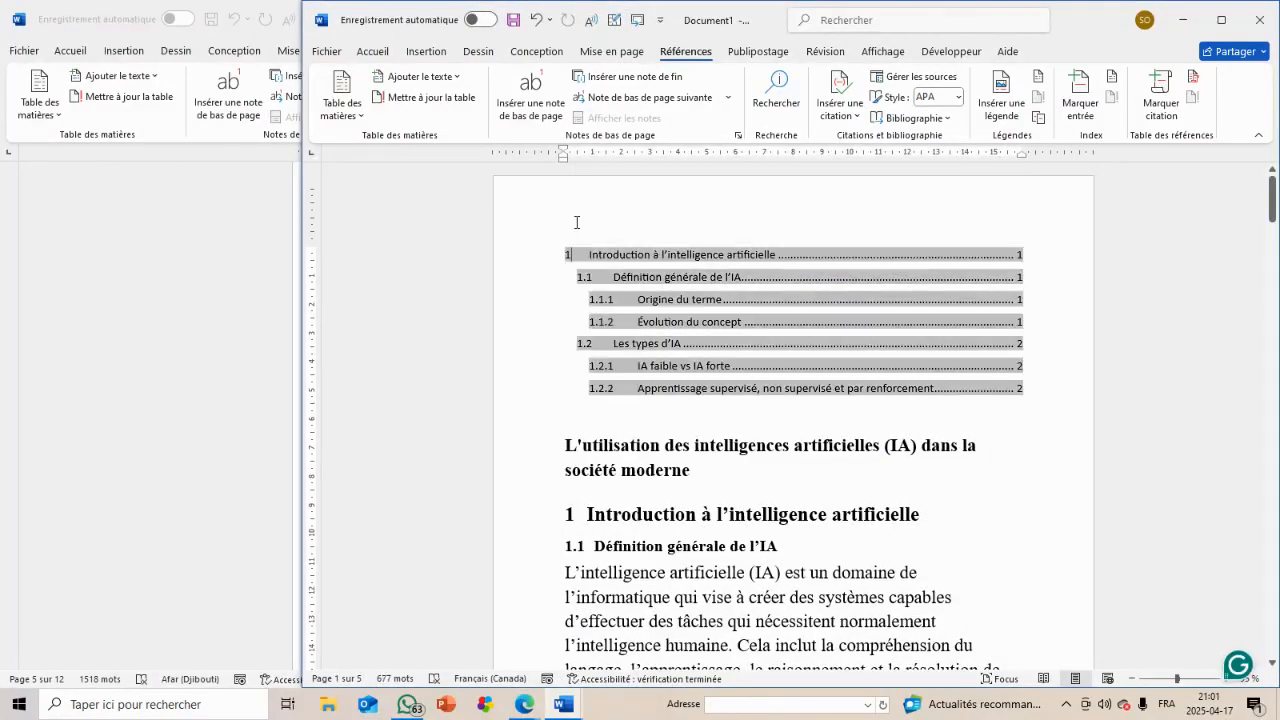
click(637, 414)
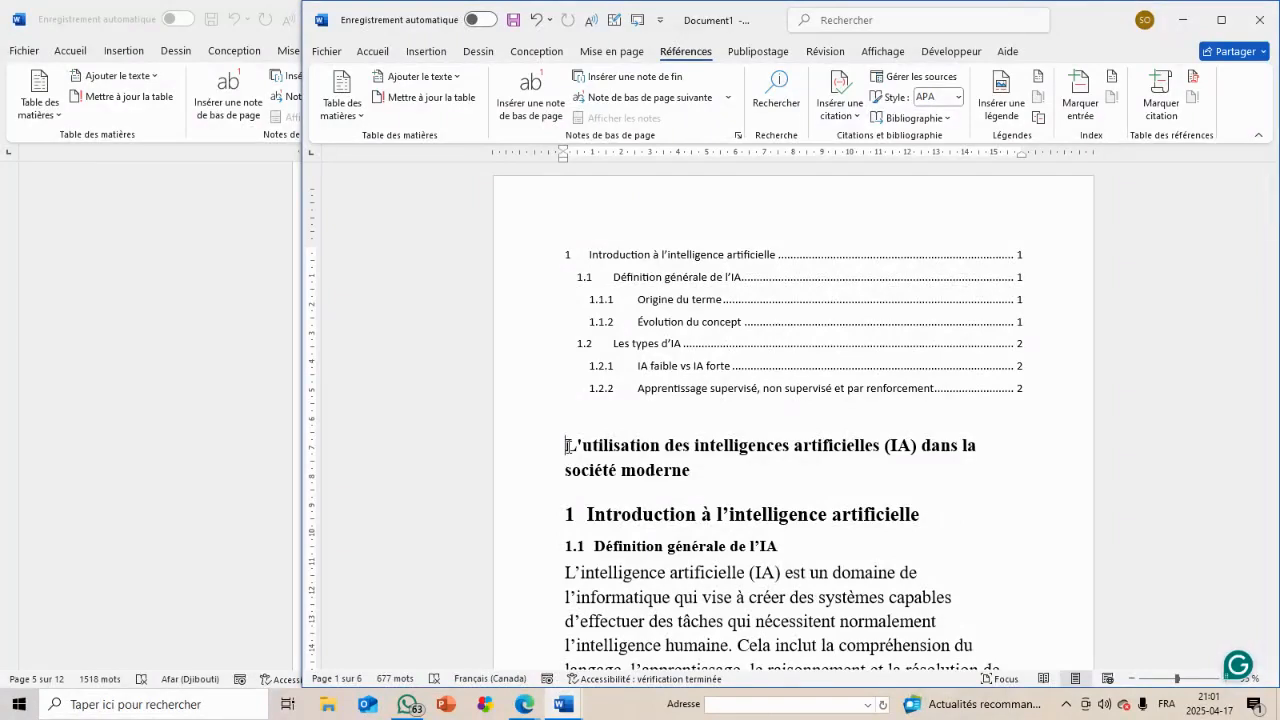
click(424, 51)
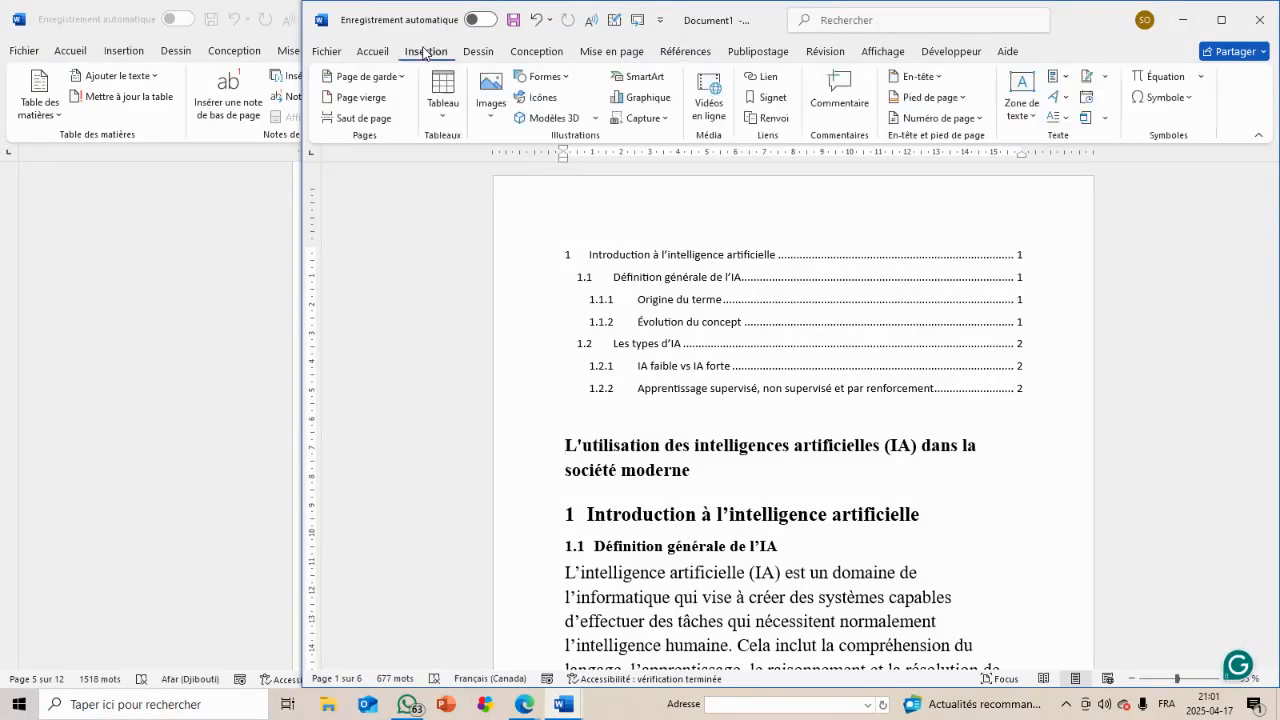
click(364, 118)
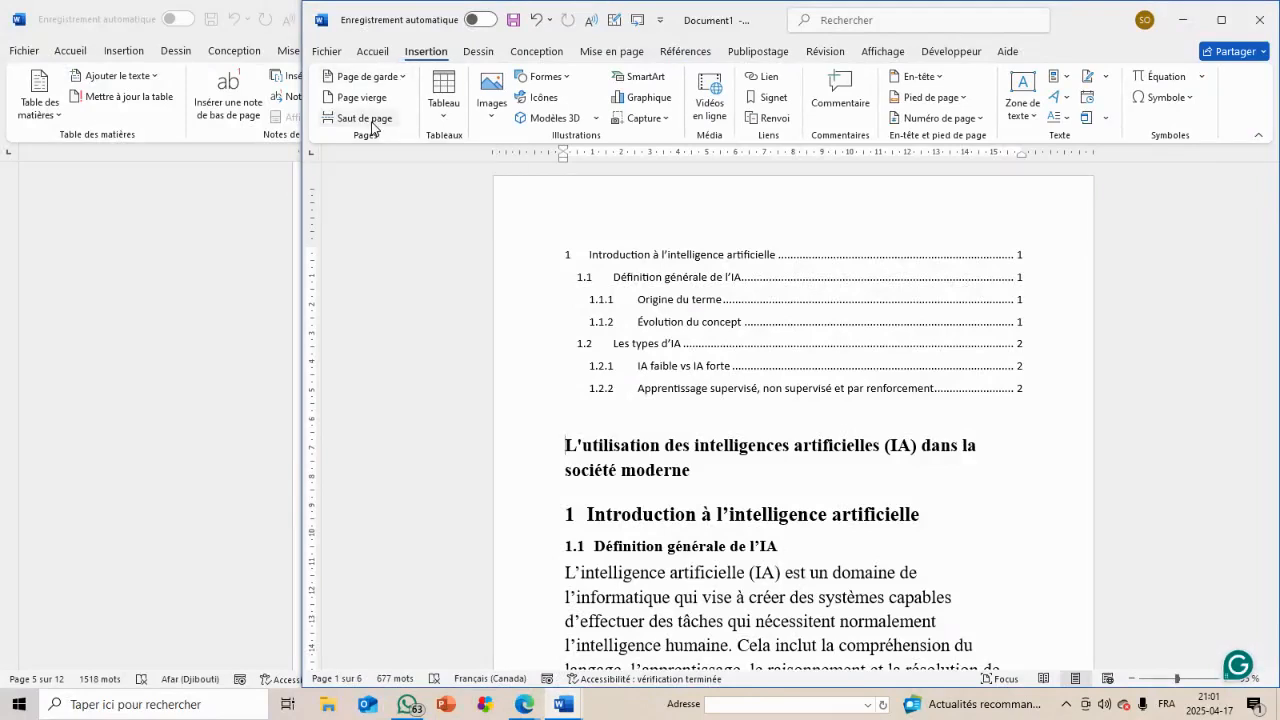
scroll(685, 328, up, 10)
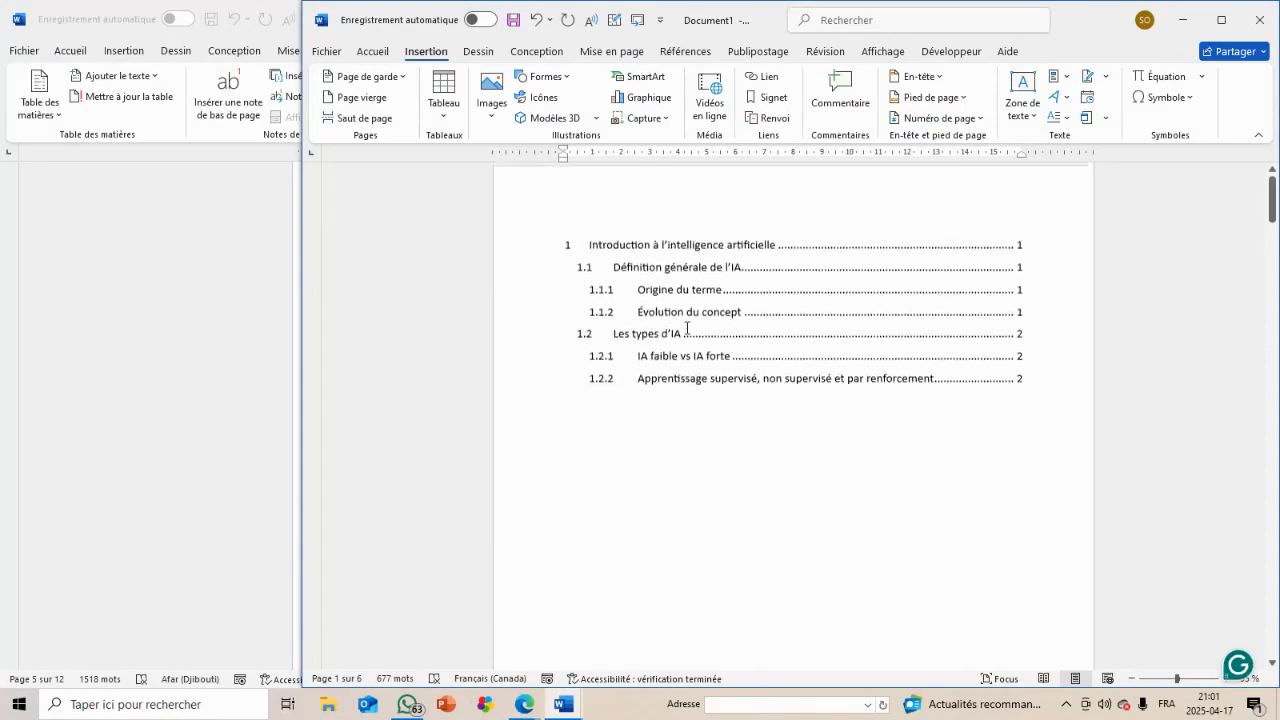
Test the table of contents links by following entry 1.2.2, Apprentissage supervisé, non supervisé et par renforcement, and return to the table
click(580, 220)
ctrl+click(581, 230)
scroll(581, 230, up, 10)
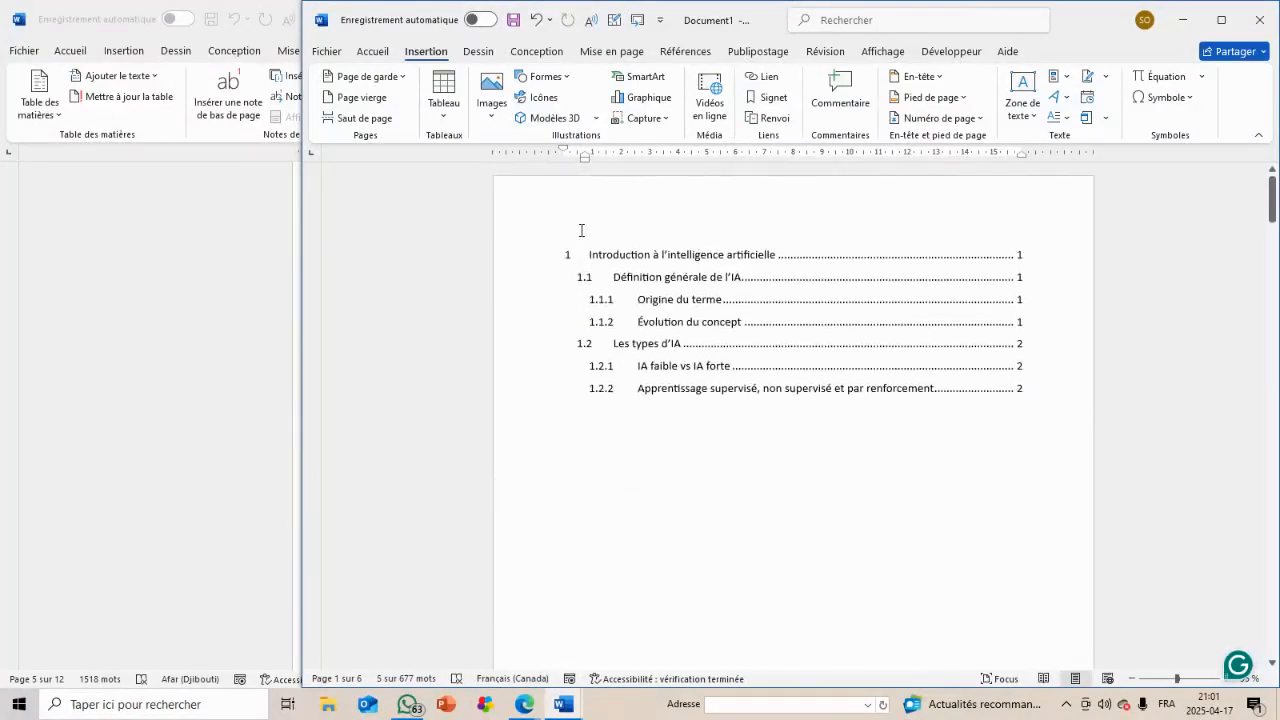
click(719, 466)
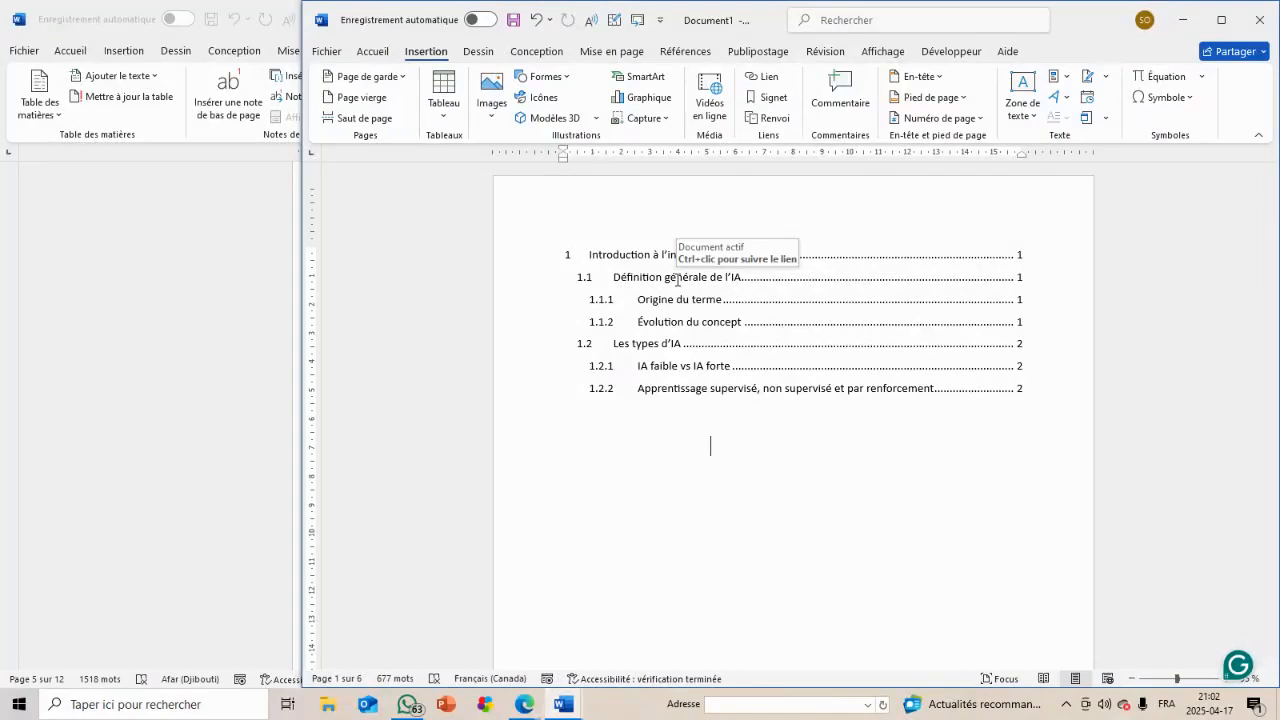
ctrl+click(677, 391)
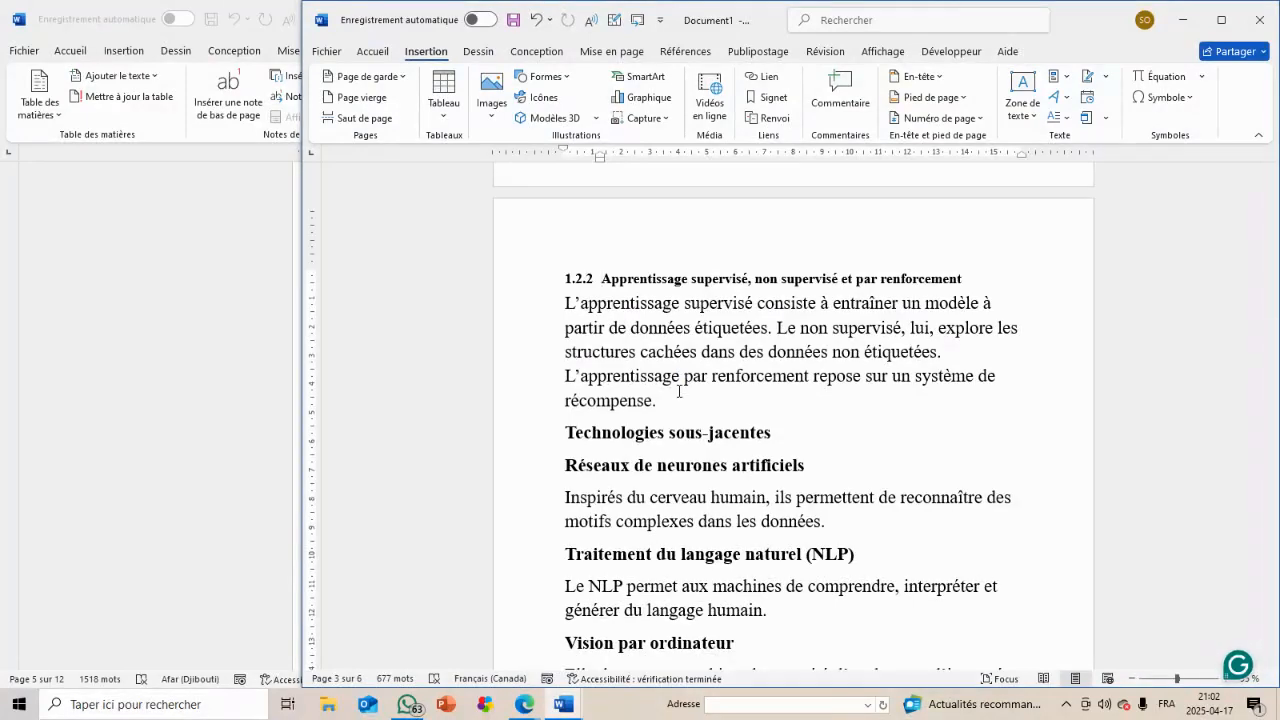
scroll(678, 391, up, 15)
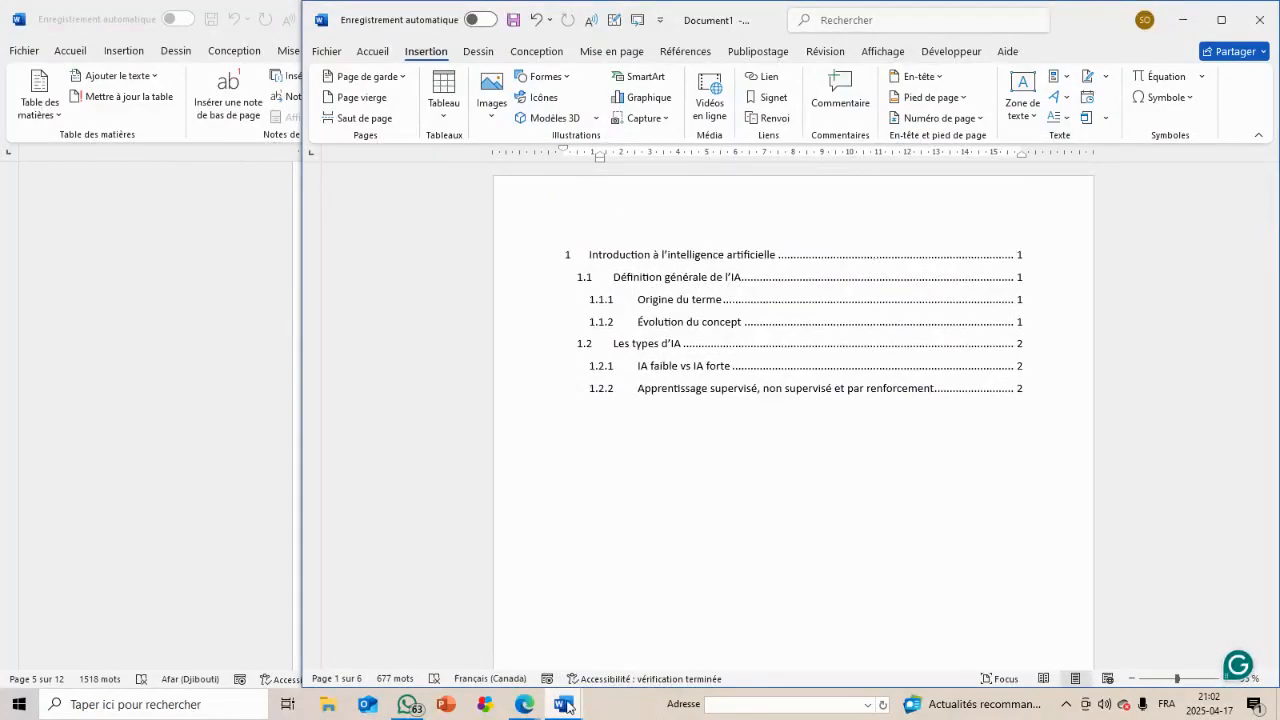
mouse_move(566, 706)
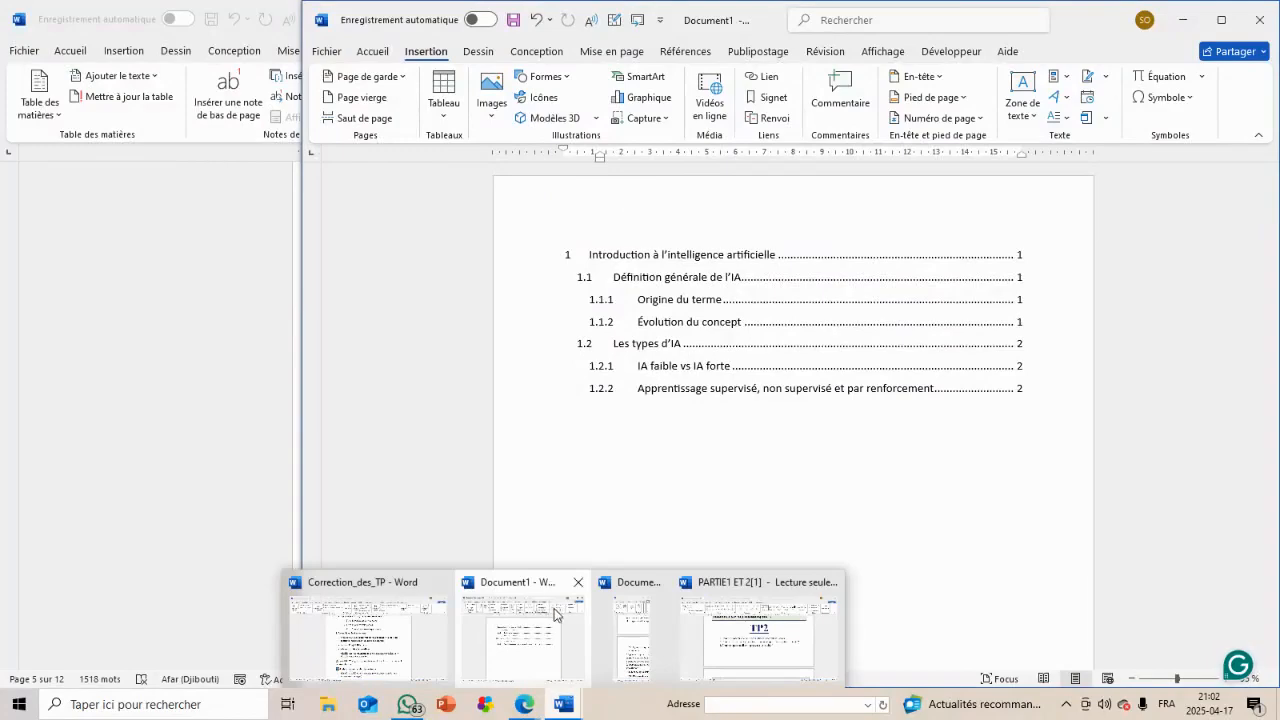
mouse_move(630, 655)
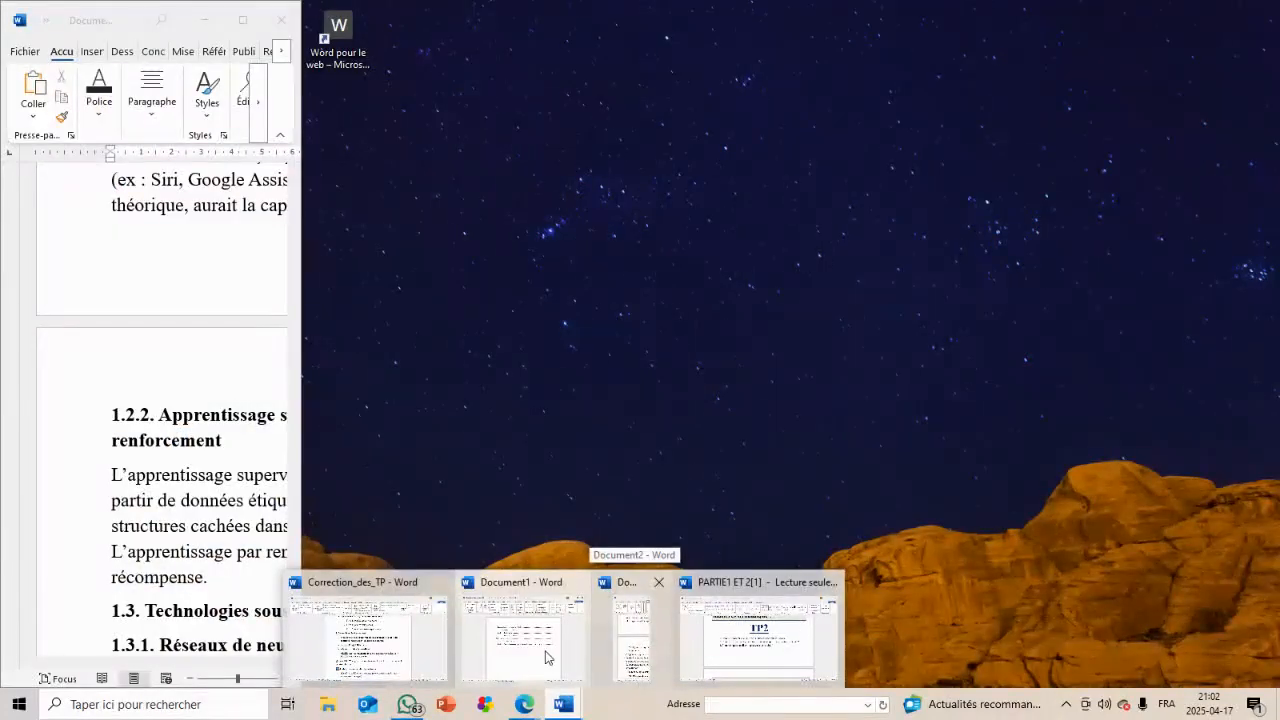
mouse_move(521, 657)
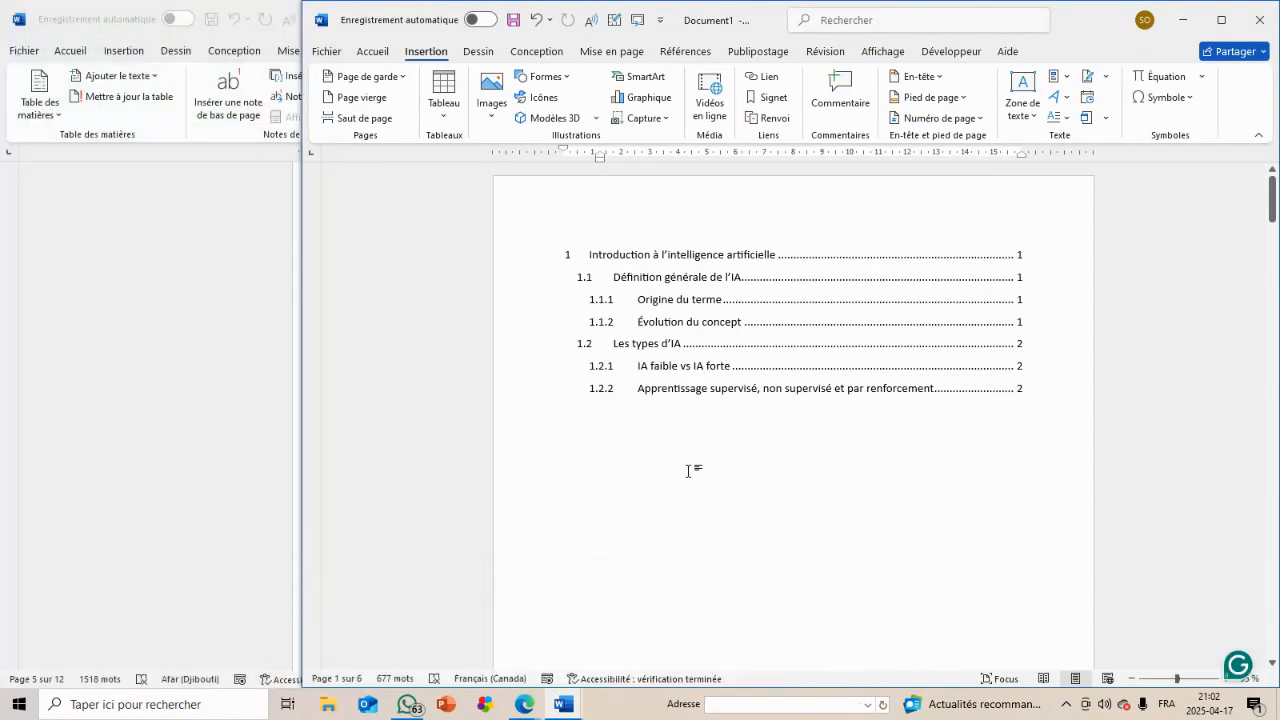
scroll(637, 393, down, 10)
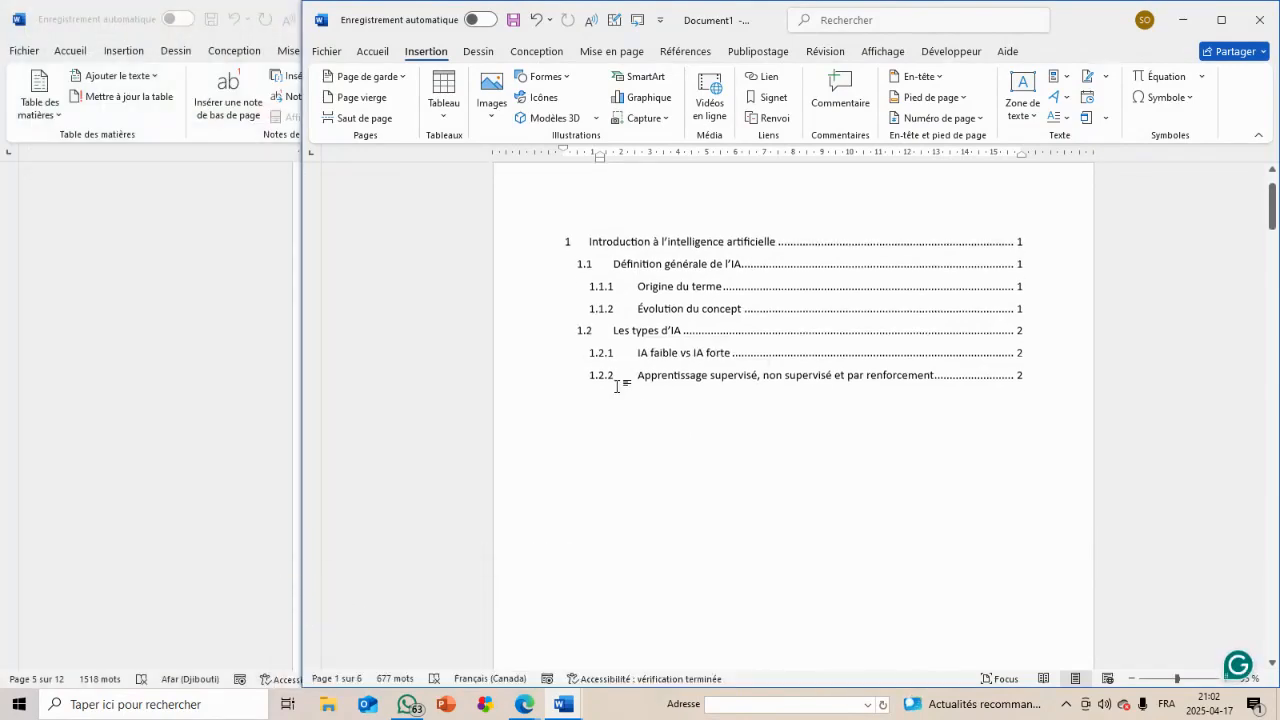
Show the numbered reference document beside the working document and examine its headings around section 1.3
scroll(617, 387, down, 12)
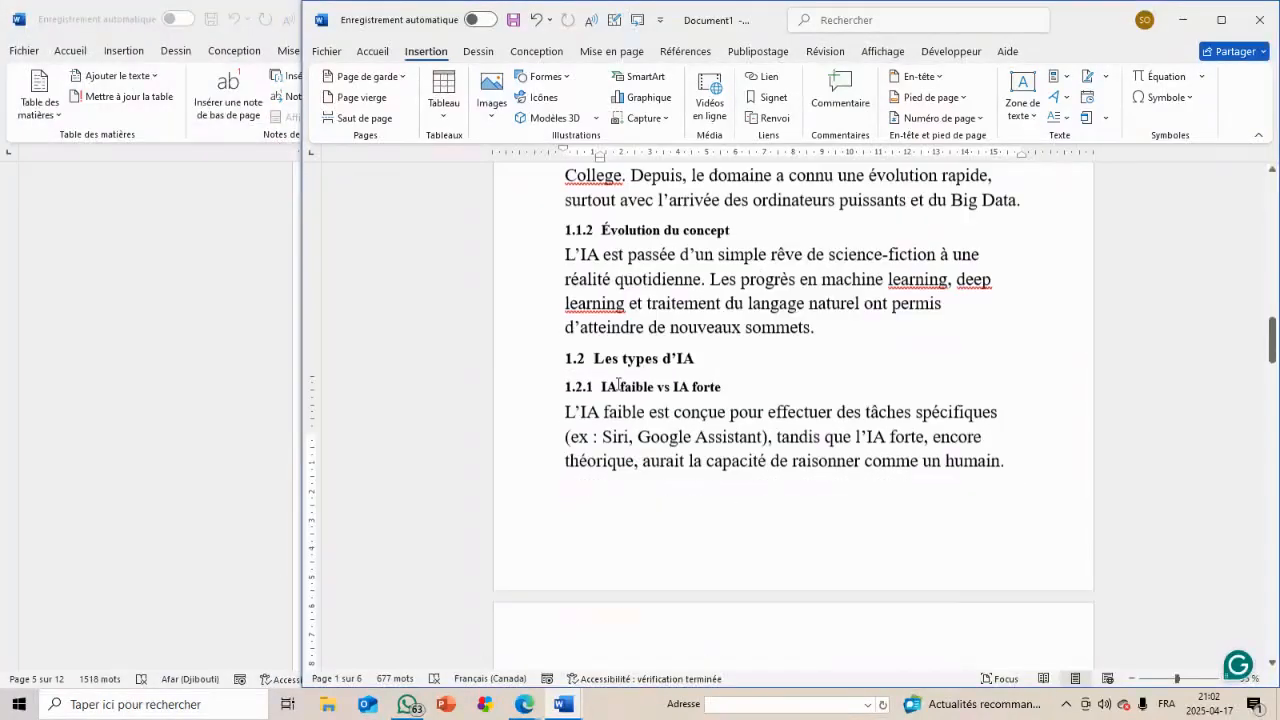
scroll(617, 377, up, 6)
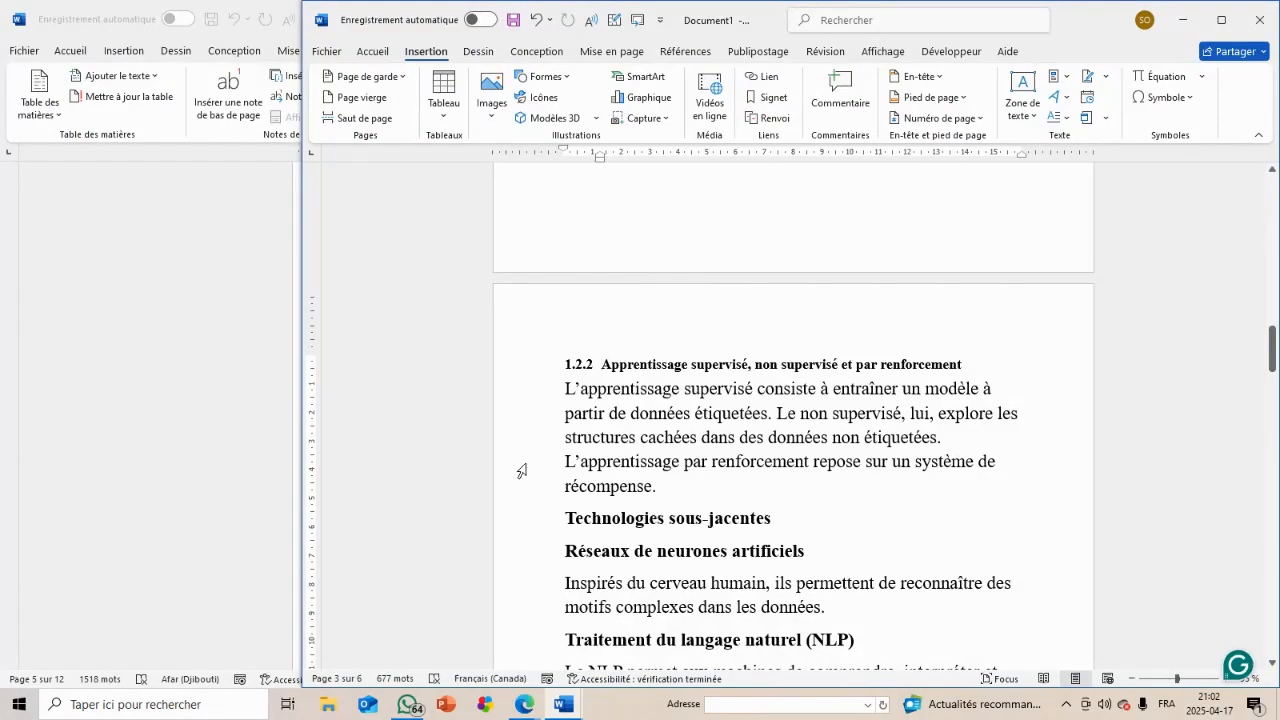
click(291, 315)
click(564, 704)
click(635, 636)
click(564, 702)
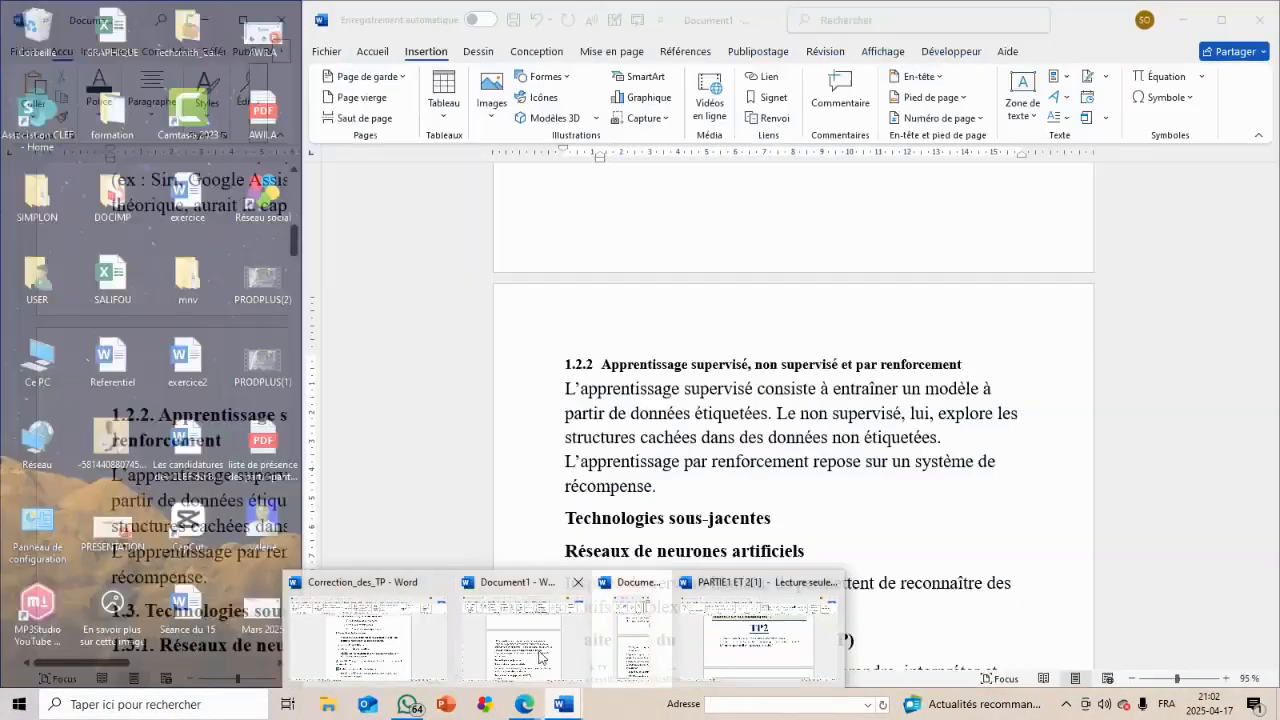
click(535, 656)
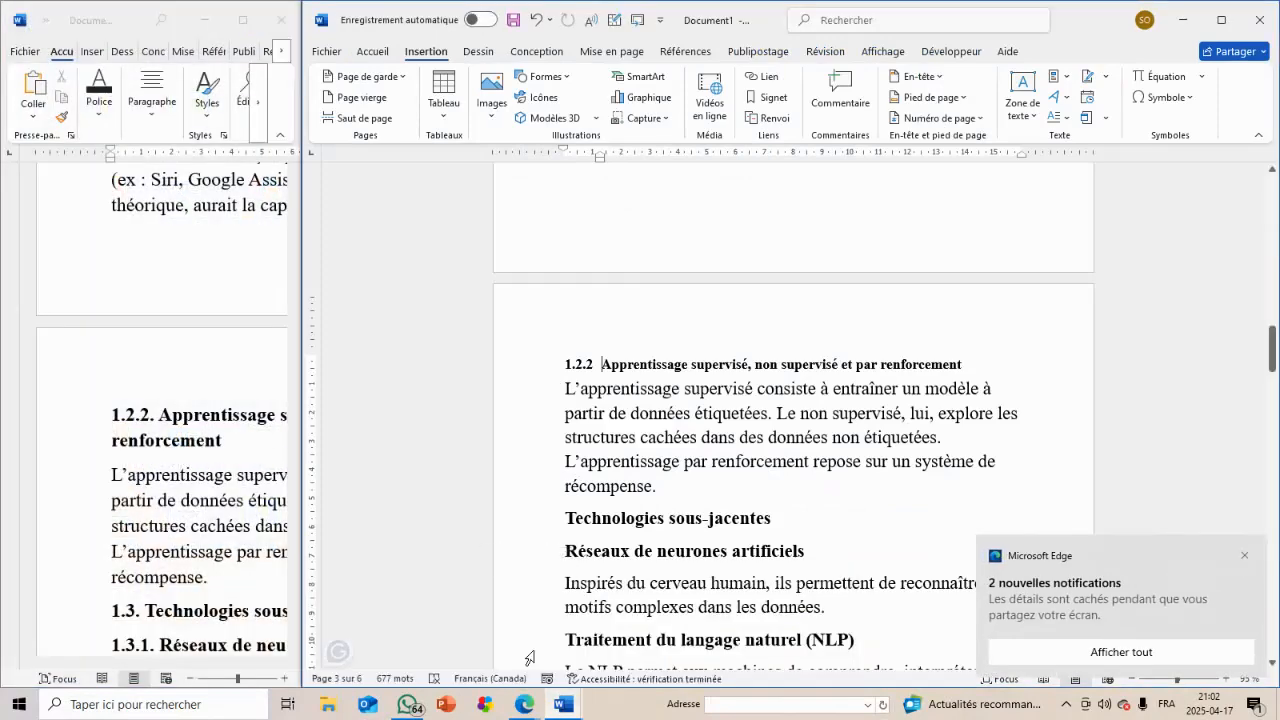
click(242, 527)
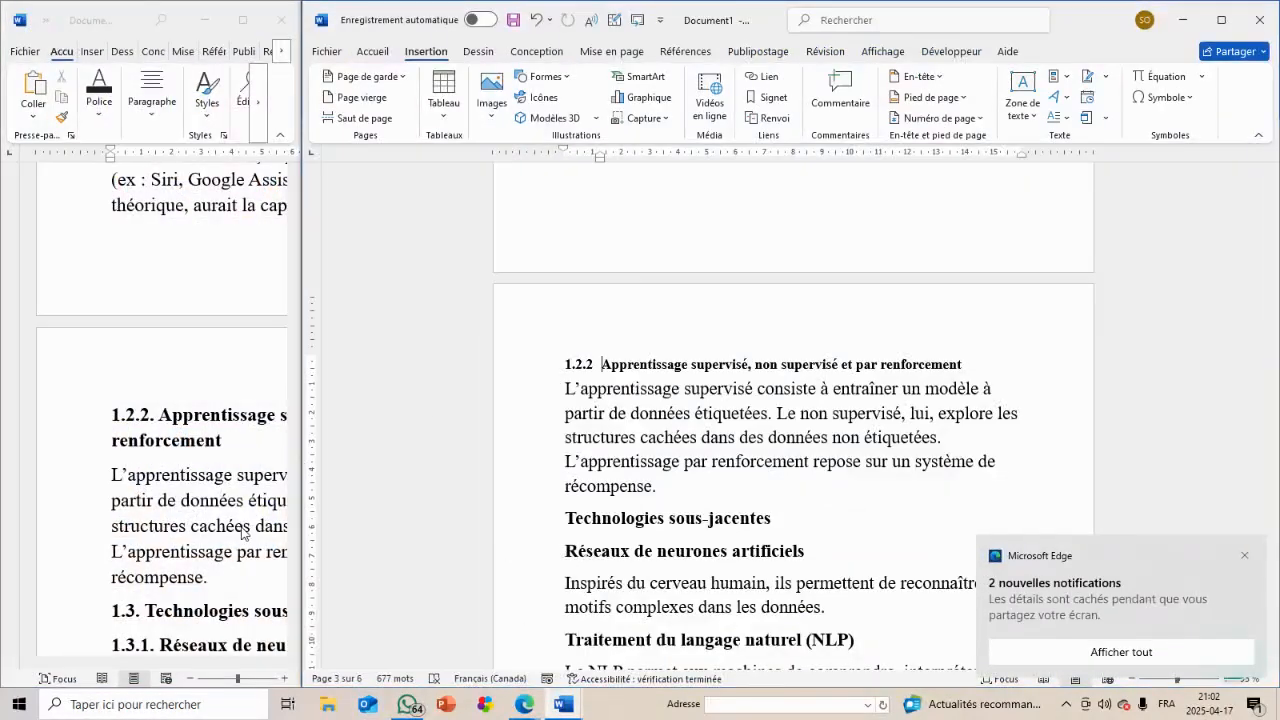
scroll(242, 527, down, 1)
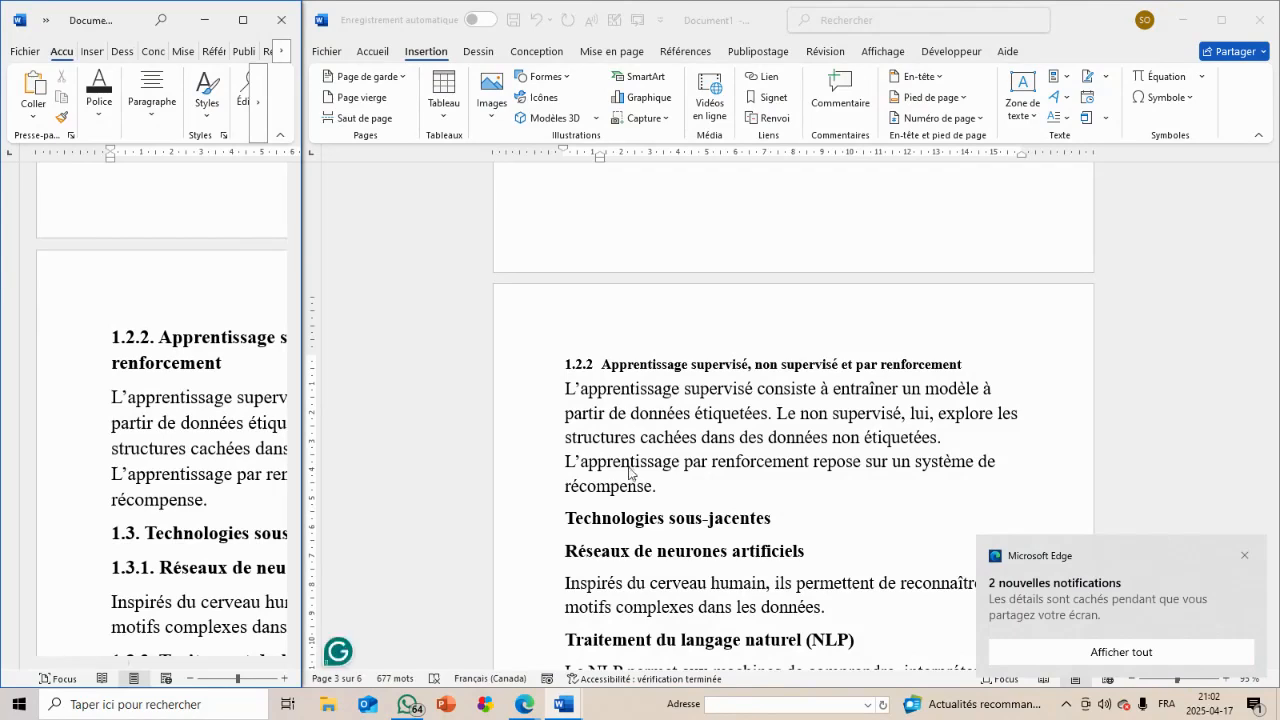
Apply the Titre 2 style to "Technologies sous-jacentes" and Titre 3 to "Réseaux de neurones artificiels"
click(657, 518)
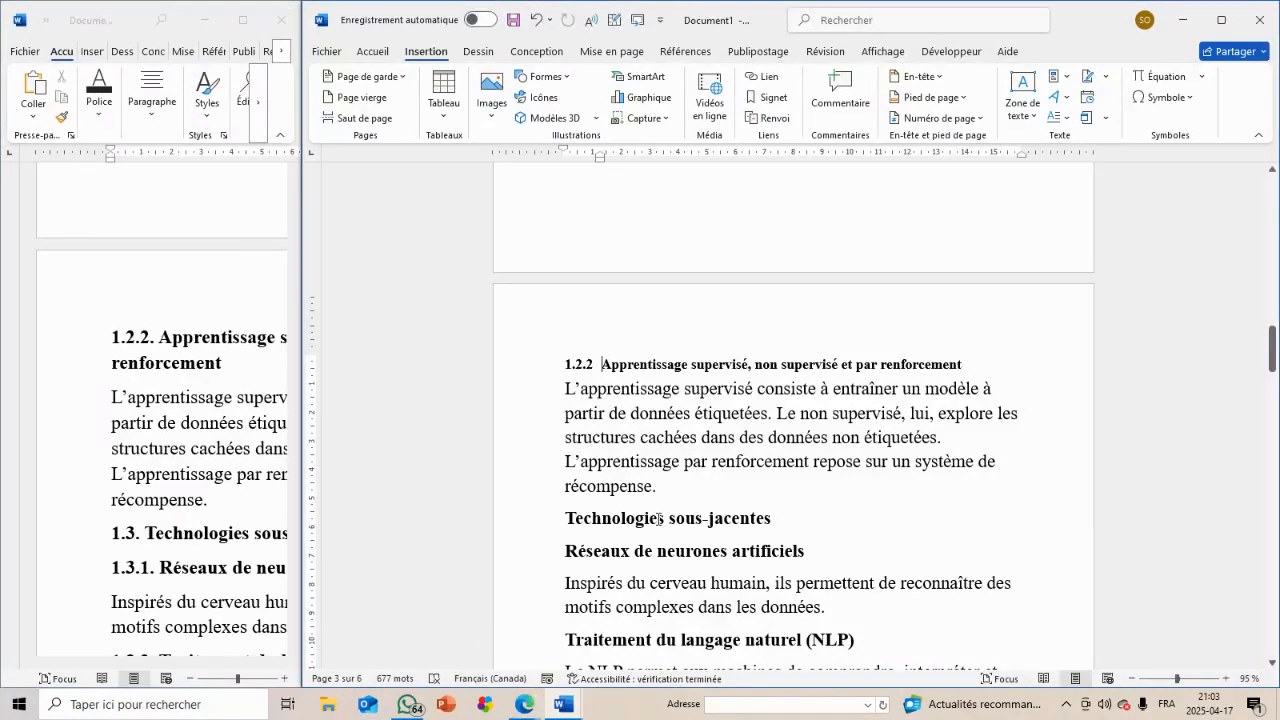
click(384, 57)
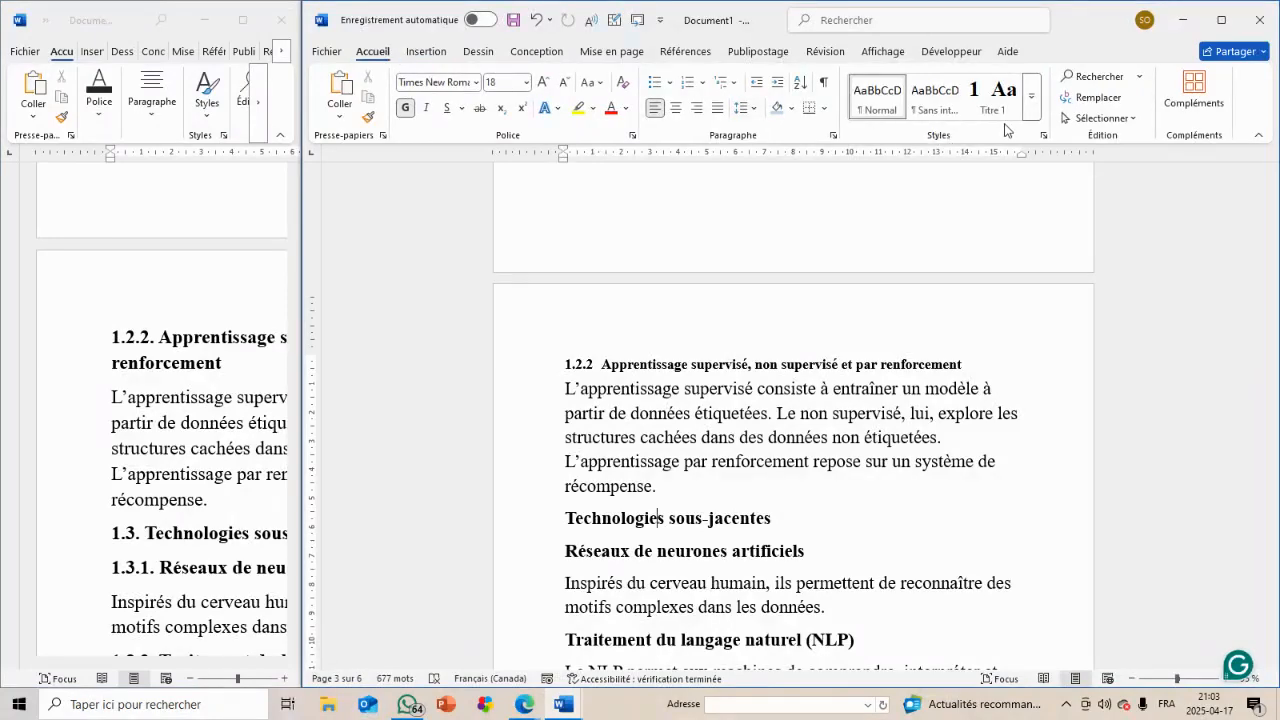
click(1031, 117)
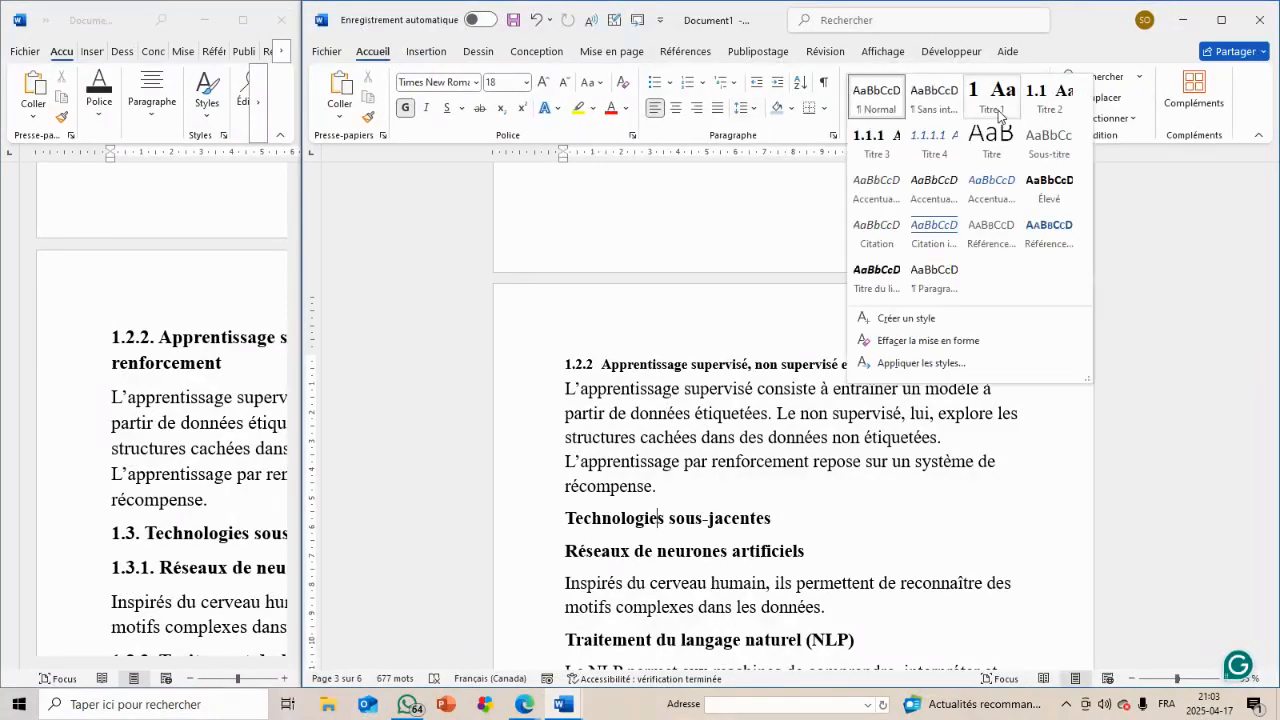
key(Escape)
key(ctrl+alt+2)
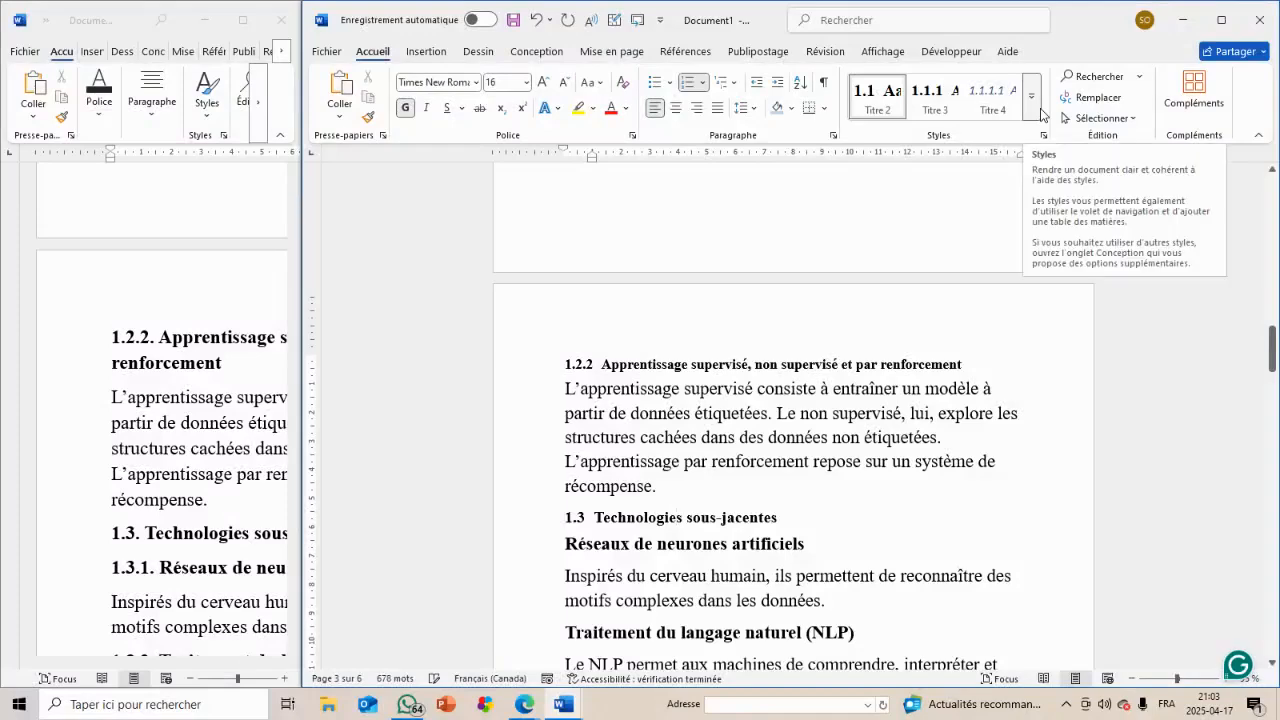
click(715, 548)
click(935, 97)
scroll(794, 510, down, 2)
Consult the reference document's section 1.3 and try the Titre 2 style on "Traitement du langage naturel (NLP)"
click(795, 508)
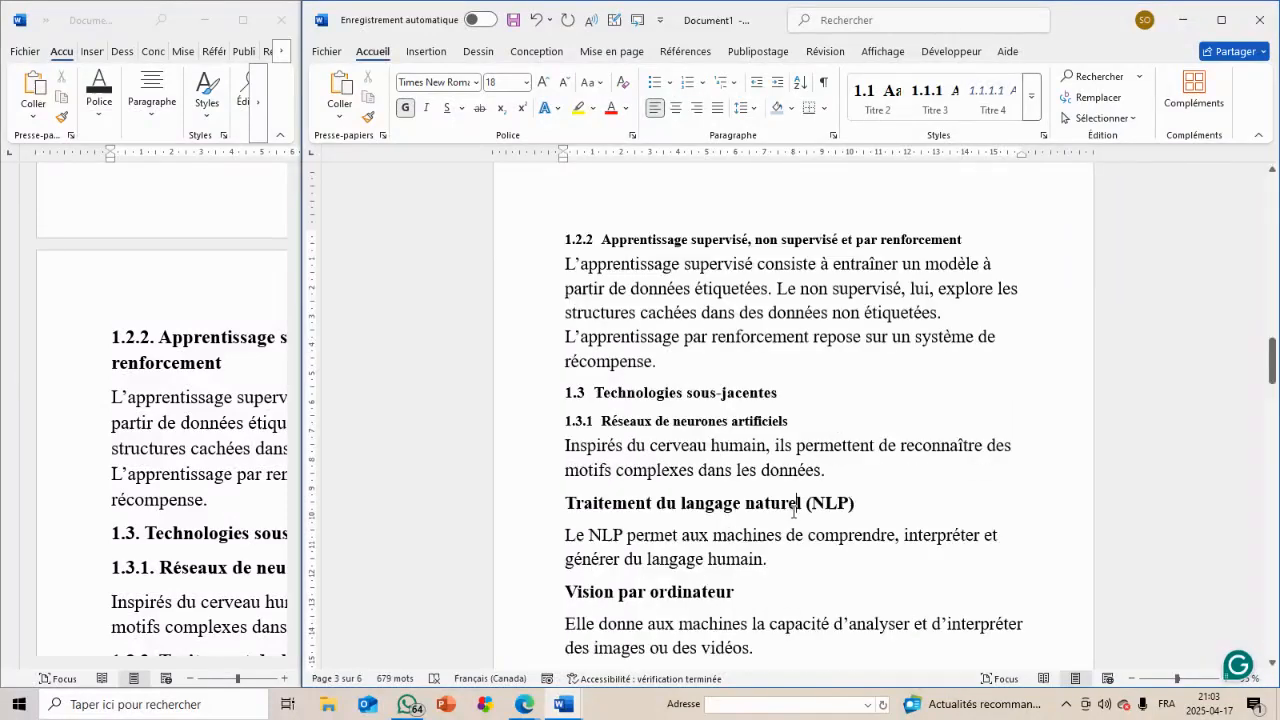
click(256, 485)
scroll(255, 484, down, 2)
scroll(255, 484, down, 4)
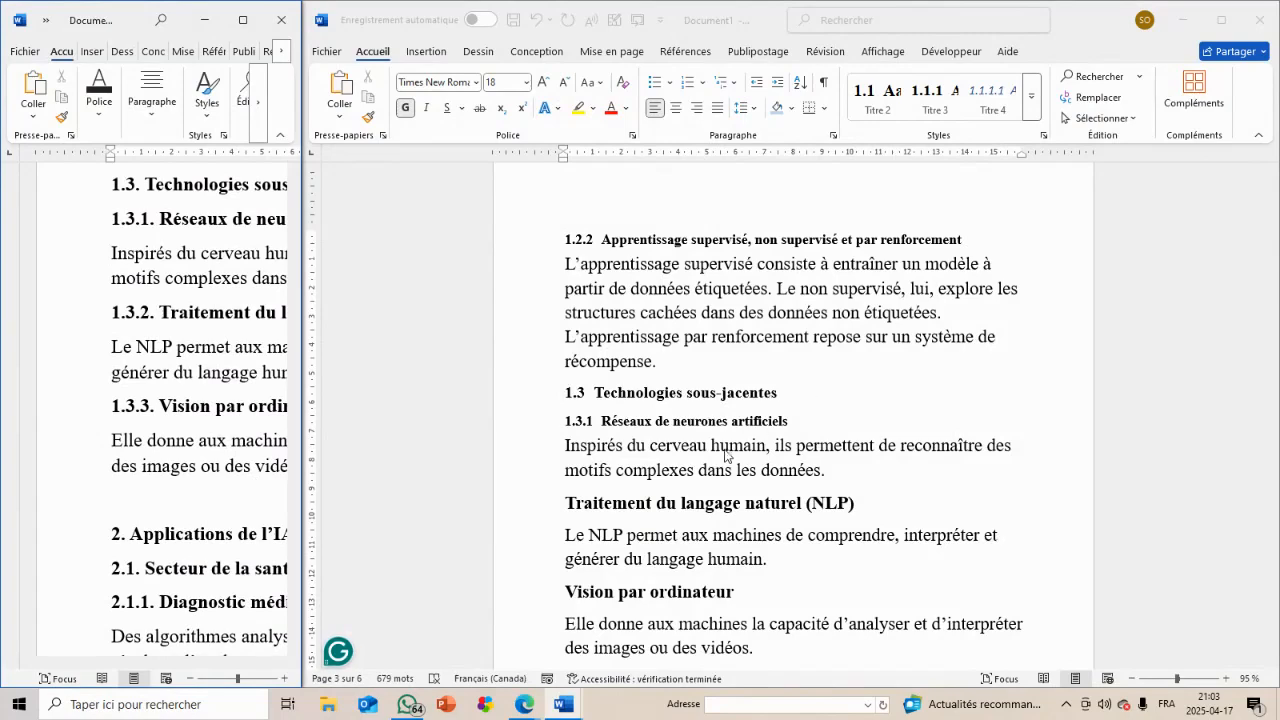
click(799, 503)
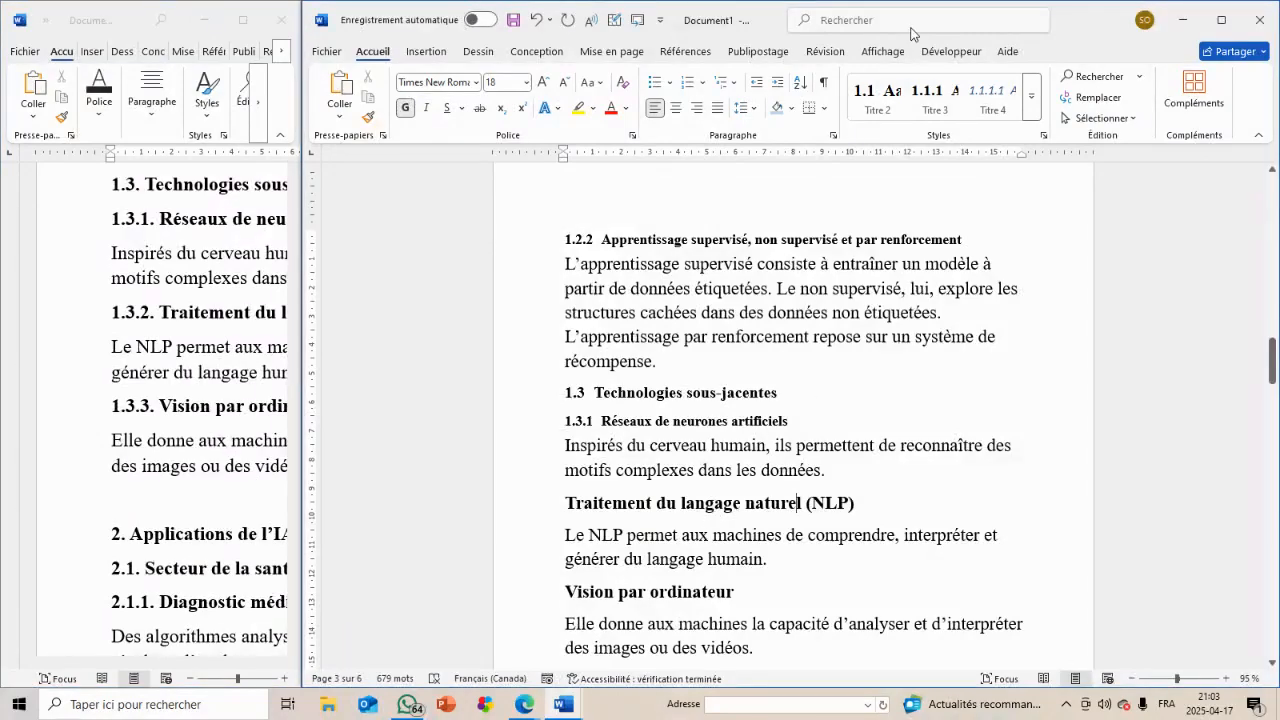
click(878, 92)
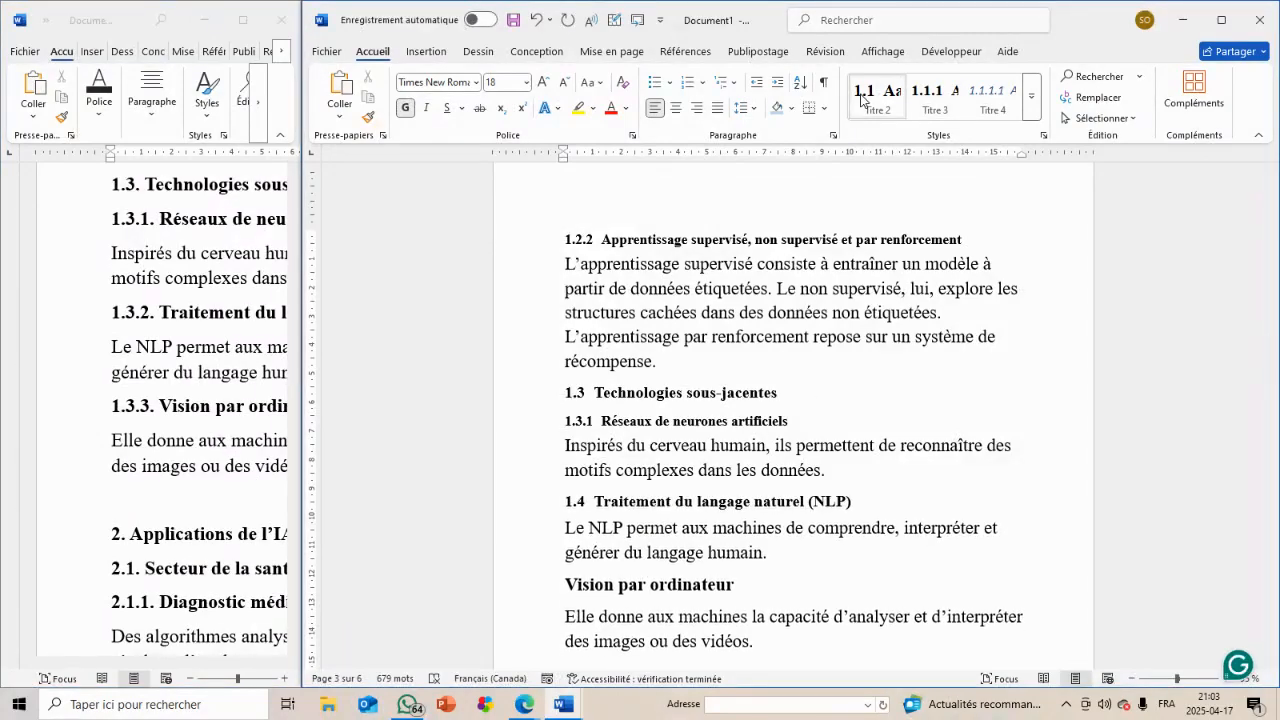
click(651, 584)
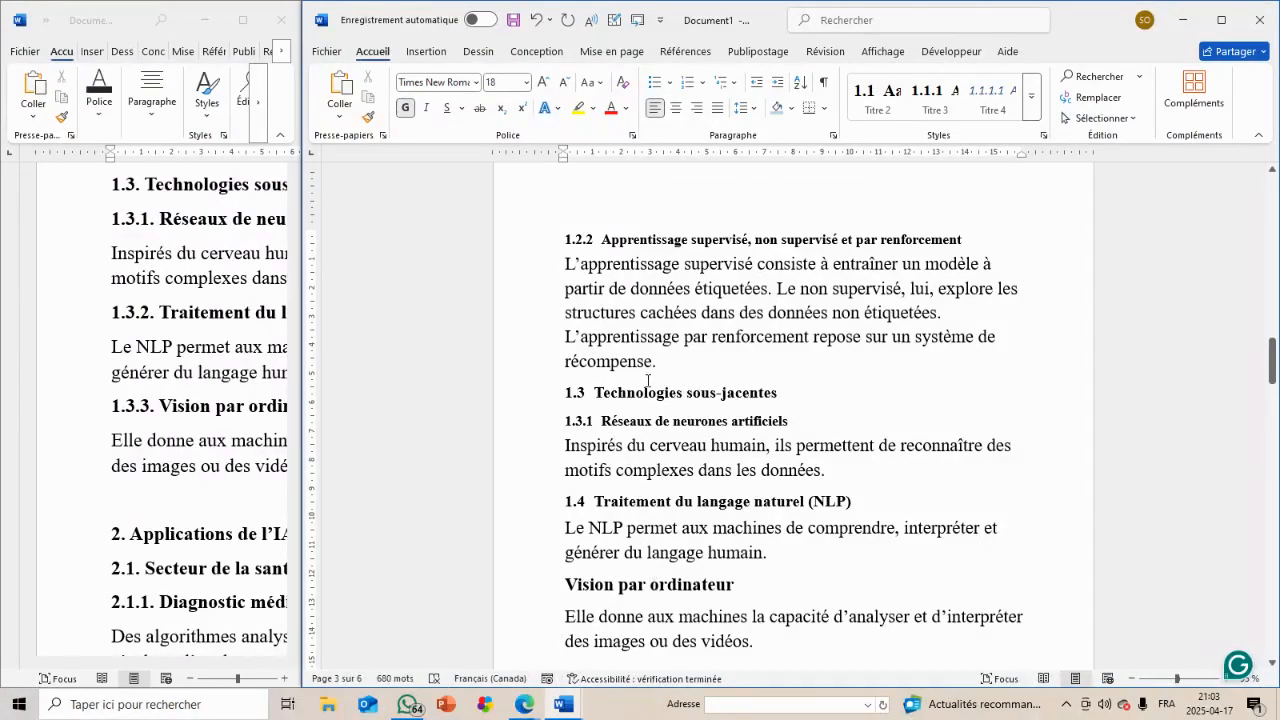
Apply the Titre 3 style to the headings "Traitement du langage naturel (NLP)" and "Vision par ordinateur"
click(648, 503)
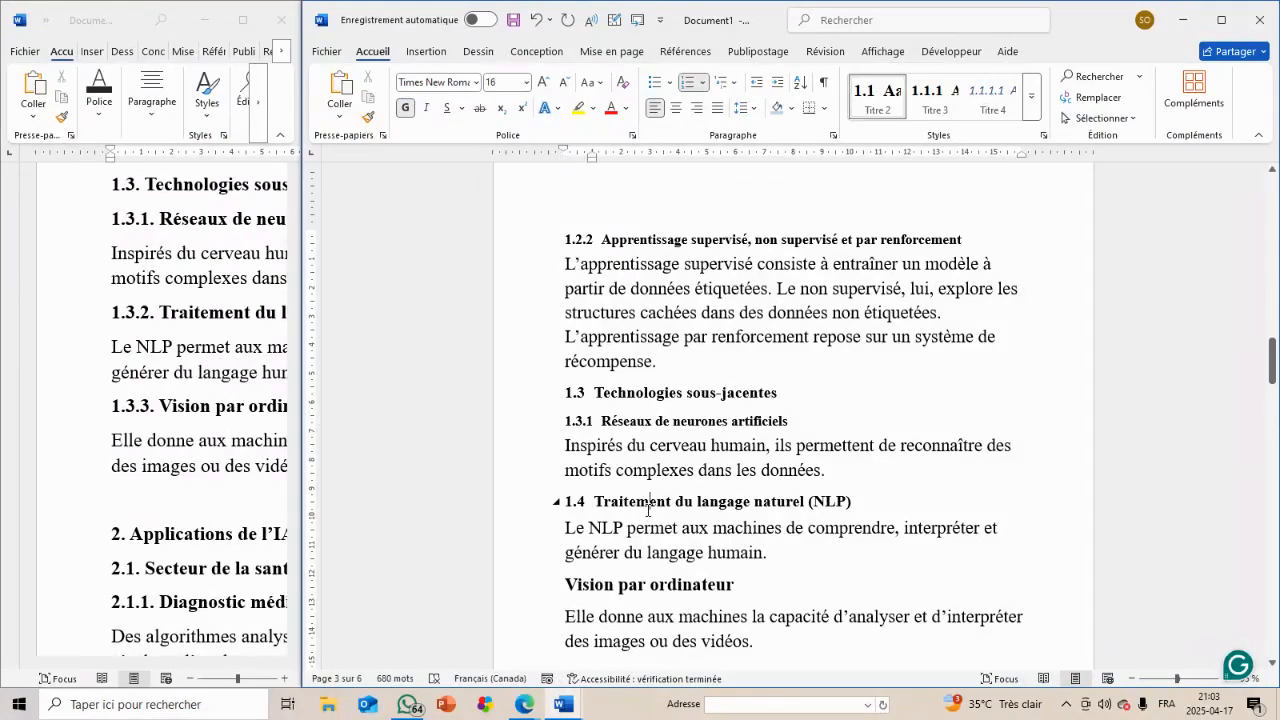
click(925, 100)
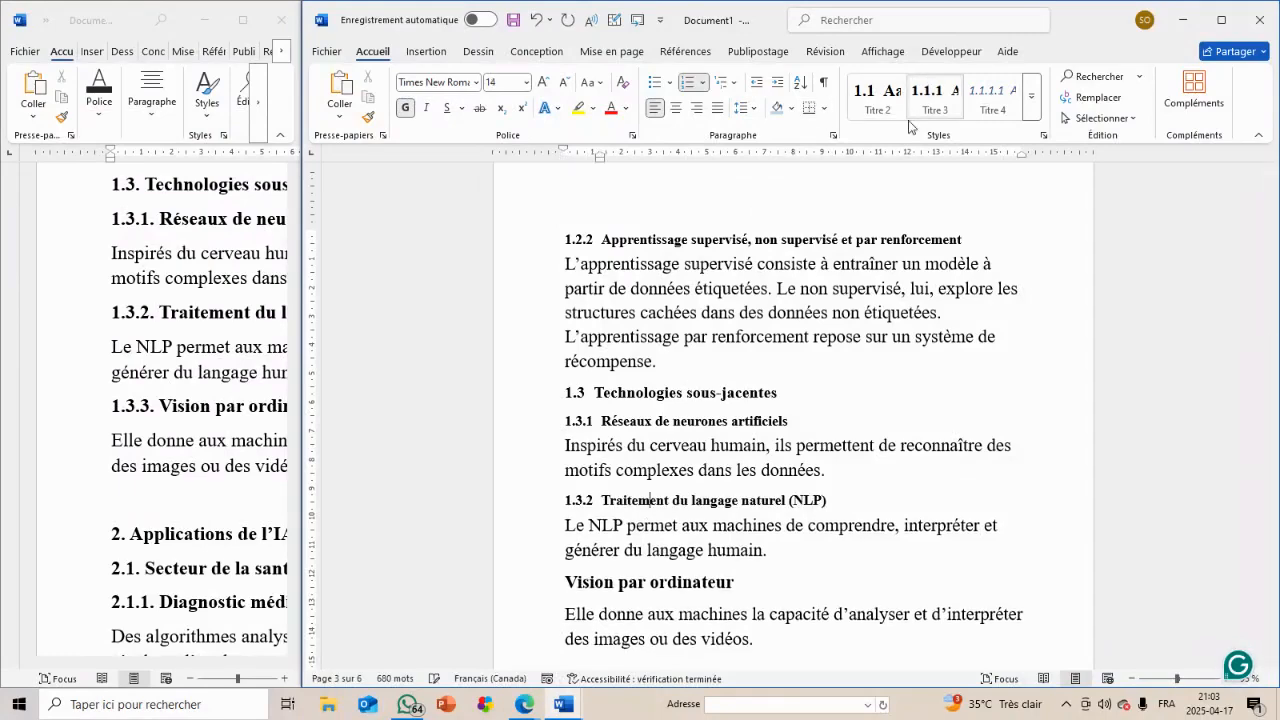
click(688, 581)
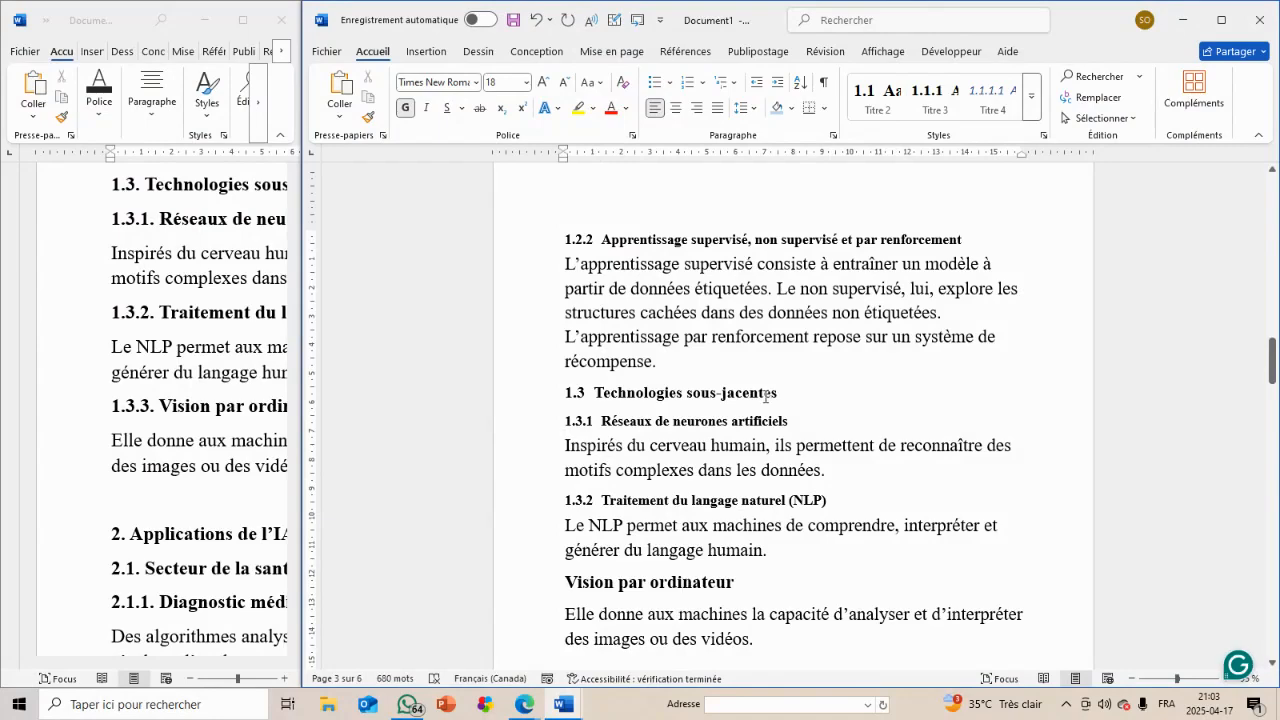
click(936, 93)
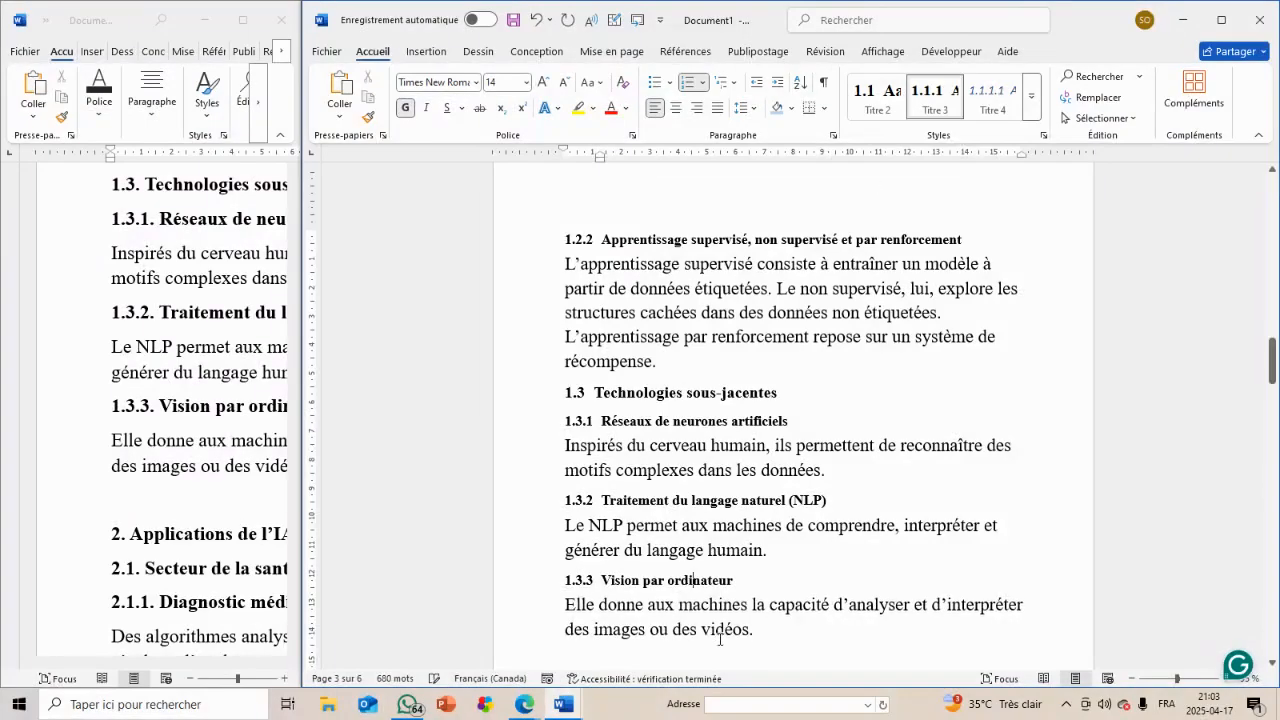
Apply the Titre 1 style to "Applications de l'IA dans différents secteurs" and Titre 2 to "Secteur de la santé"
scroll(719, 638, down, 3)
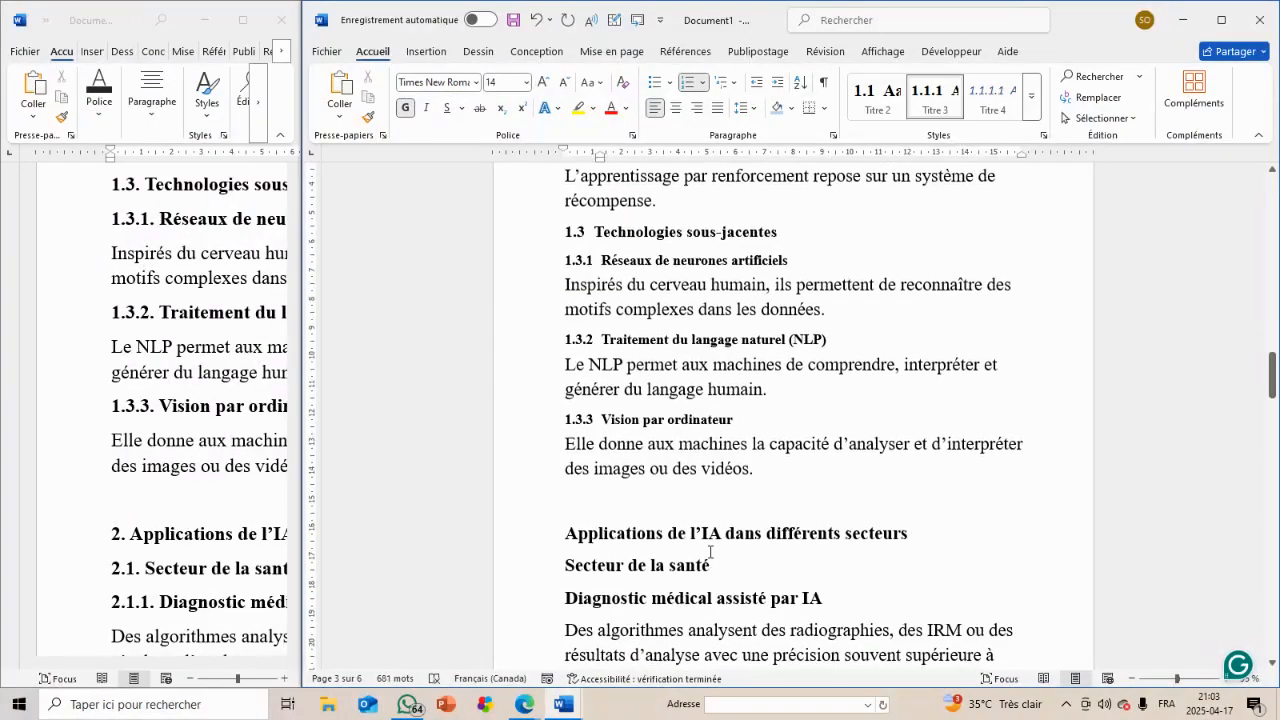
click(698, 546)
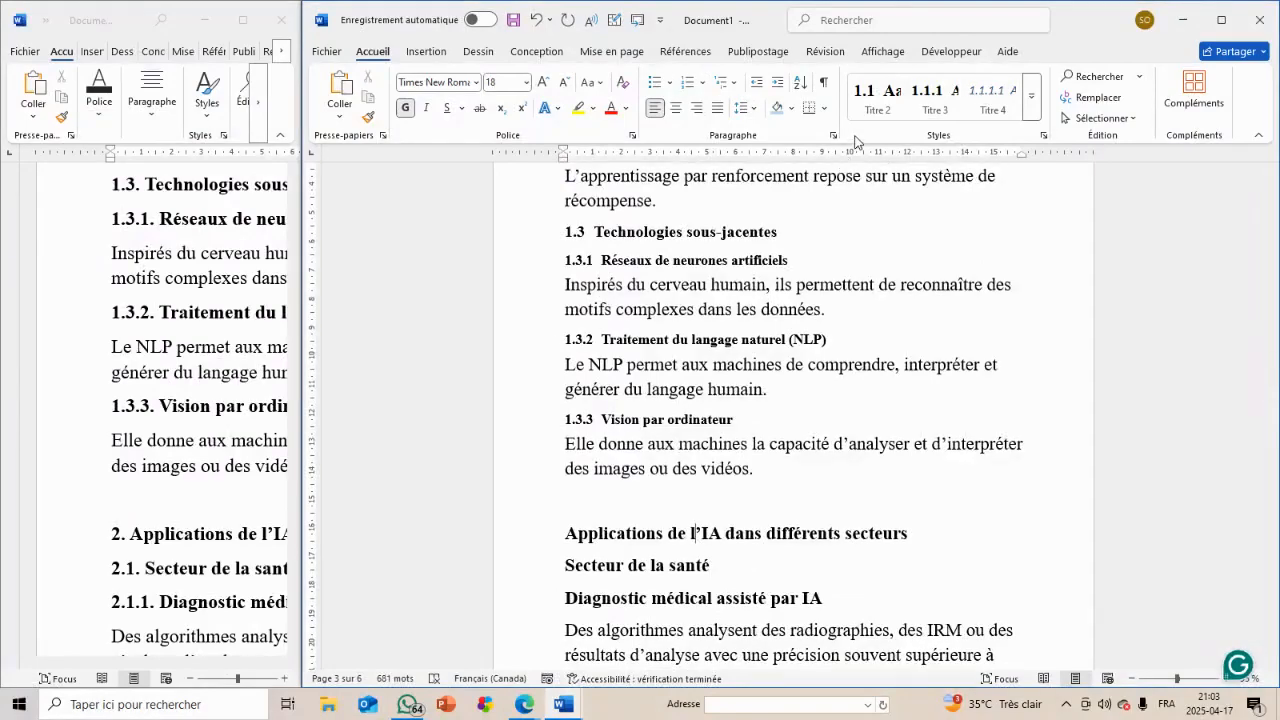
click(1031, 100)
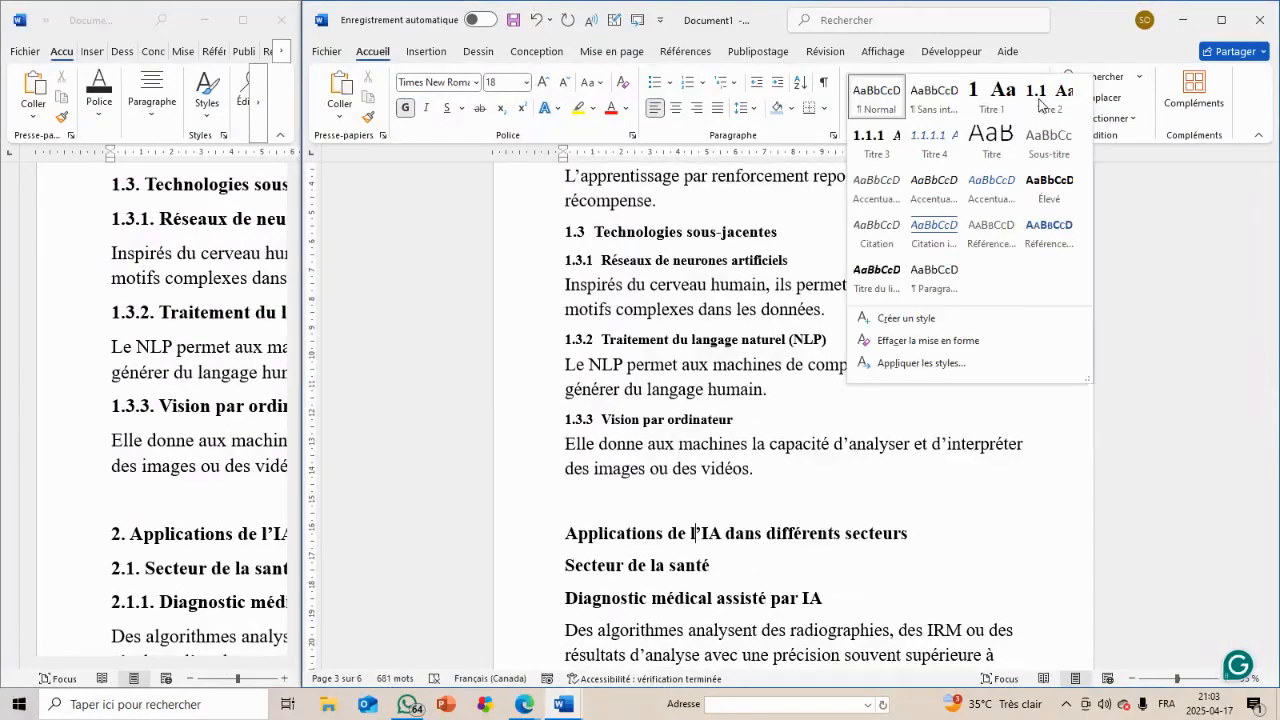
key(Escape)
click(975, 92)
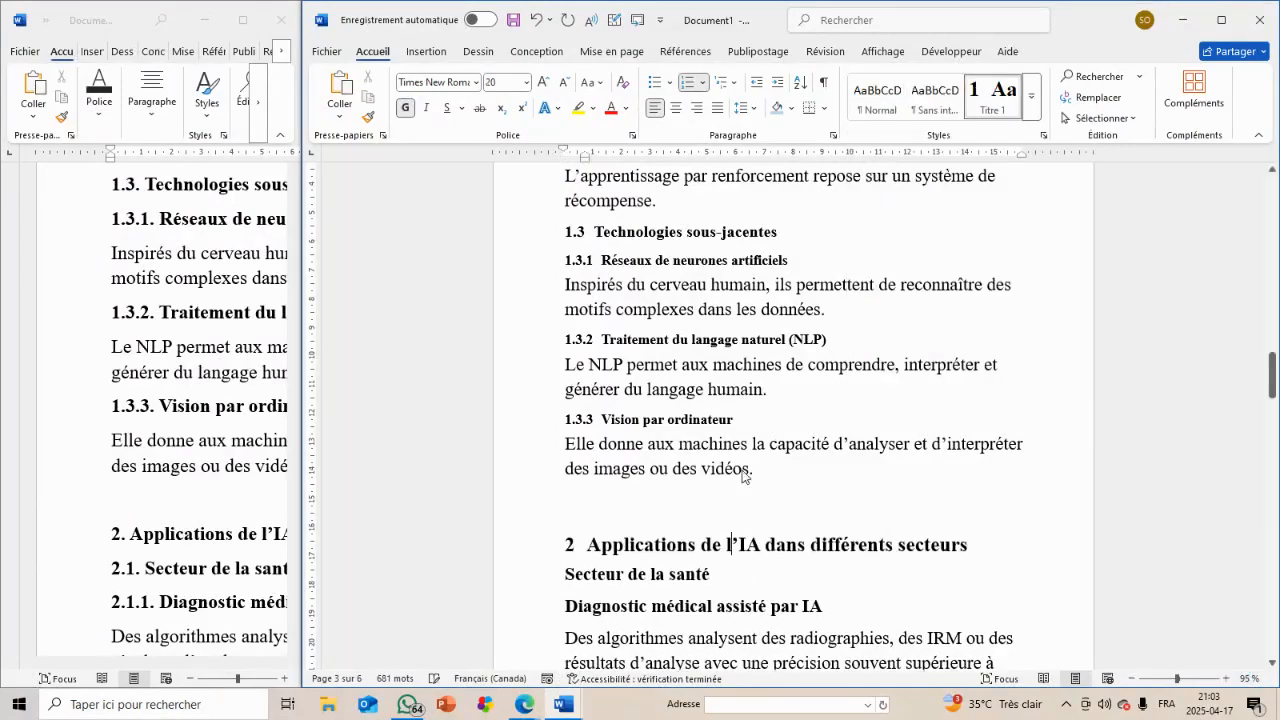
click(685, 575)
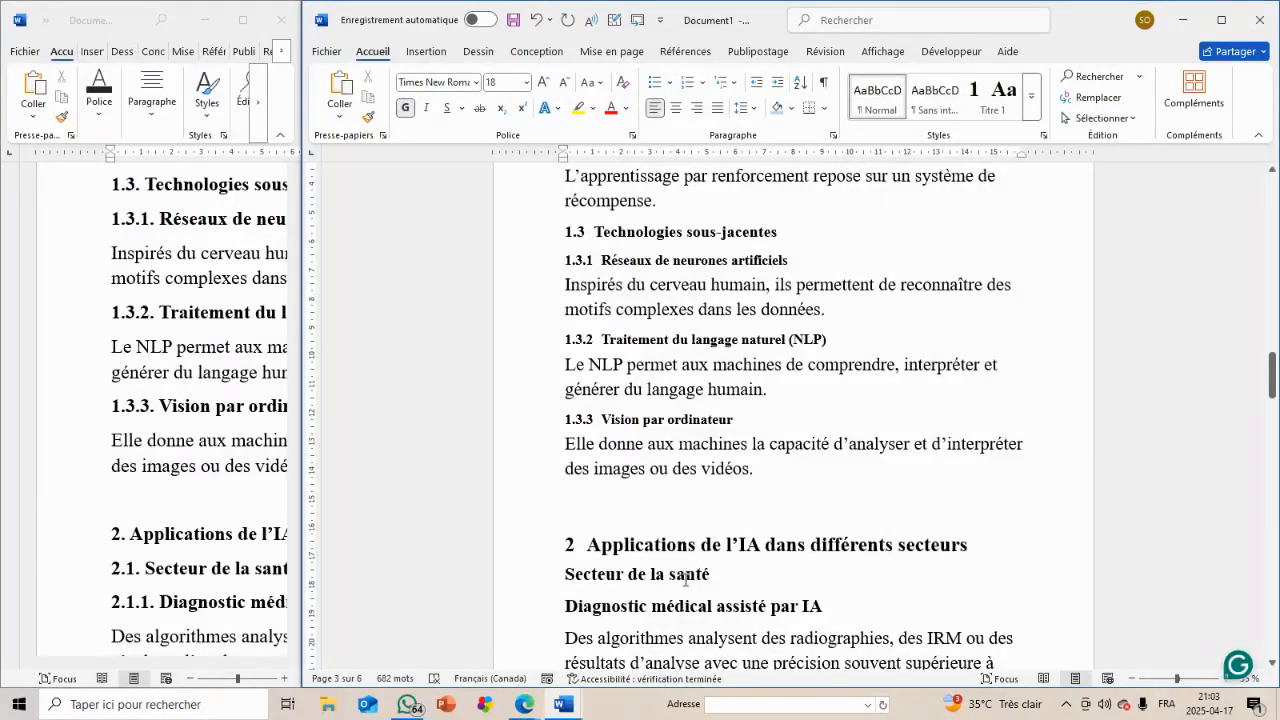
click(1031, 97)
click(1035, 95)
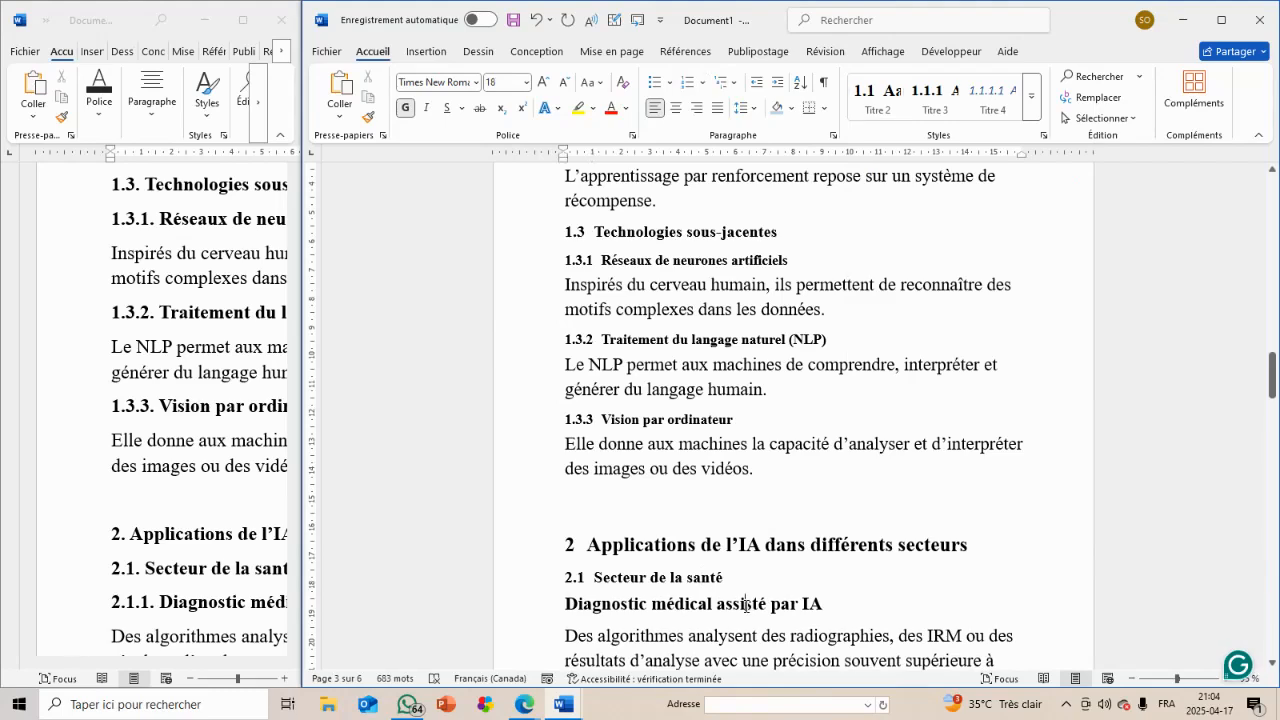
Apply the Titre 3 style to the headings "Diagnostic médical assisté par IA" and "Chirurgie robotisée"
click(933, 95)
scroll(665, 370, down, 3)
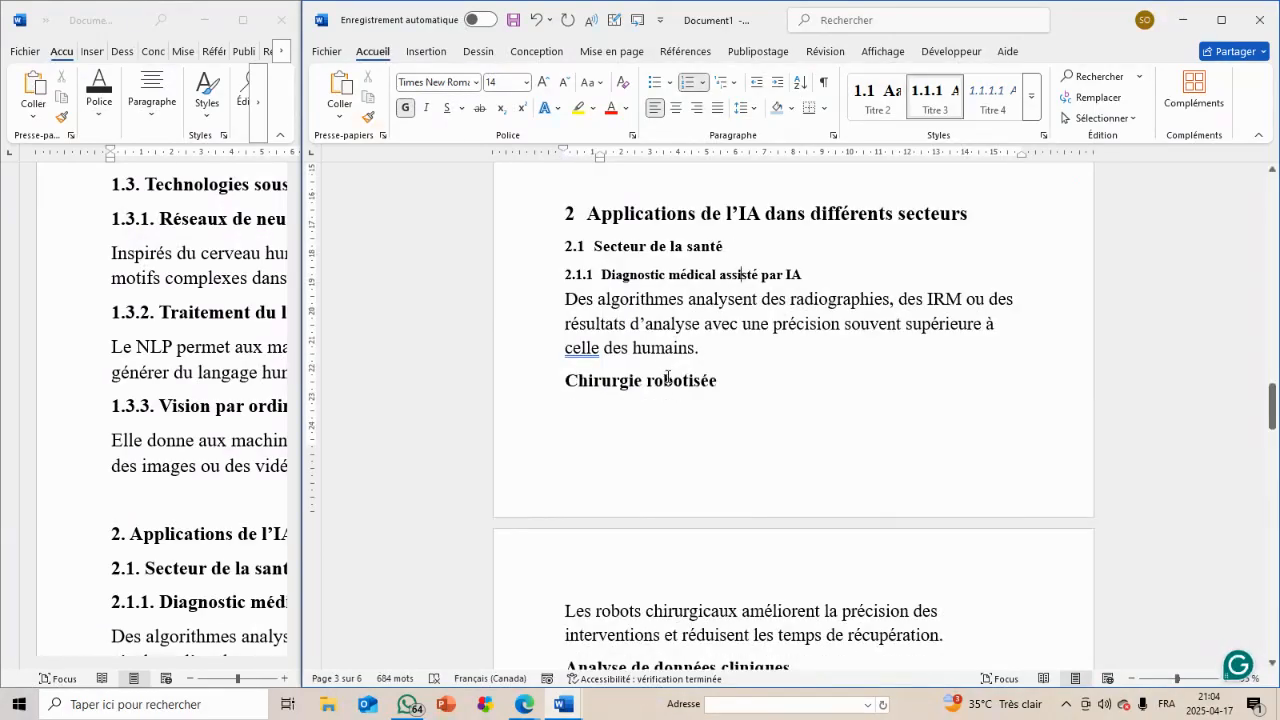
click(665, 378)
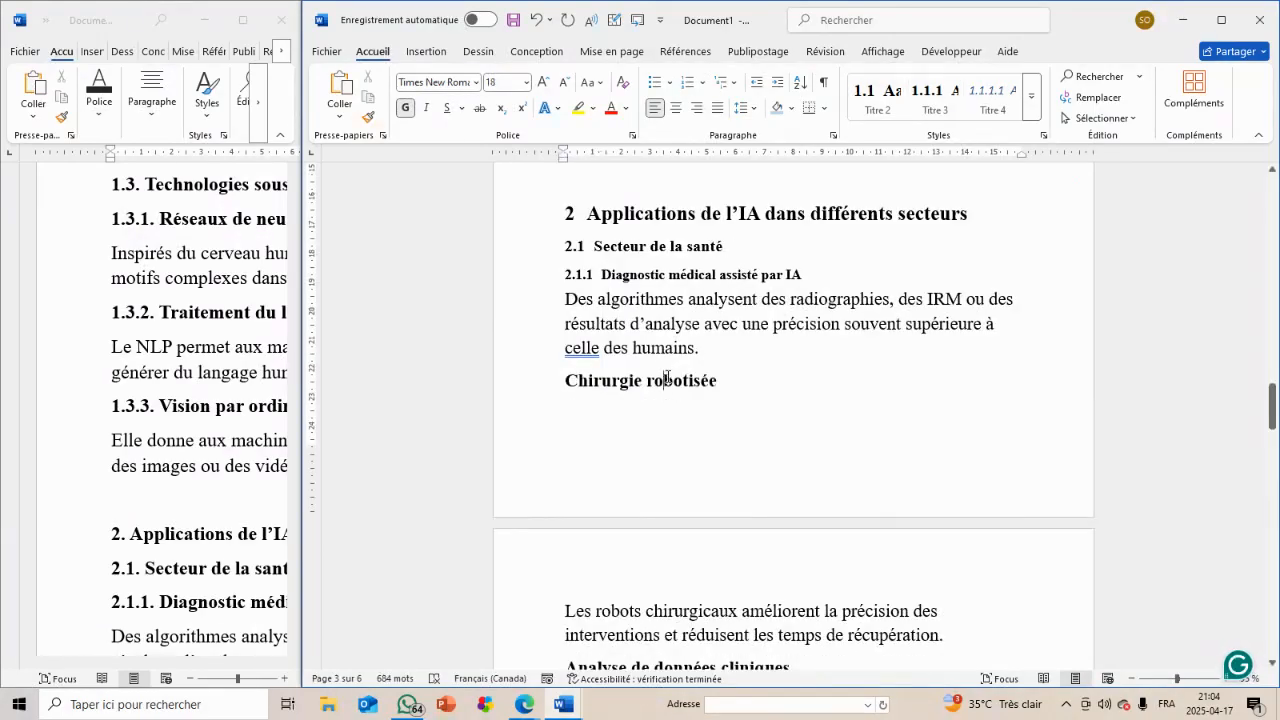
click(941, 97)
scroll(725, 432, down, 2)
Update the entire table of contents at the start of the document to include the newly styled headings
scroll(725, 432, up, 3)
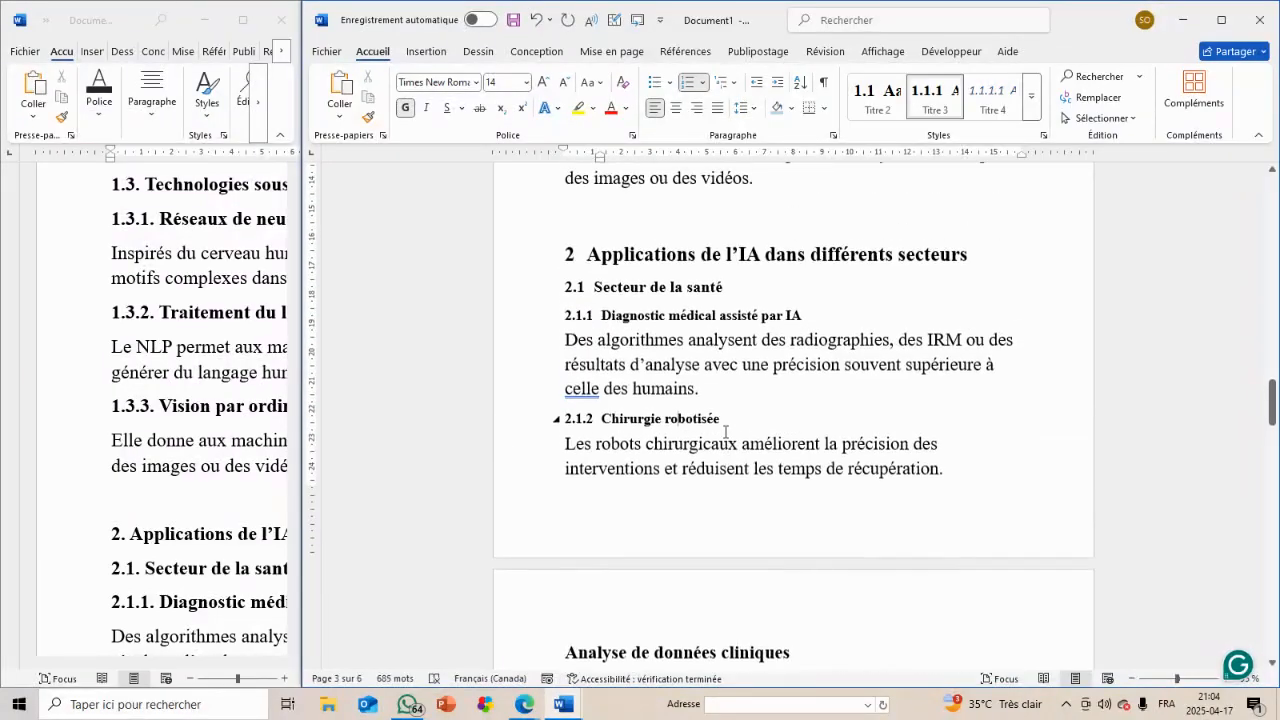
scroll(725, 432, up, 5)
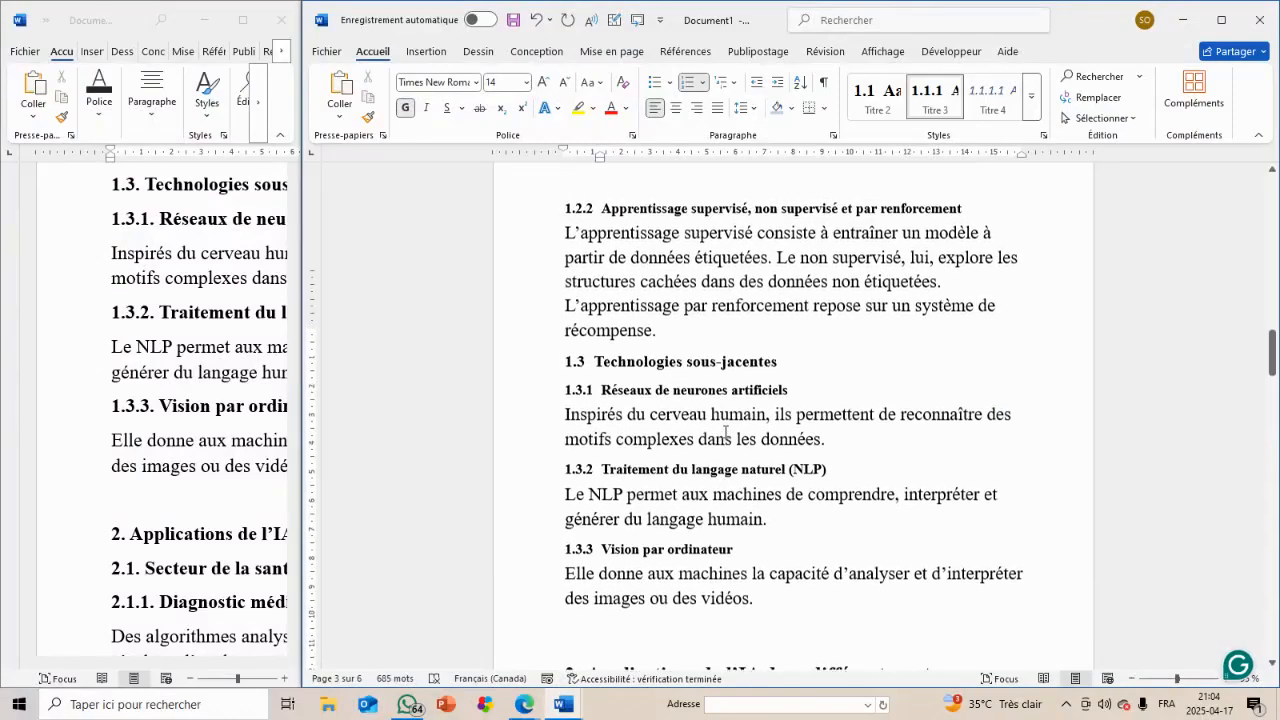
scroll(725, 432, up, 4)
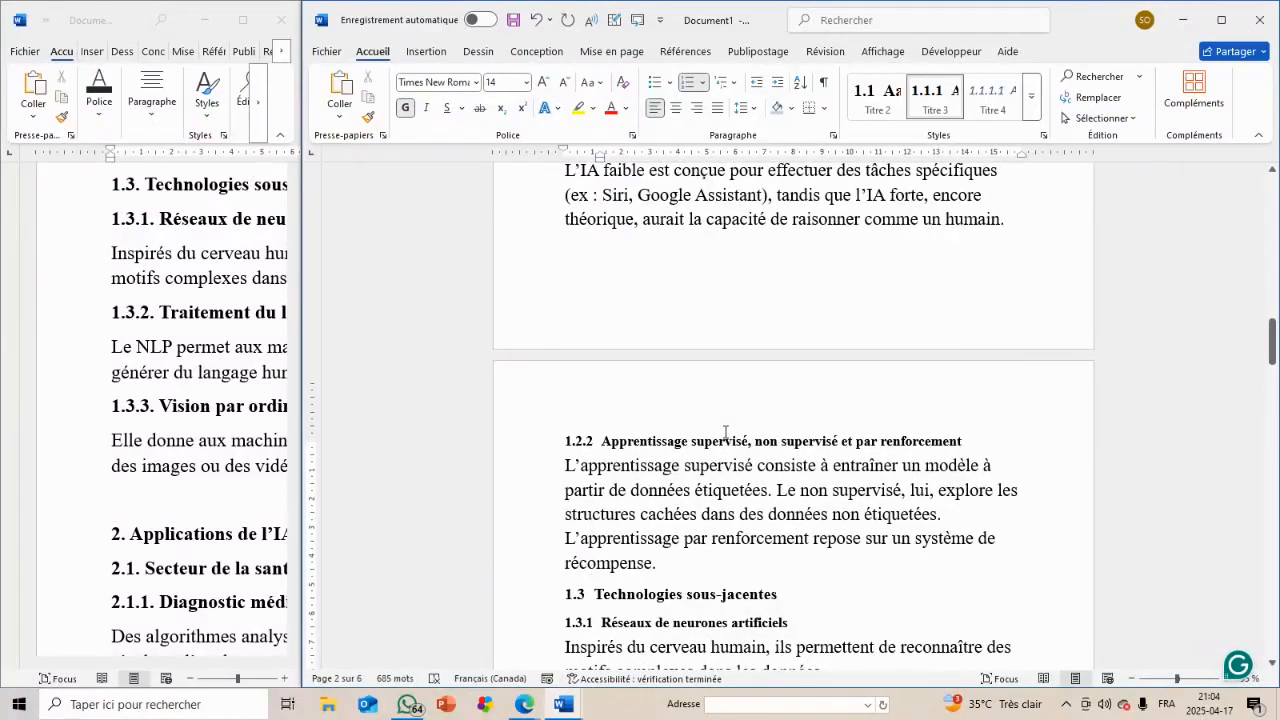
scroll(725, 432, up, 10)
scroll(725, 432, up, 5)
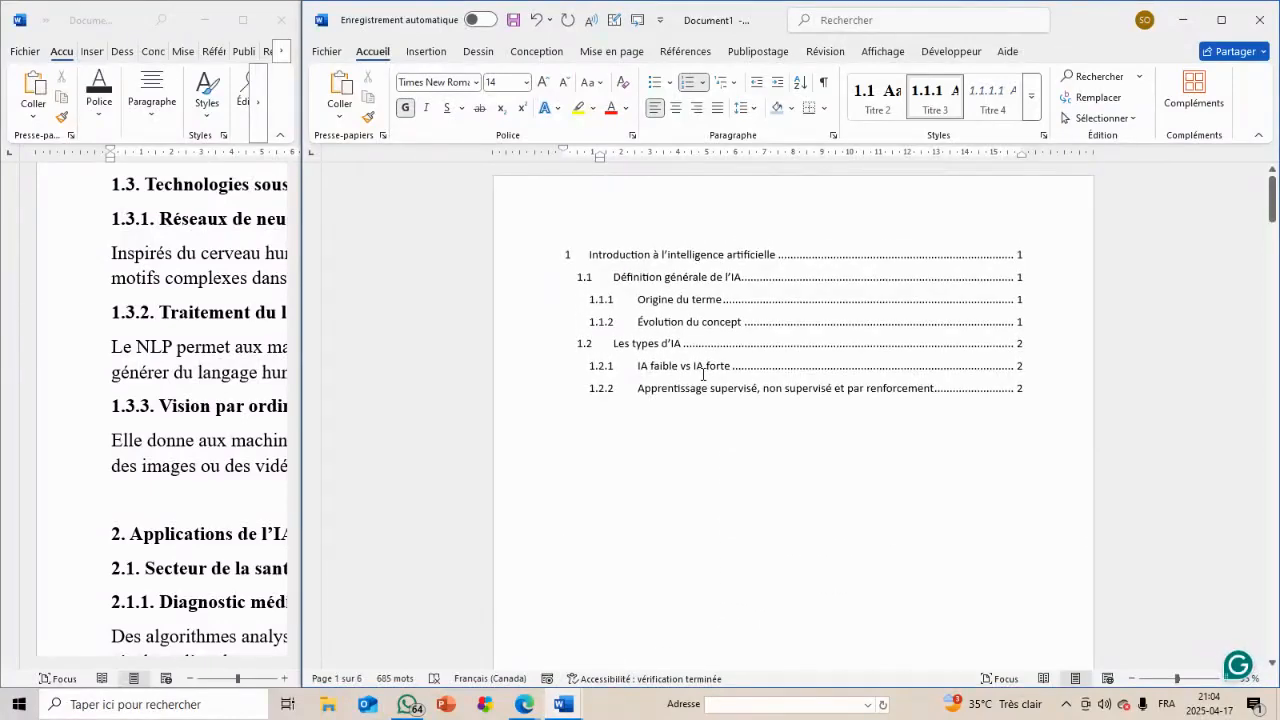
click(703, 372)
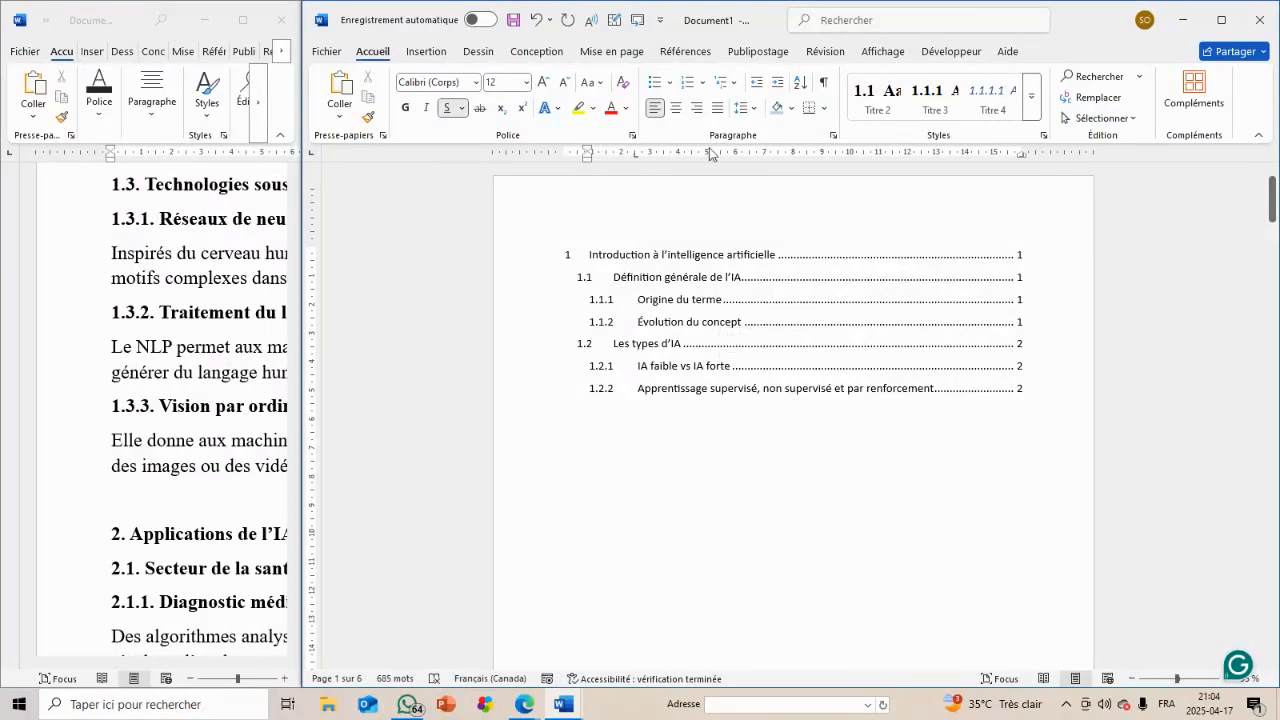
click(686, 51)
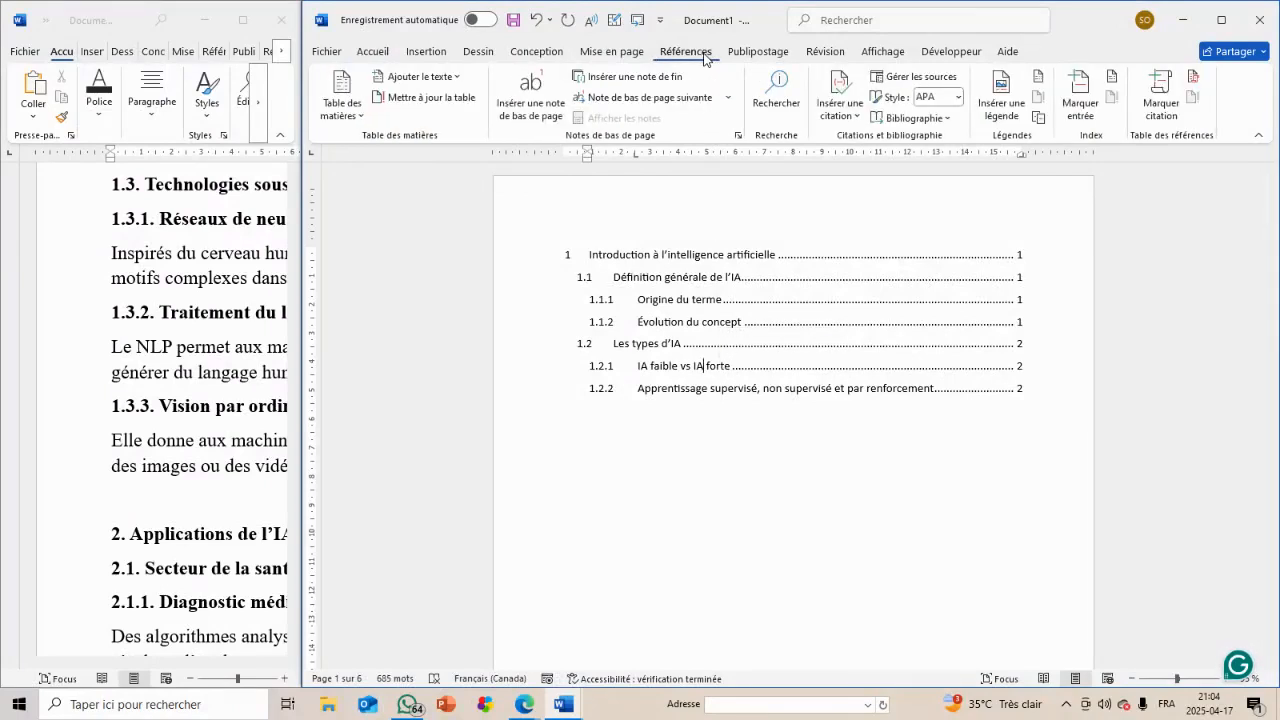
click(433, 96)
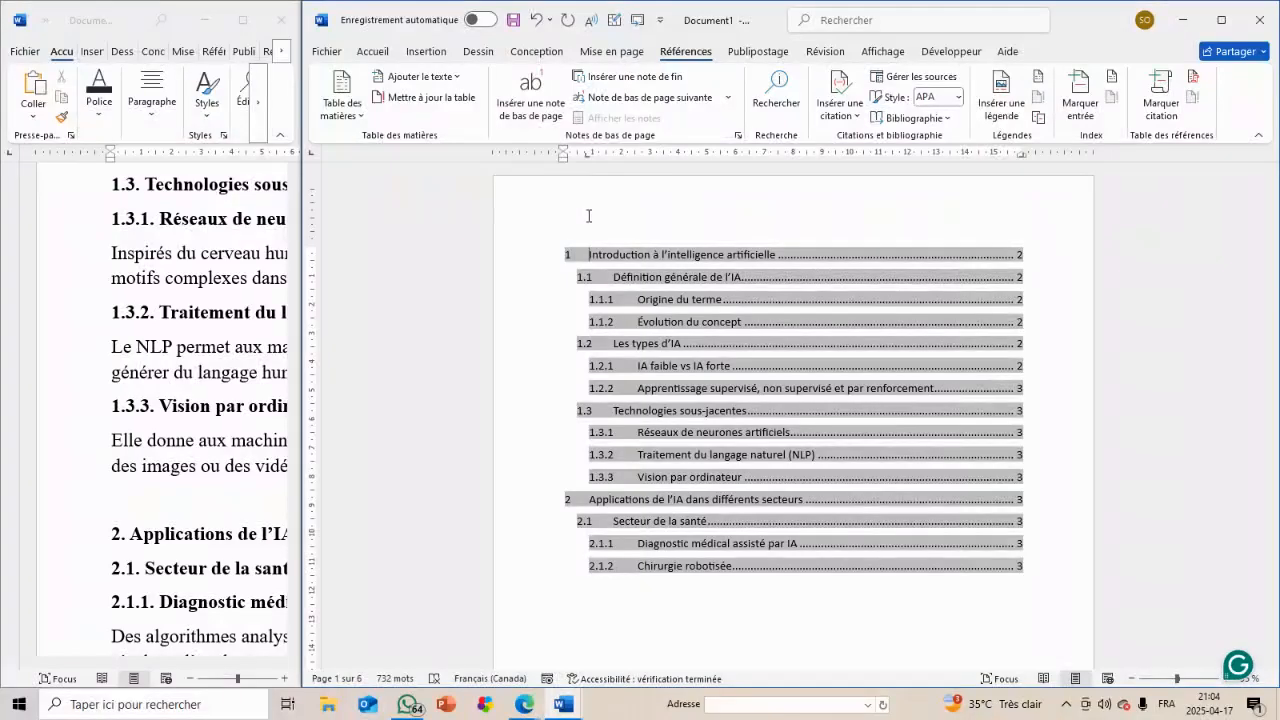
click(732, 530)
scroll(732, 535, down, 2)
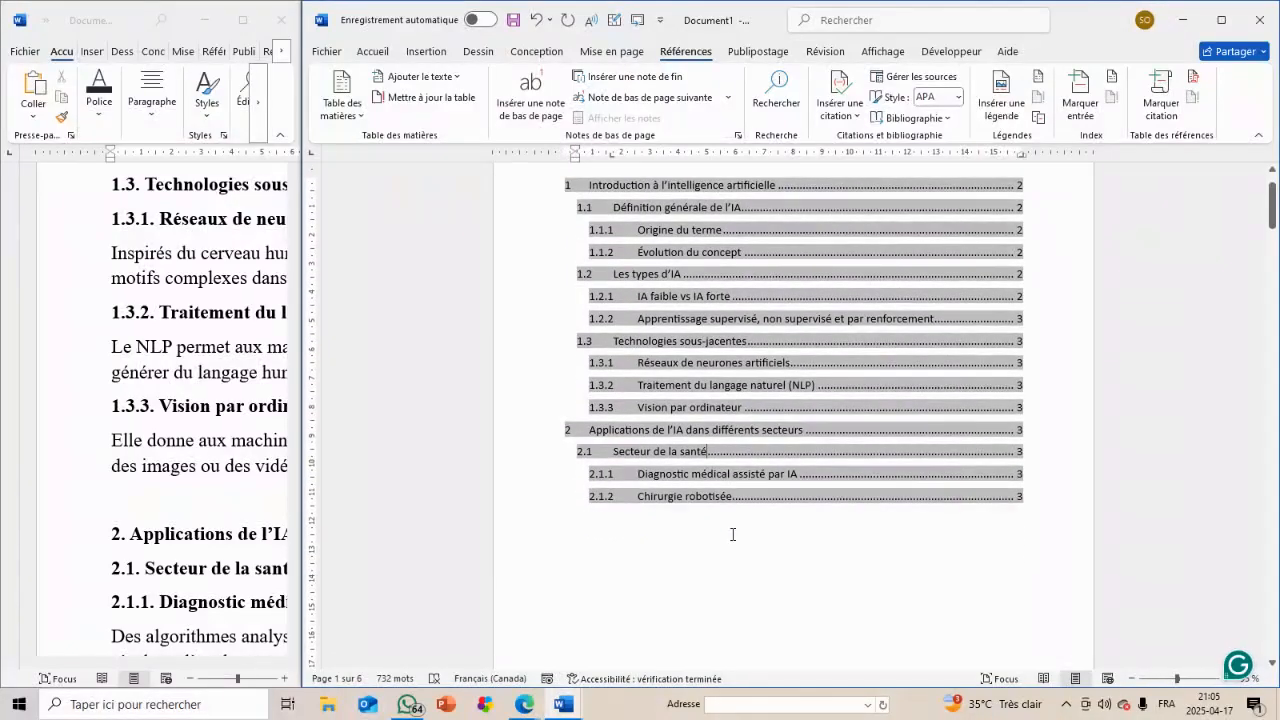
Change the whole table of contents to Times New Roman and enlarge its text by several font size increments
scroll(732, 535, up, 2)
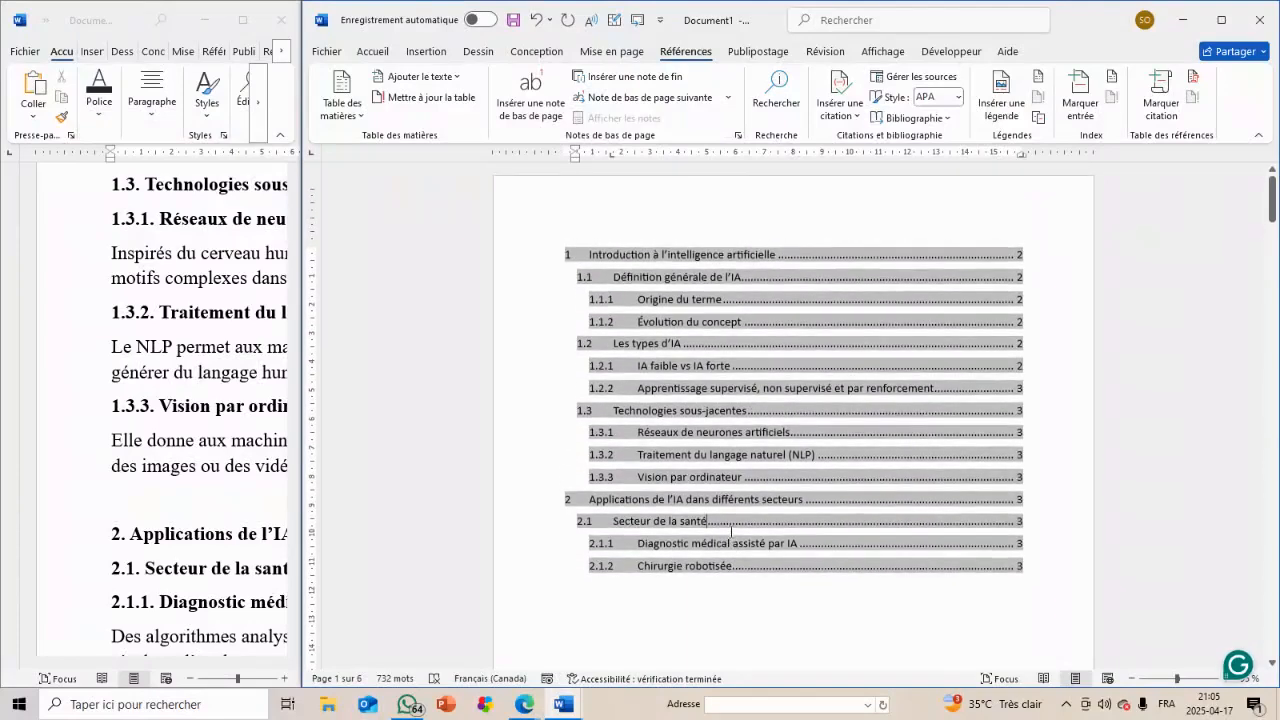
click(640, 331)
mouse_move(561, 251)
mouse_down()
mouse_move(569, 591)
mouse_move(1025, 575)
mouse_up()
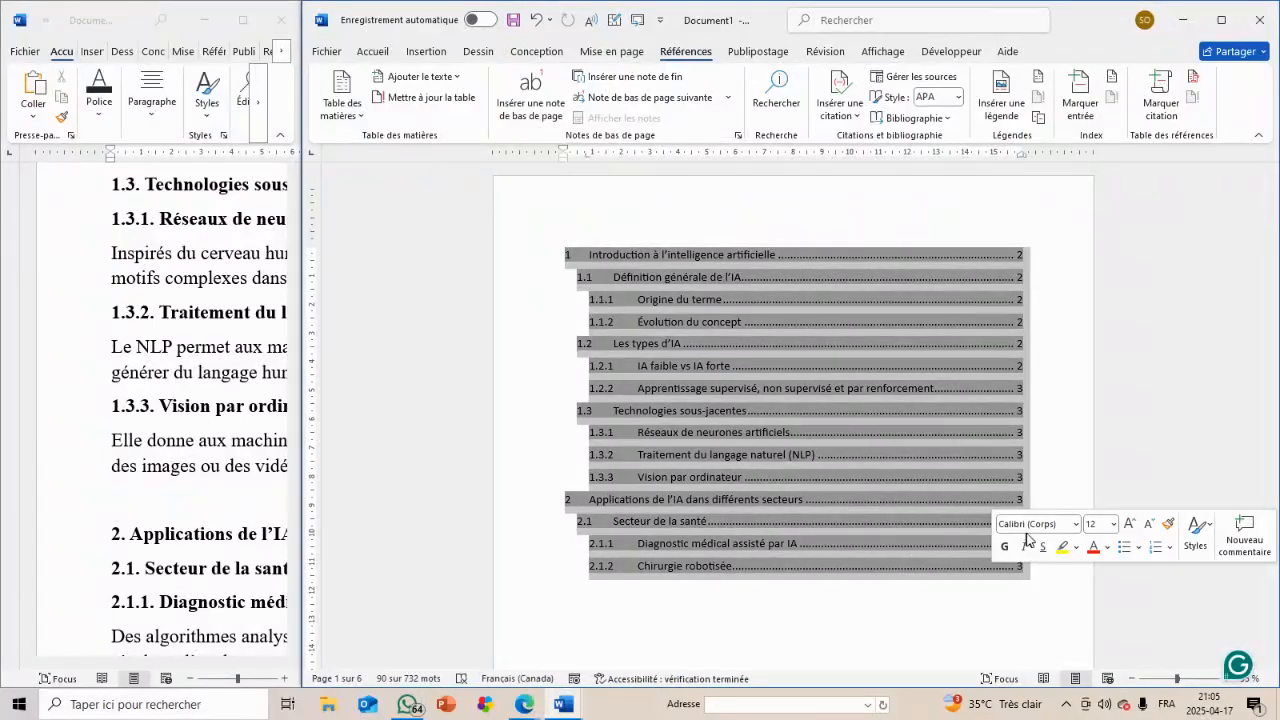
click(1029, 527)
text(Times New Roman)
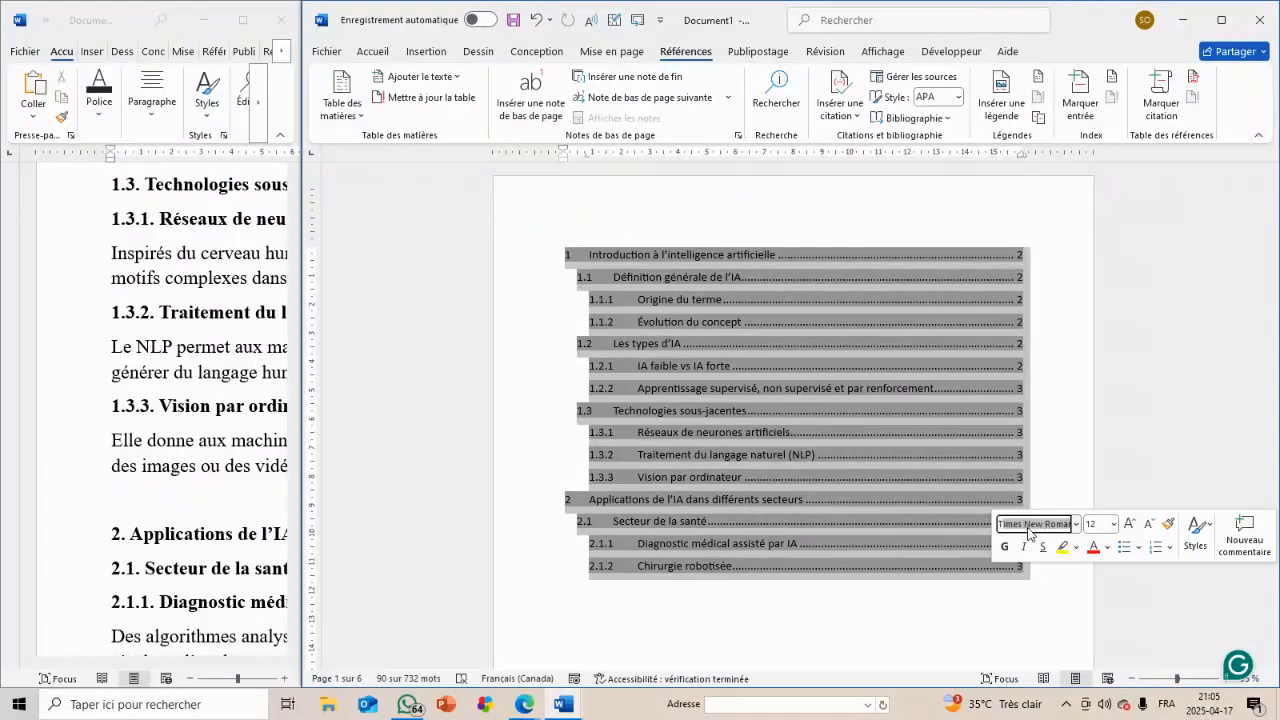
key(Return)
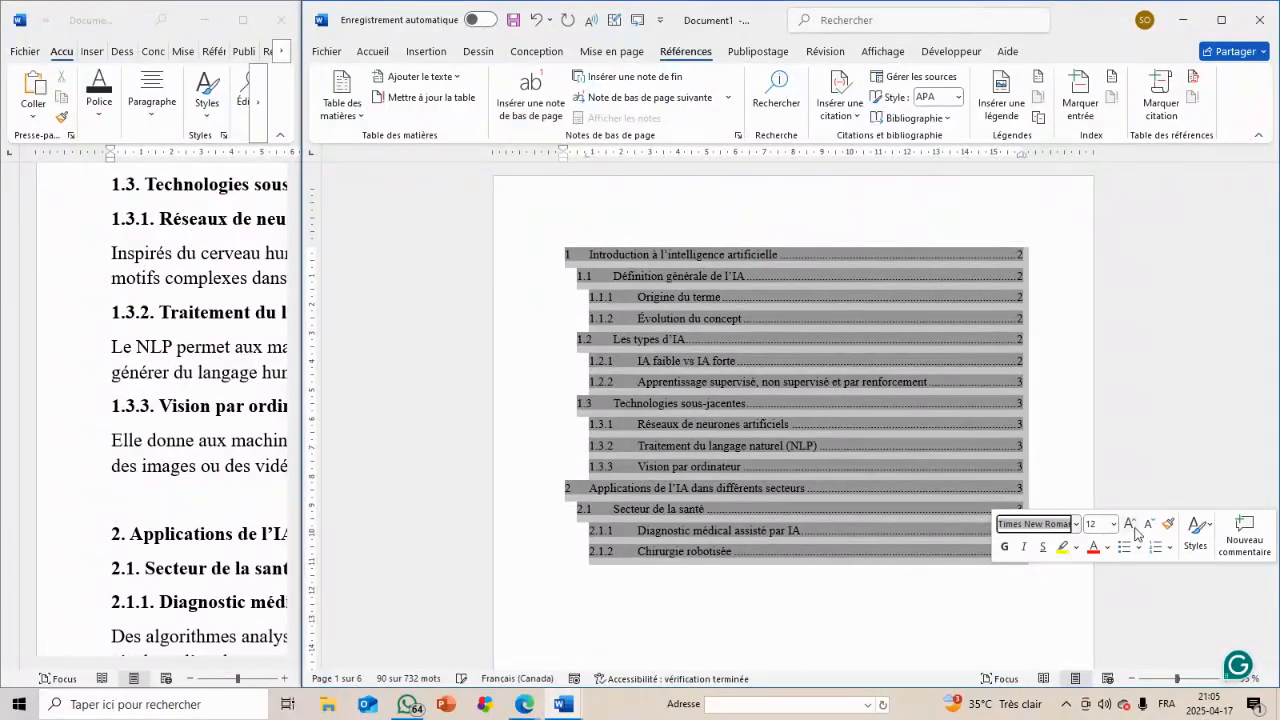
click(1132, 527)
click(1132, 527)
click(1132, 527)
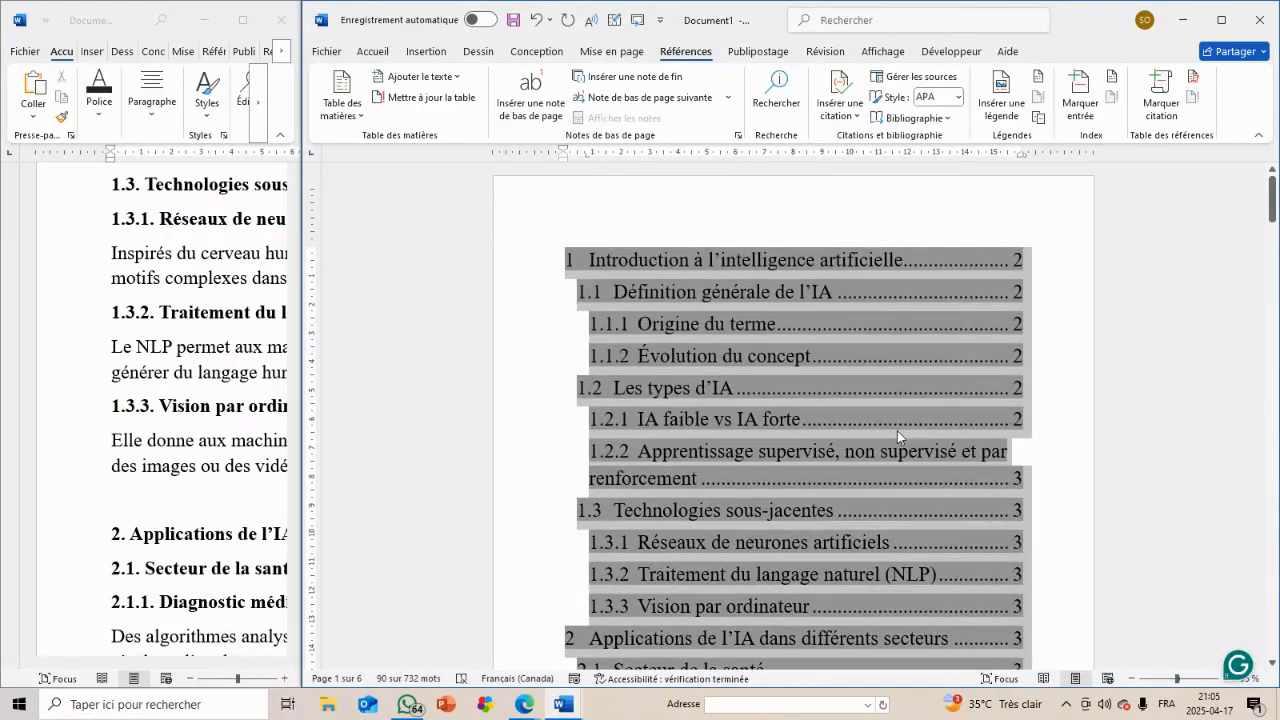
scroll(897, 431, down, 3)
scroll(897, 431, down, 1)
click(923, 575)
scroll(771, 269, up, 4)
Add the title "TABLE DE MATIERE :" on a new line above the table of contents and underline its words
click(771, 267)
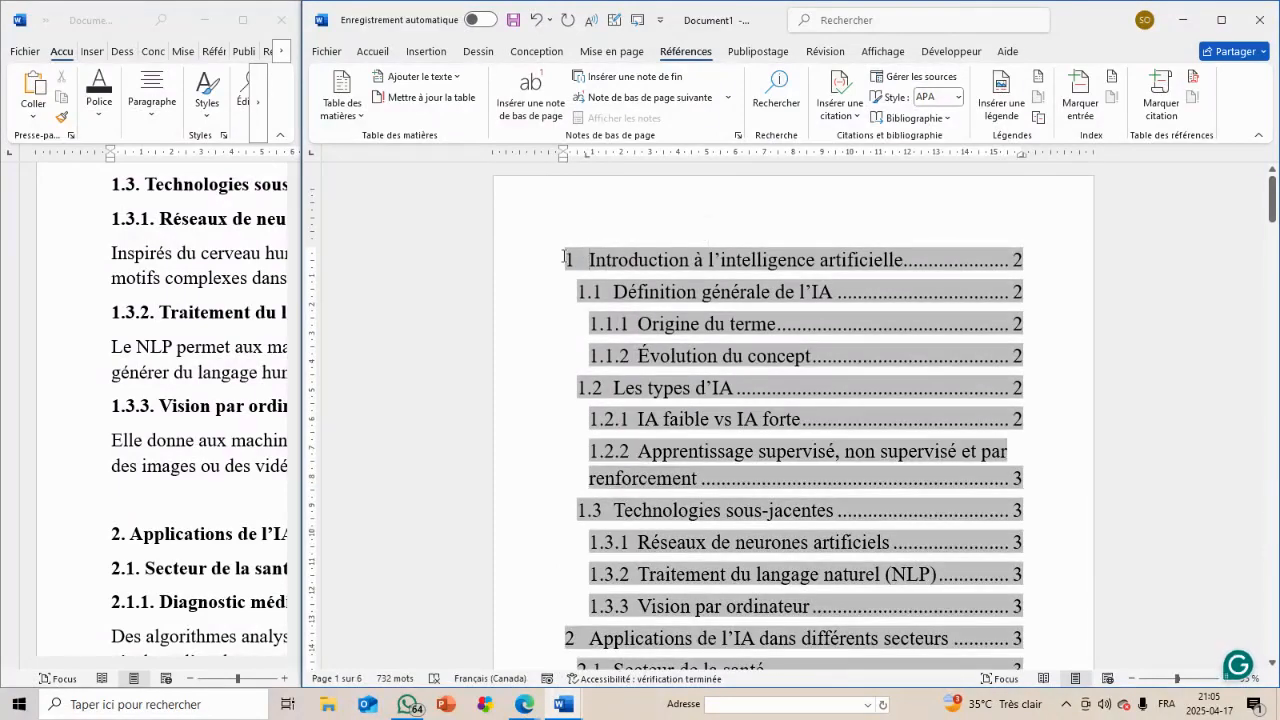
key(Return)
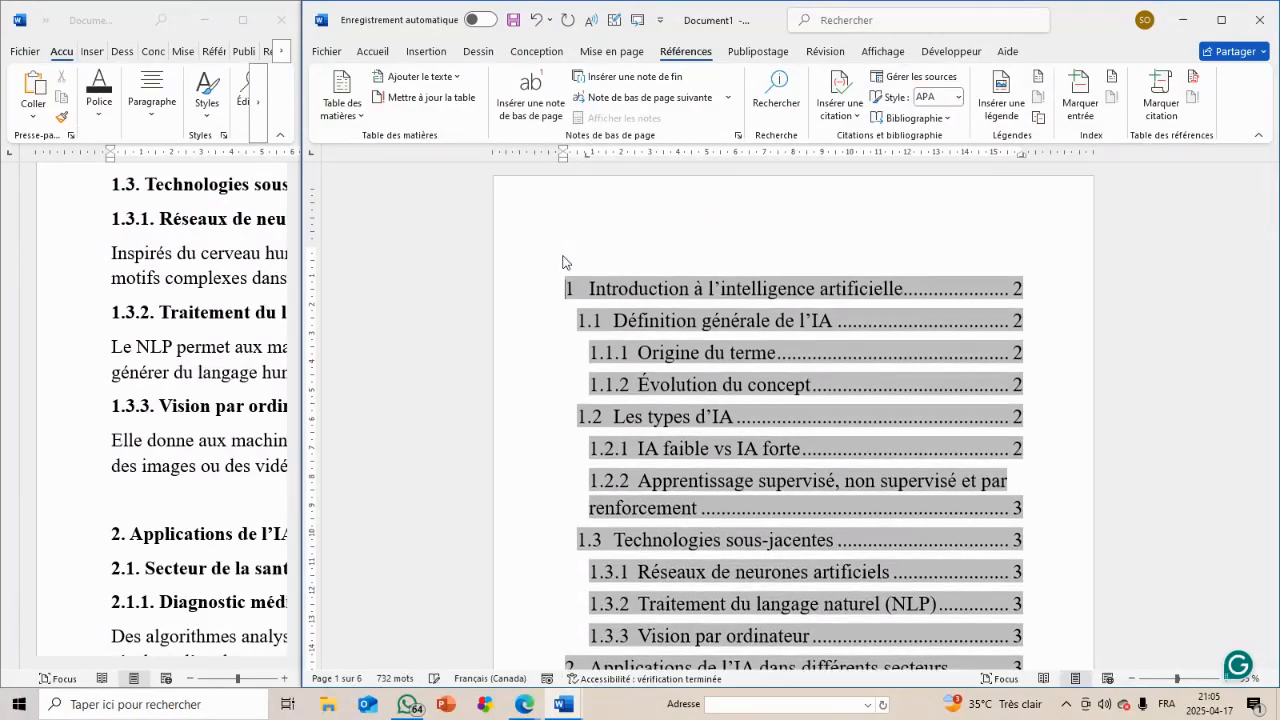
text(TAB)
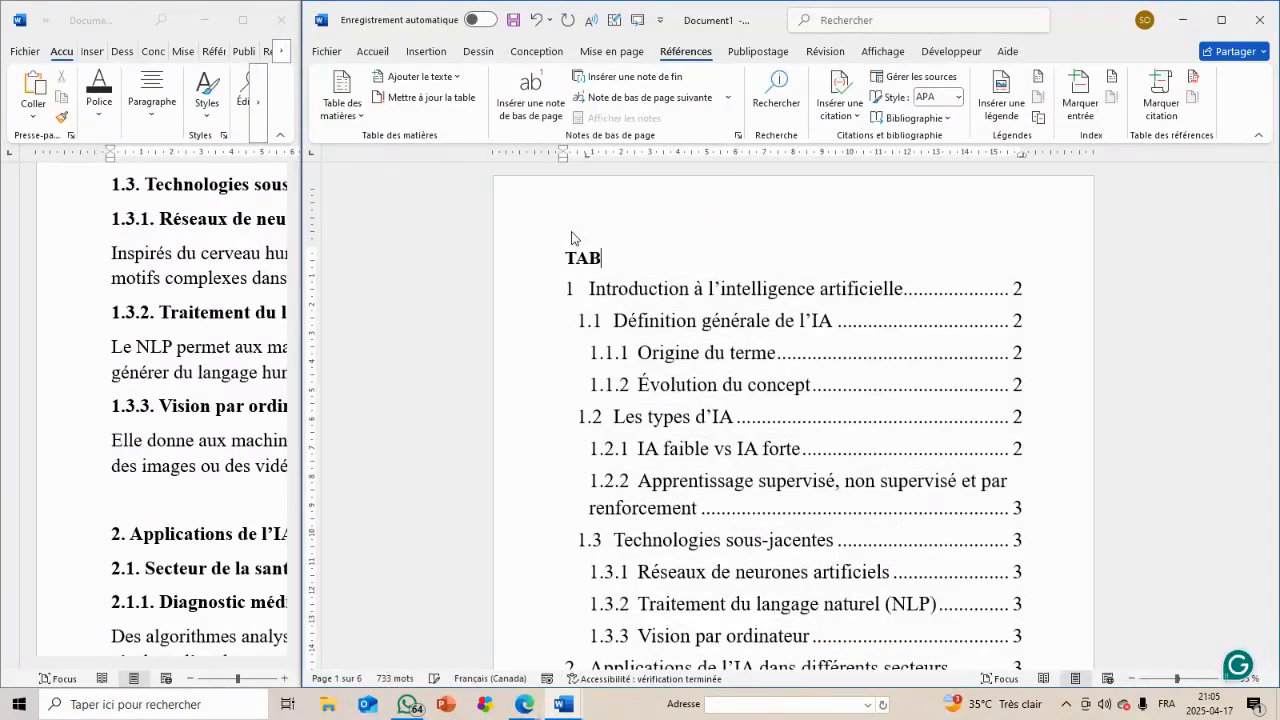
text(LE DE MATIERE :)
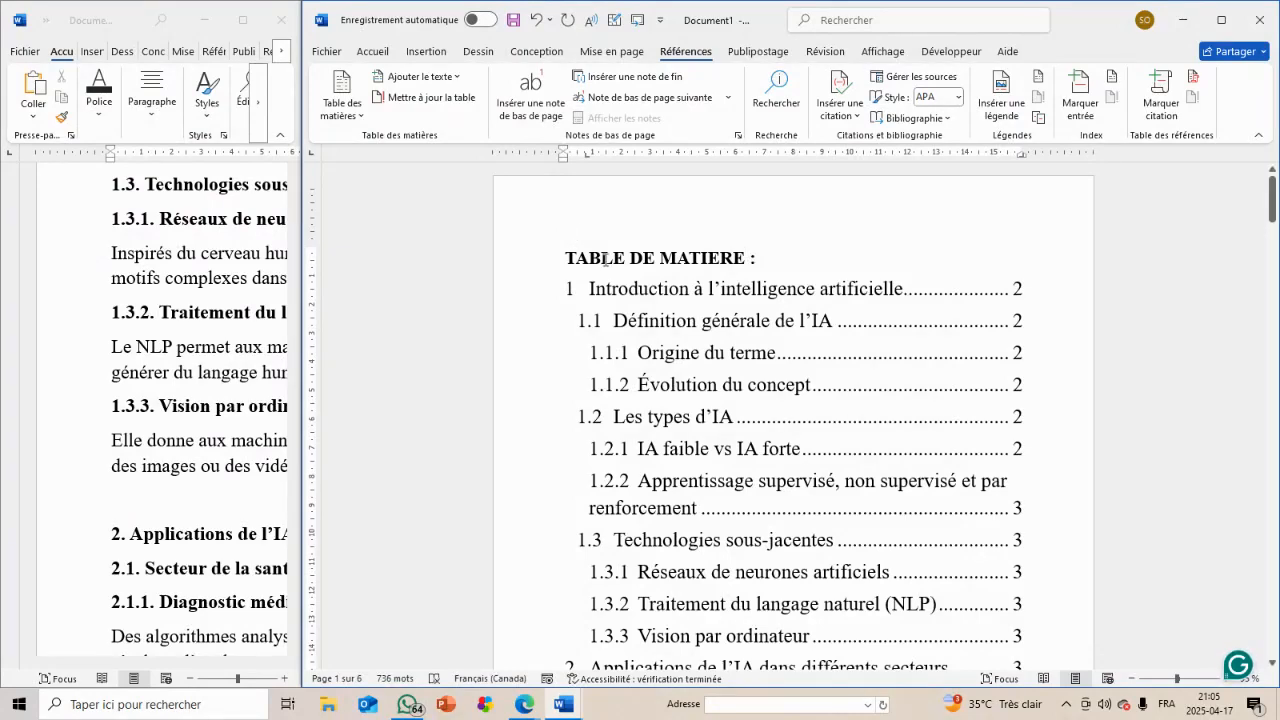
drag(566, 257, 708, 245)
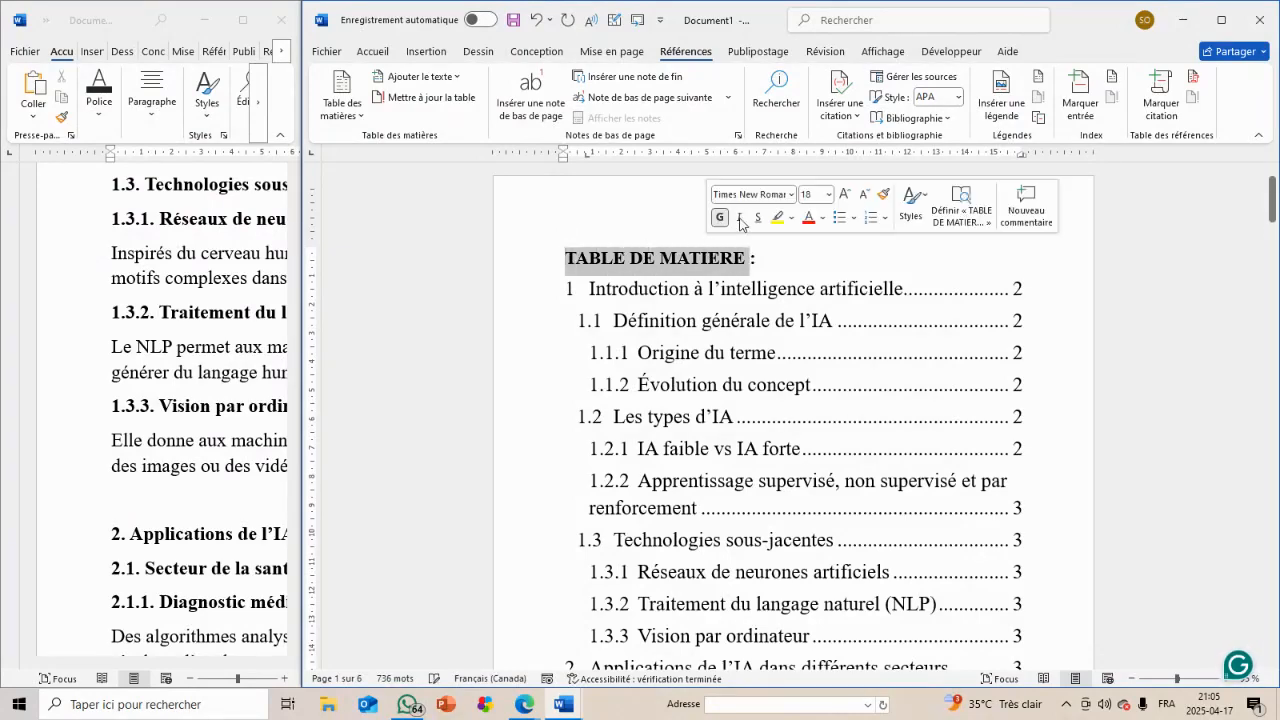
click(757, 217)
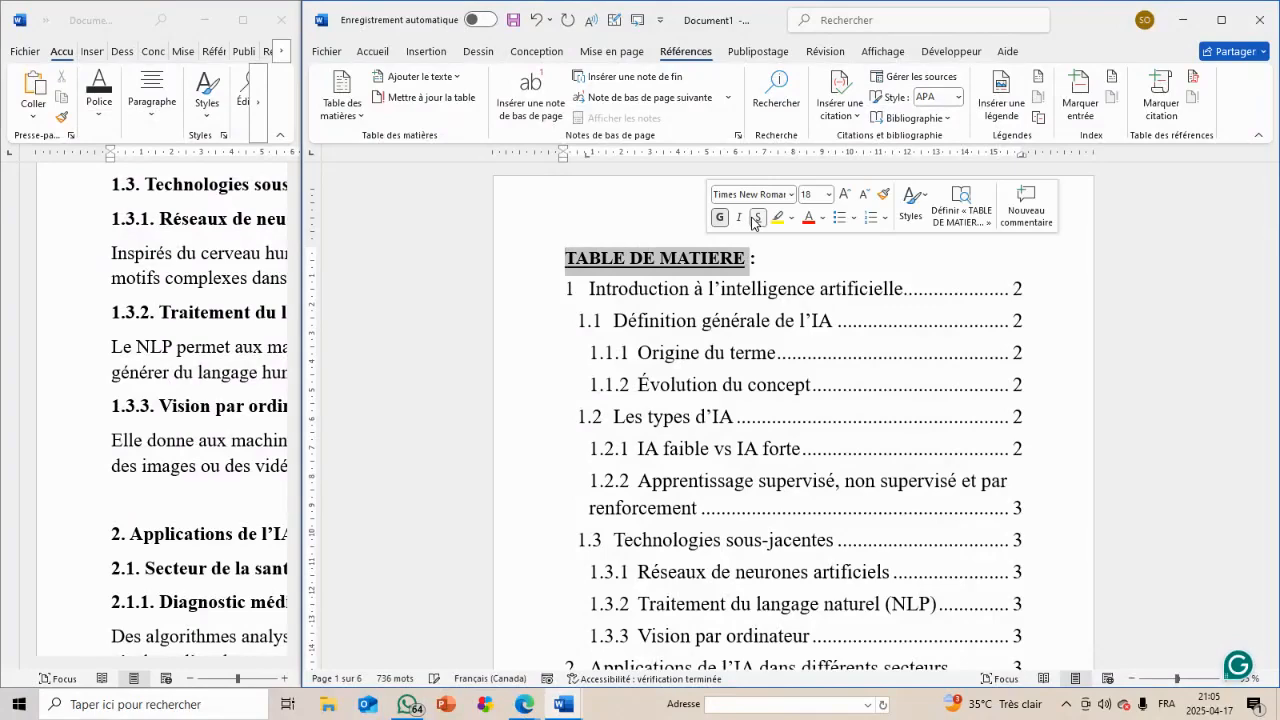
click(786, 386)
Review the TP2 and TP3 questions in PARTIE1 ET 2[1] and the caption and cross-reference instructions in Correction_des_TP
scroll(785, 375, down, 5)
scroll(785, 372, down, 6)
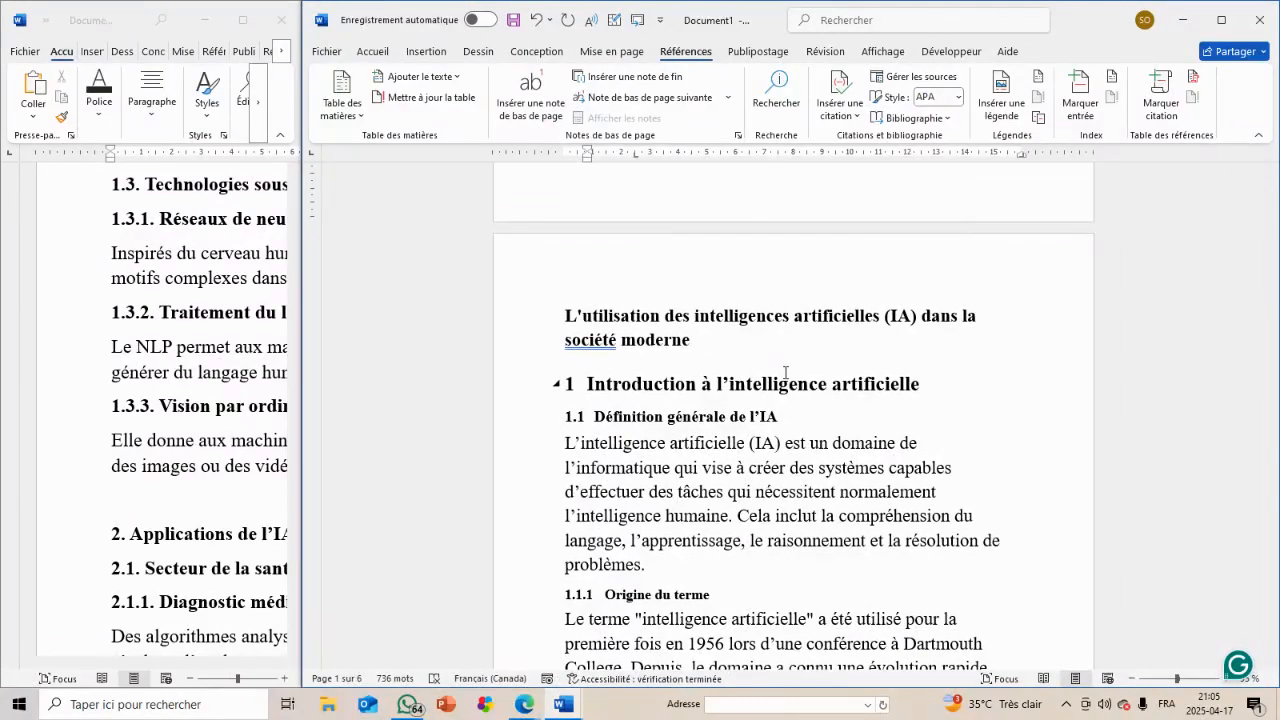
scroll(785, 372, down, 3)
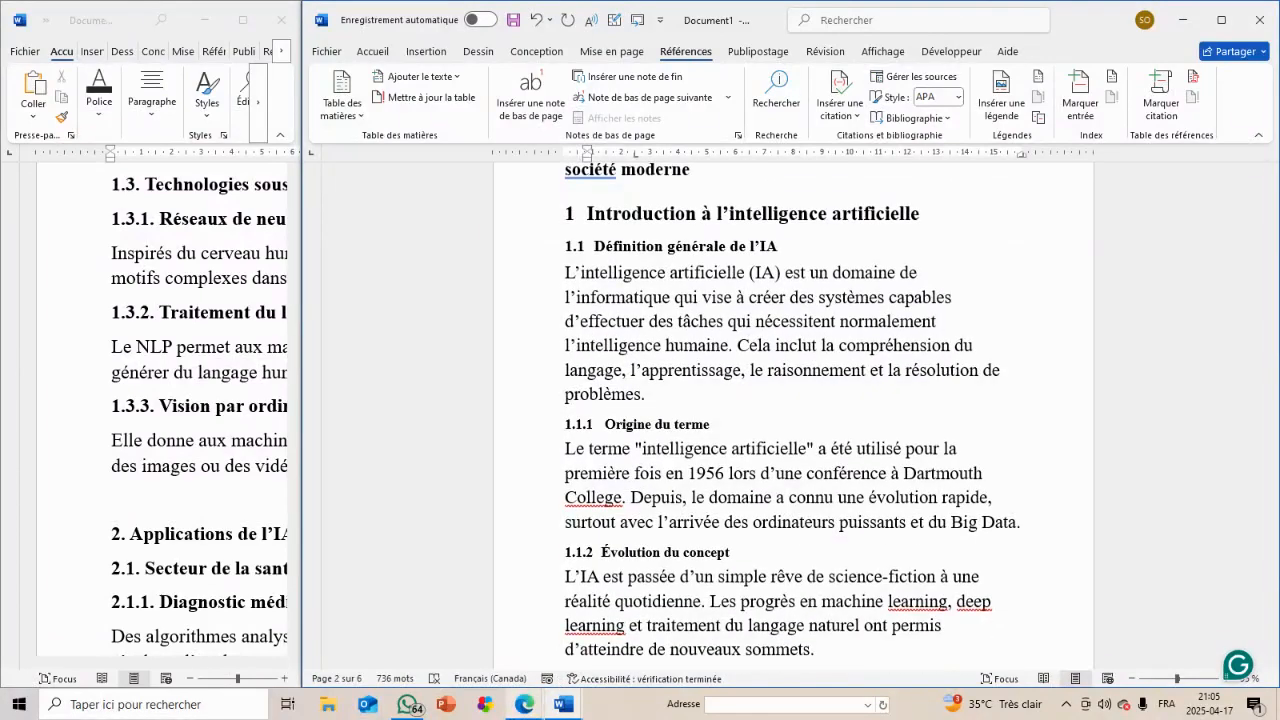
mouse_move(563, 706)
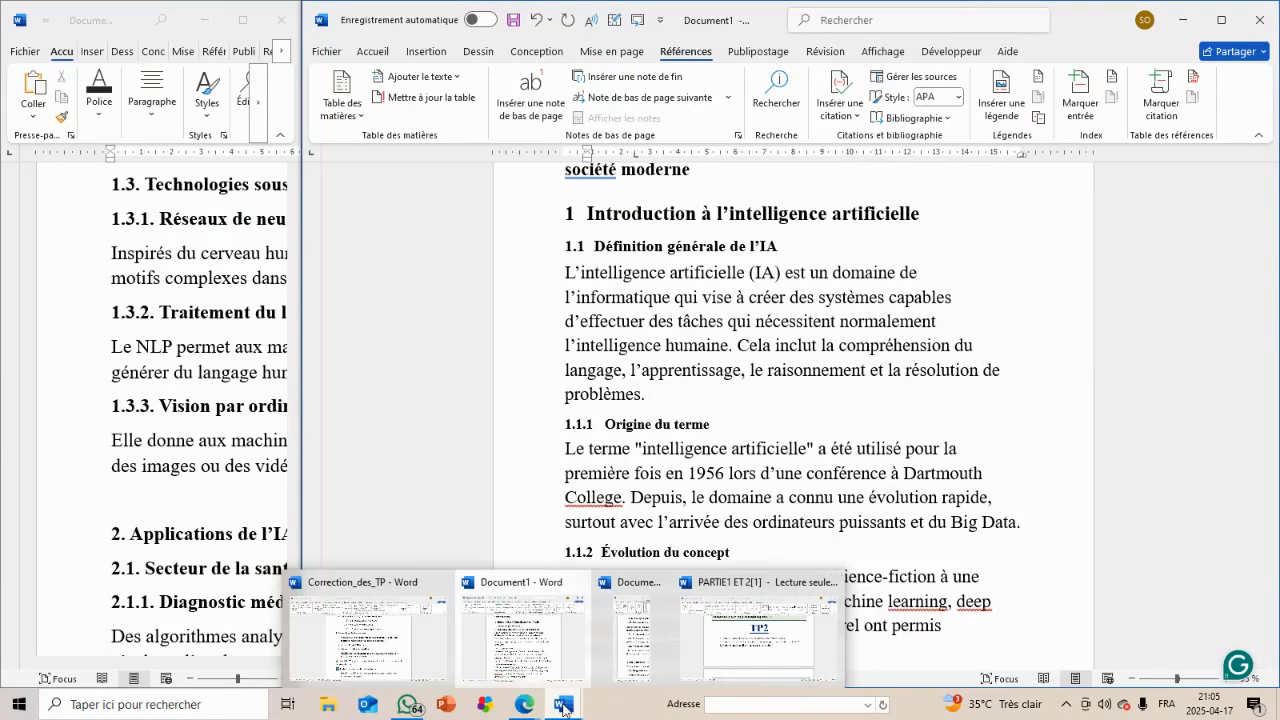
click(720, 643)
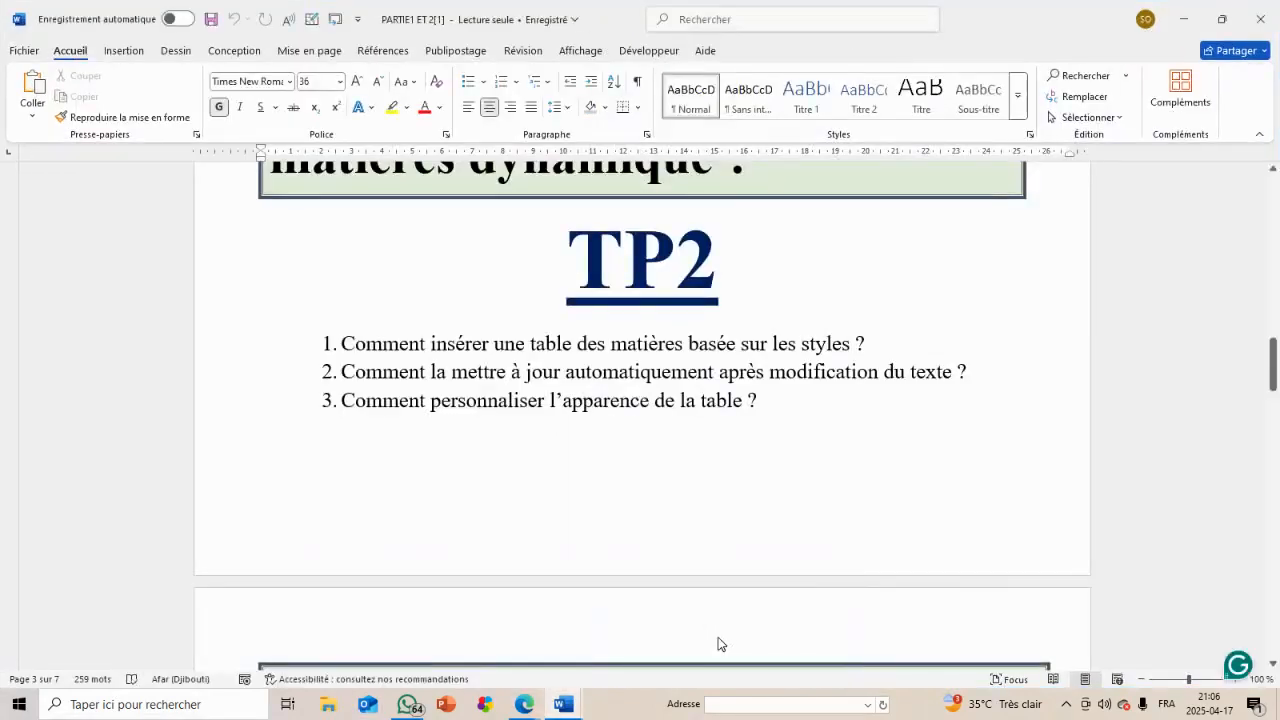
click(710, 450)
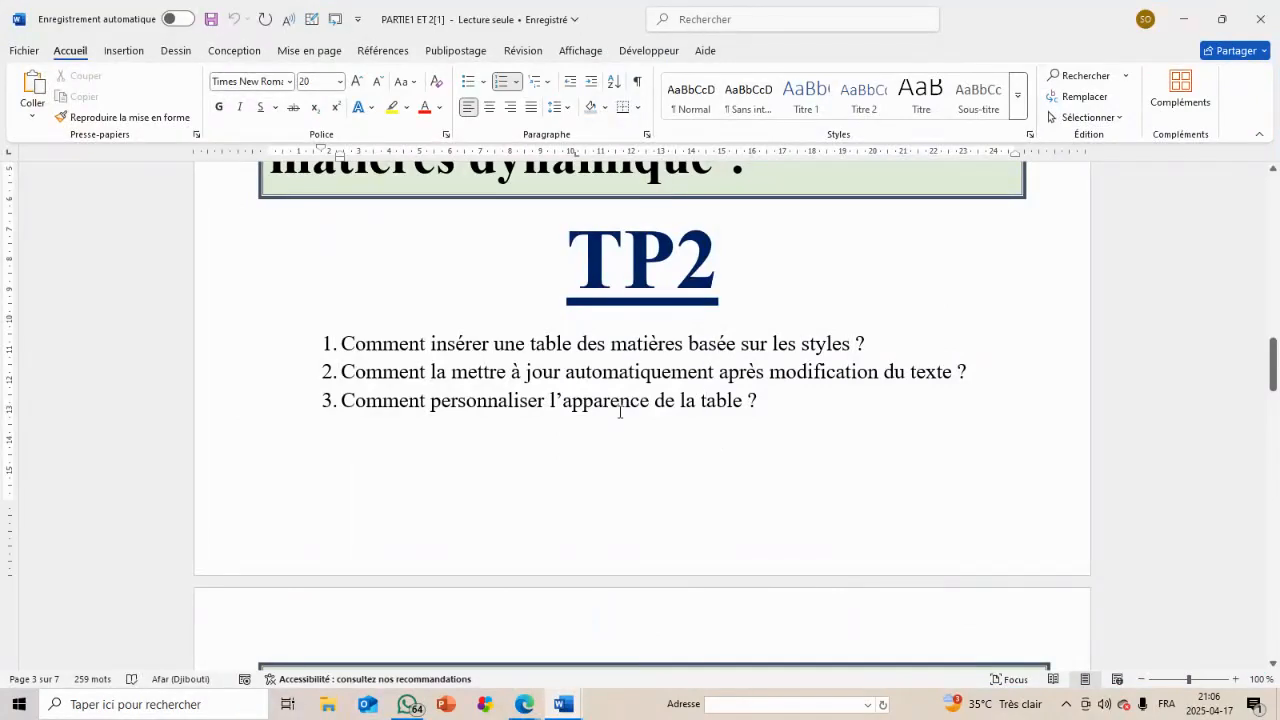
scroll(620, 411, down, 3)
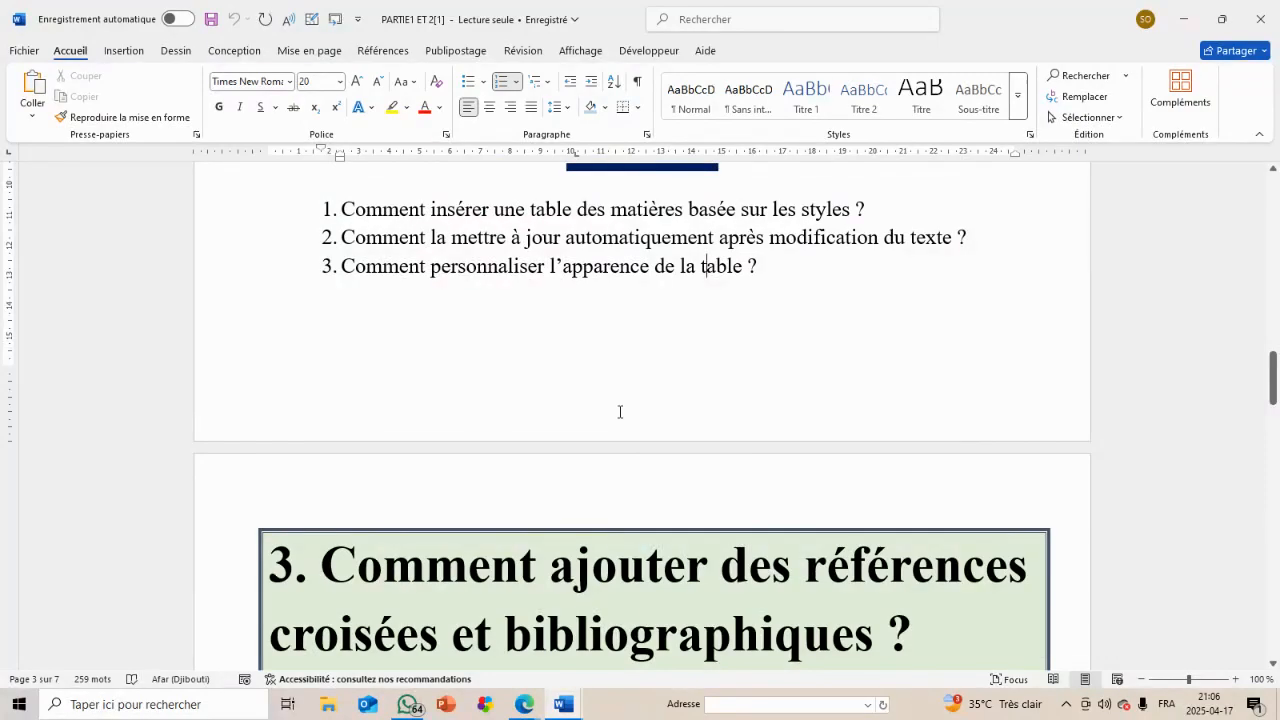
scroll(620, 411, down, 5)
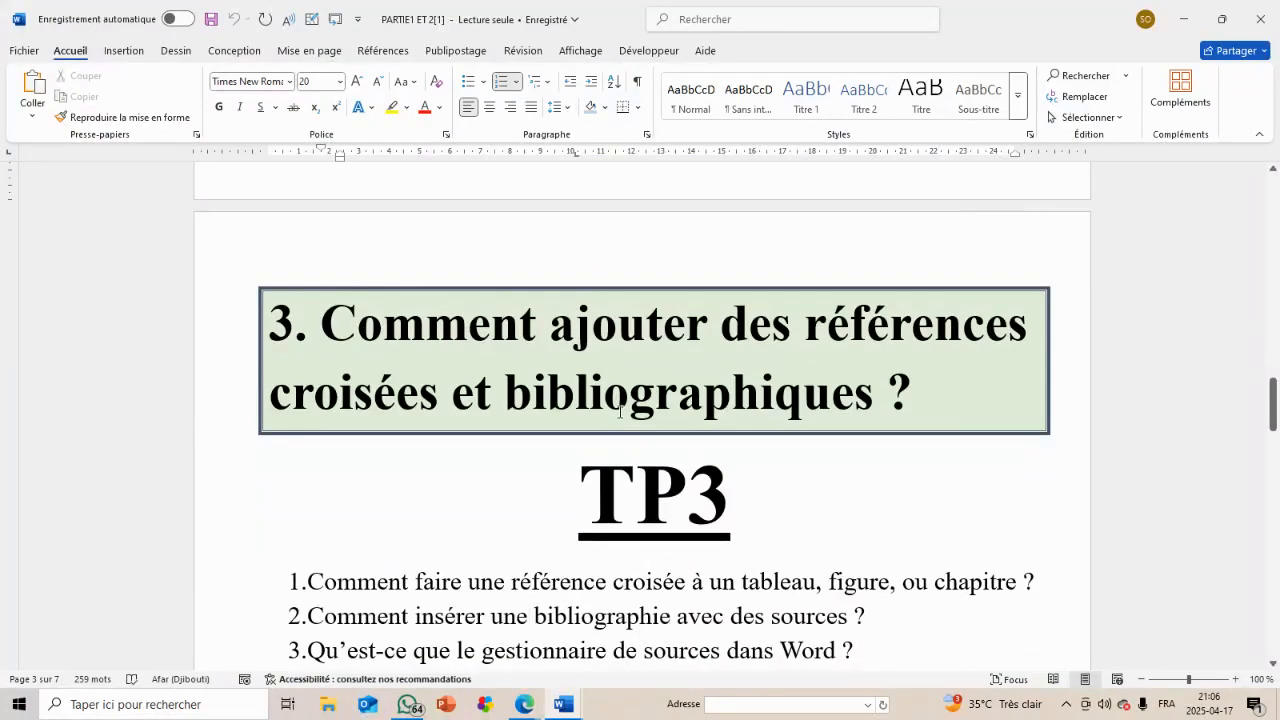
scroll(620, 411, down, 3)
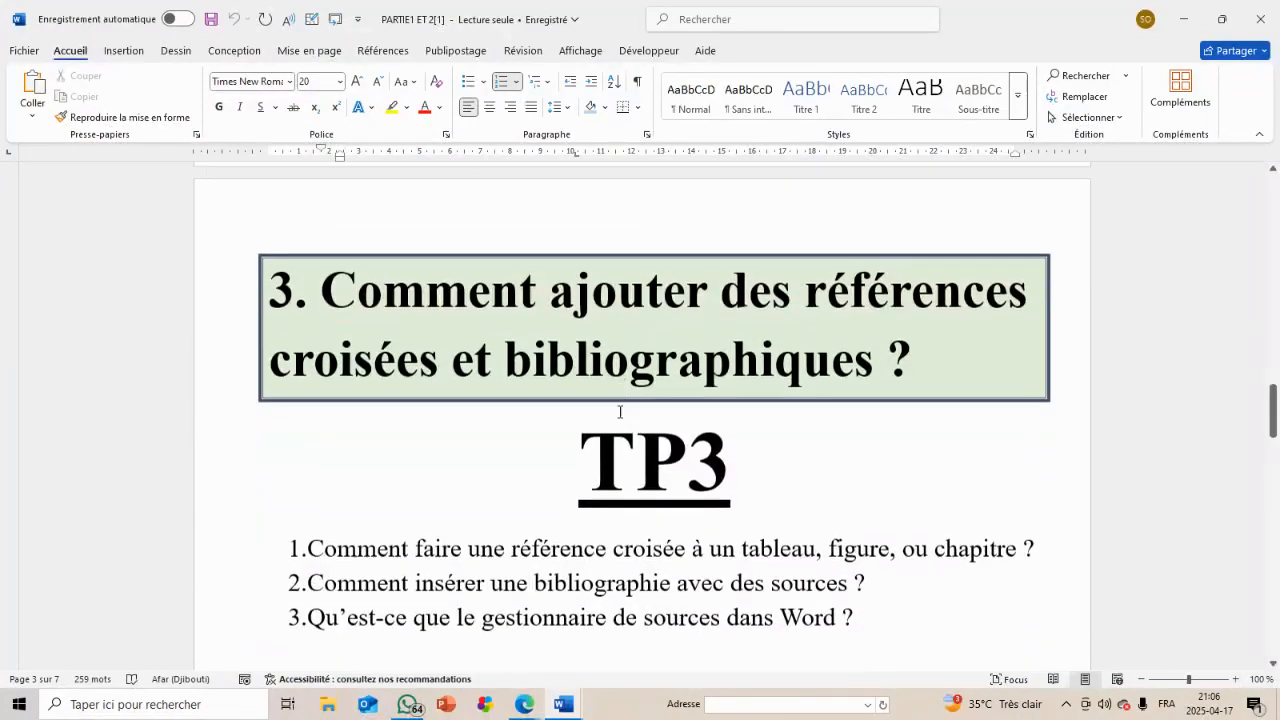
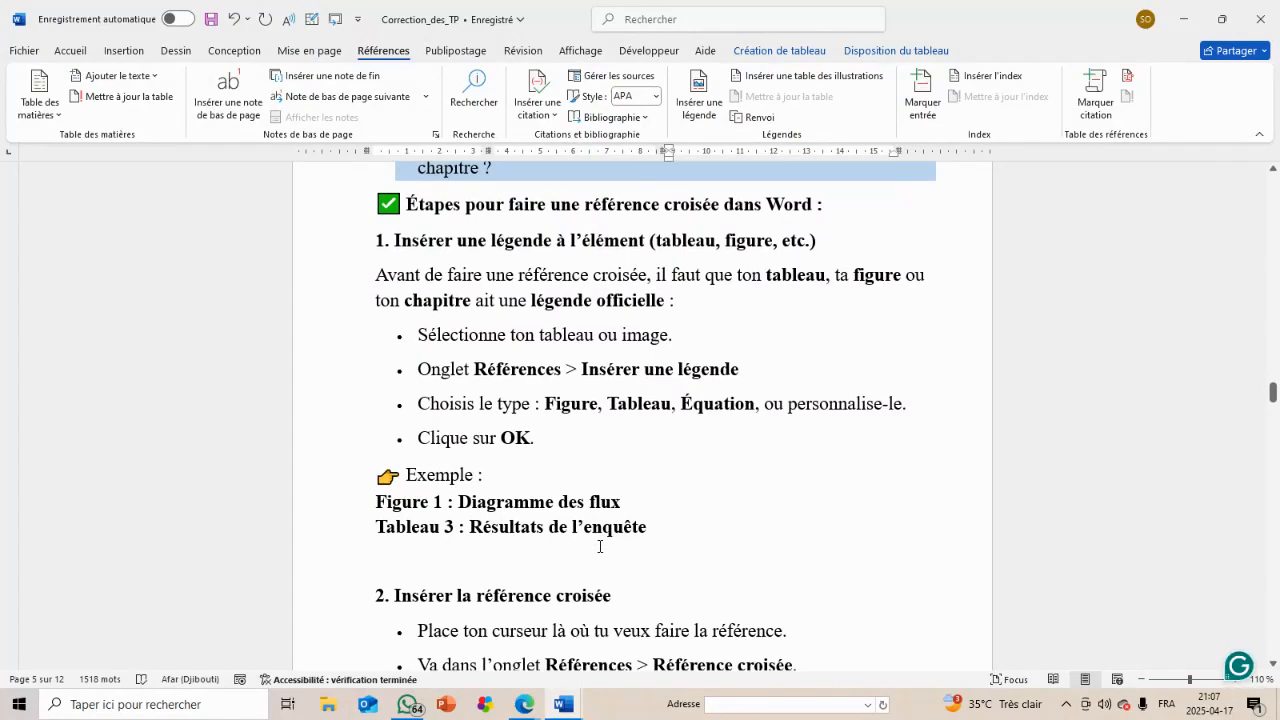
scroll(600, 546, down, 3)
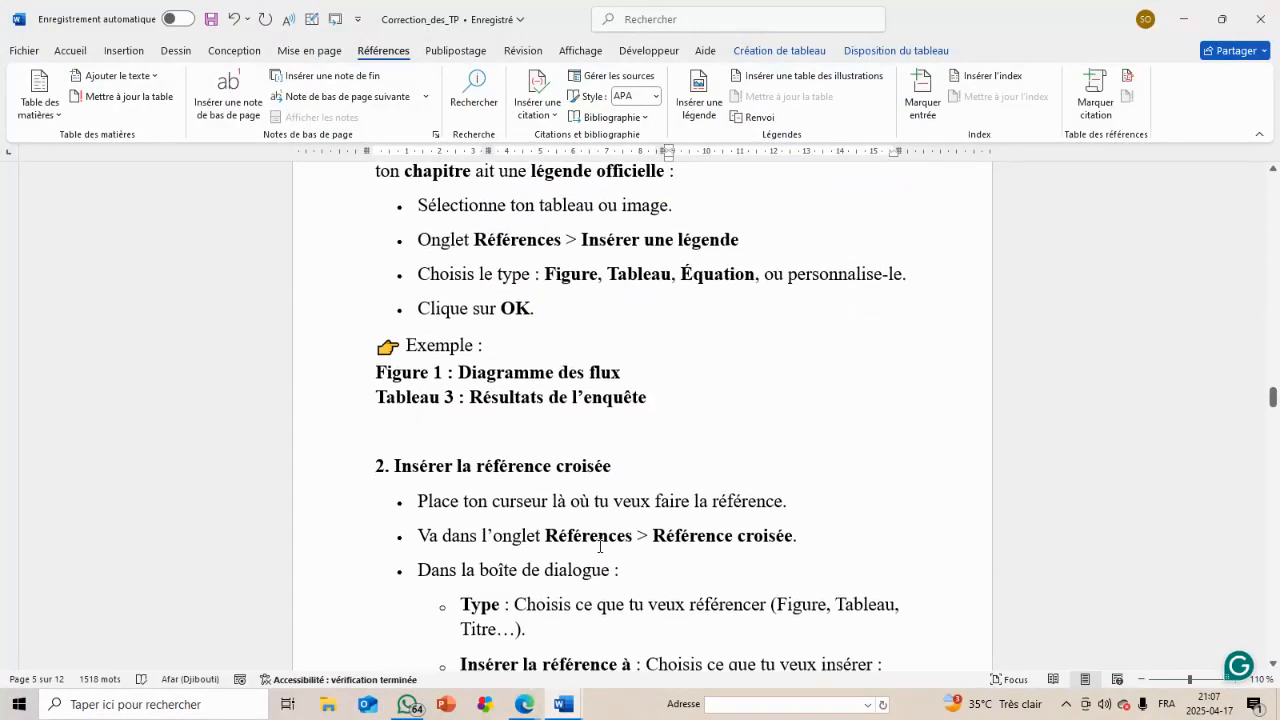
scroll(600, 546, down, 1)
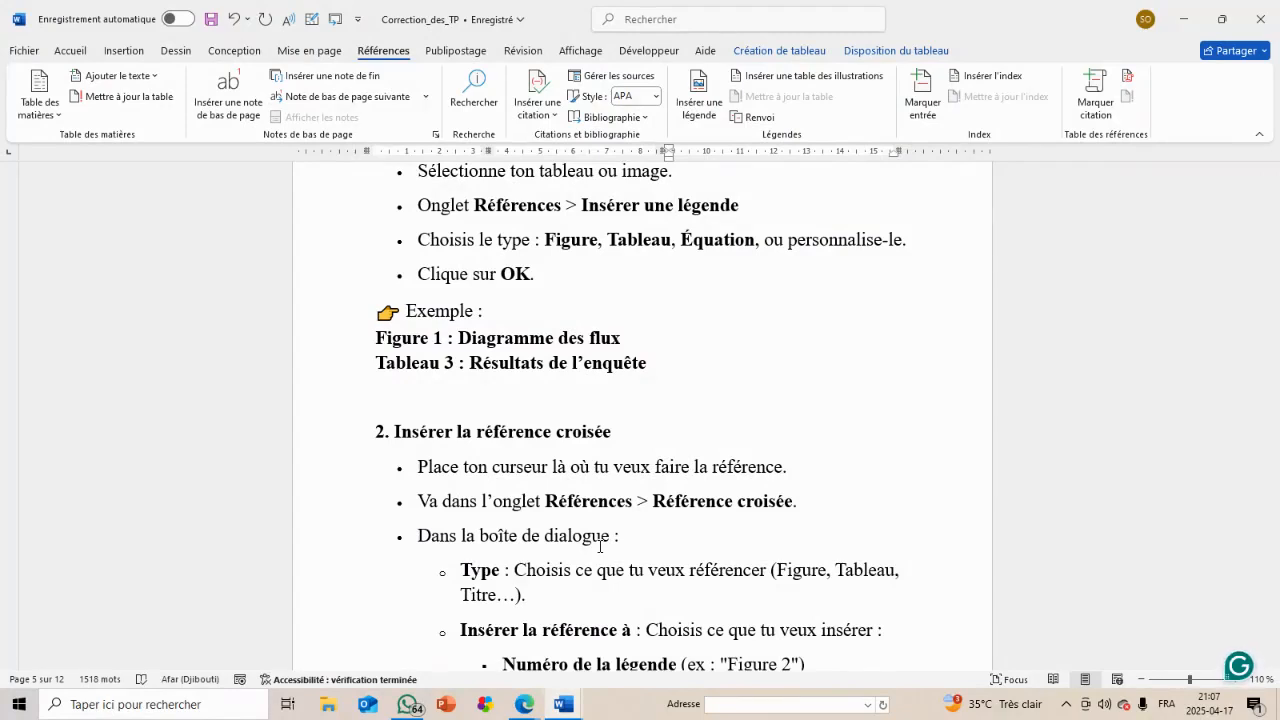
scroll(600, 546, down, 3)
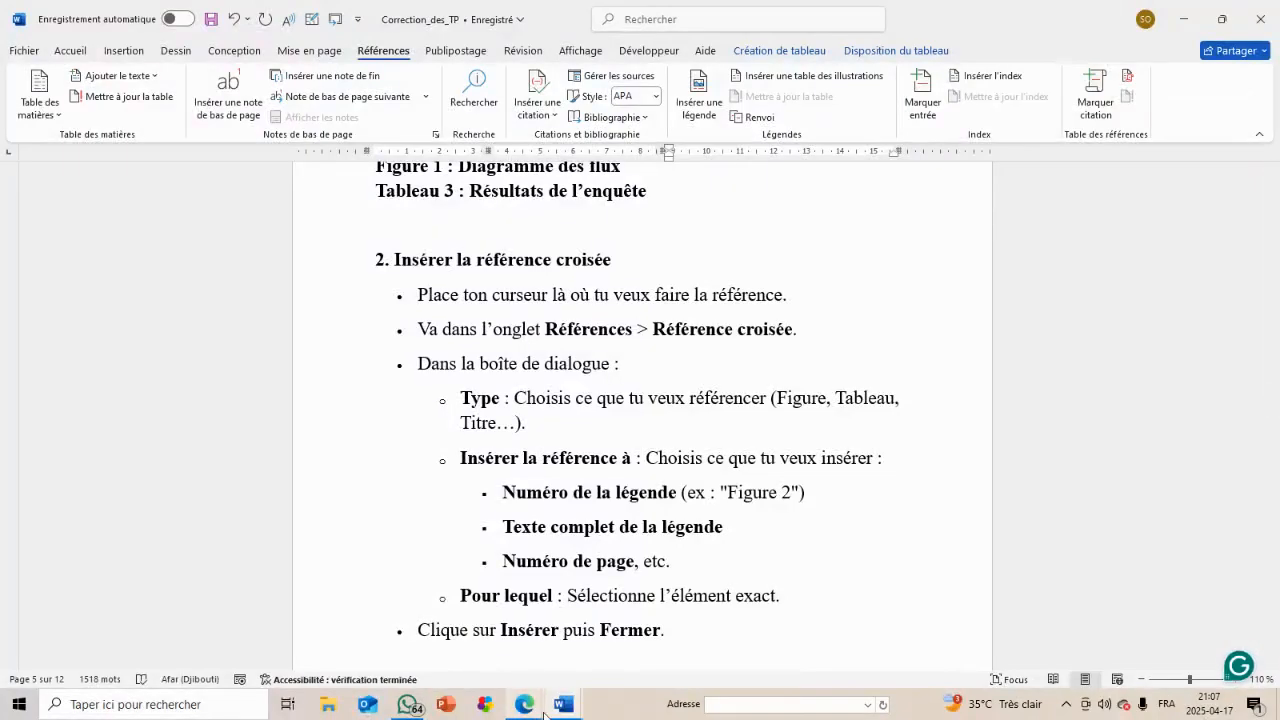
In Document1, search online images for "IA" and insert the robot control-room picture after the section 1.1 paragraph
mouse_move(563, 708)
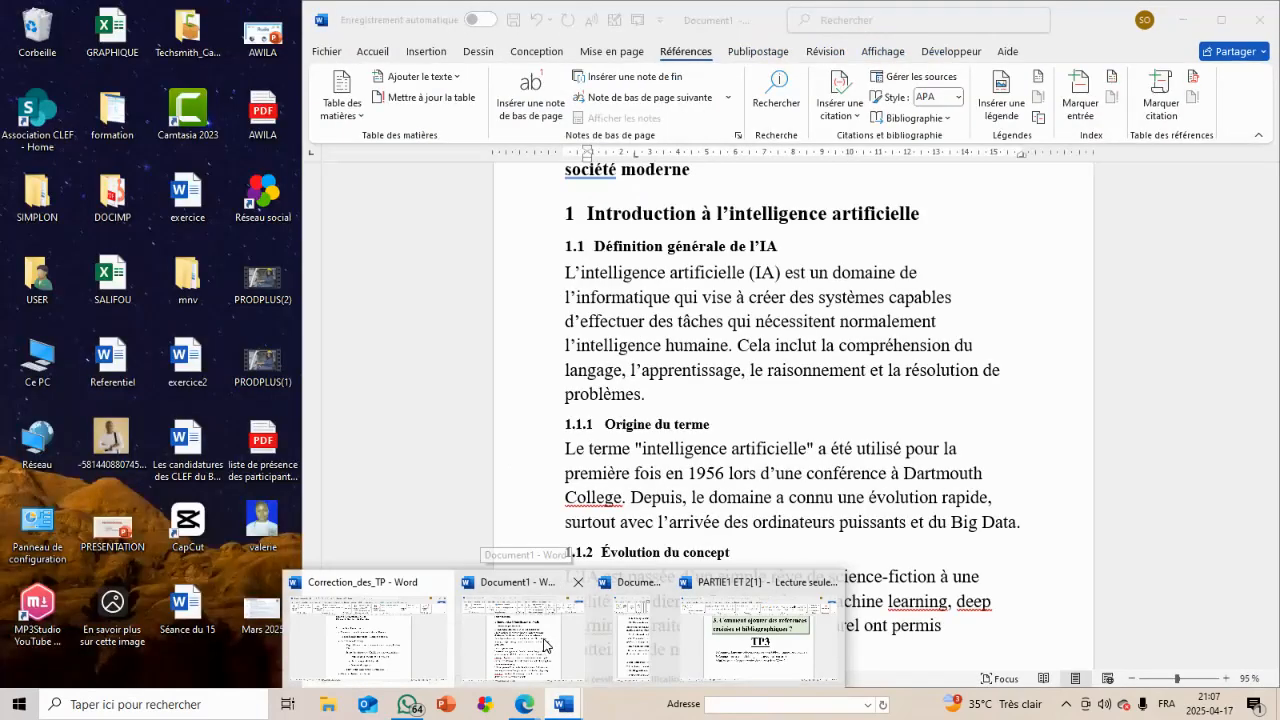
click(546, 646)
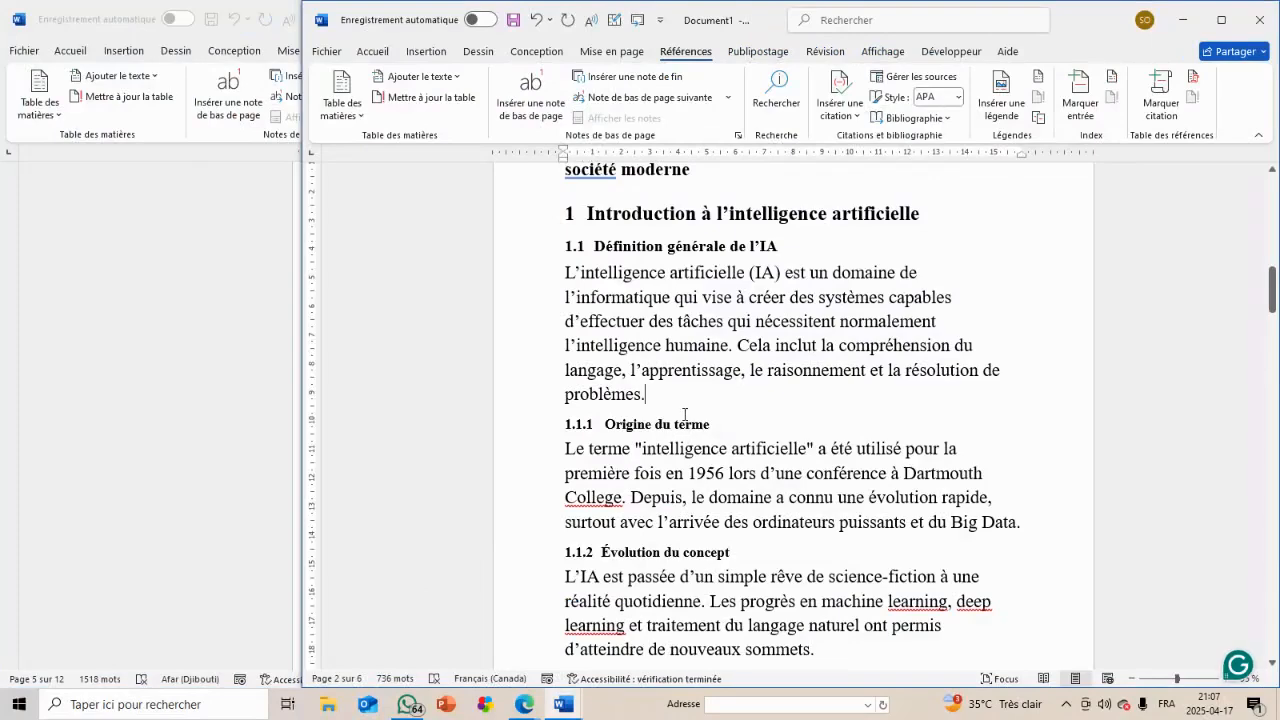
click(437, 51)
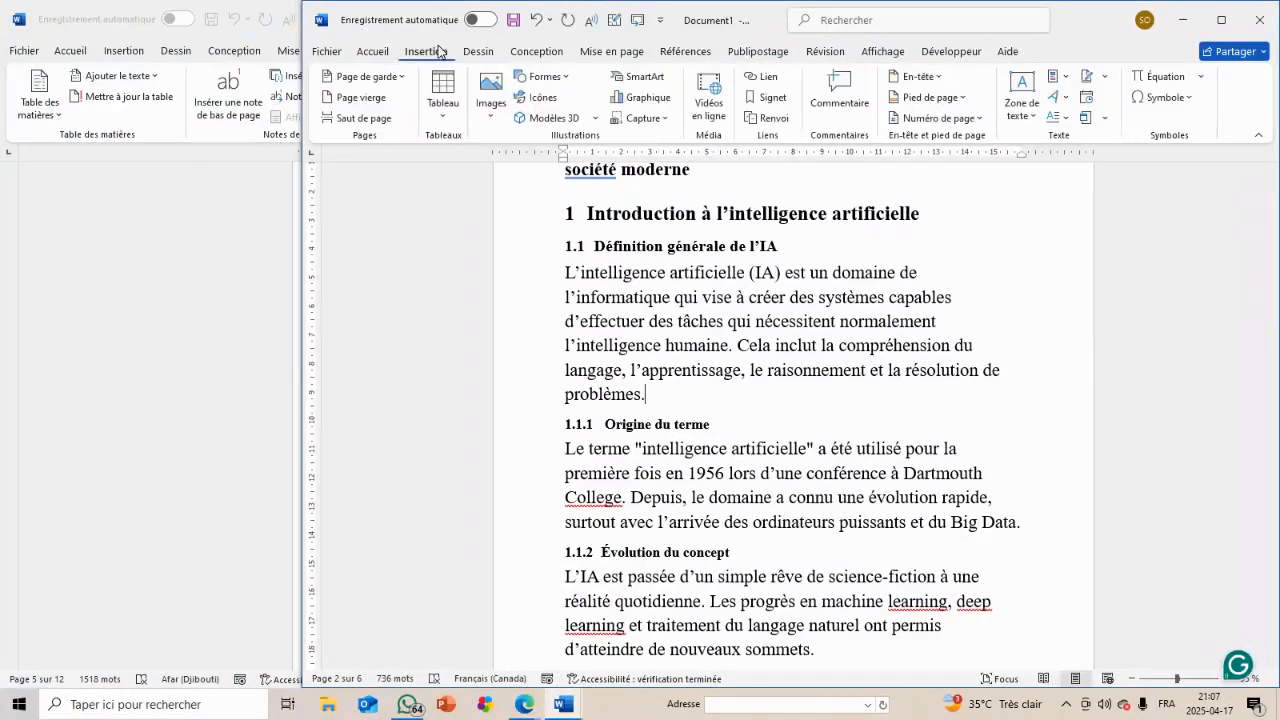
click(492, 113)
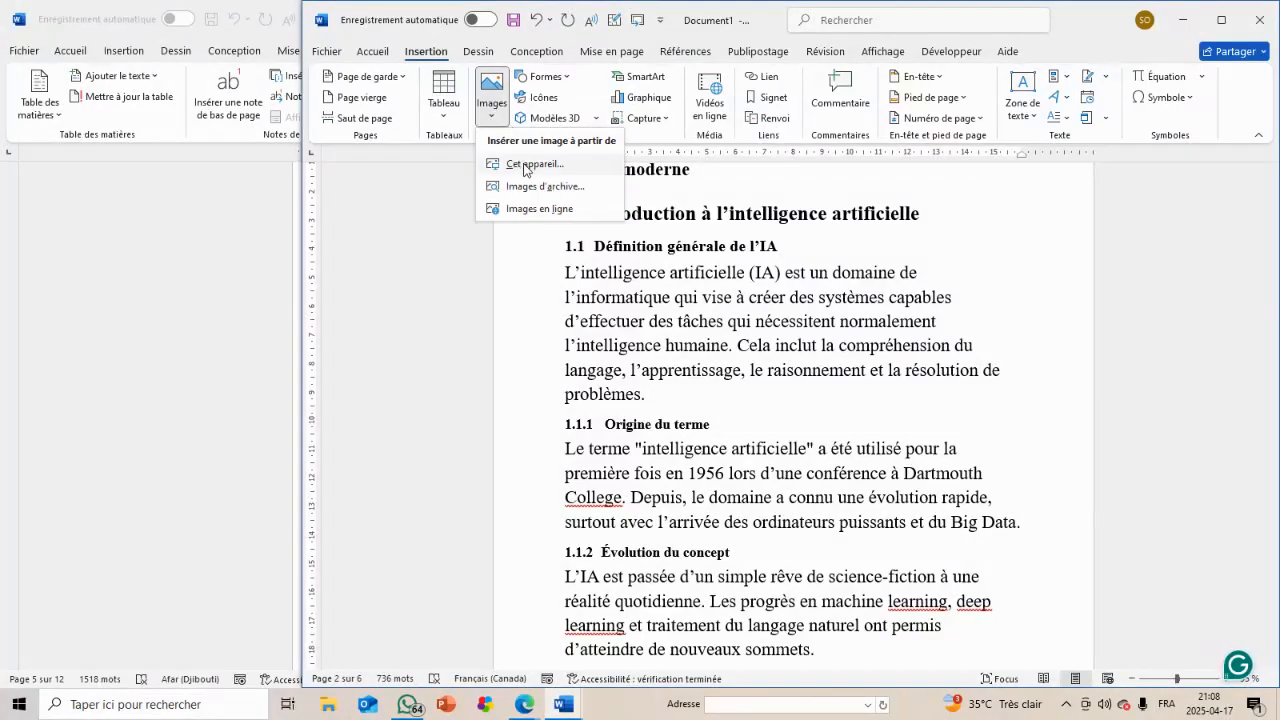
click(509, 207)
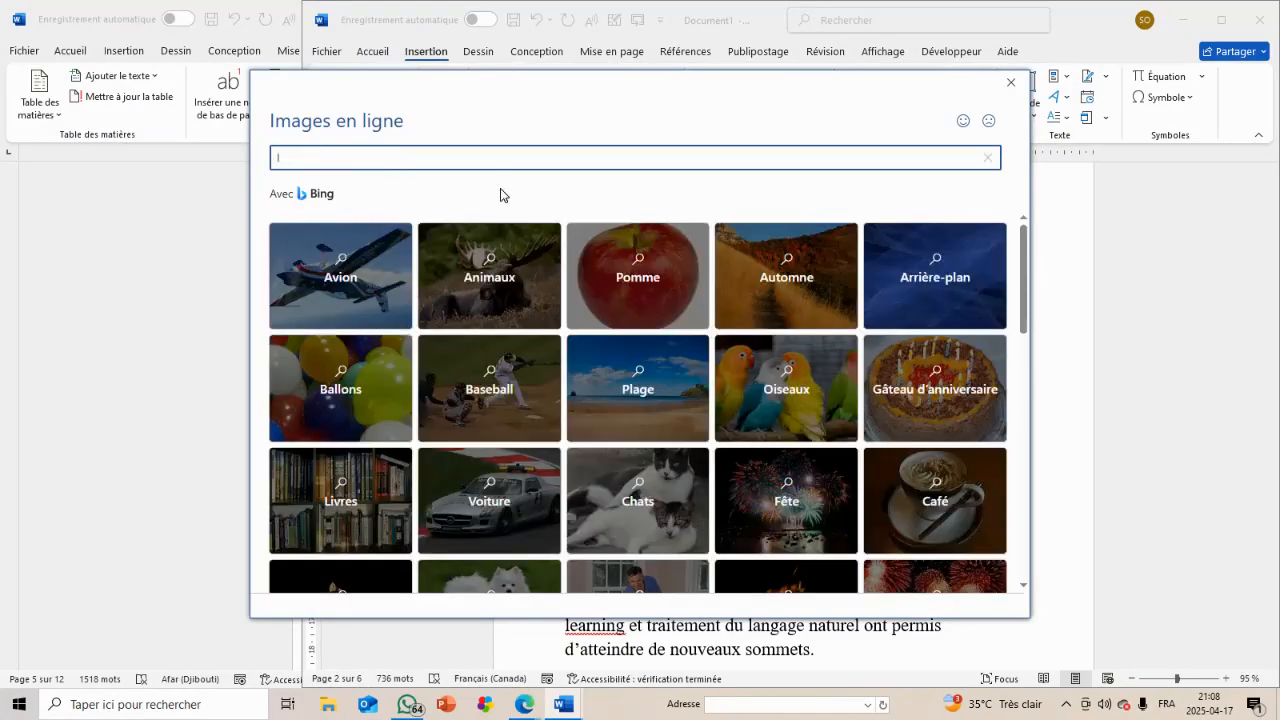
key(Return)
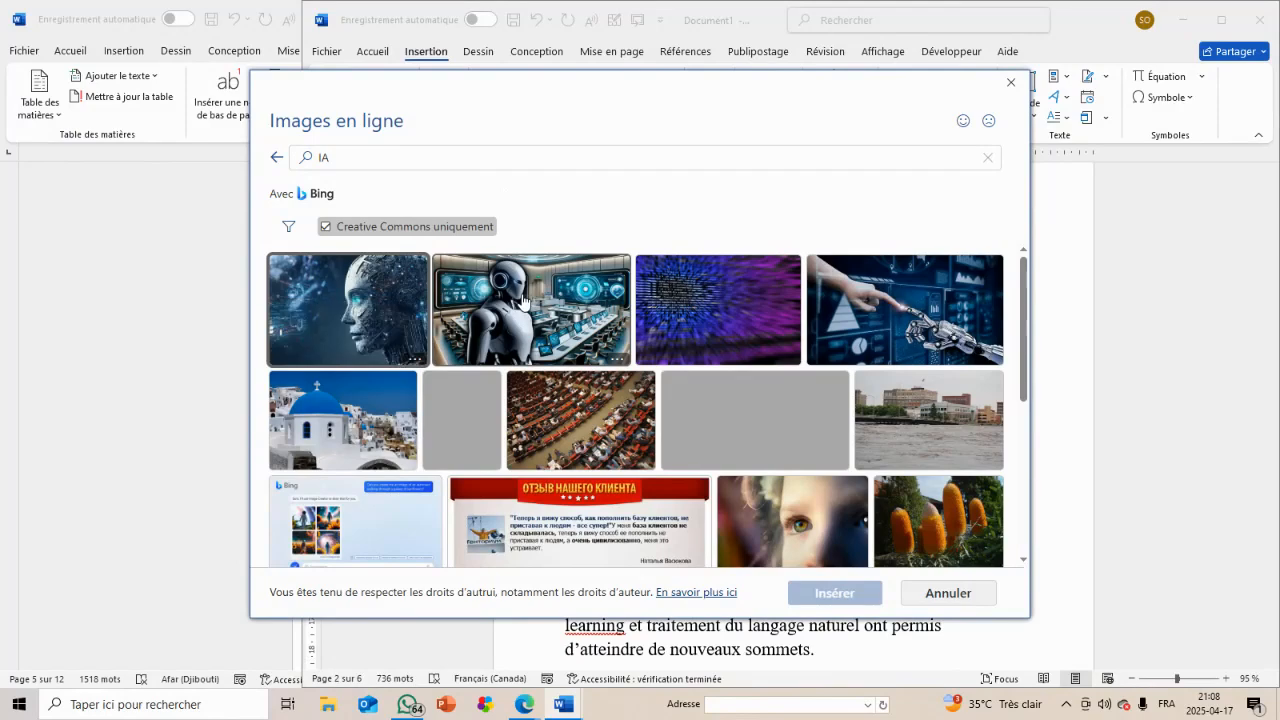
click(523, 300)
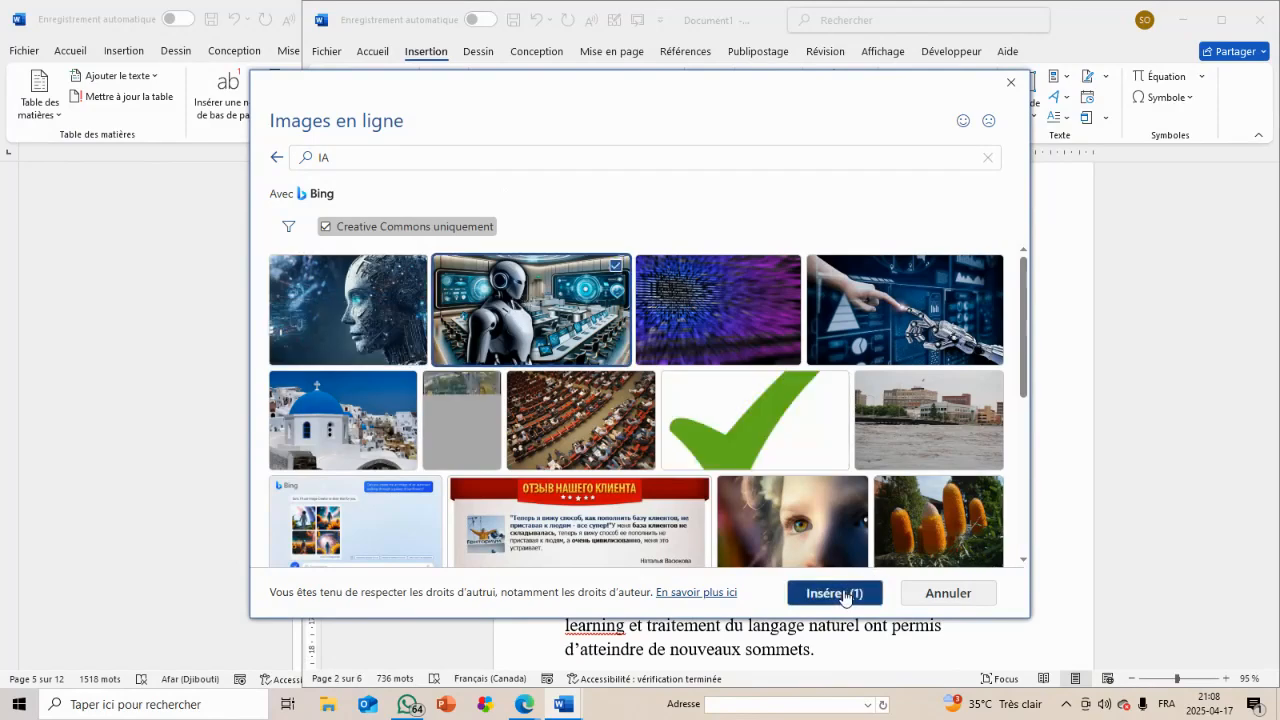
click(843, 594)
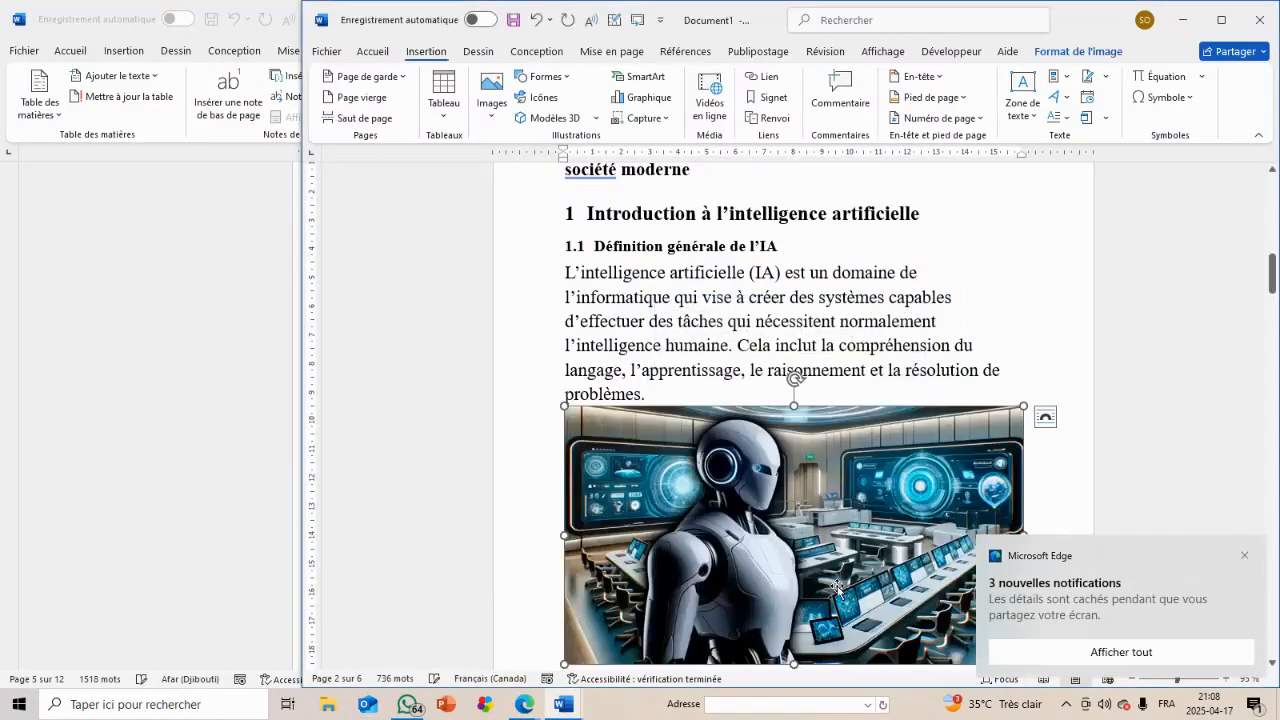
Search online images for "CHATBOT" and insert the blue robot-on-phone picture on a new line after the section 1.2.2 paragraph
scroll(783, 500, down, 3)
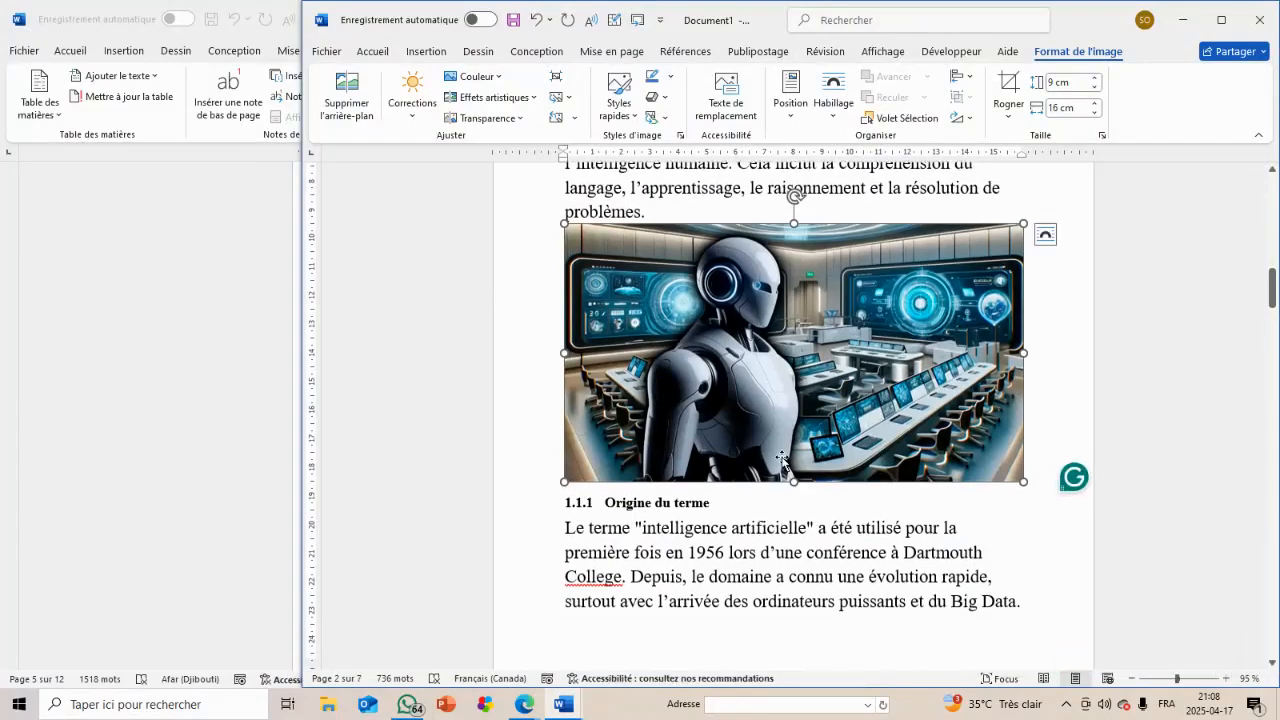
scroll(783, 458, down, 1)
scroll(783, 452, down, 10)
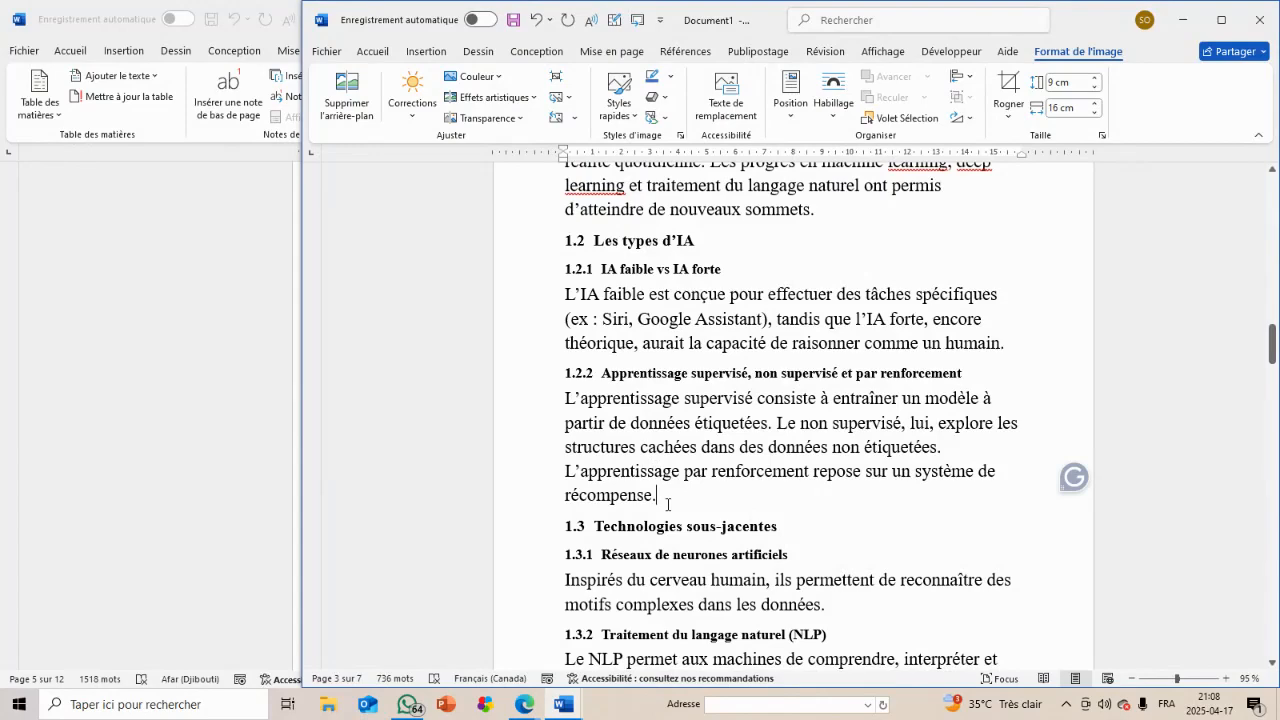
key(Return)
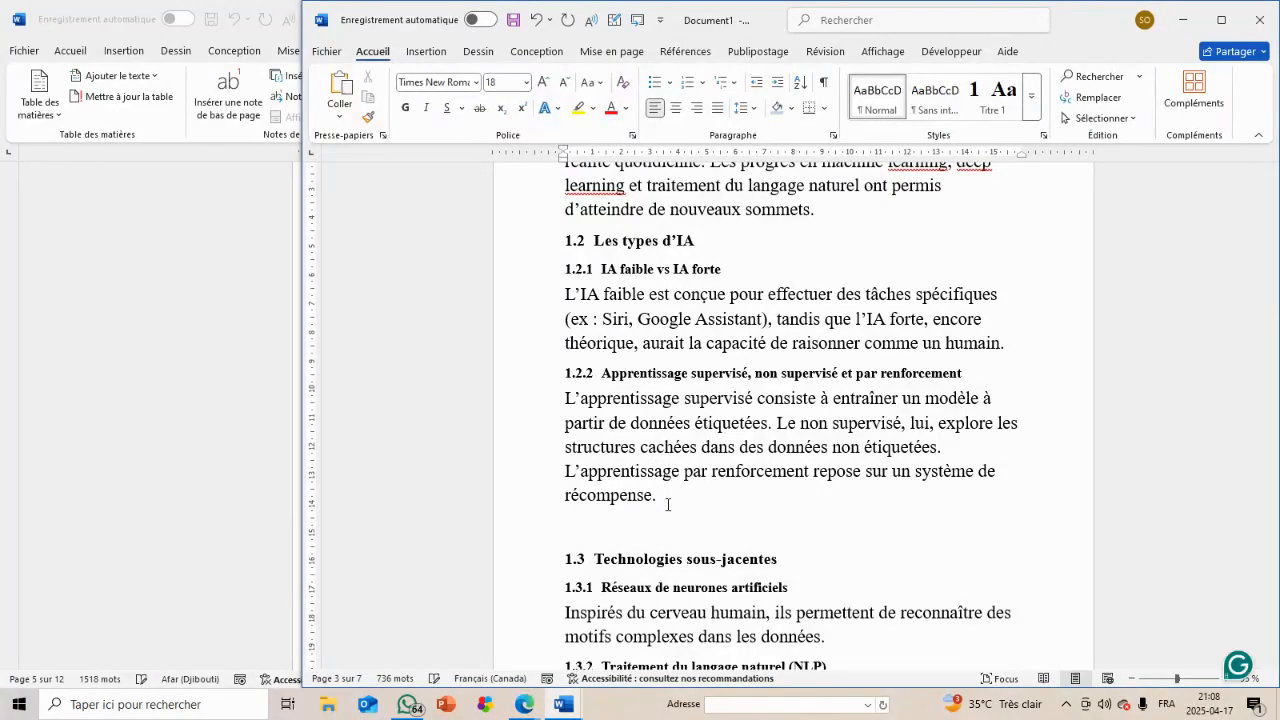
click(411, 52)
click(492, 118)
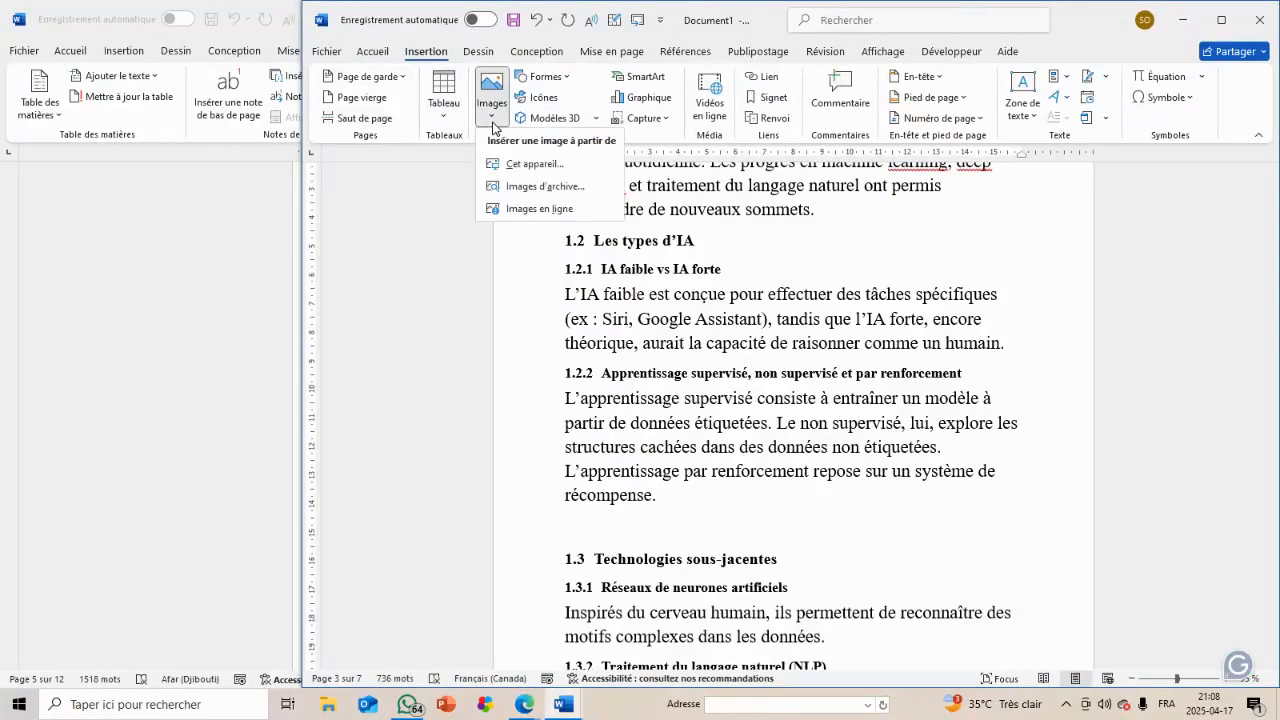
click(529, 204)
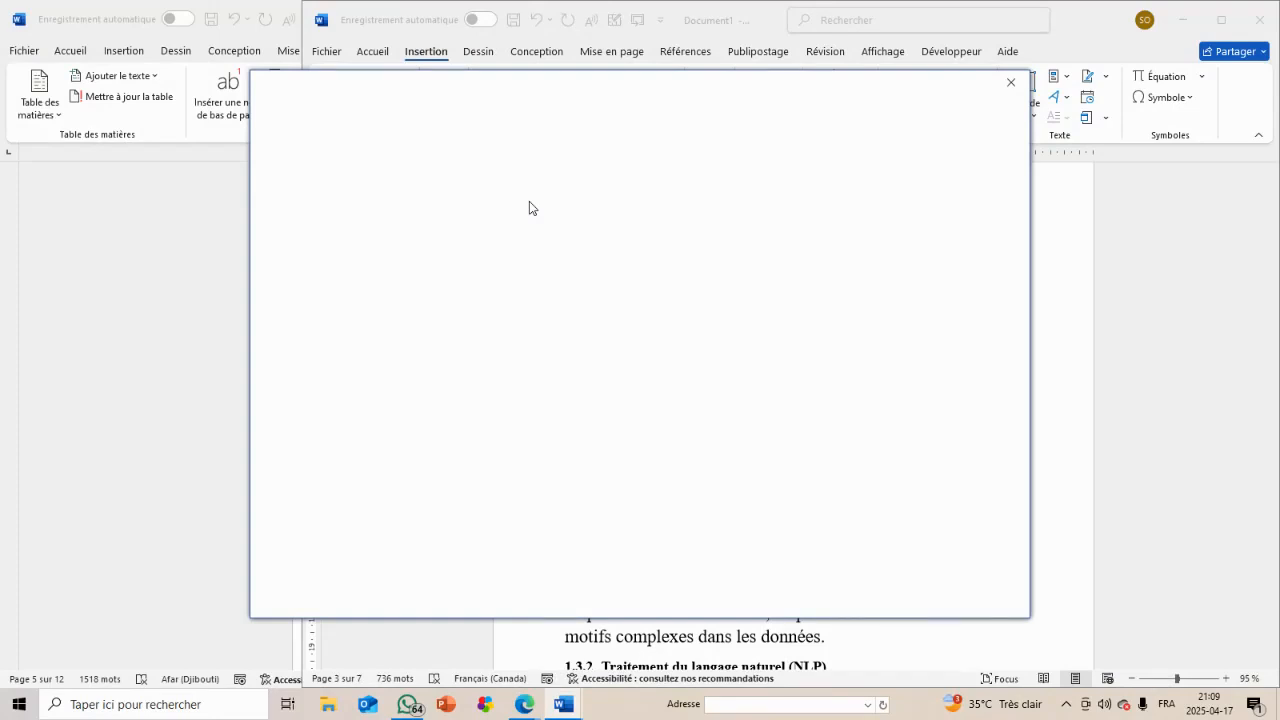
text(CHATB)
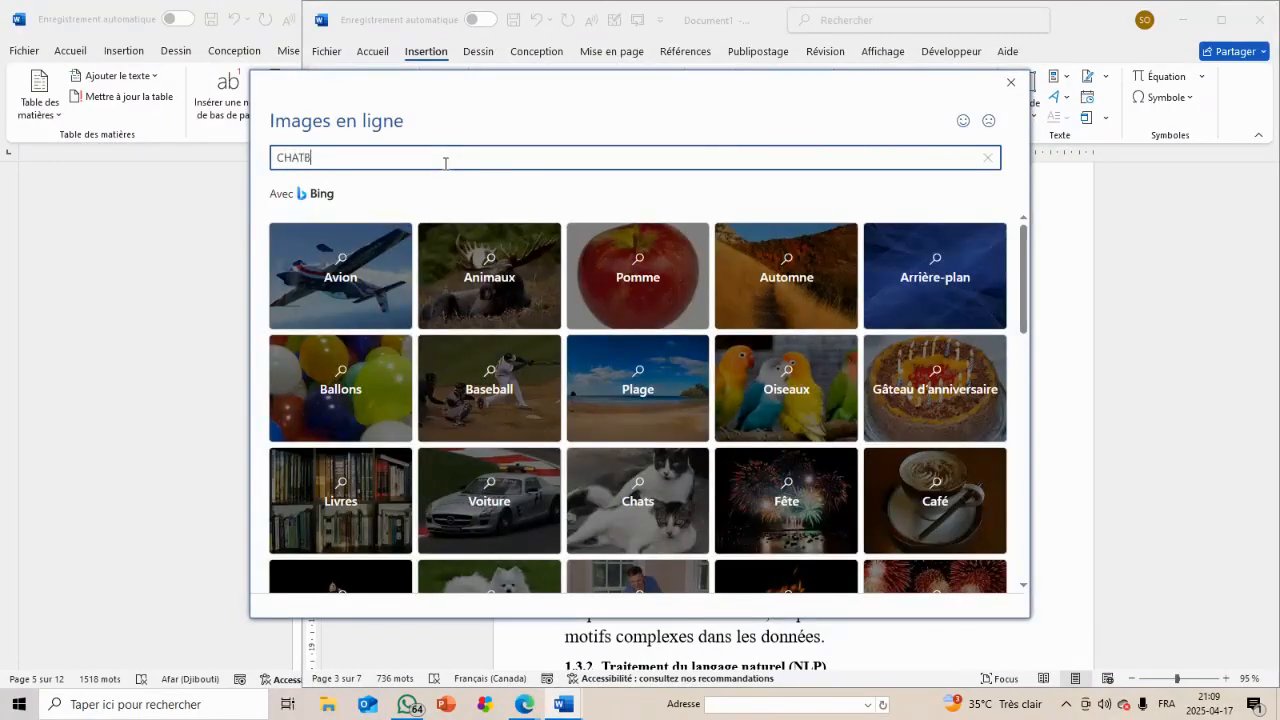
key(Return)
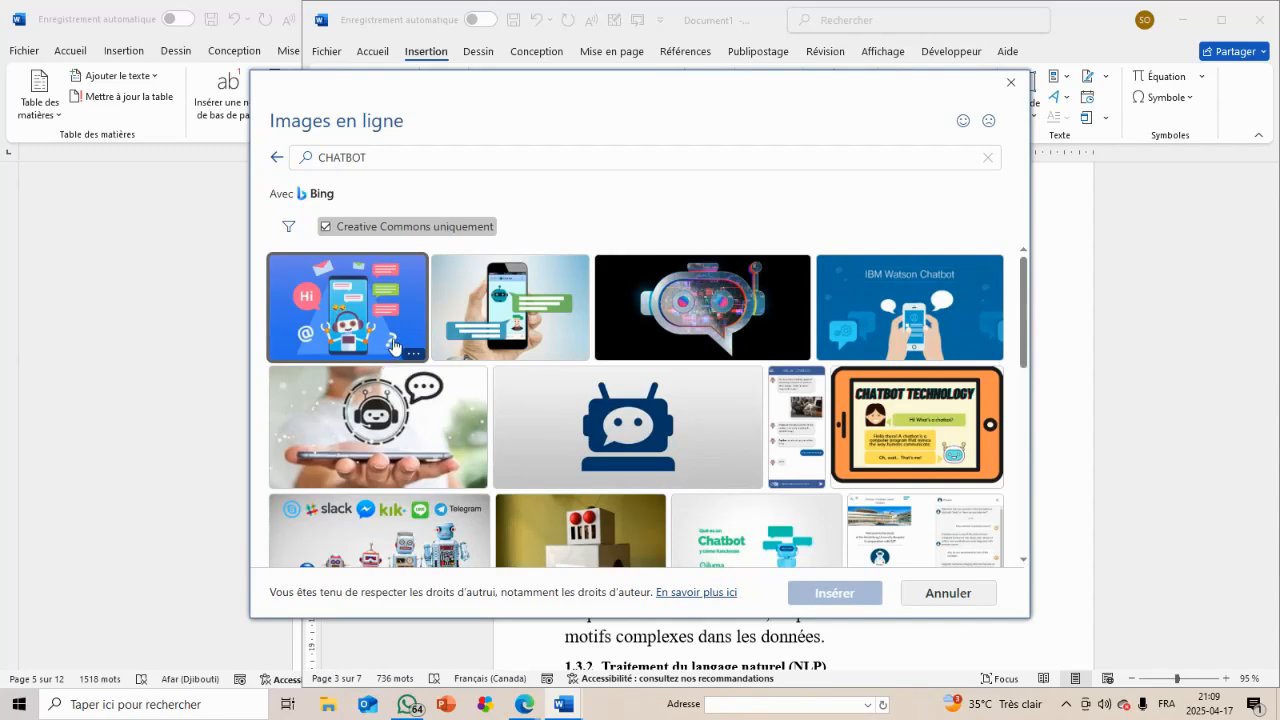
click(393, 346)
click(846, 597)
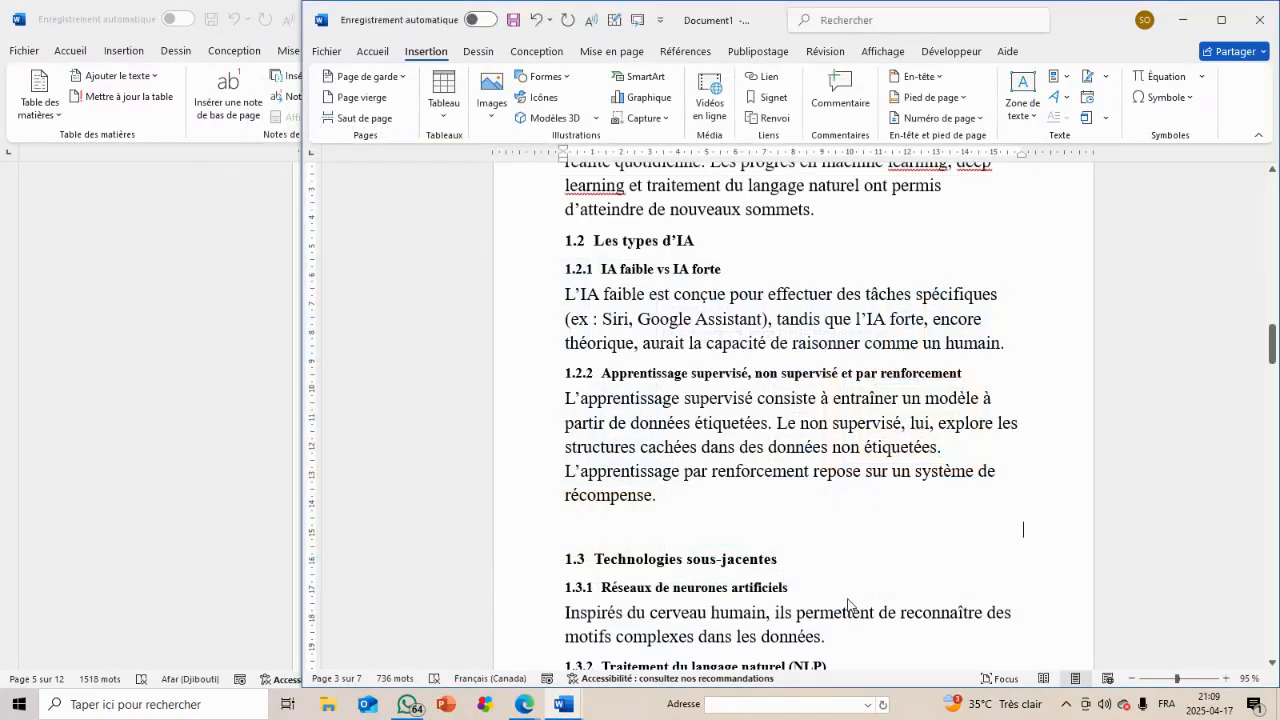
Insert the picture "CHATGPT SUR PC" from the computer's Images folder after the section 2.1.1 paragraph
scroll(848, 598, down, 3)
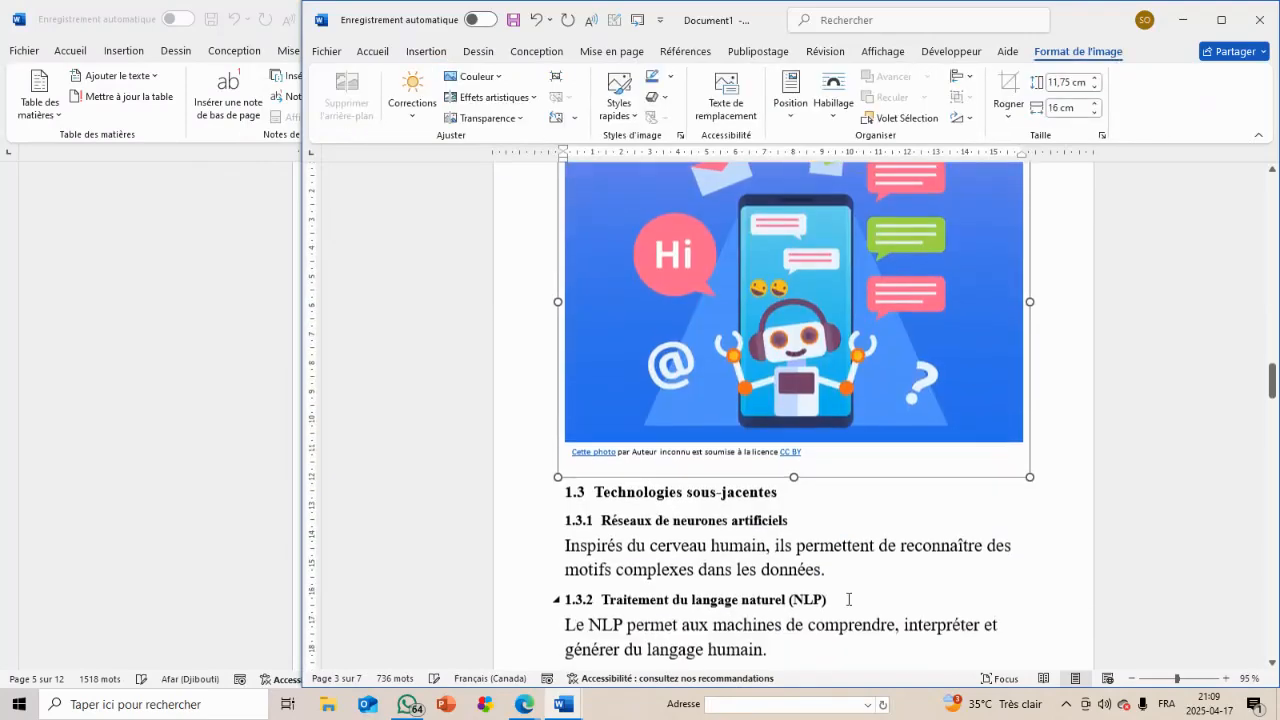
scroll(743, 503, down, 4)
scroll(743, 503, down, 5)
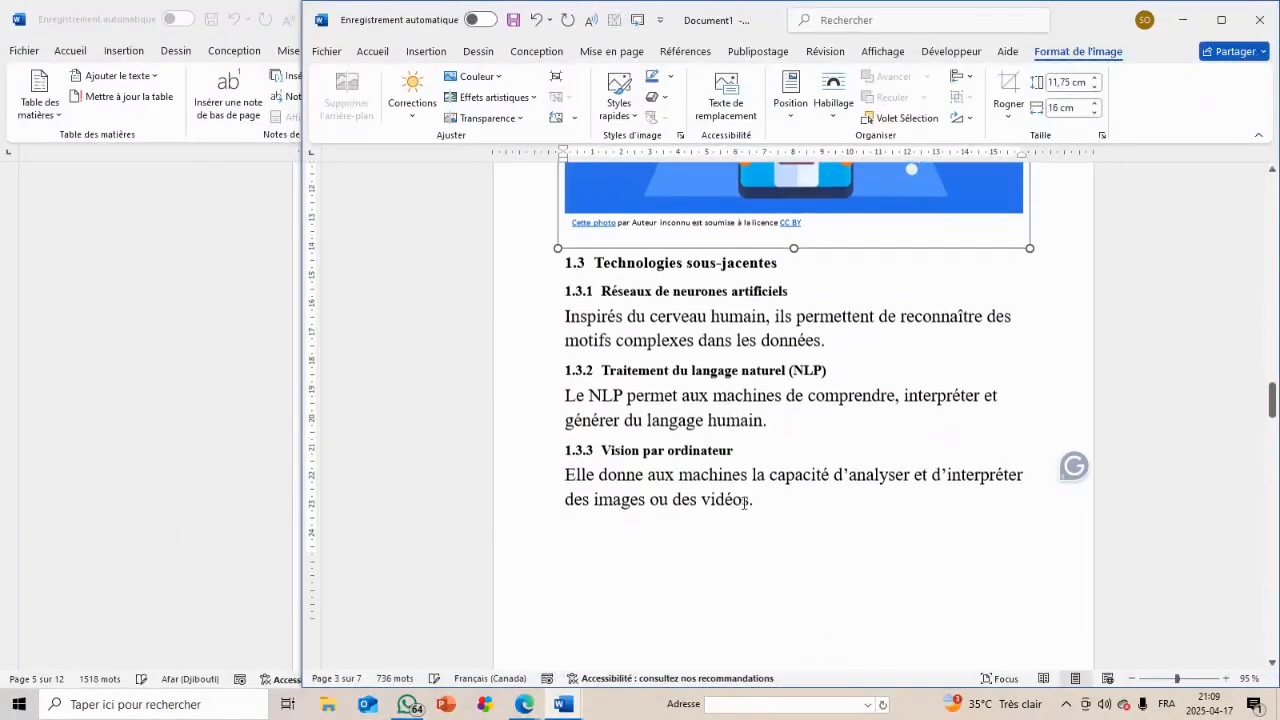
click(742, 504)
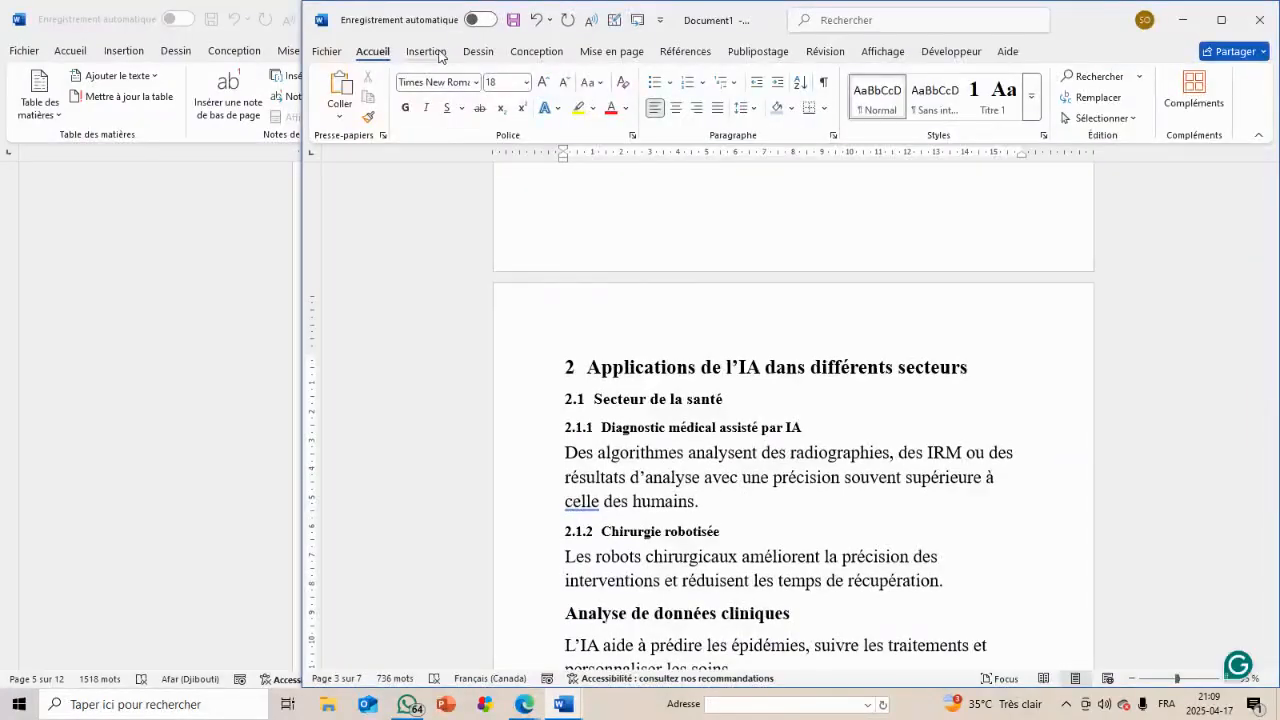
click(438, 54)
click(502, 112)
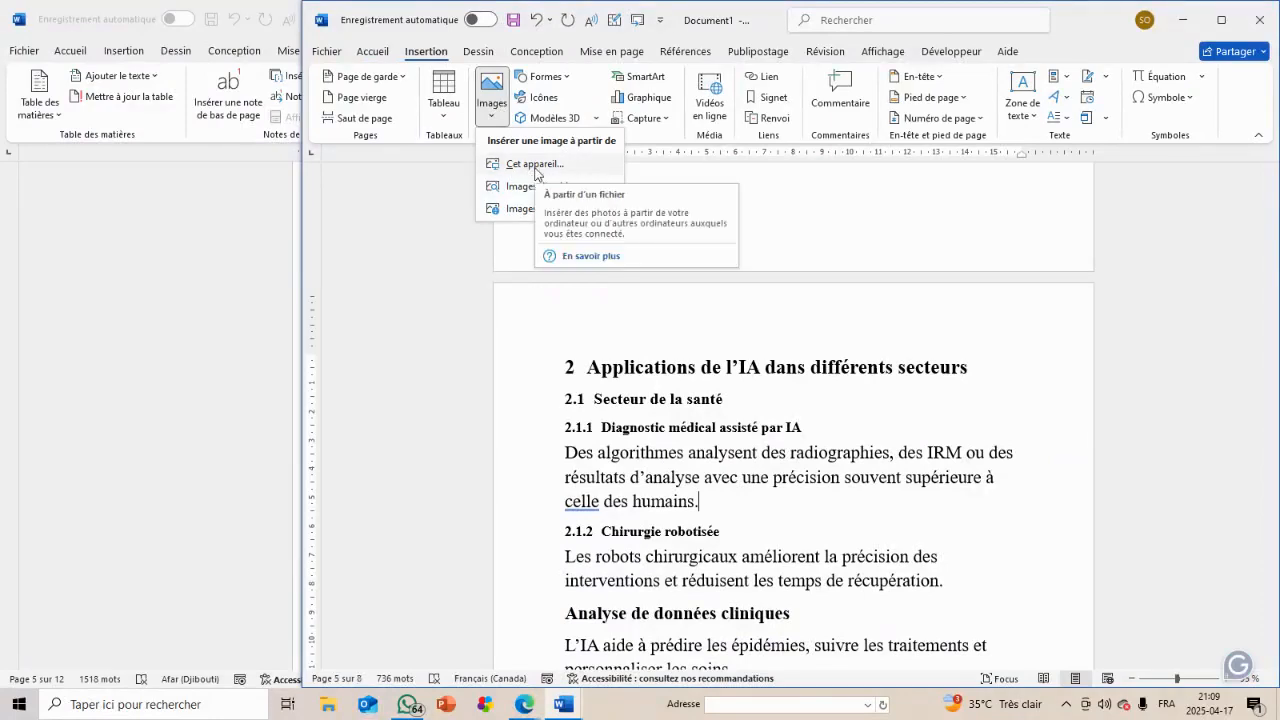
click(534, 165)
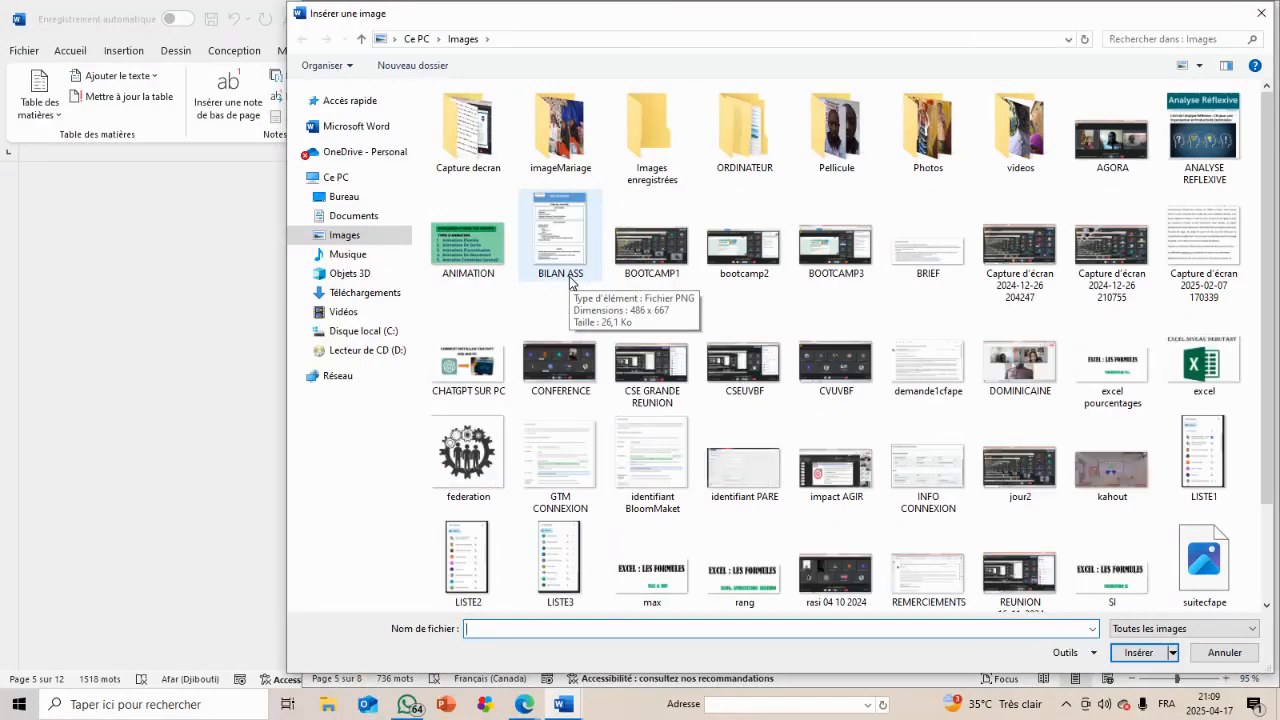
click(455, 365)
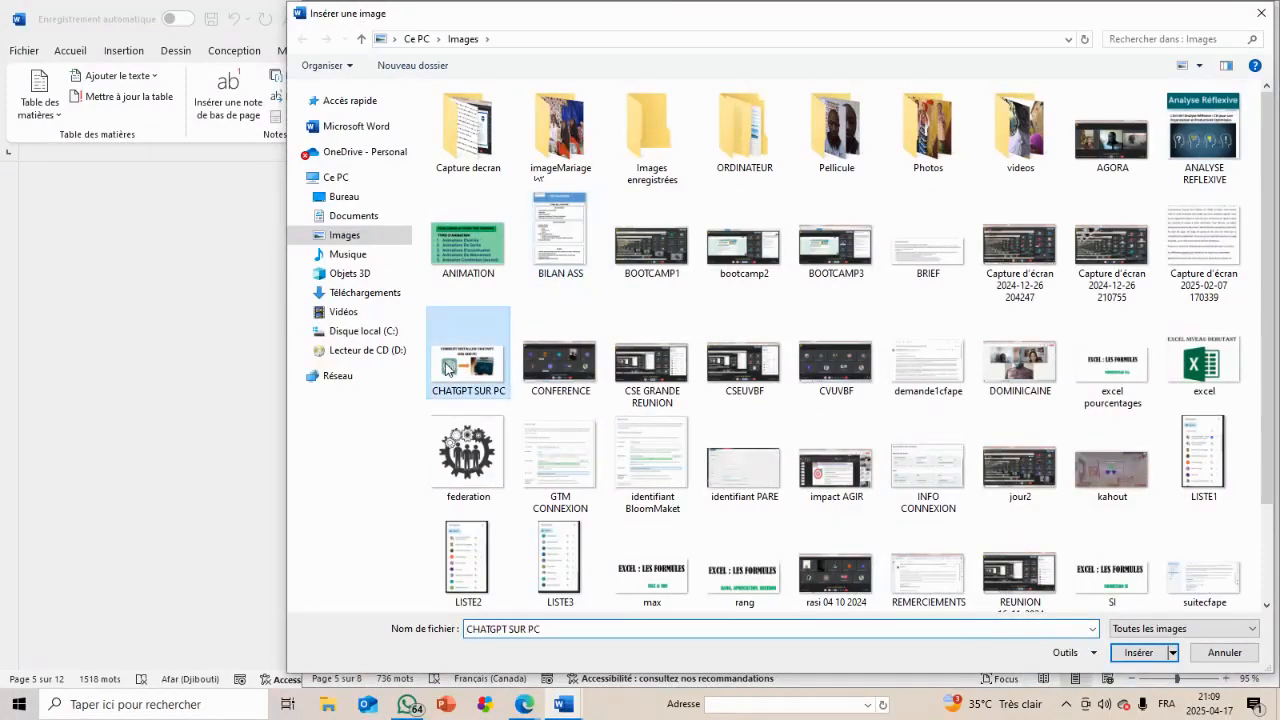
click(1138, 652)
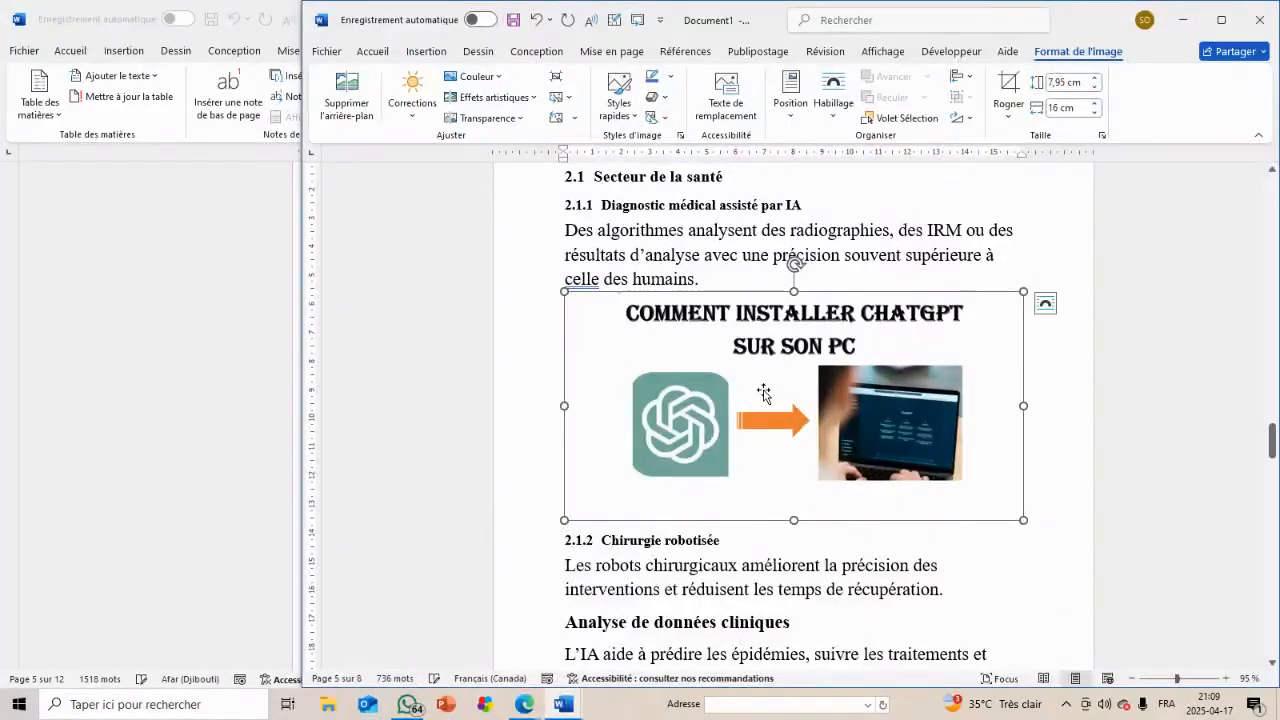
Look over the document from section 2.1.2 back to the introduction, checking the inserted pictures and the space around section 1.1.1
scroll(765, 391, down, 5)
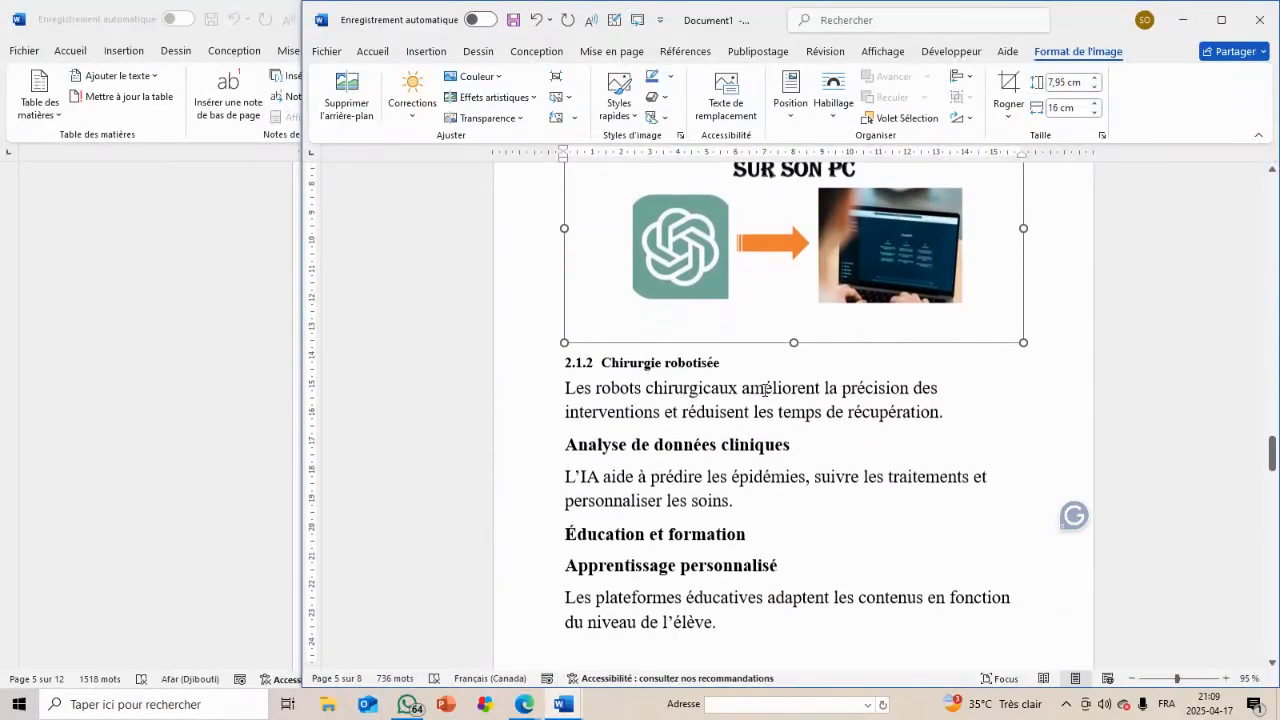
scroll(765, 391, up, 6)
scroll(765, 391, up, 10)
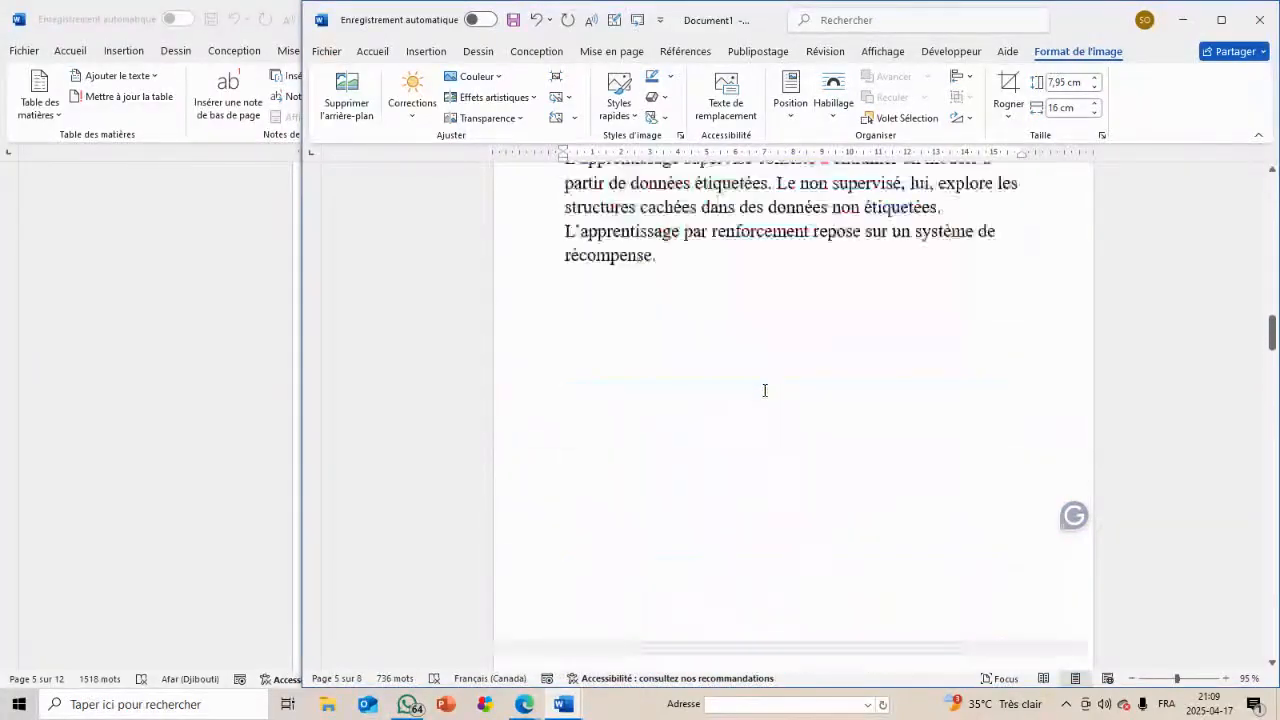
scroll(765, 391, up, 10)
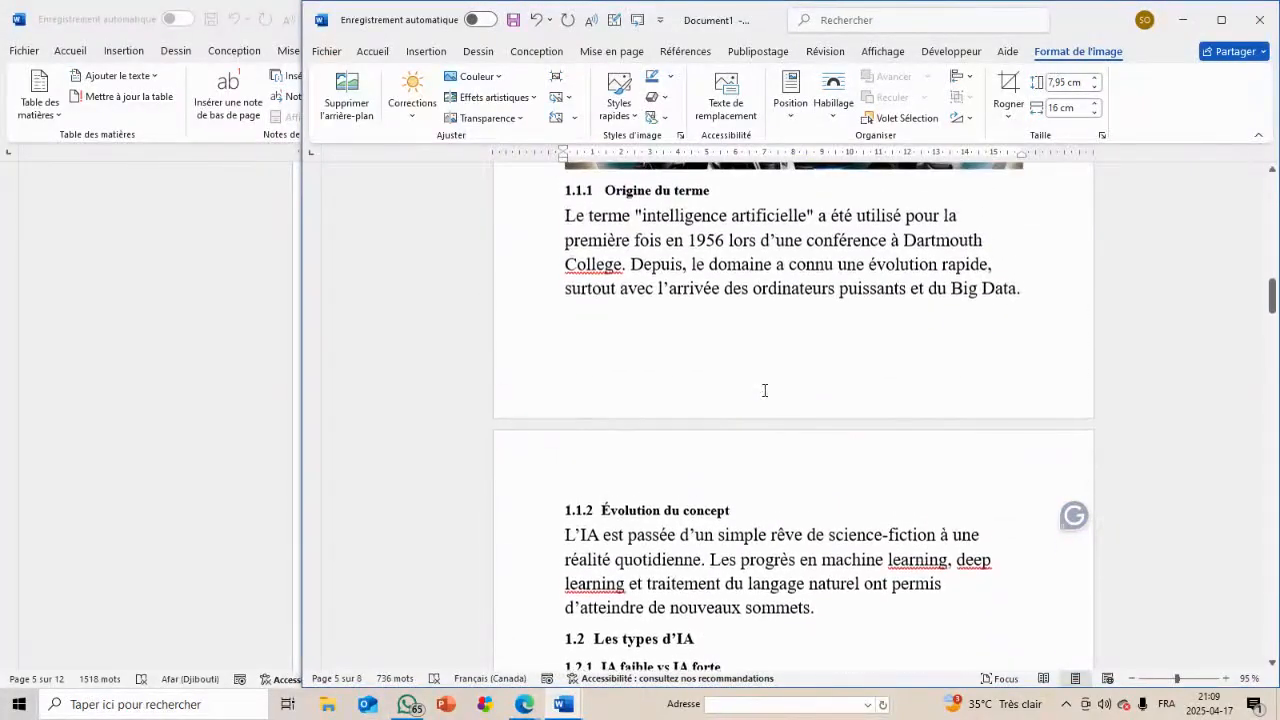
scroll(763, 391, up, 3)
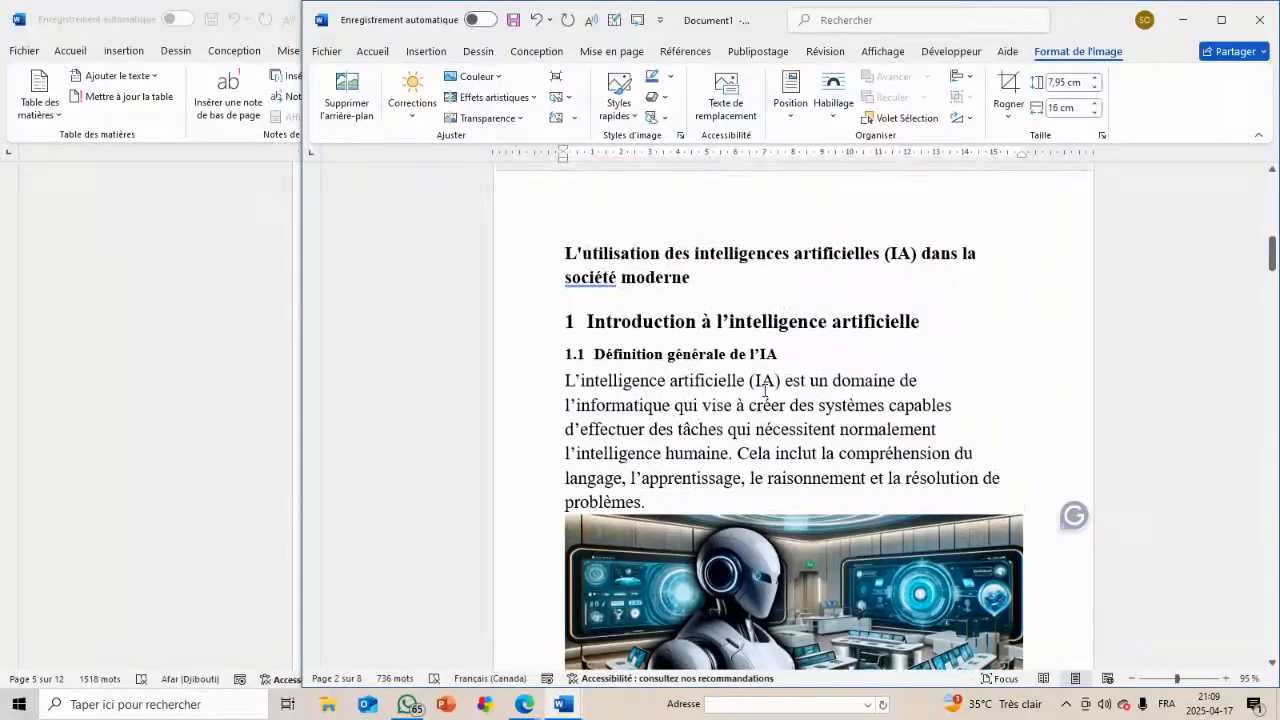
scroll(764, 390, down, 6)
scroll(765, 391, down, 2)
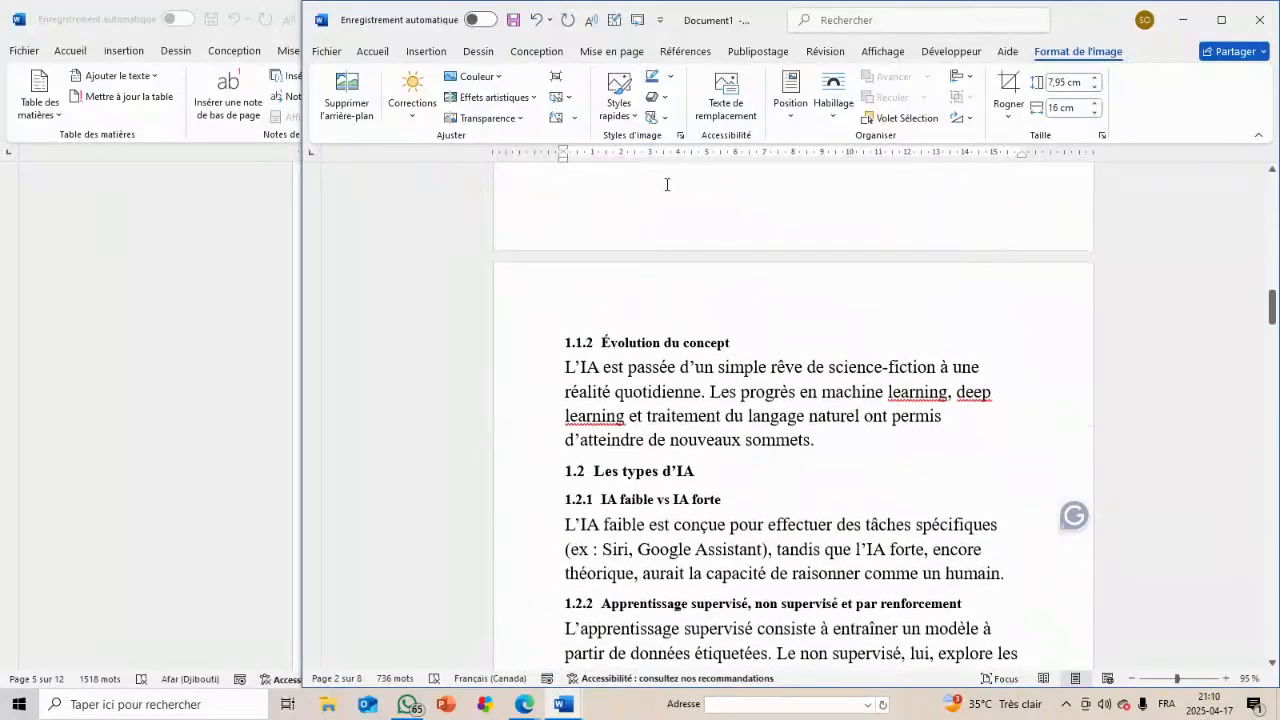
scroll(669, 186, up, 3)
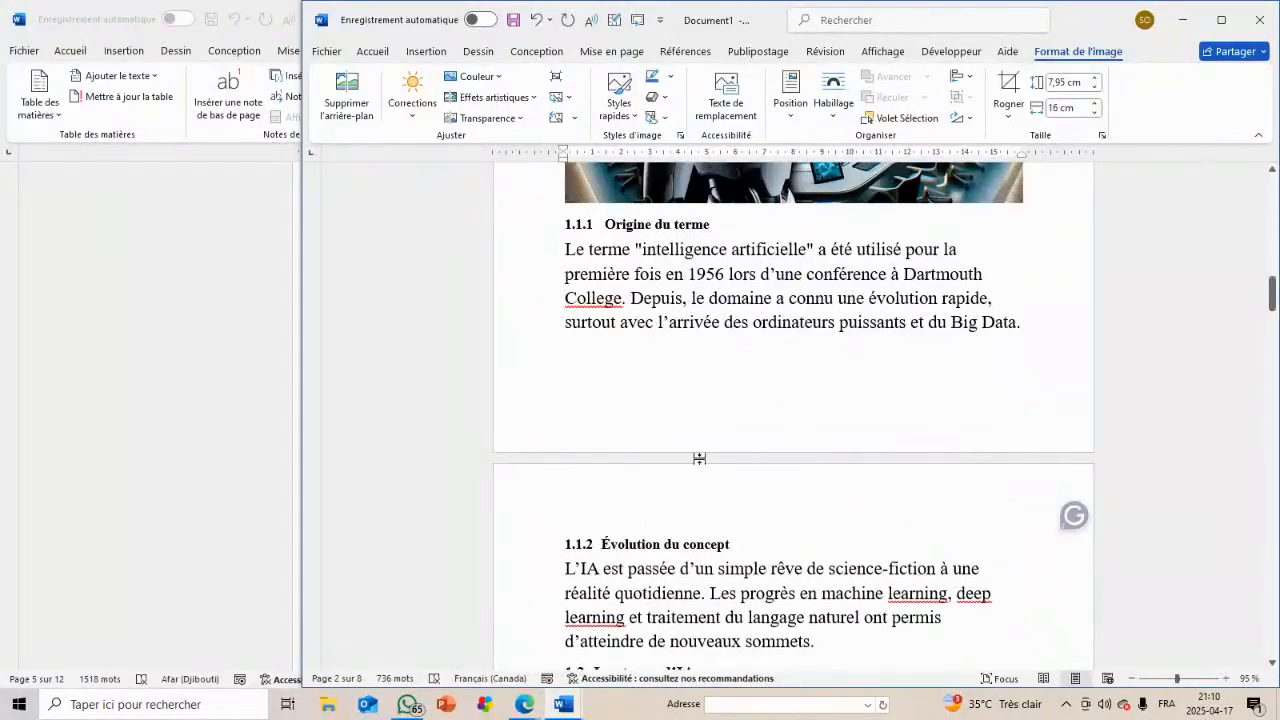
Insert a table of four rows and five columns on a new line below the section 1.1.1 paragraph
click(1033, 339)
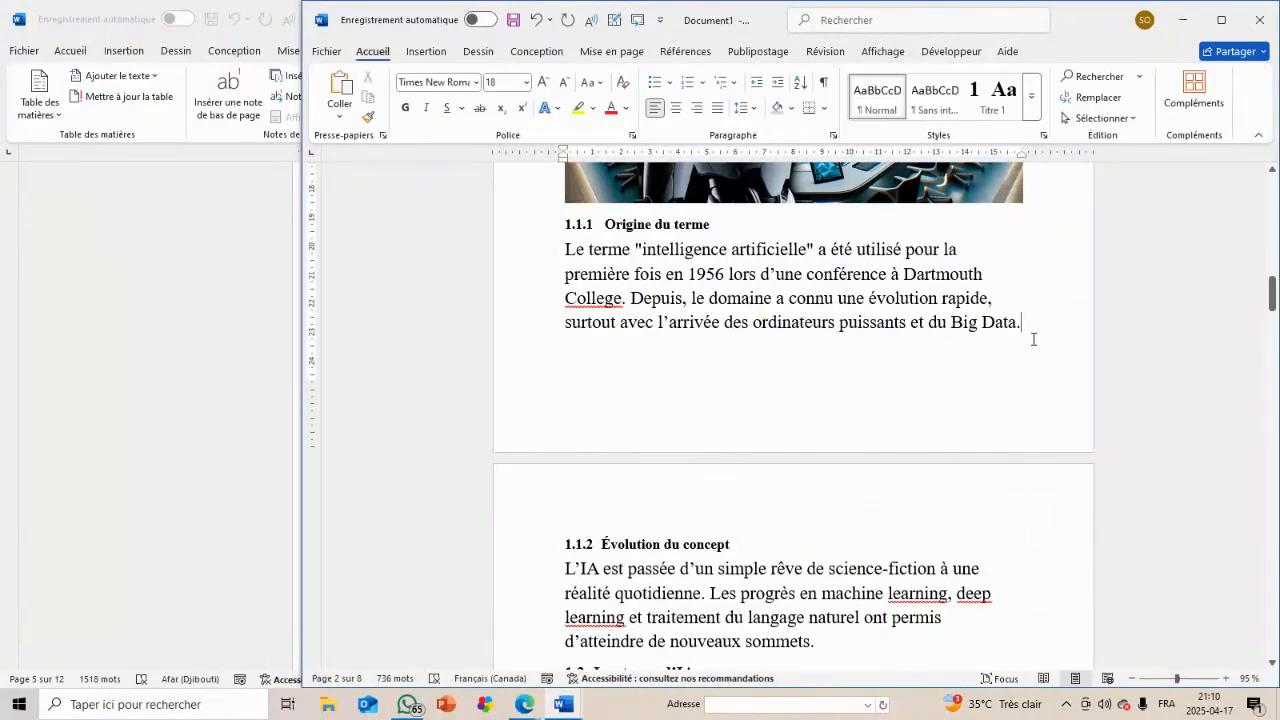
key(Return)
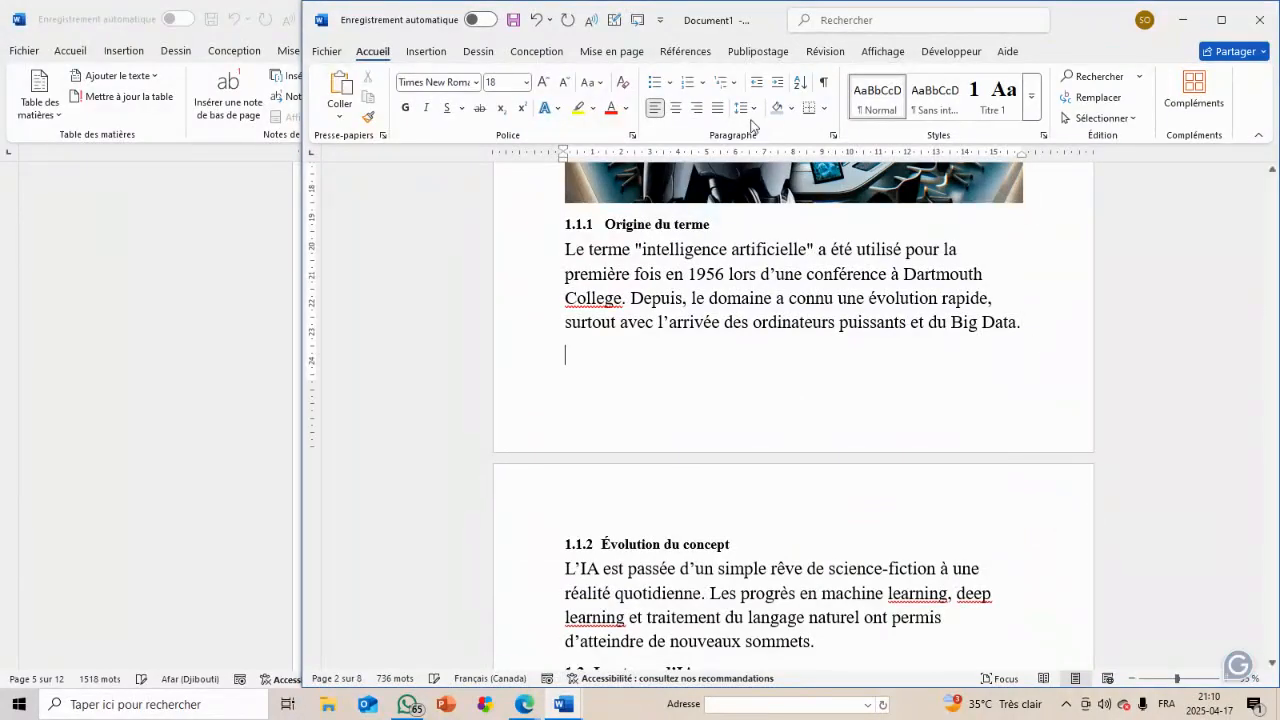
click(425, 55)
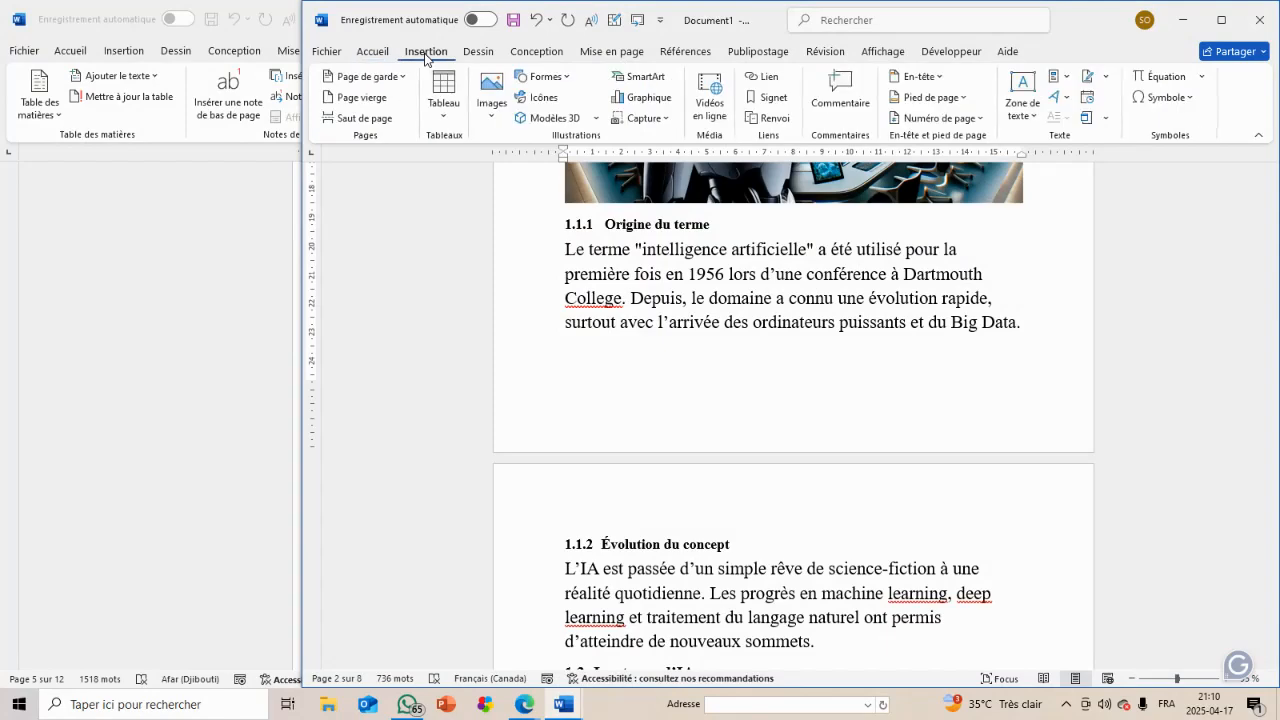
click(446, 108)
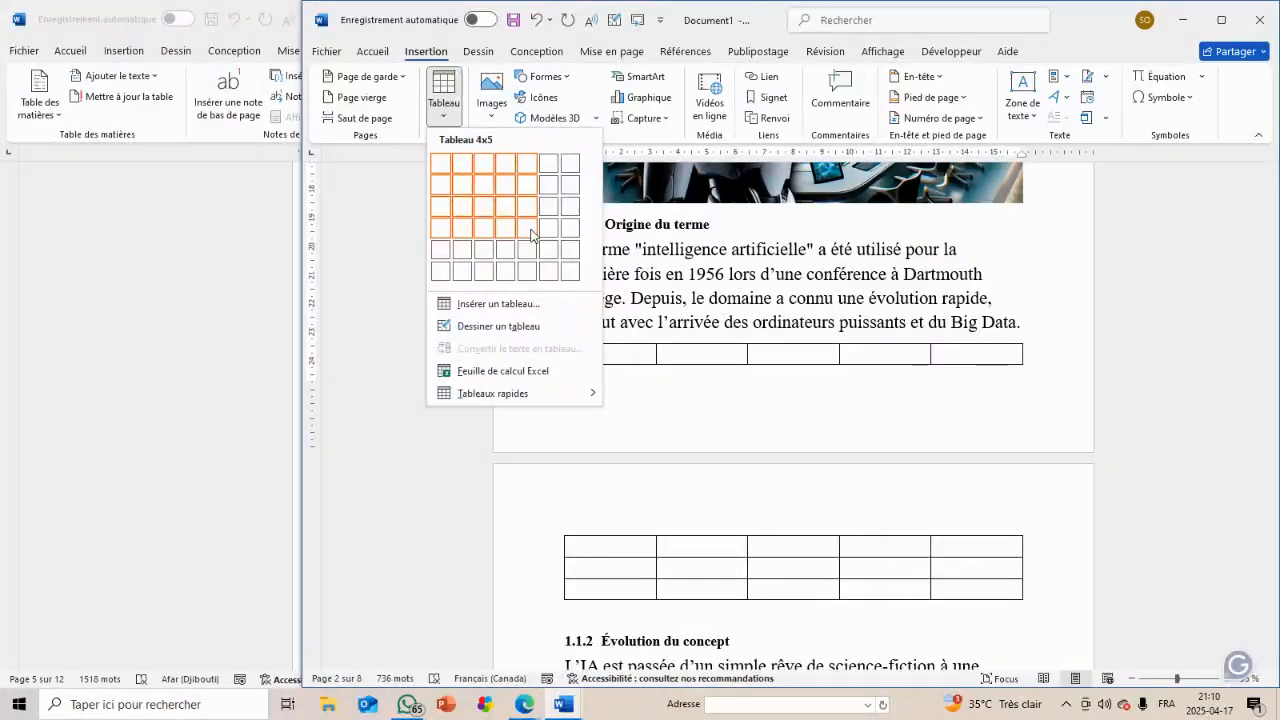
click(531, 234)
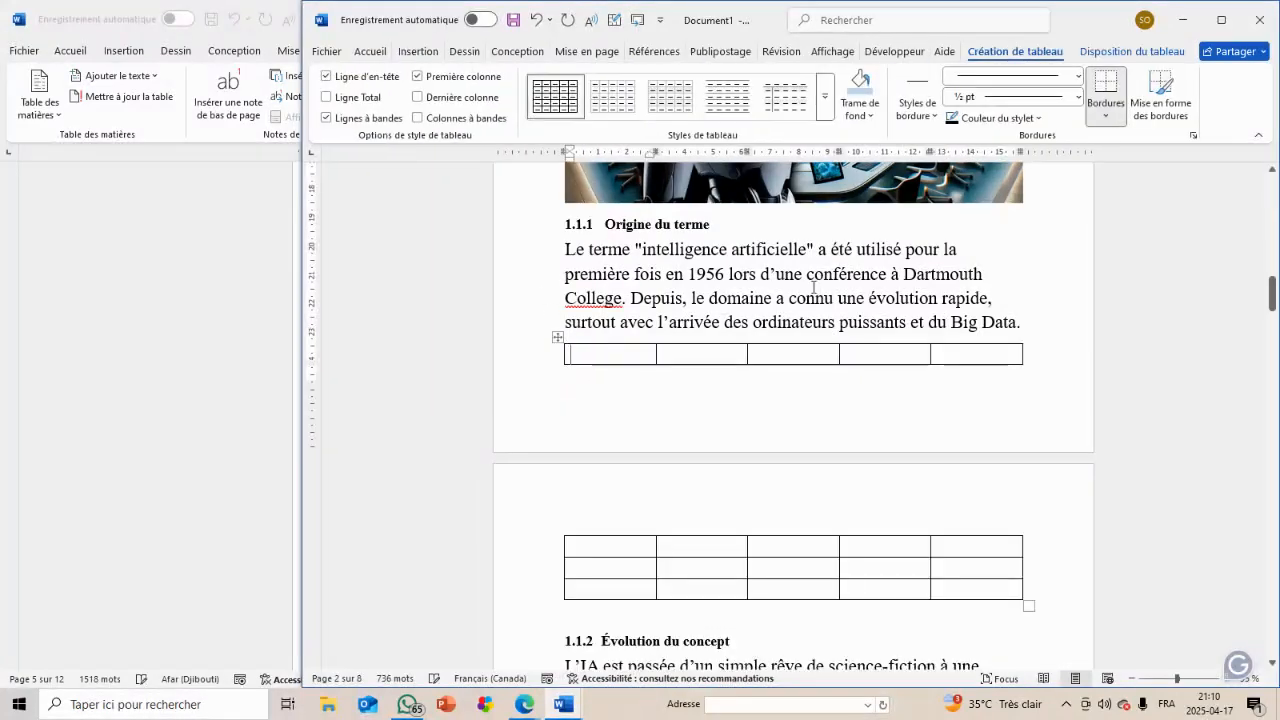
Add an empty line after the section 1.1.1 paragraph and delete the whole empty table below it
click(1028, 327)
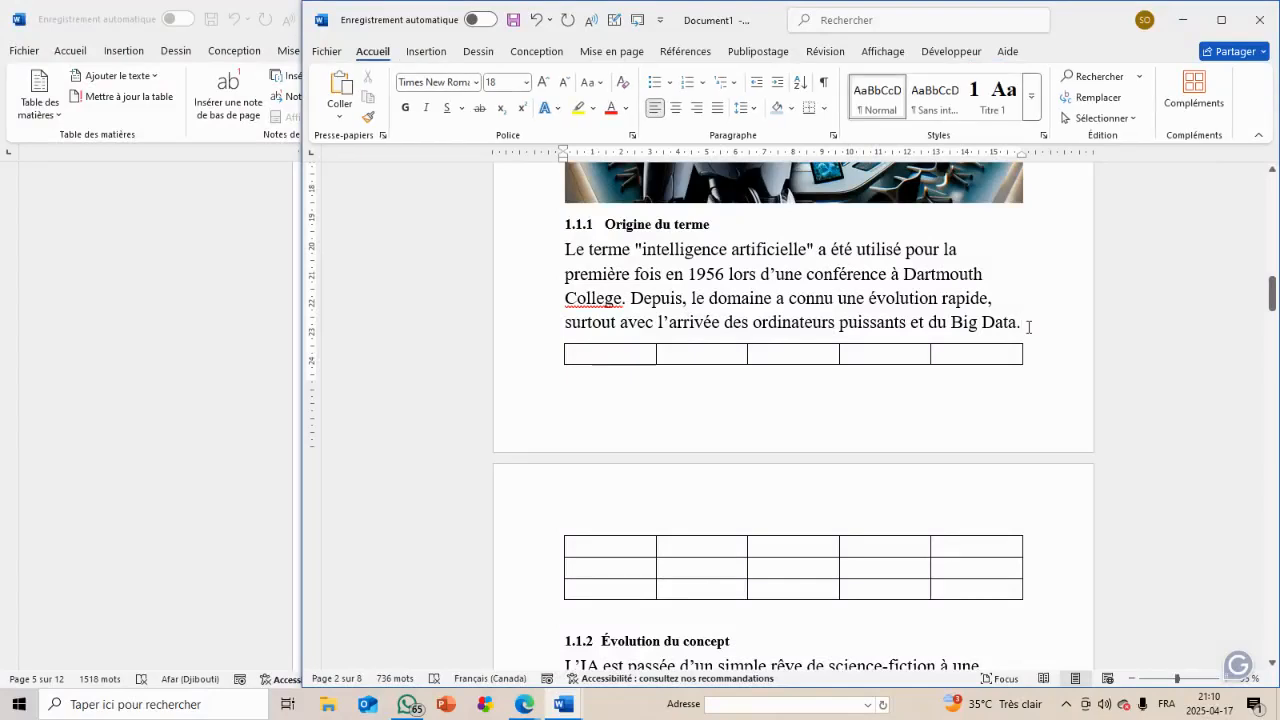
key(Return)
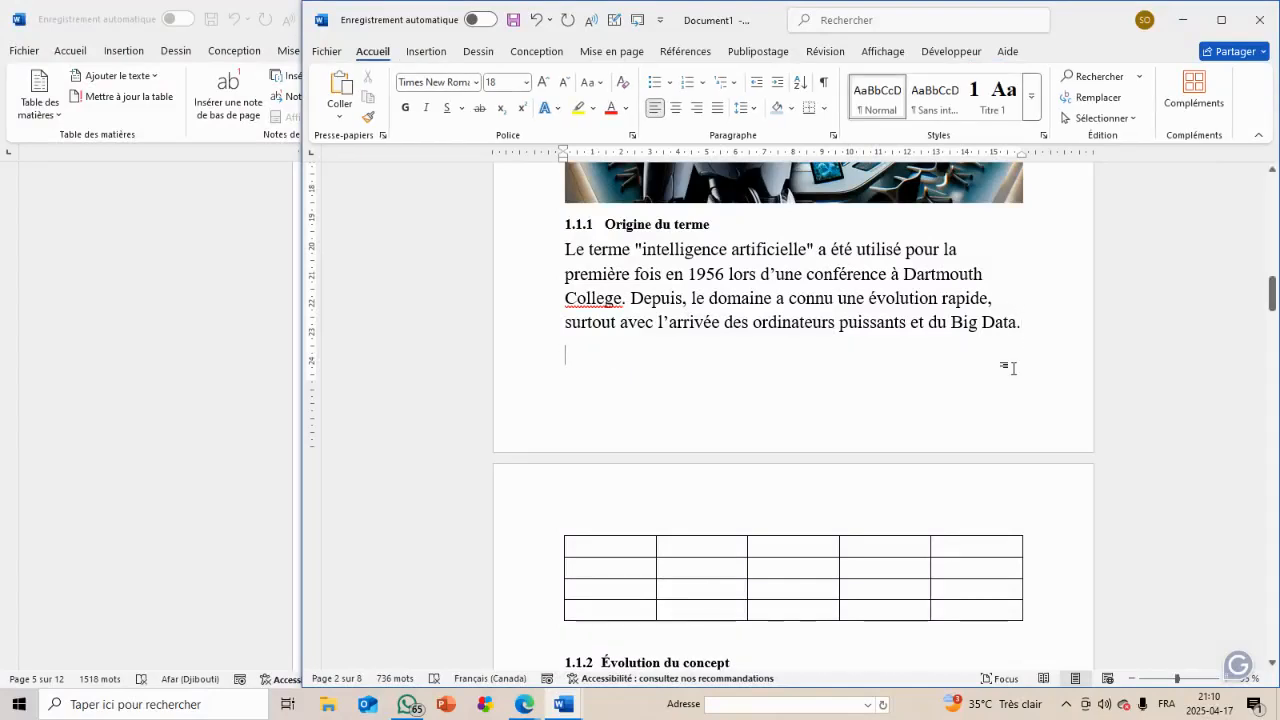
scroll(1012, 354, down, 1)
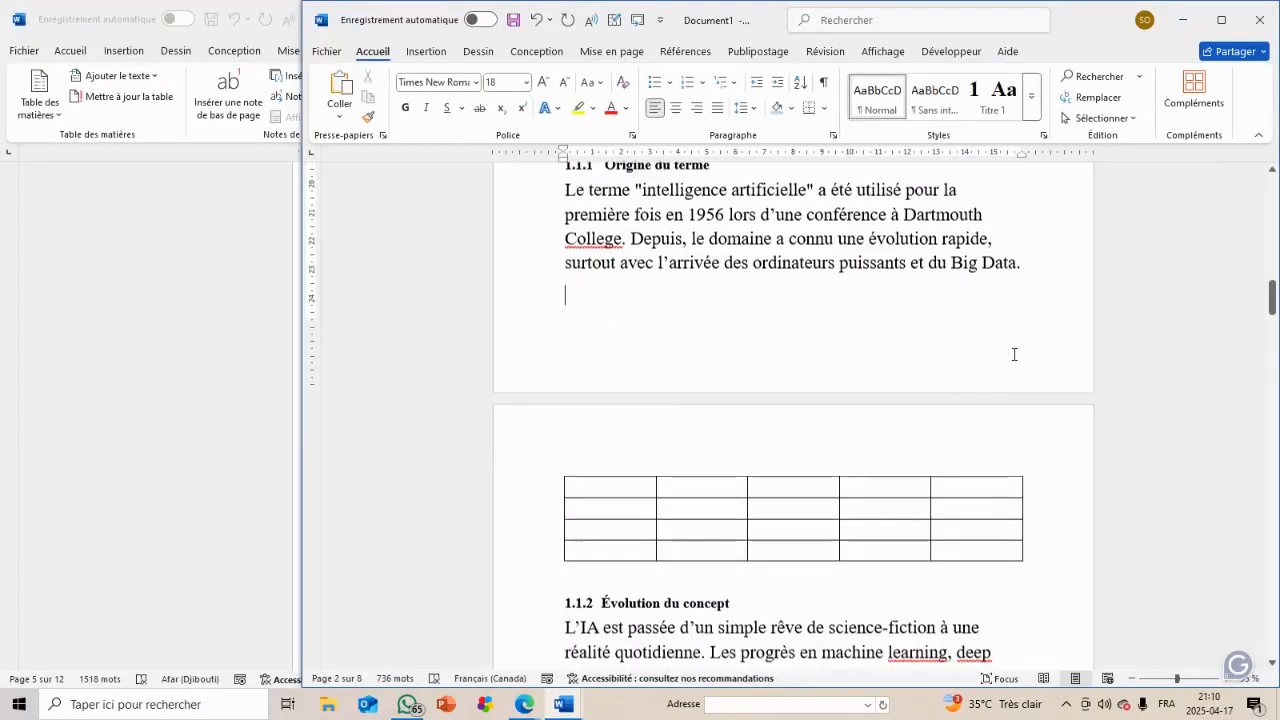
click(869, 526)
click(557, 467)
key(BackSpace)
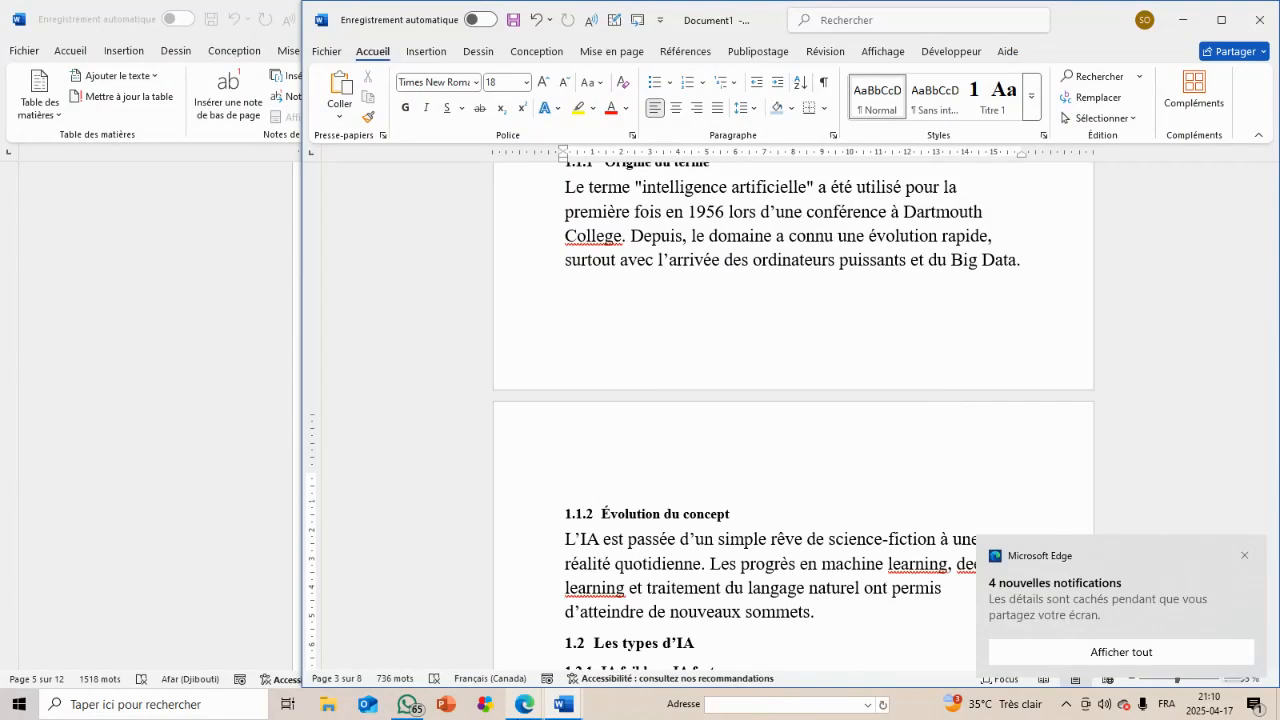
Switch to Correction_des_TP and copy the TP1 comparison table's rows from "Critère" to "Ordre / Logique"
mouse_move(547, 709)
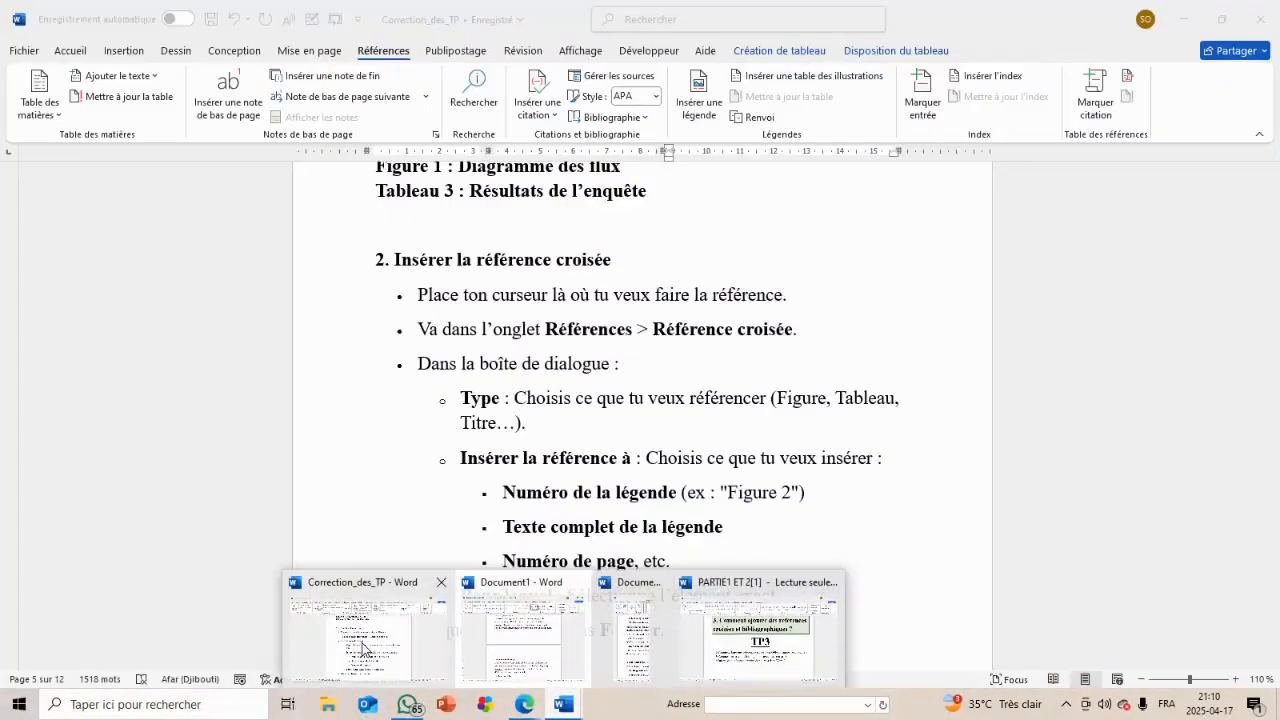
click(363, 648)
scroll(585, 318, up, 10)
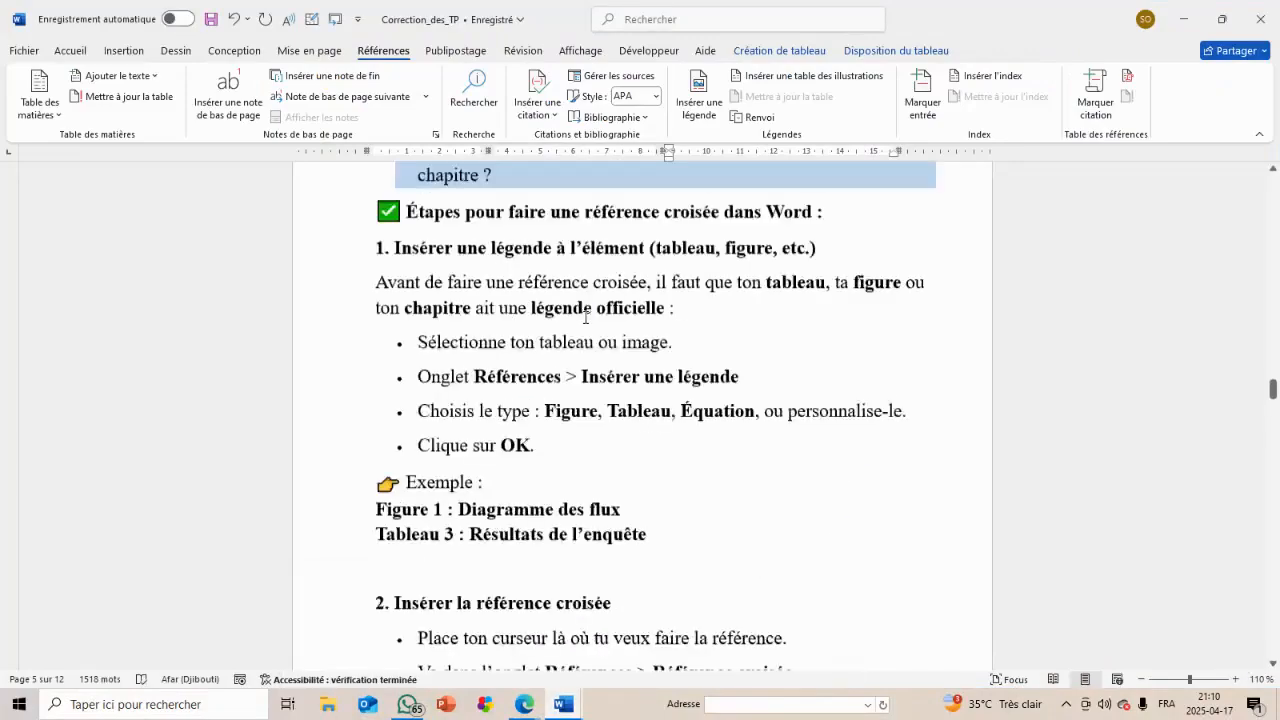
scroll(585, 318, up, 15)
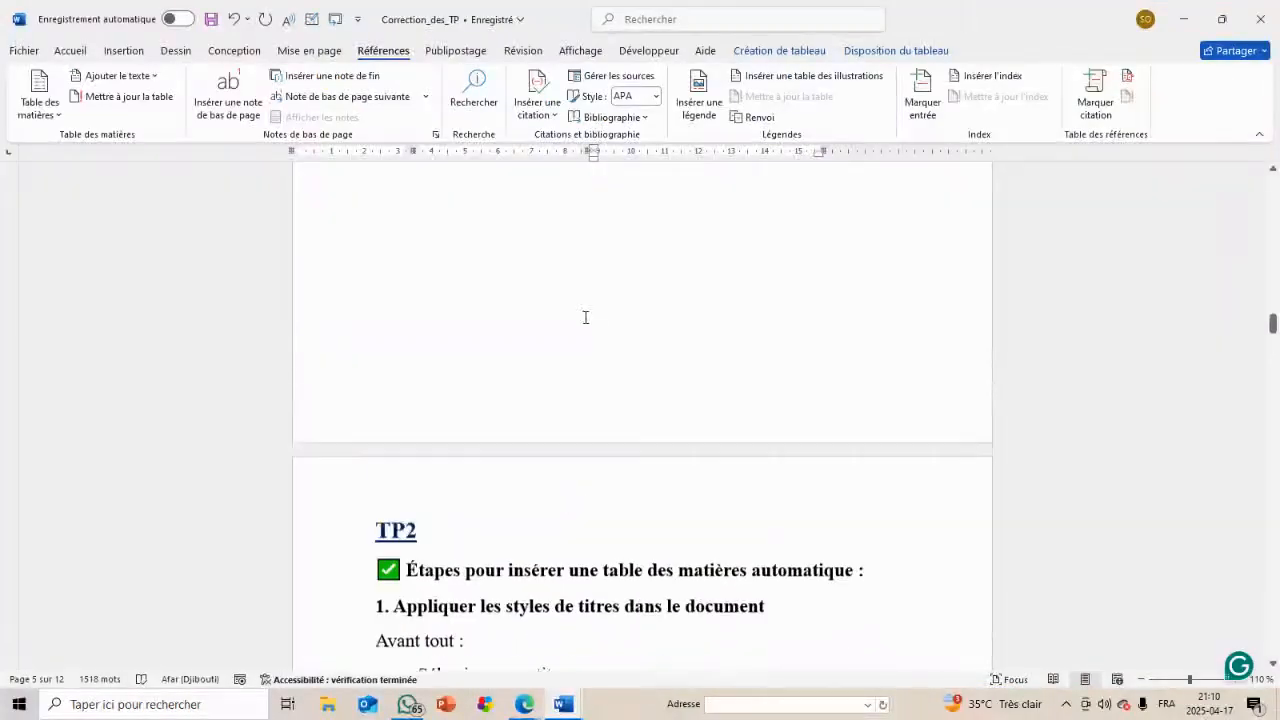
scroll(585, 318, up, 15)
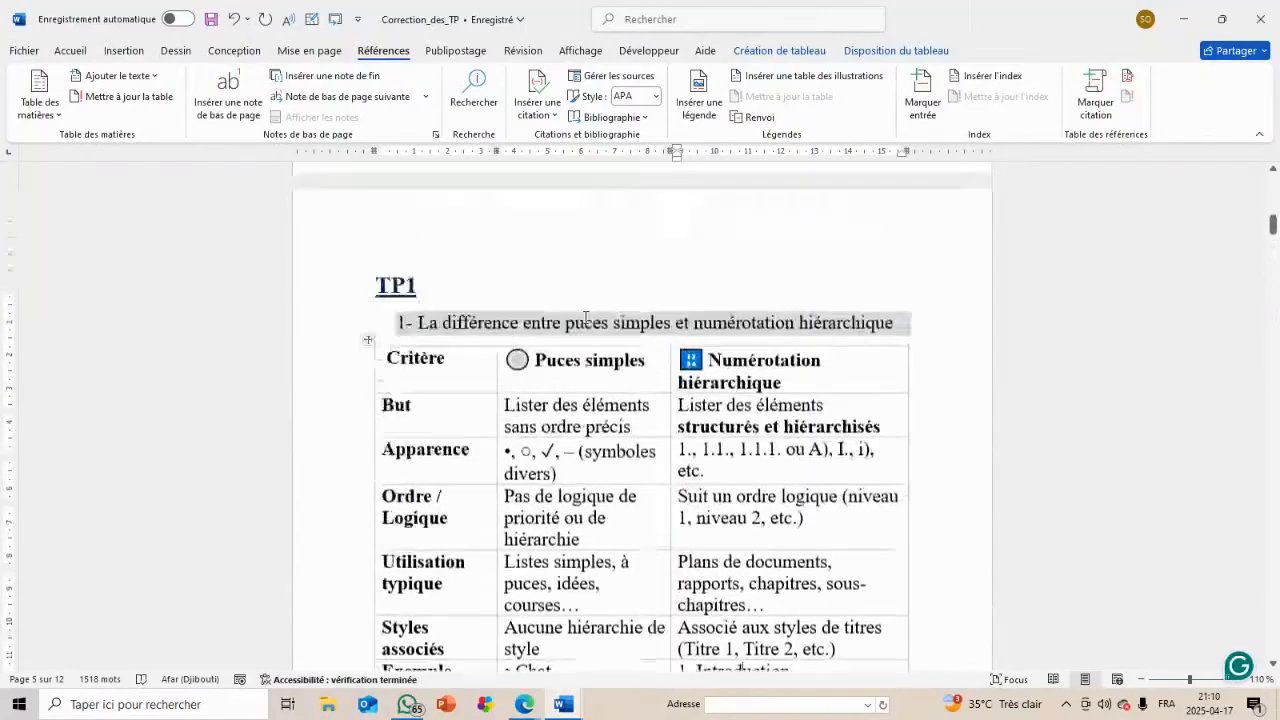
drag(389, 343, 769, 516)
key(ctrl+c)
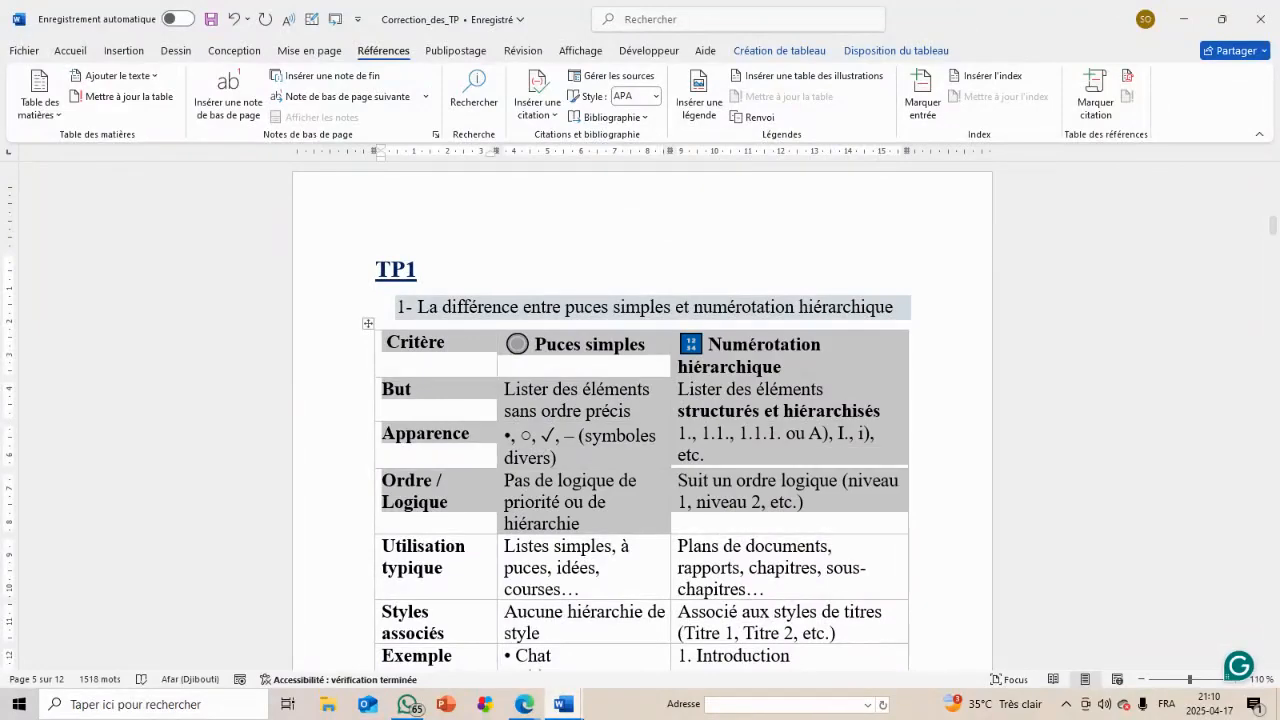
Switch to Document1 and paste the copied comparison table below the section 1.1.1 paragraph
mouse_move(575, 710)
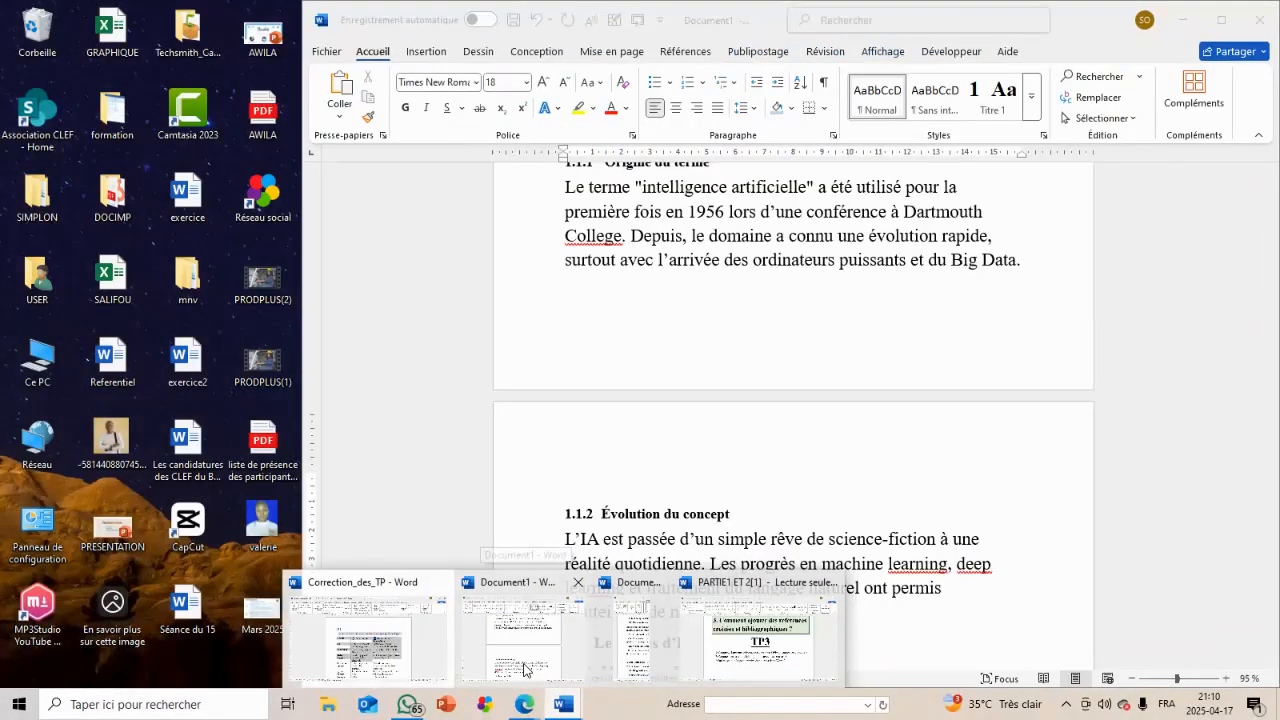
click(519, 668)
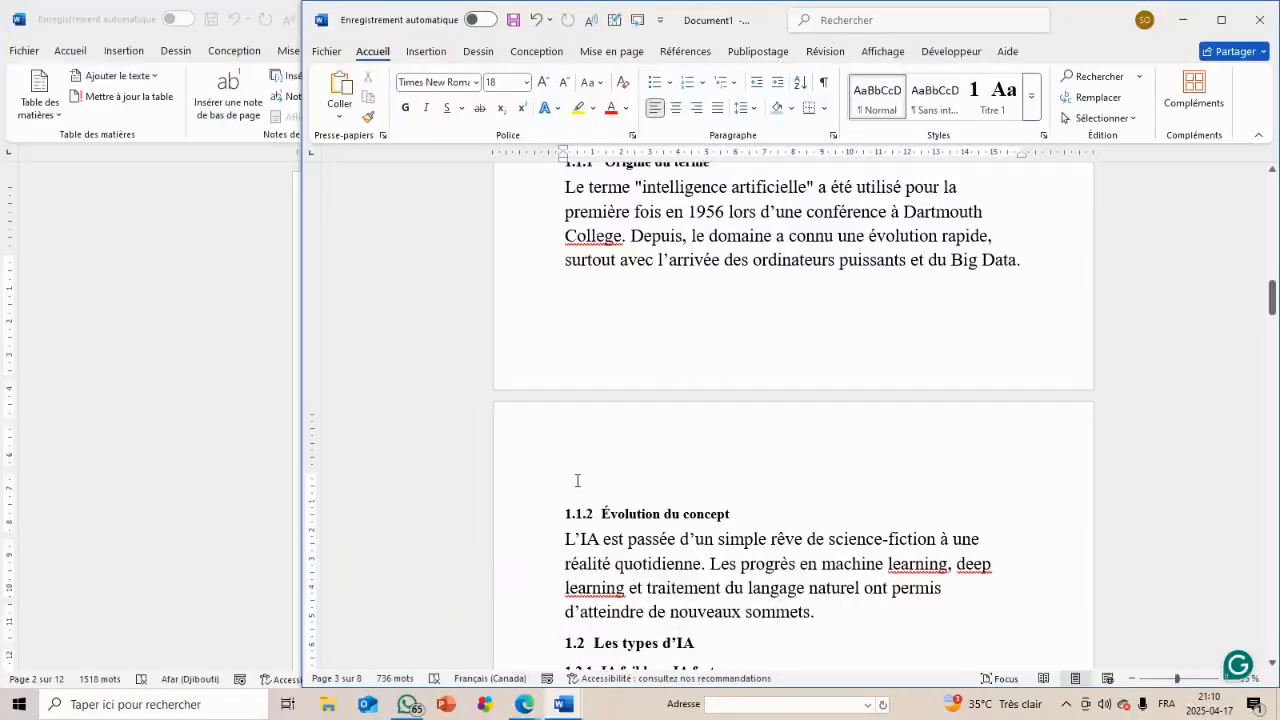
key(ctrl+v)
scroll(577, 481, down, 1)
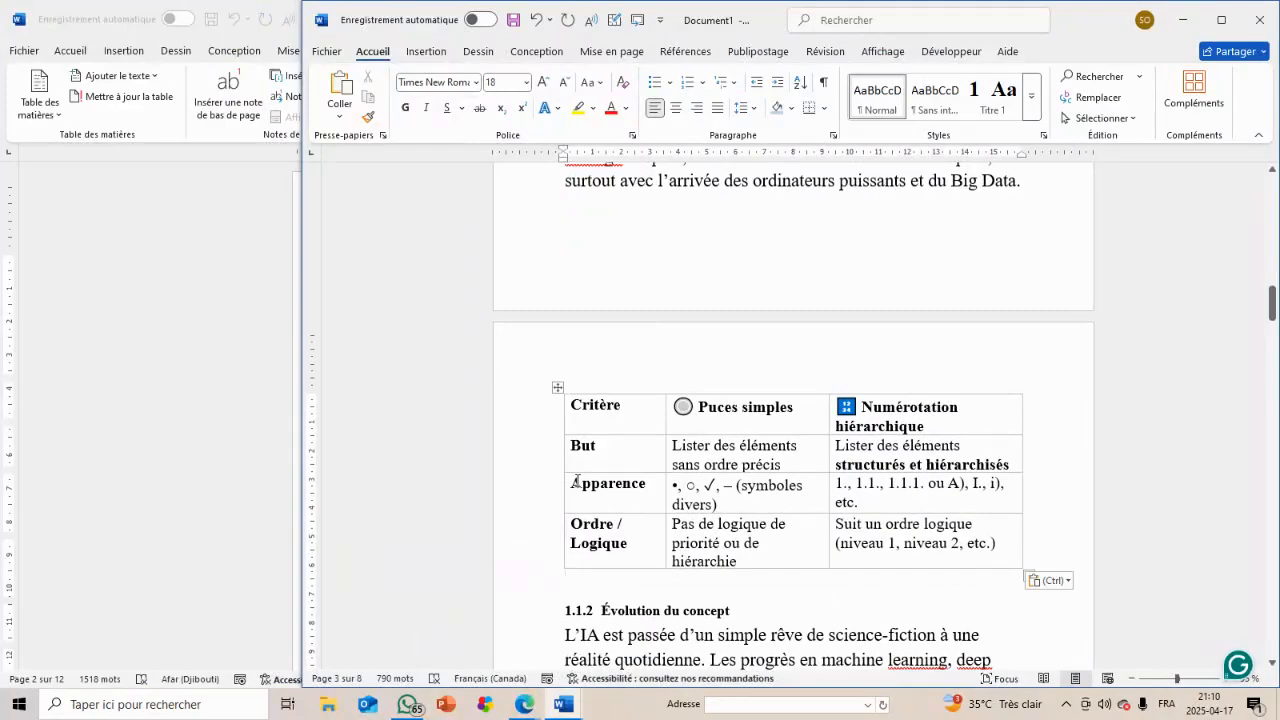
Paste the comparison table on a new line after the "Analyse de données cliniques" paragraph
scroll(577, 481, down, 5)
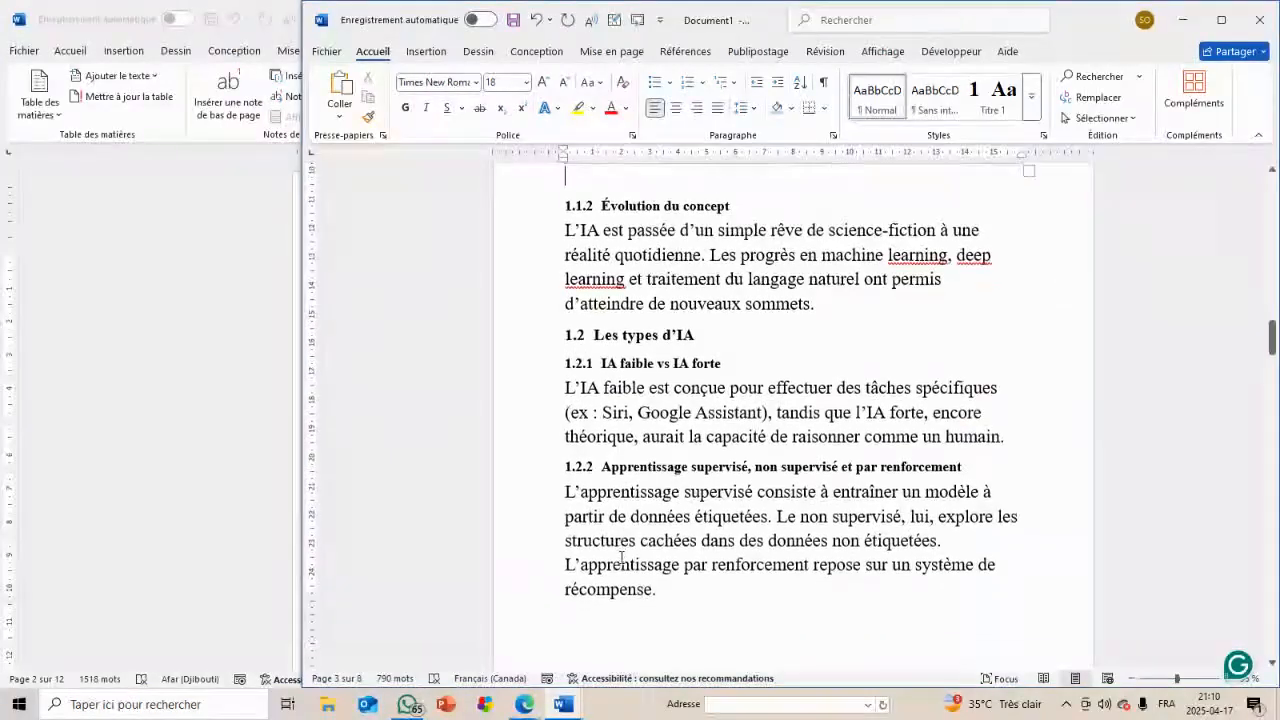
scroll(621, 557, down, 2)
scroll(659, 651, down, 10)
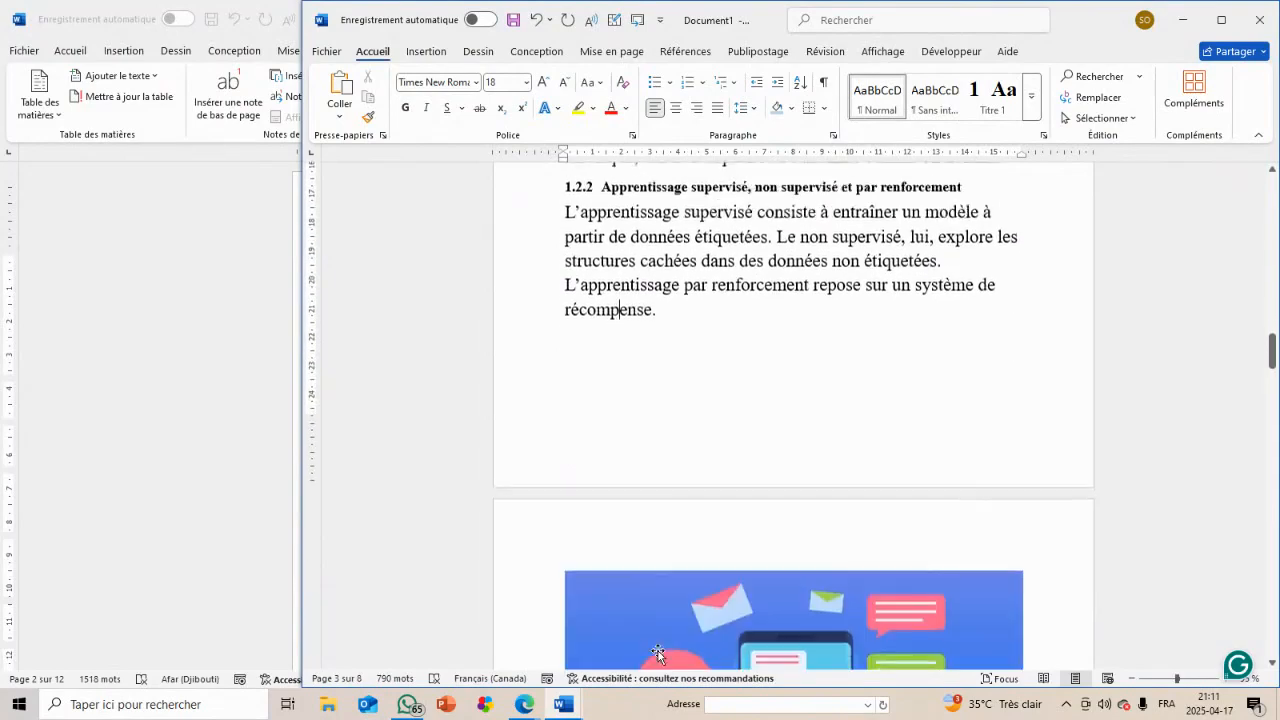
scroll(637, 515, down, 10)
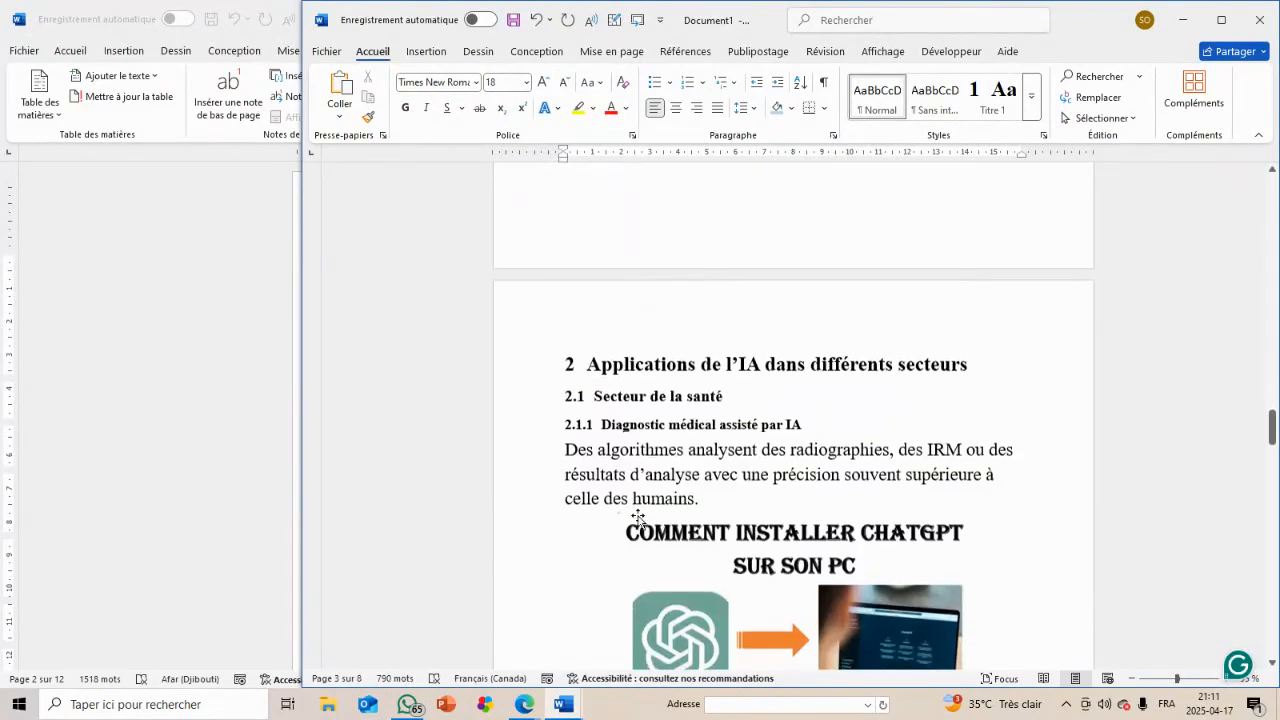
click(770, 430)
key(Return)
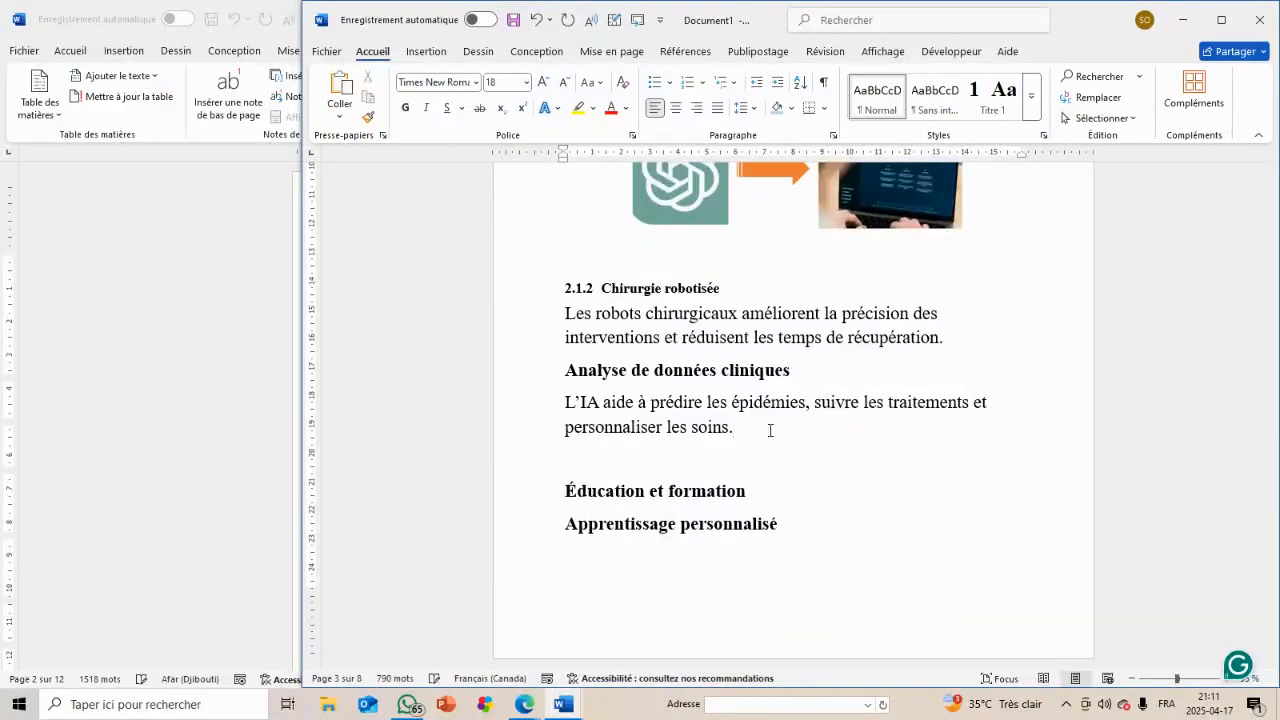
key(ctrl+v)
Paste the comparison table again on a new line after the "Automatisation de la production" paragraph
scroll(725, 476, down, 8)
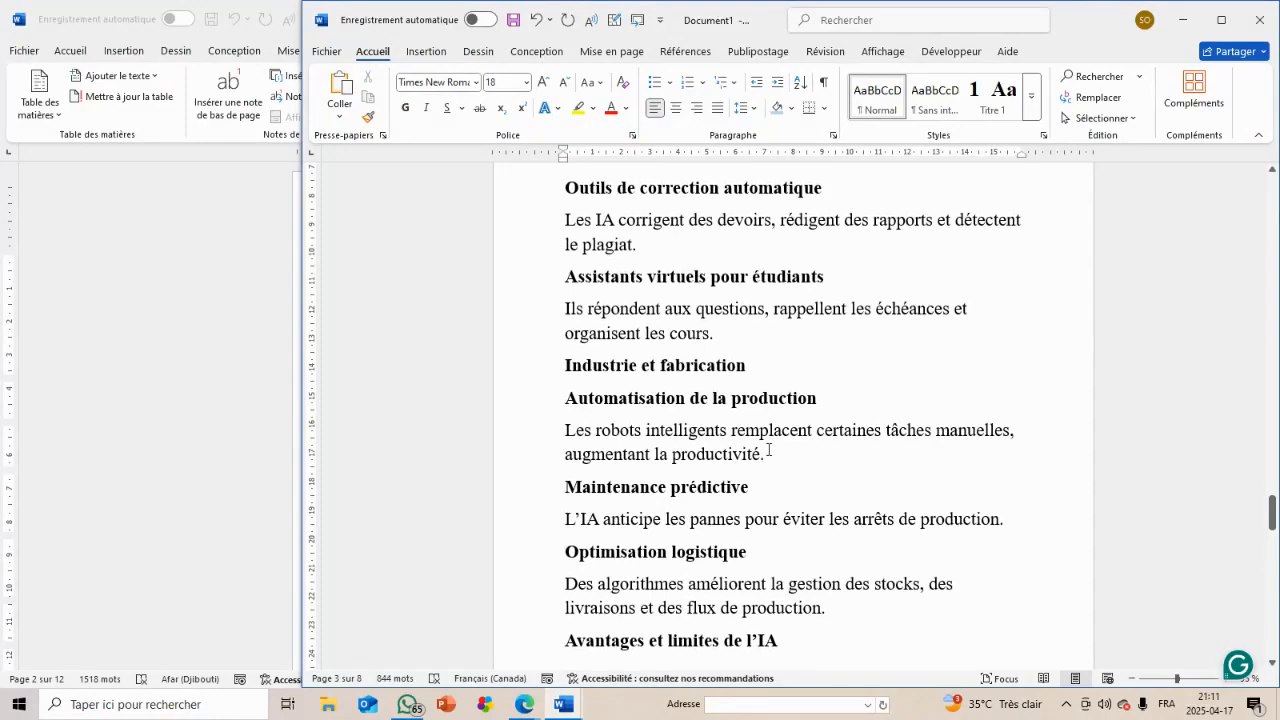
click(768, 450)
key(Return)
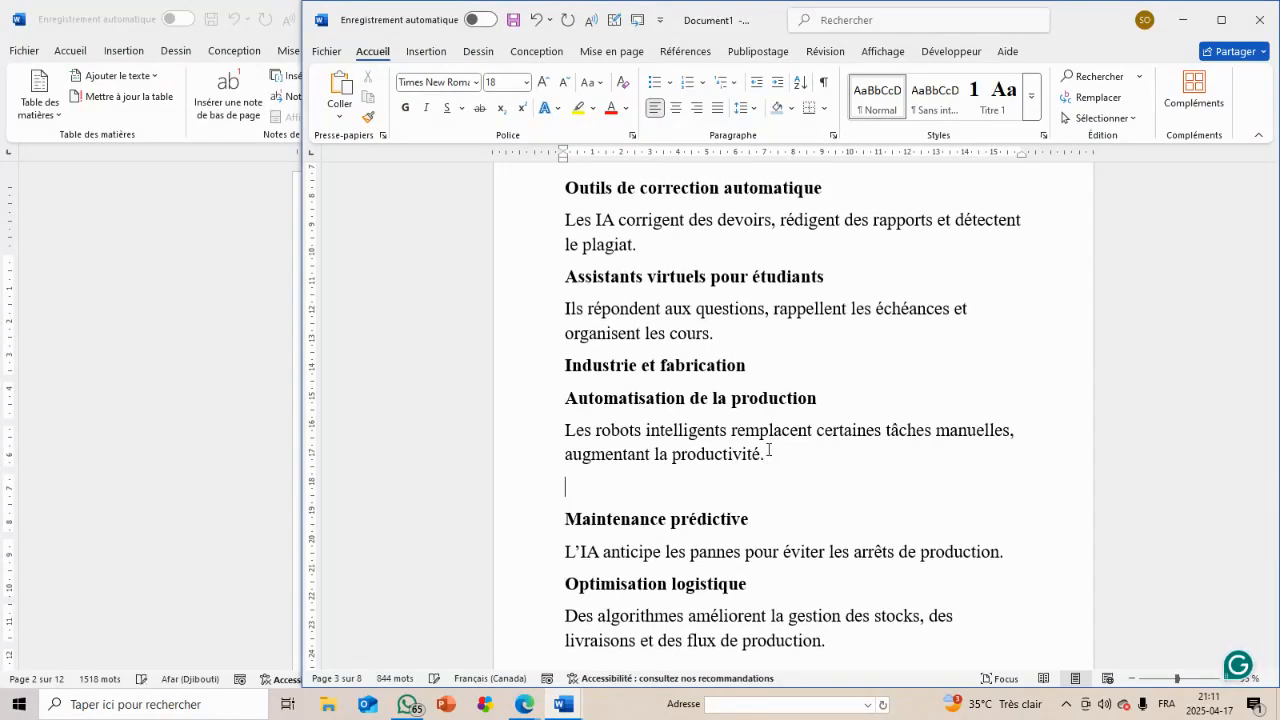
text(Critère	⚪ Puces simples	🔢 Numérotation hiérarchique But	Lister des éléments sans ordre précis	Lister des éléments structurés et hiérarchisés Apparence	•, ○, ✓, – (symboles divers)	1., 1.1., 1.1.1. ou A), I., i), etc. Ordre / Logique	Pas de logique de priorité ou de hiérarchie	Suit un ordre logique (niveau 1, niveau 2, etc.))
Insert a caption below the robot picture in section 1.1, creating a new label named "Image" for it
scroll(768, 450, up, 10)
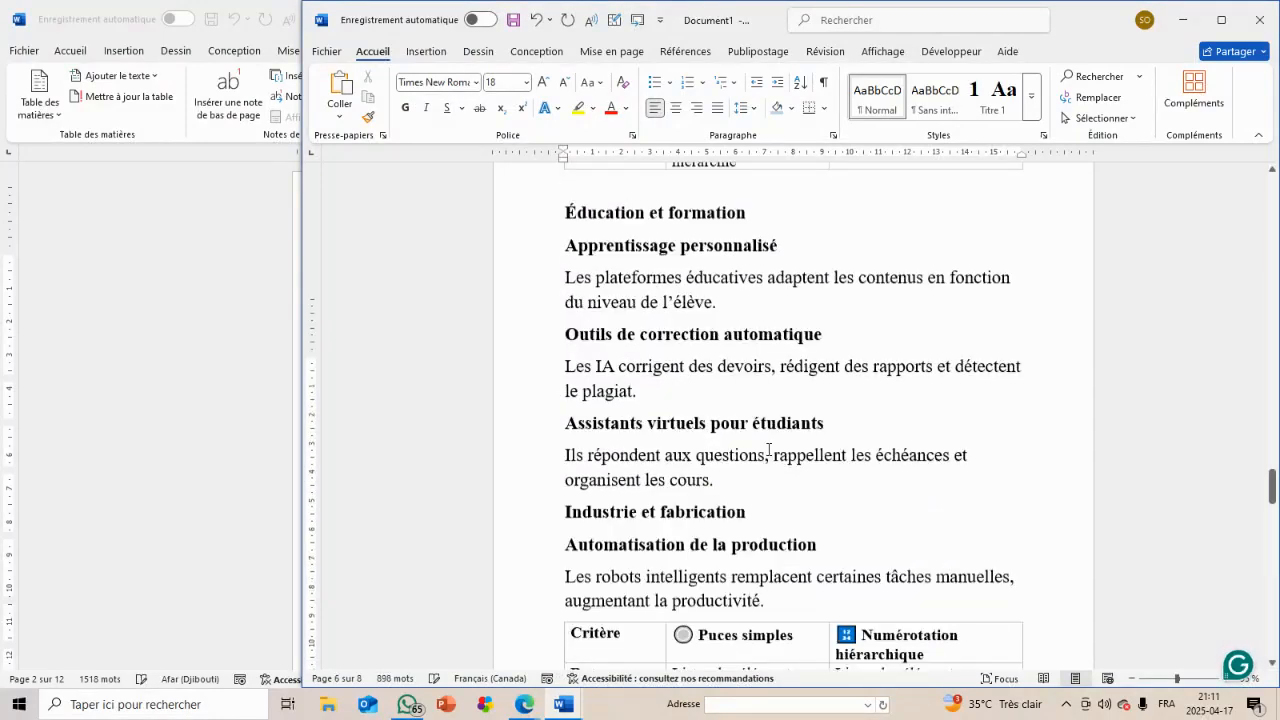
scroll(768, 450, up, 15)
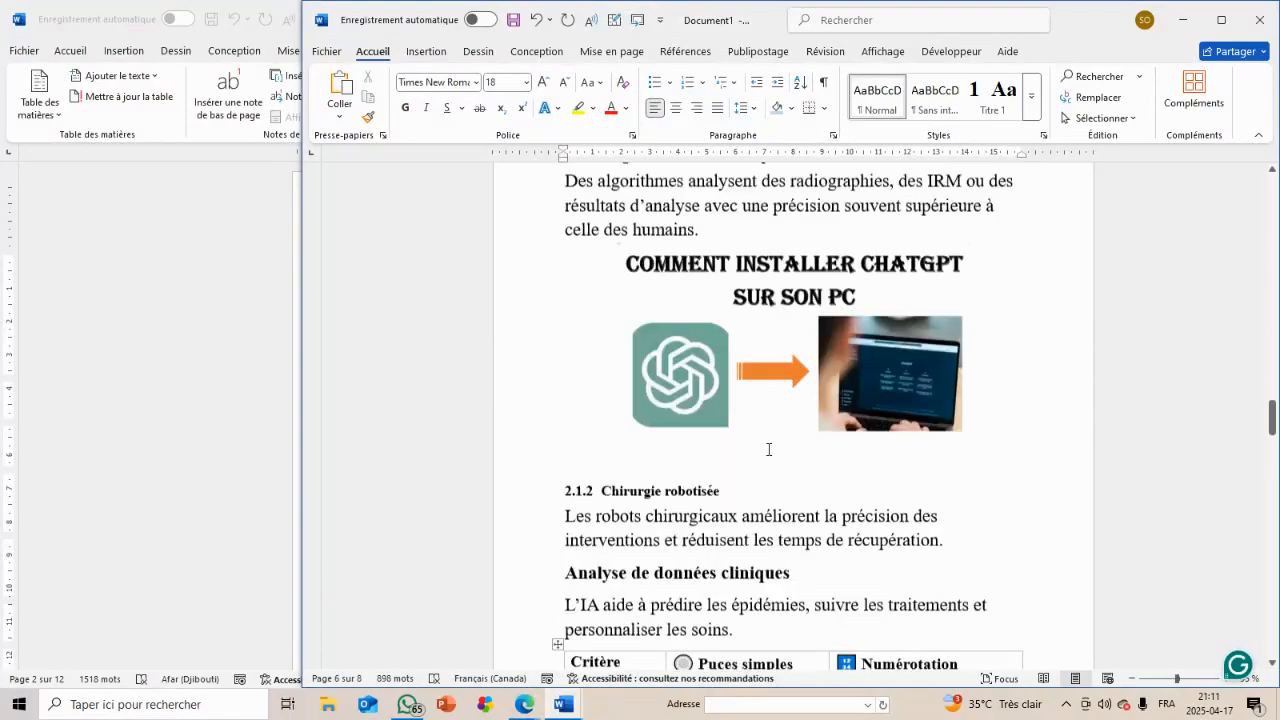
scroll(768, 450, up, 15)
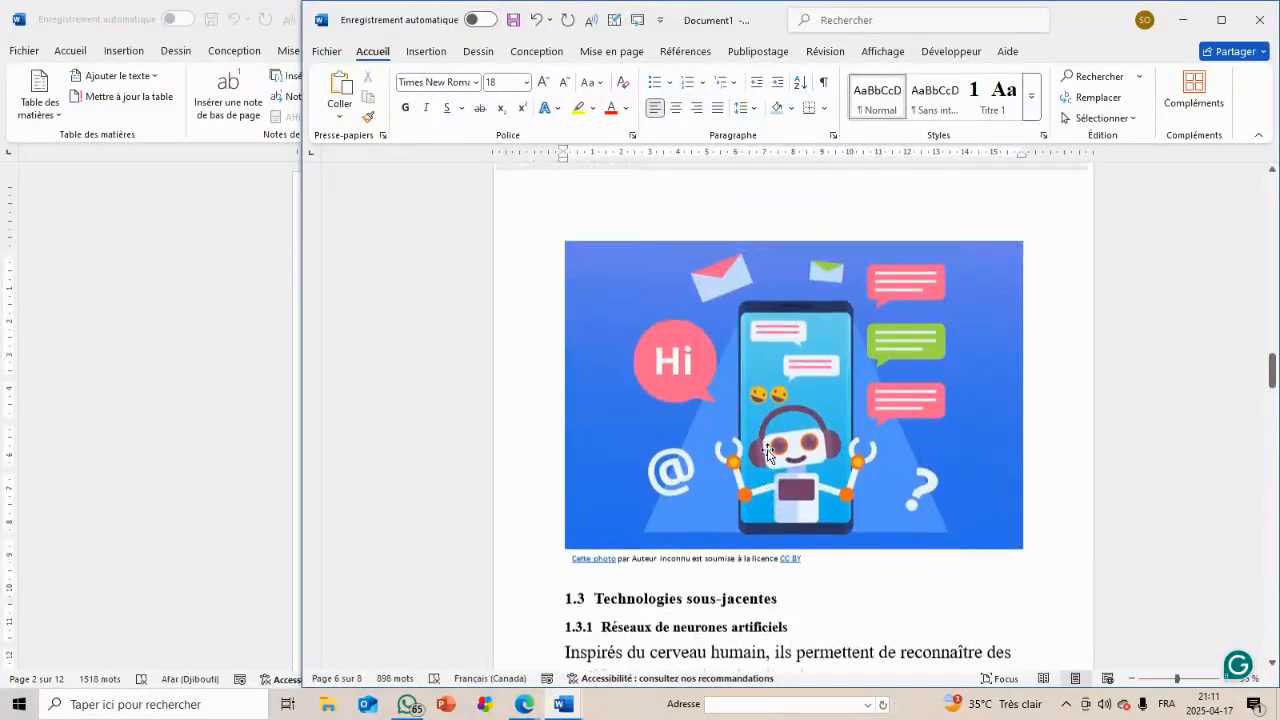
scroll(768, 450, up, 12)
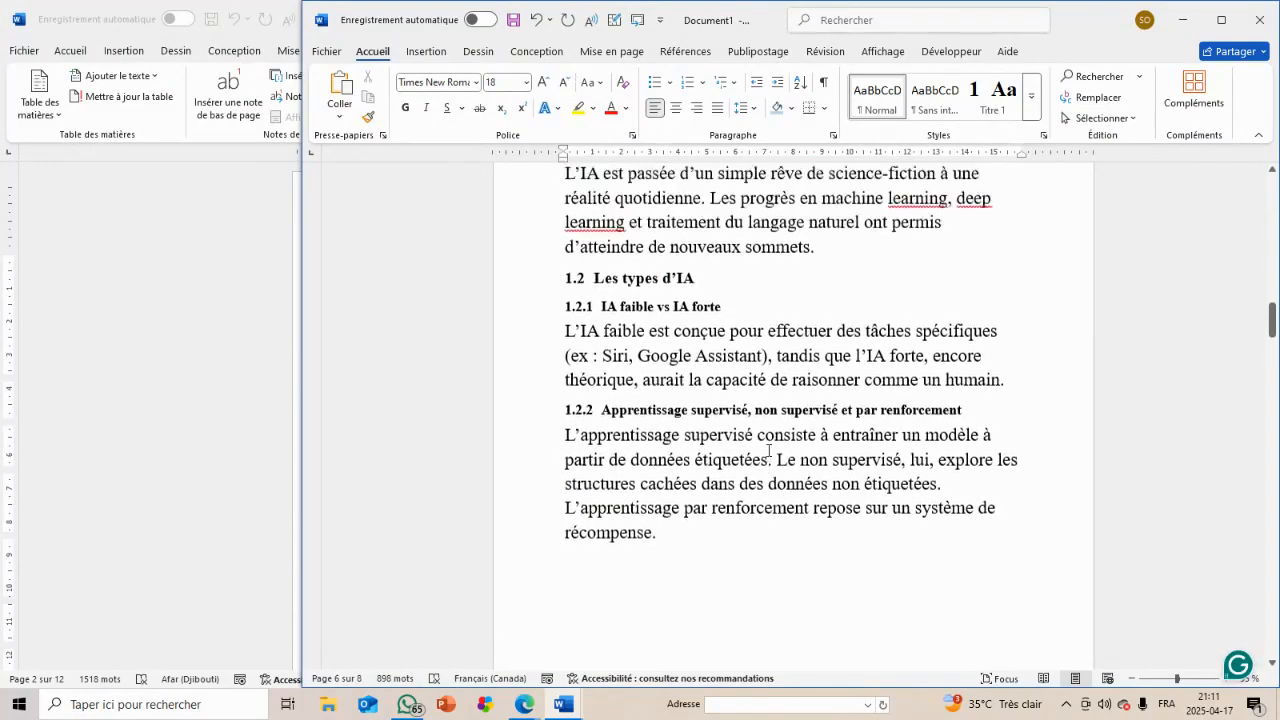
scroll(768, 452, up, 5)
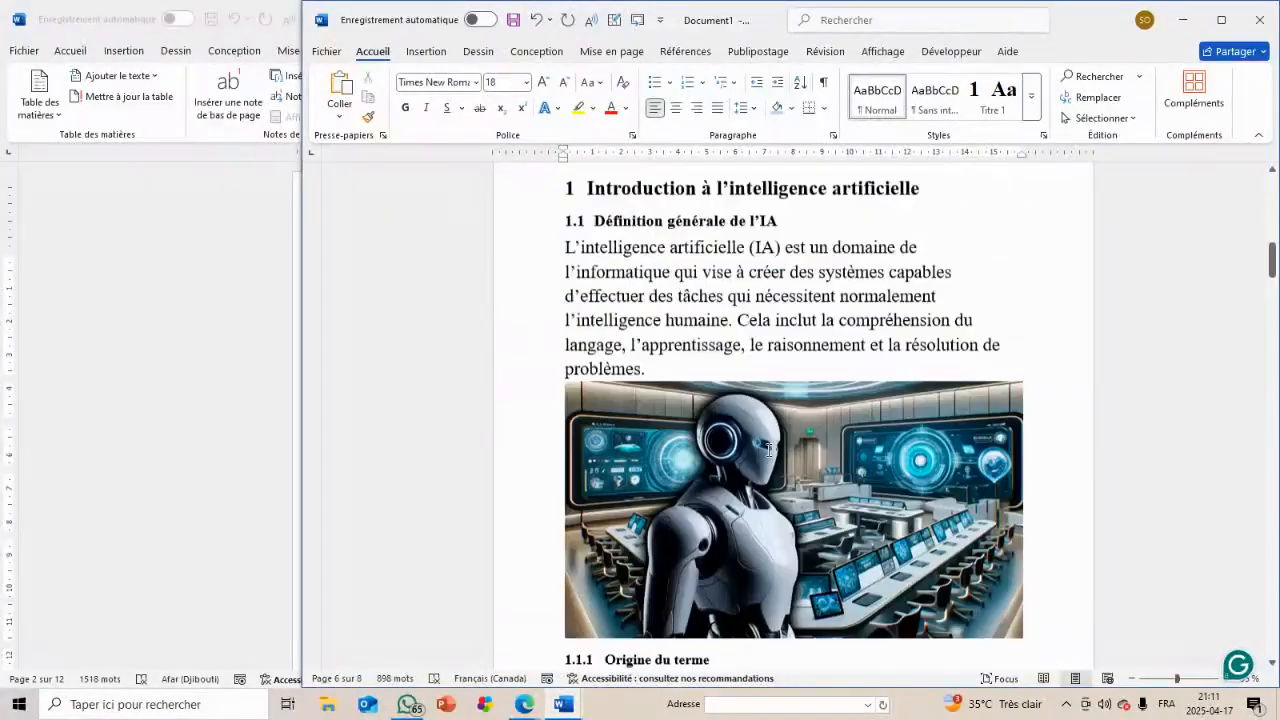
click(787, 568)
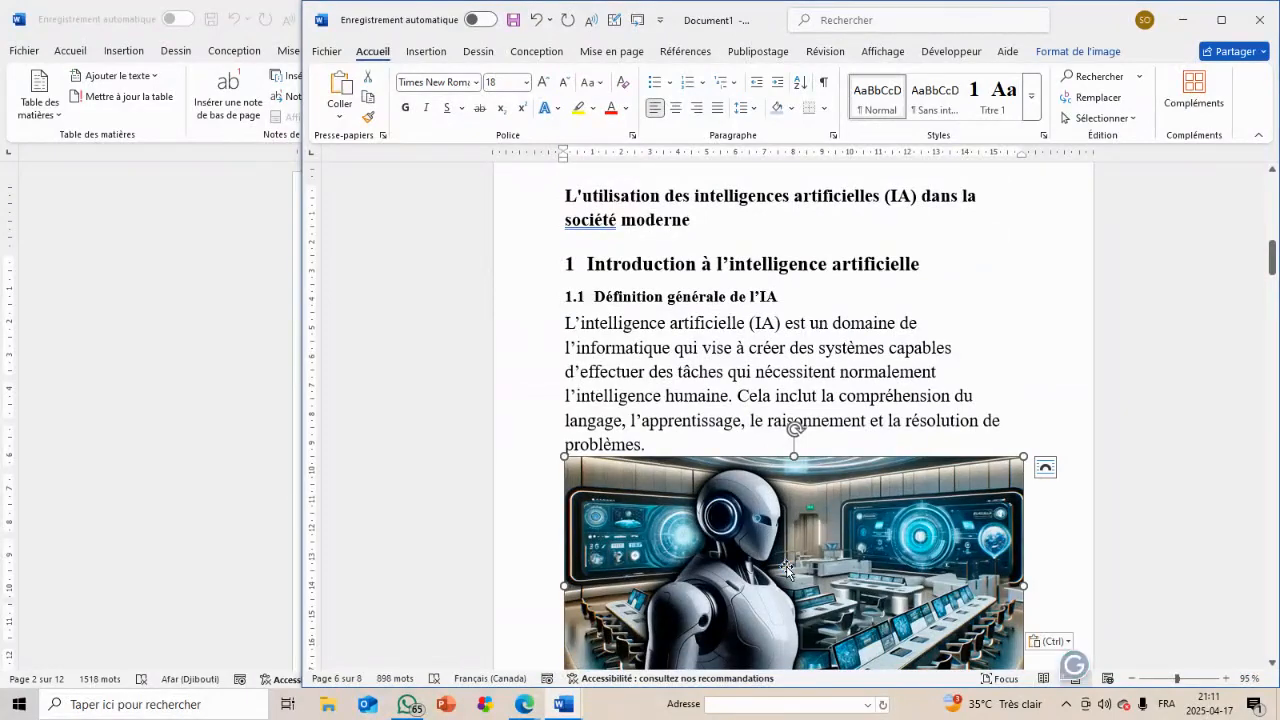
click(685, 51)
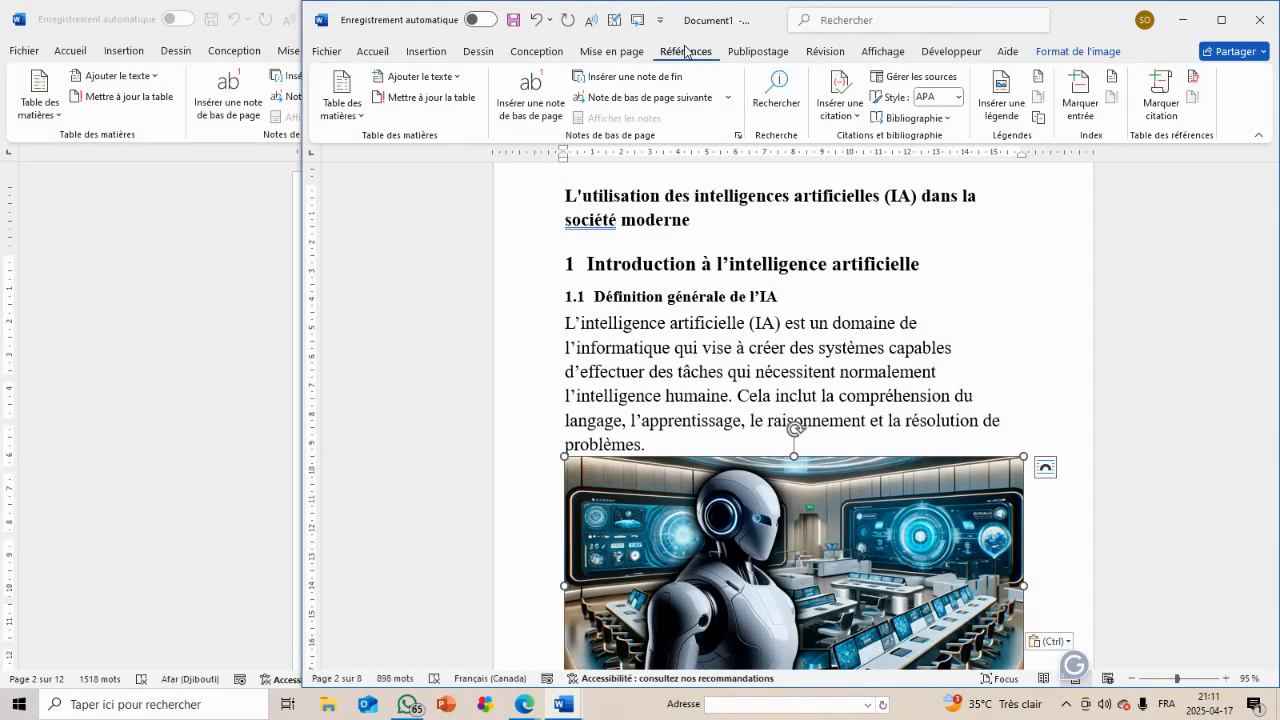
click(1002, 95)
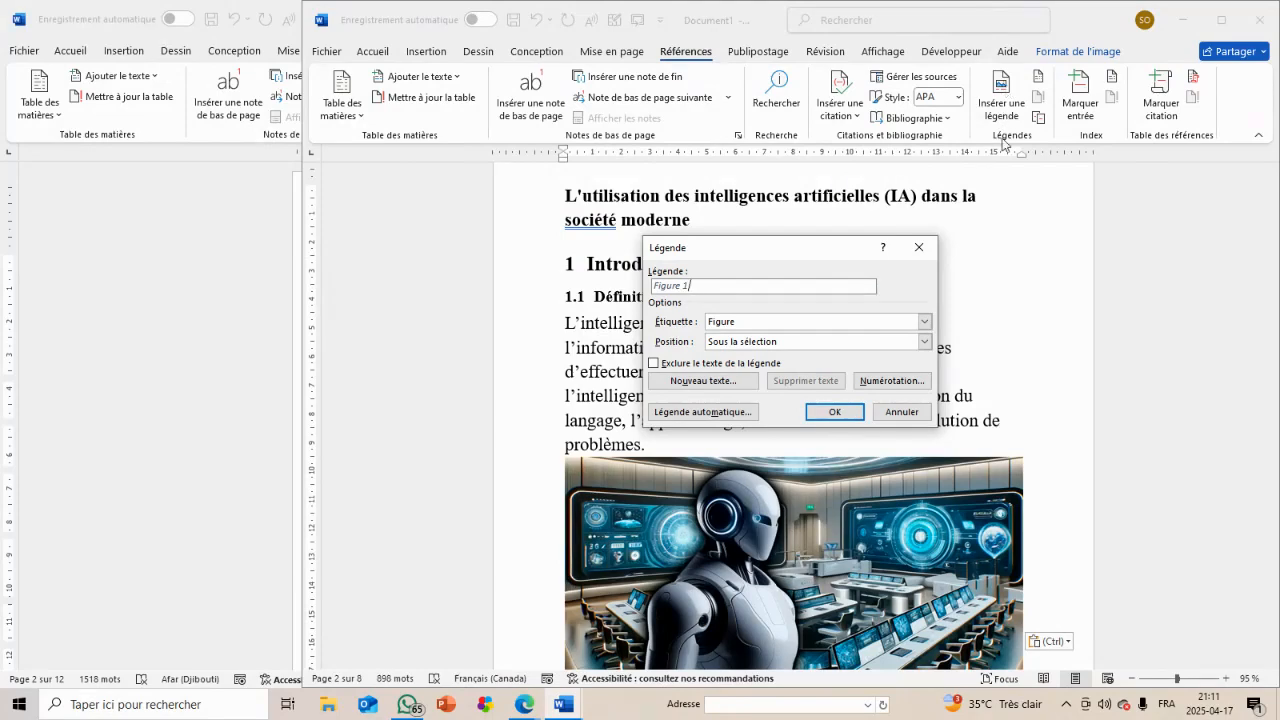
click(924, 322)
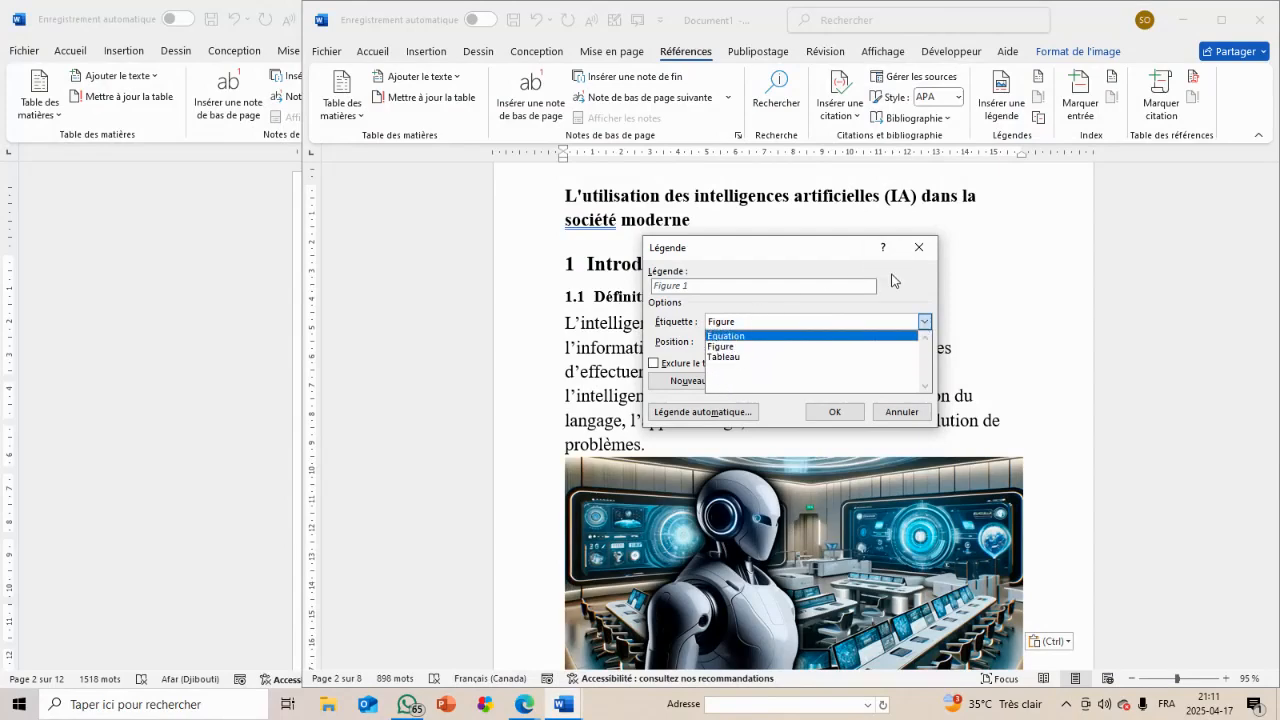
click(901, 285)
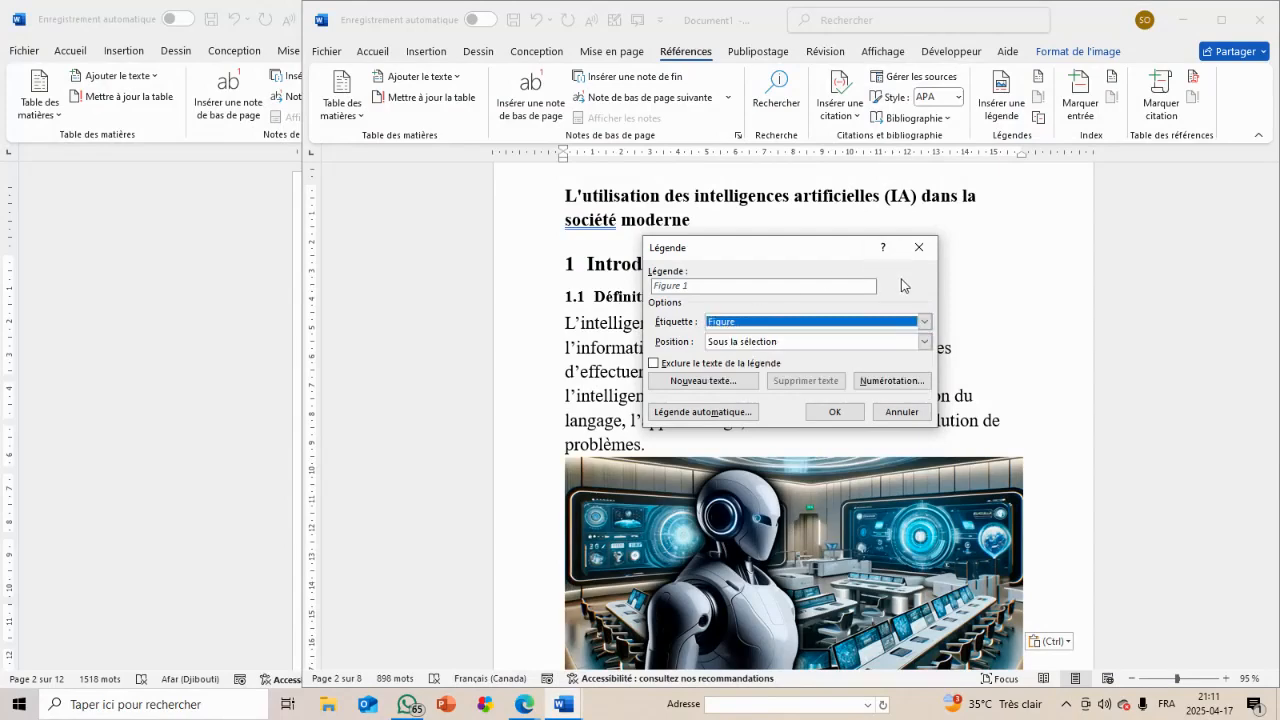
click(724, 383)
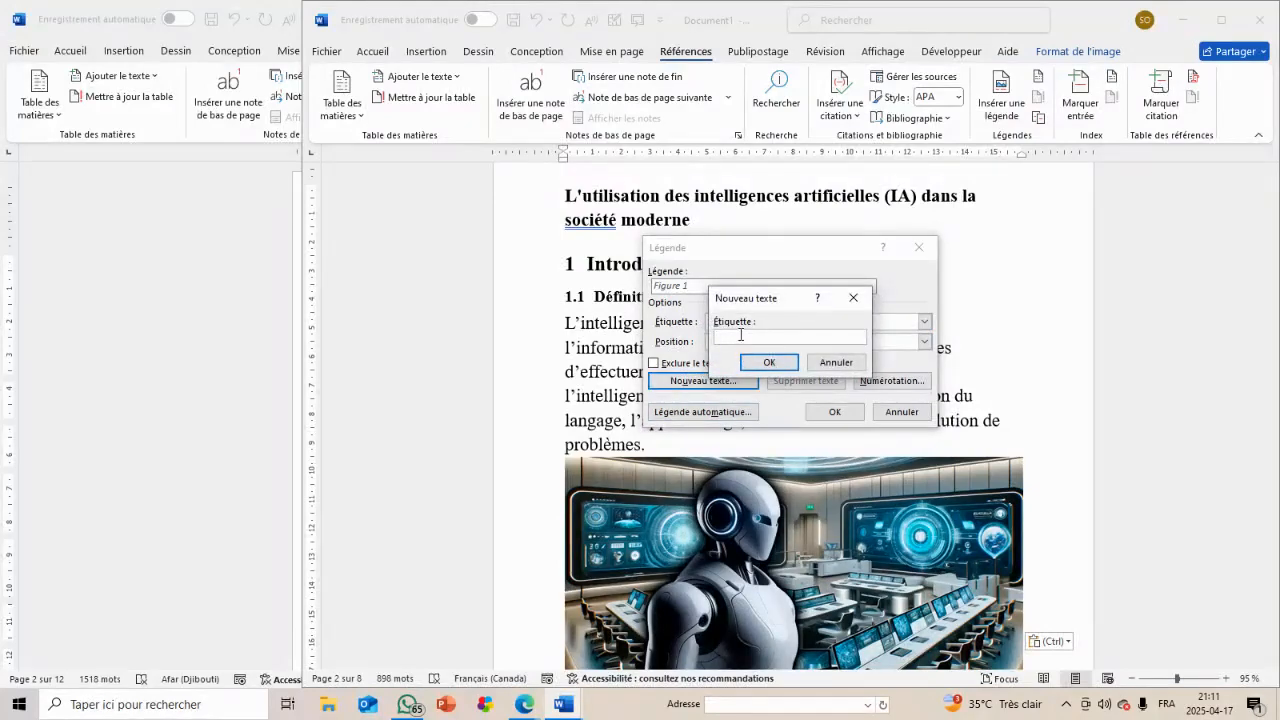
text(()
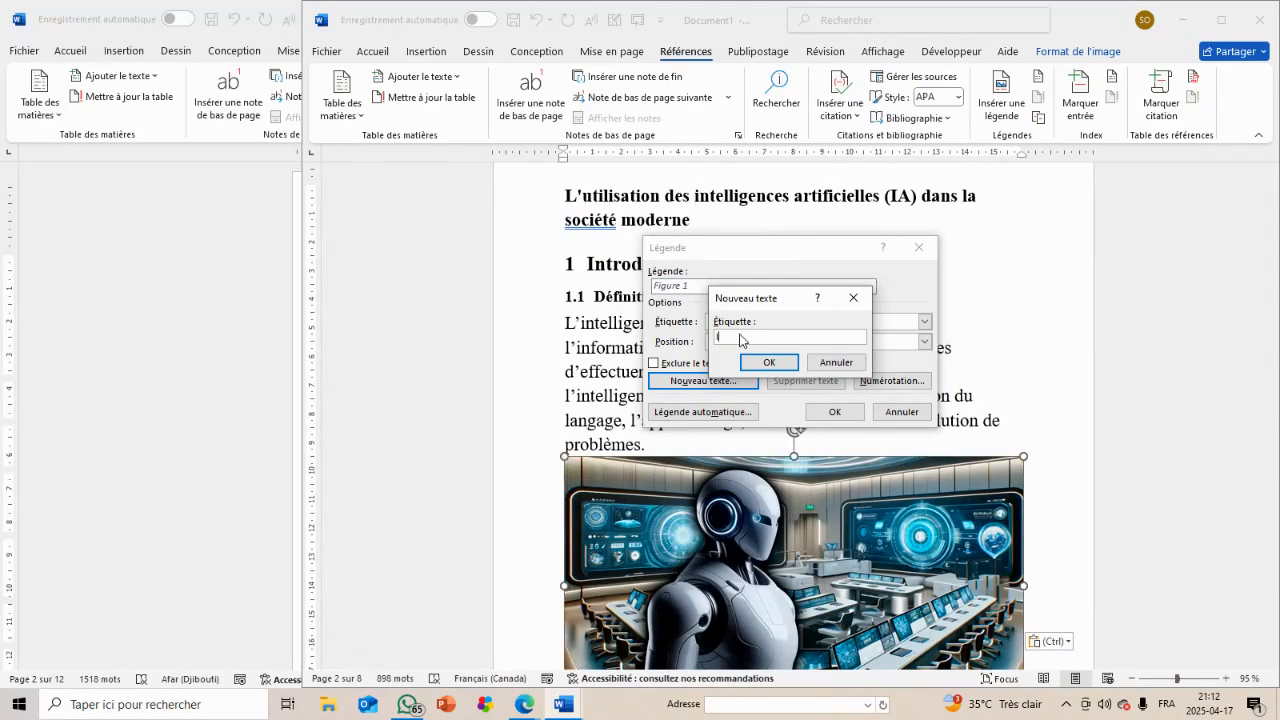
text(mage)
click(786, 363)
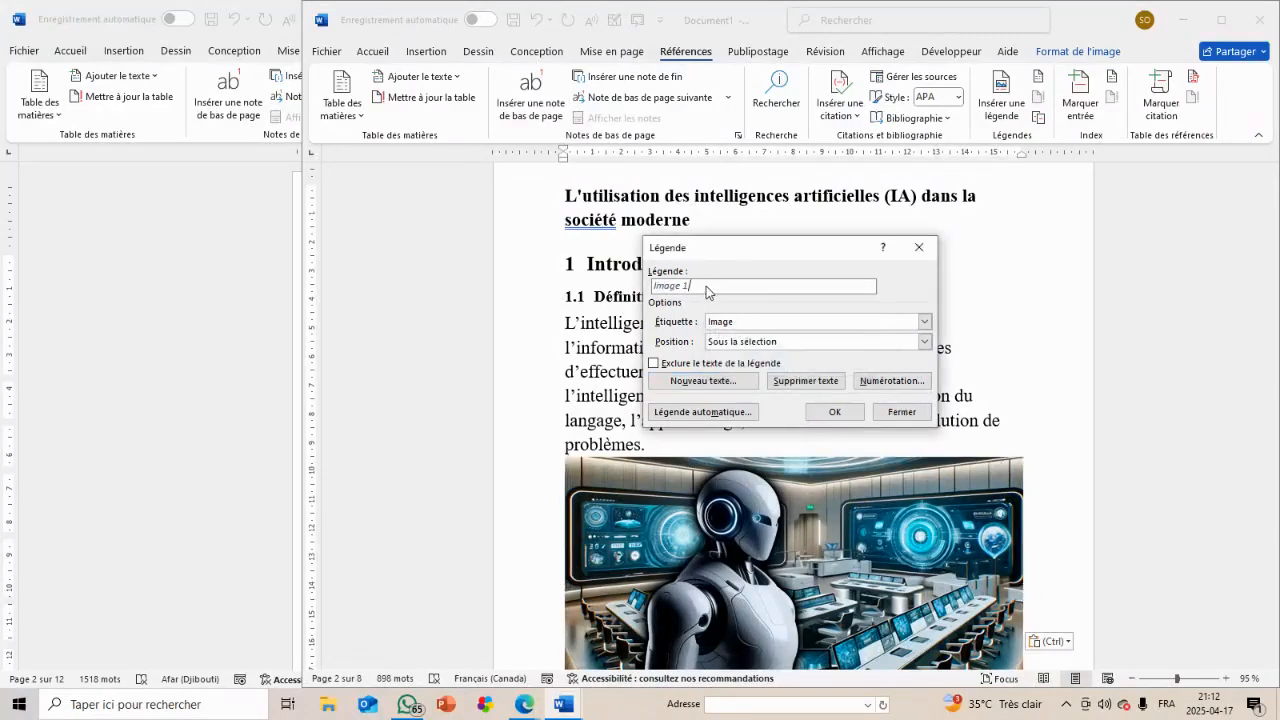
click(836, 413)
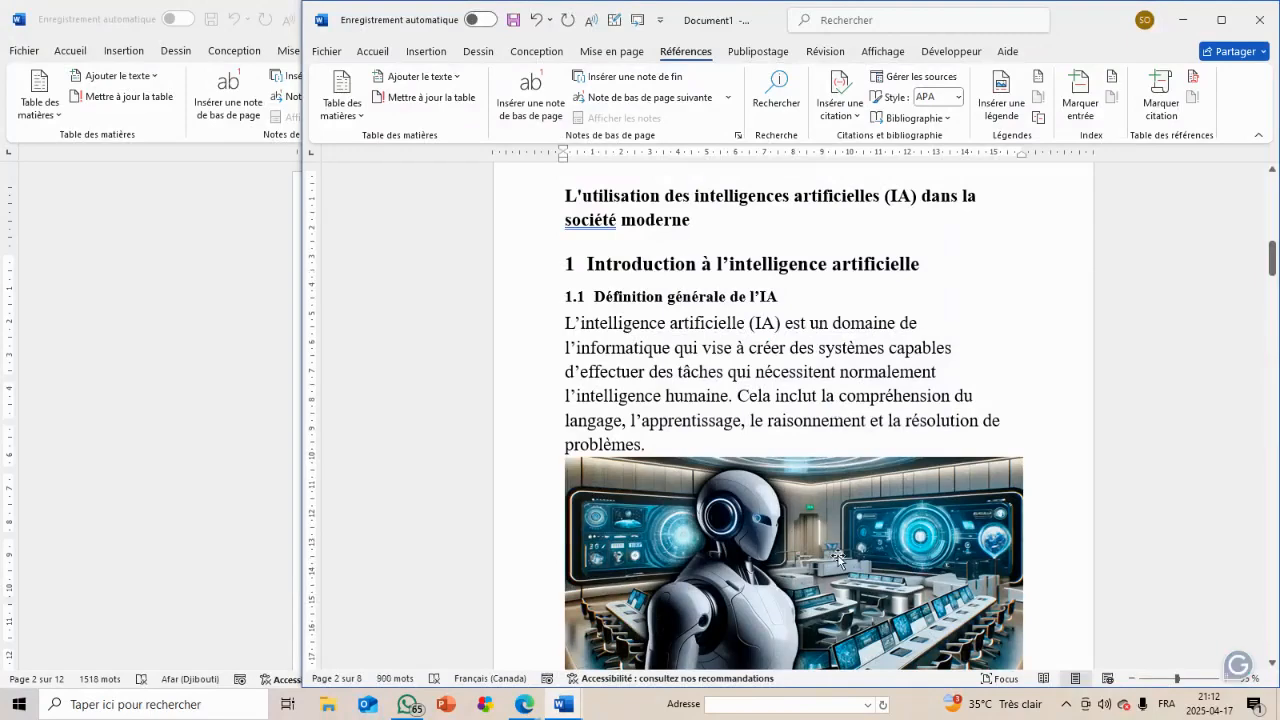
Complete the robot picture's caption with the text ": Ouvrier Robot" after its number
scroll(838, 560, down, 3)
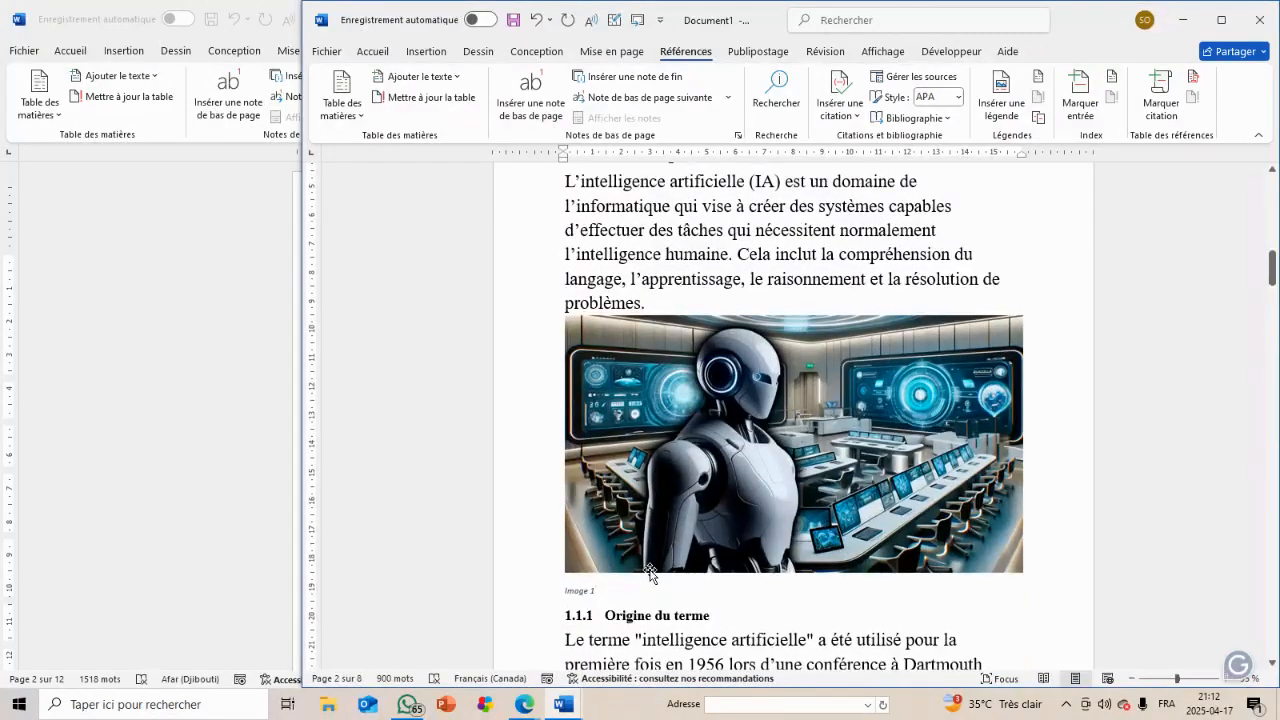
text(:)
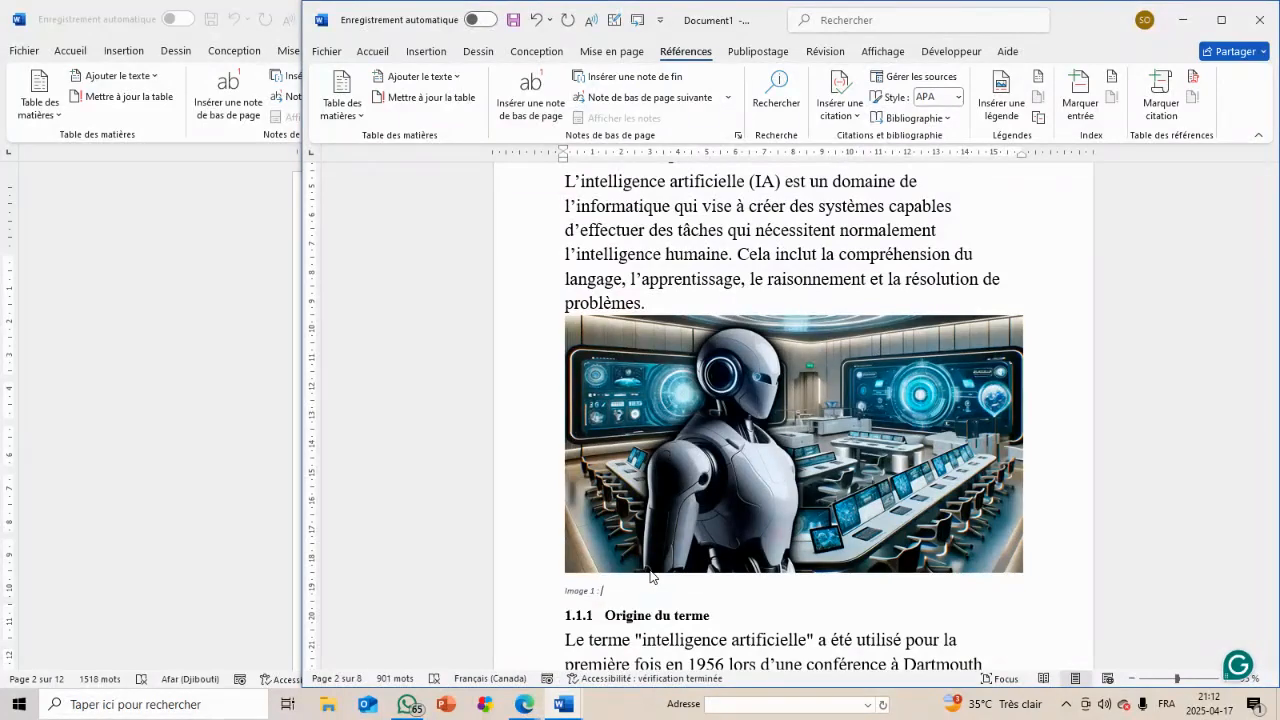
text(Ouvrier Robot)
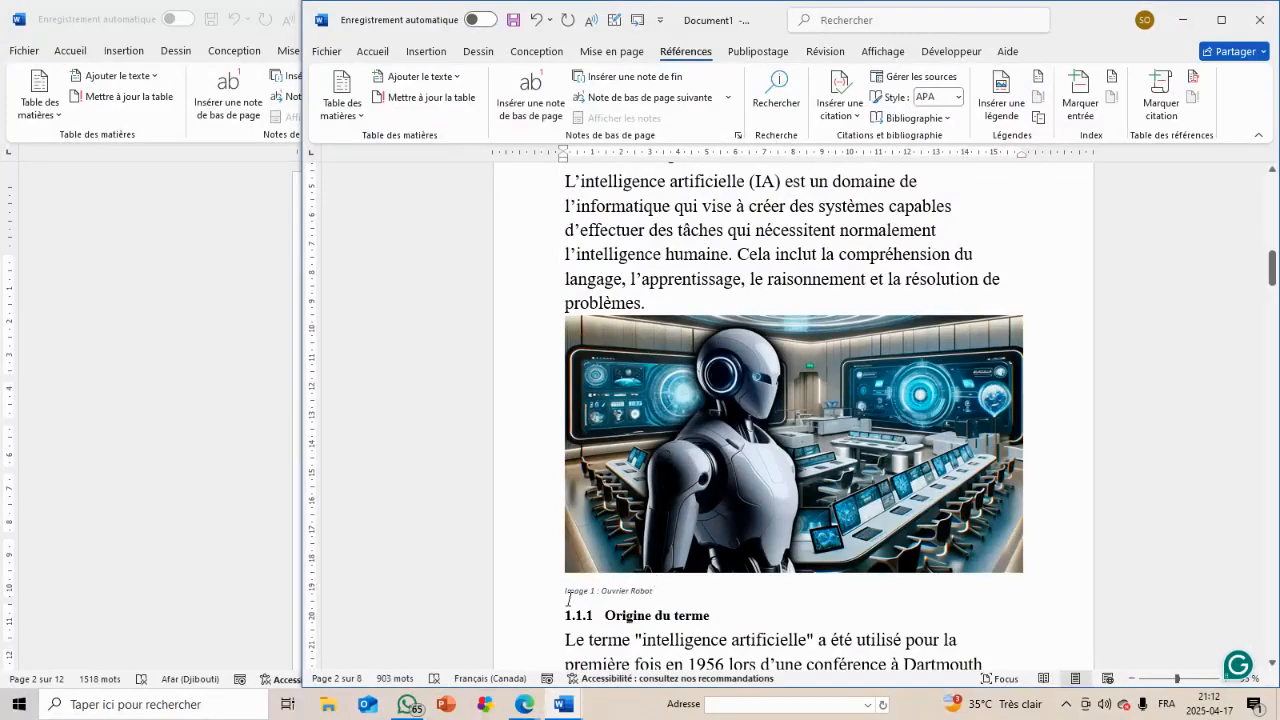
Format the "Image 1 : Ouvrier Robot" caption in Times New Roman at size 26
drag(566, 592, 662, 592)
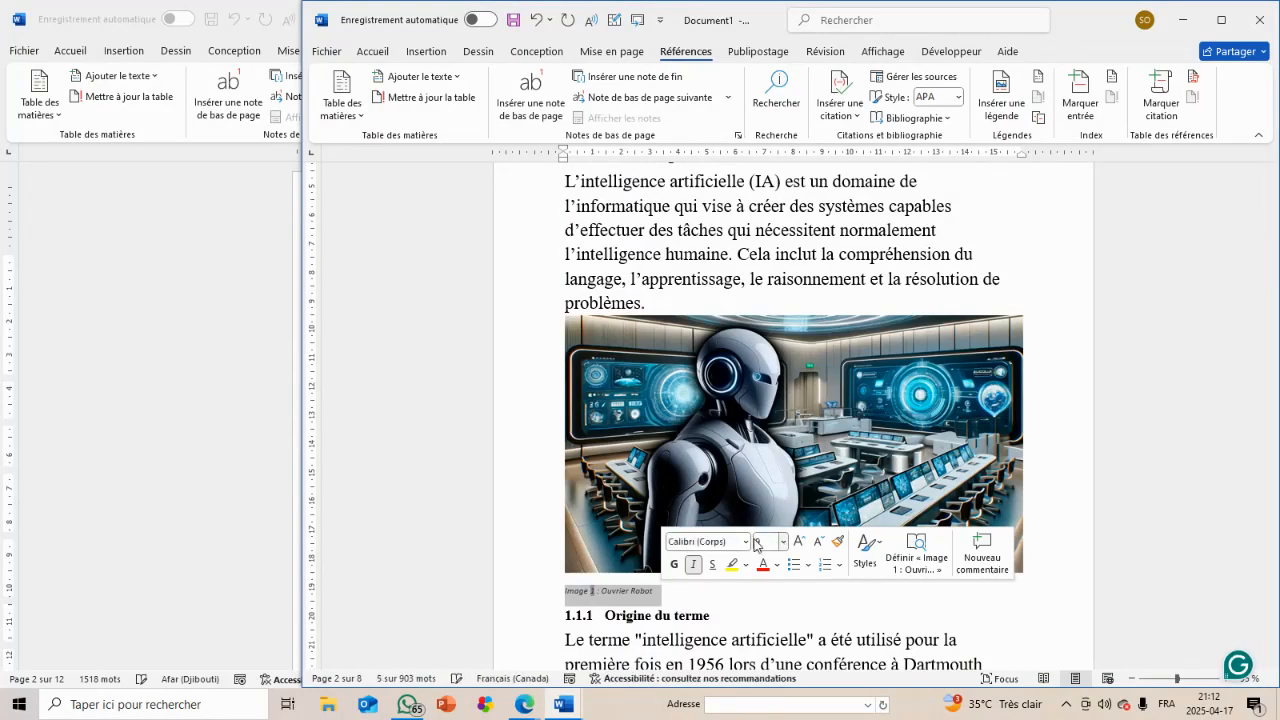
click(725, 541)
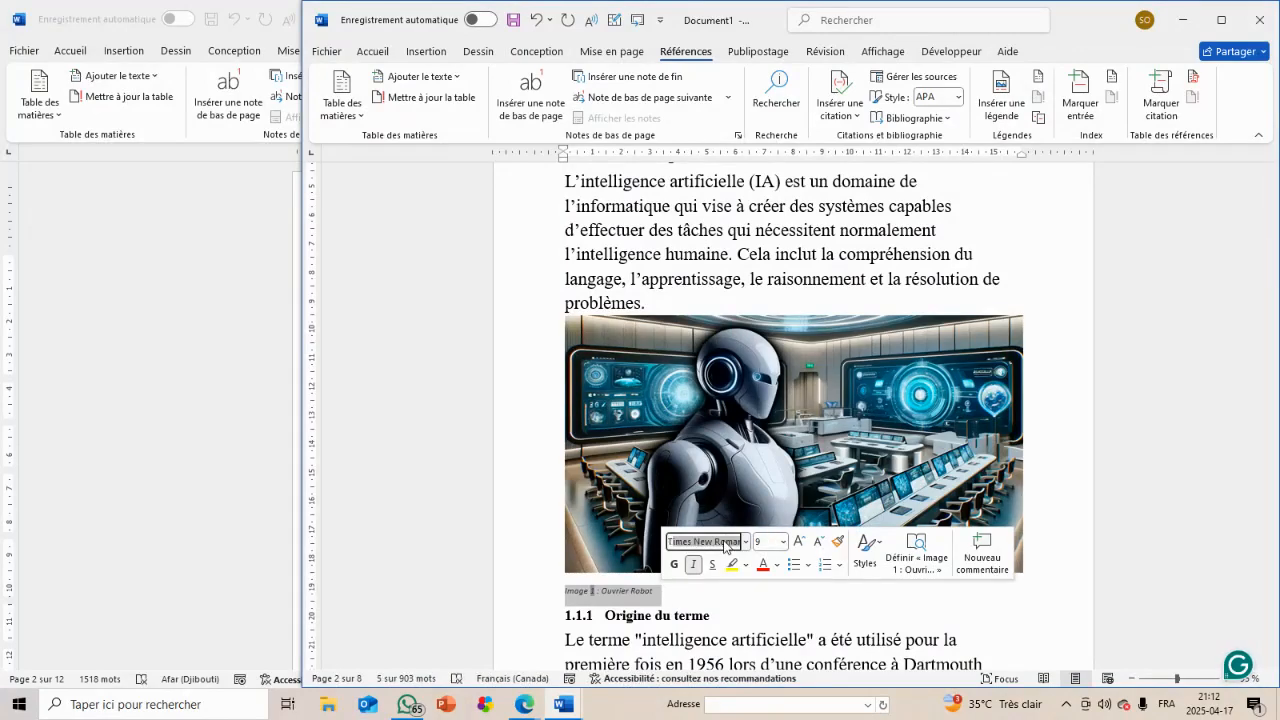
click(799, 542)
click(799, 542)
click(799, 542)
click(799, 542)
click(799, 542)
click(799, 542)
click(799, 542)
click(799, 542)
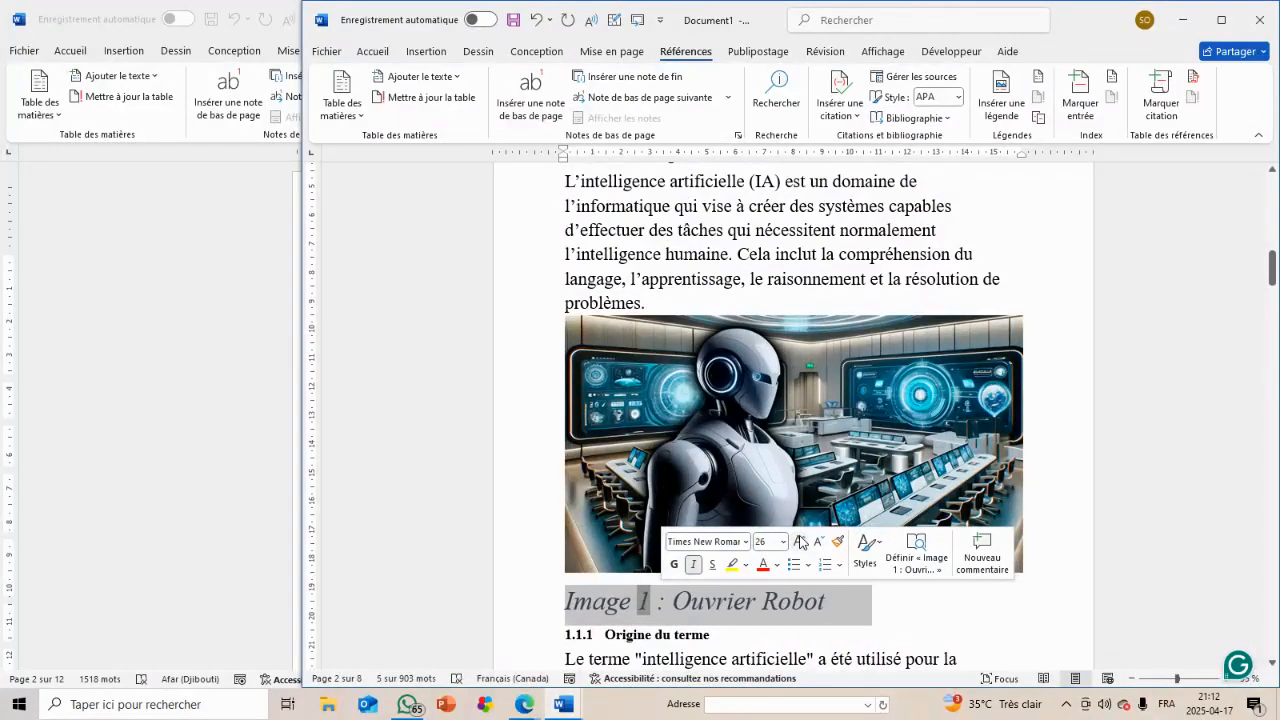
click(760, 604)
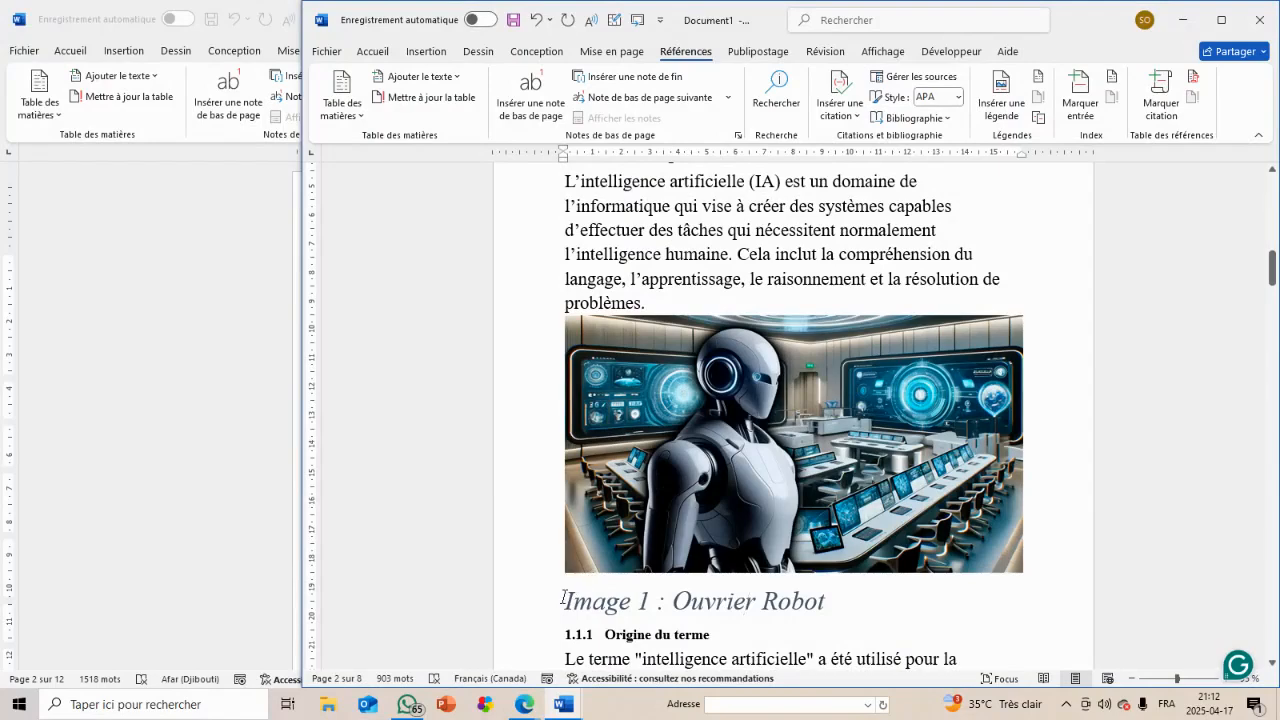
click(610, 598)
Insert a caption above the comparison table preceding section 1.1.2, using the "Tableau" label and the position "Au-dessus de la sélection"
scroll(612, 594, down, 2)
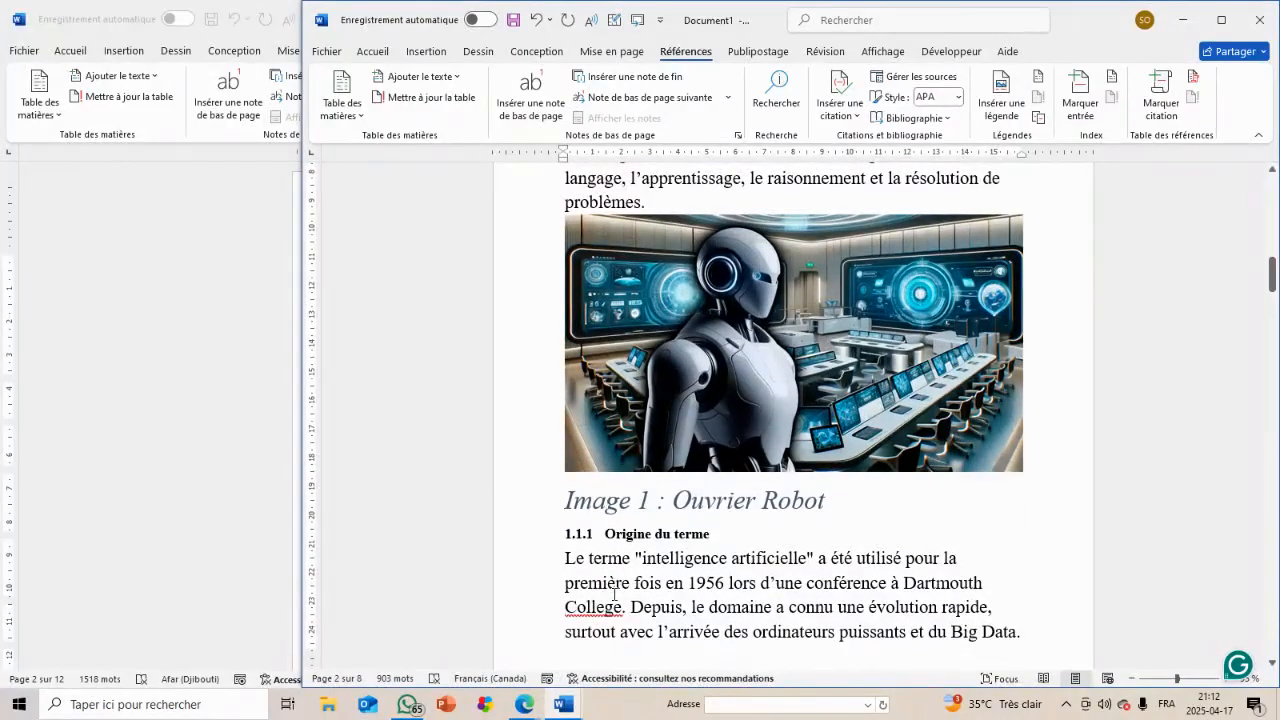
scroll(614, 594, down, 2)
scroll(614, 594, down, 5)
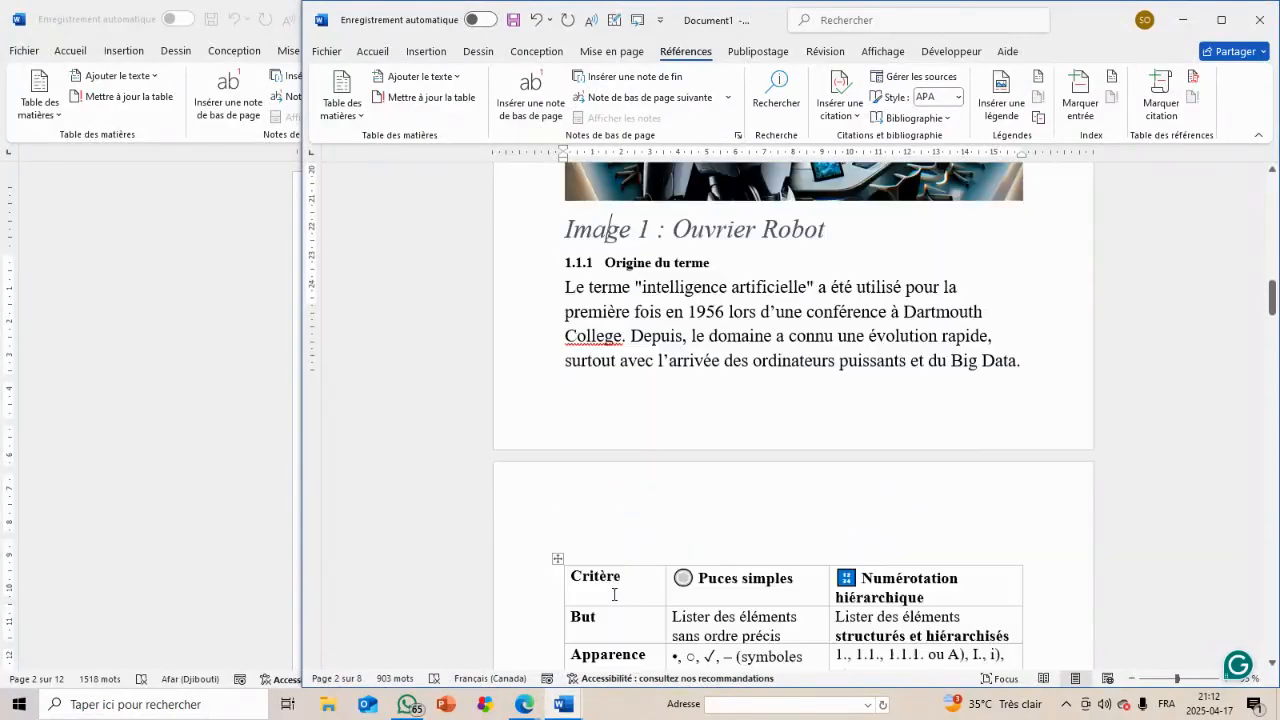
scroll(614, 594, down, 1)
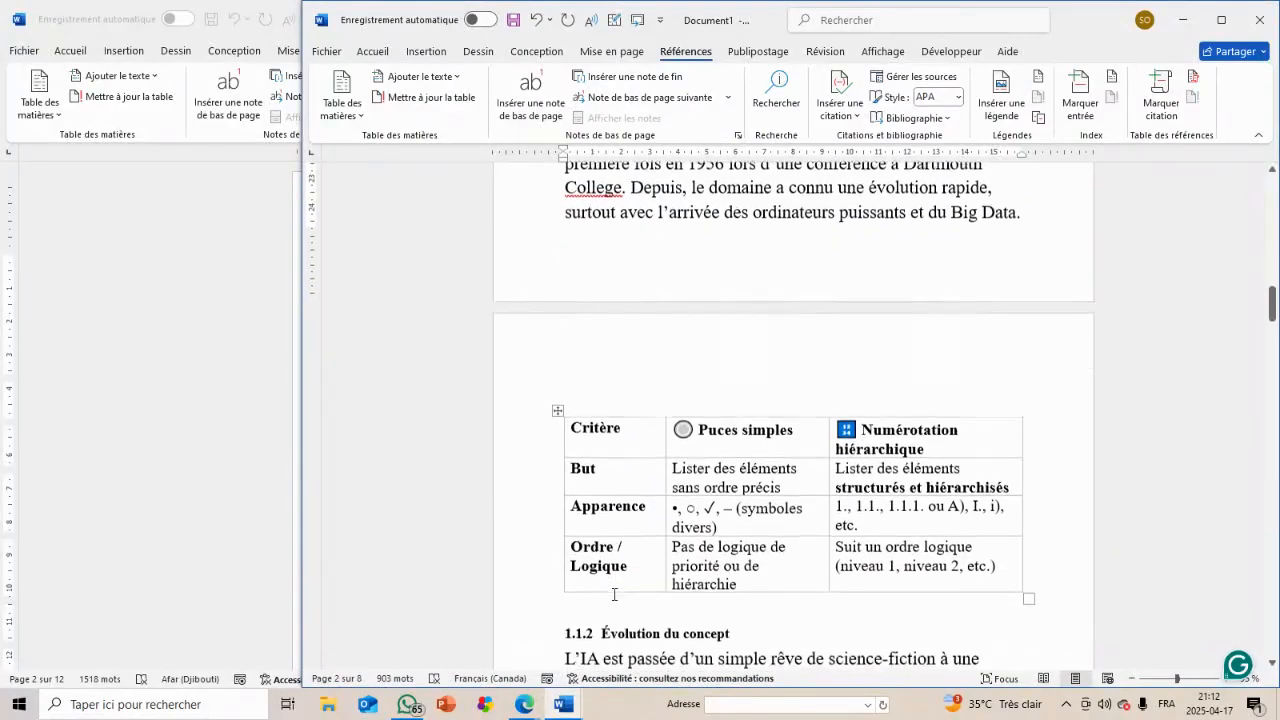
click(558, 408)
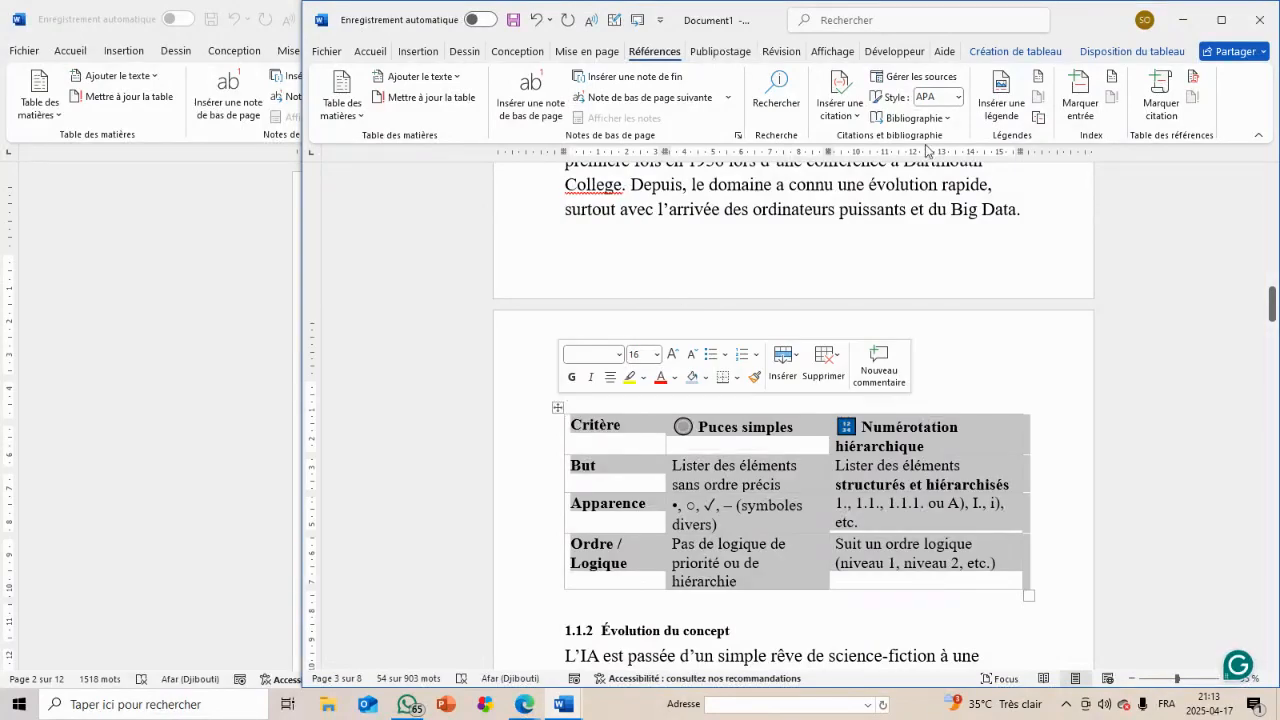
click(1003, 110)
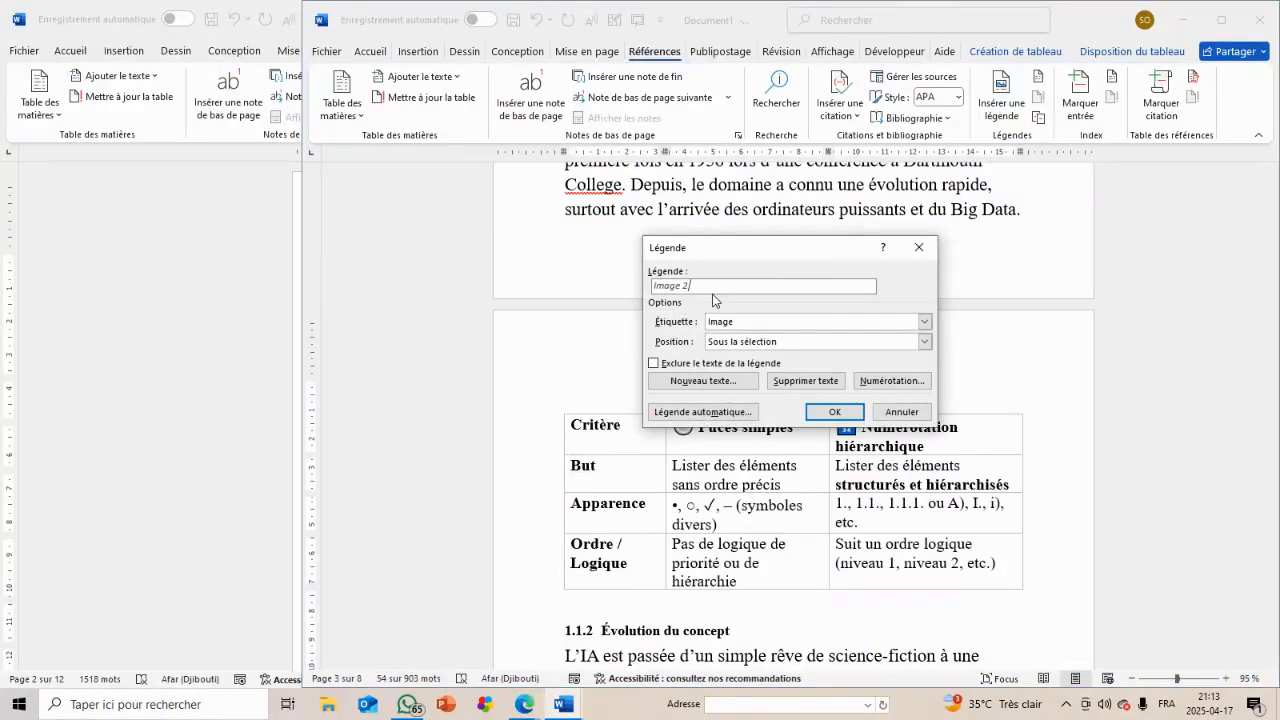
click(925, 321)
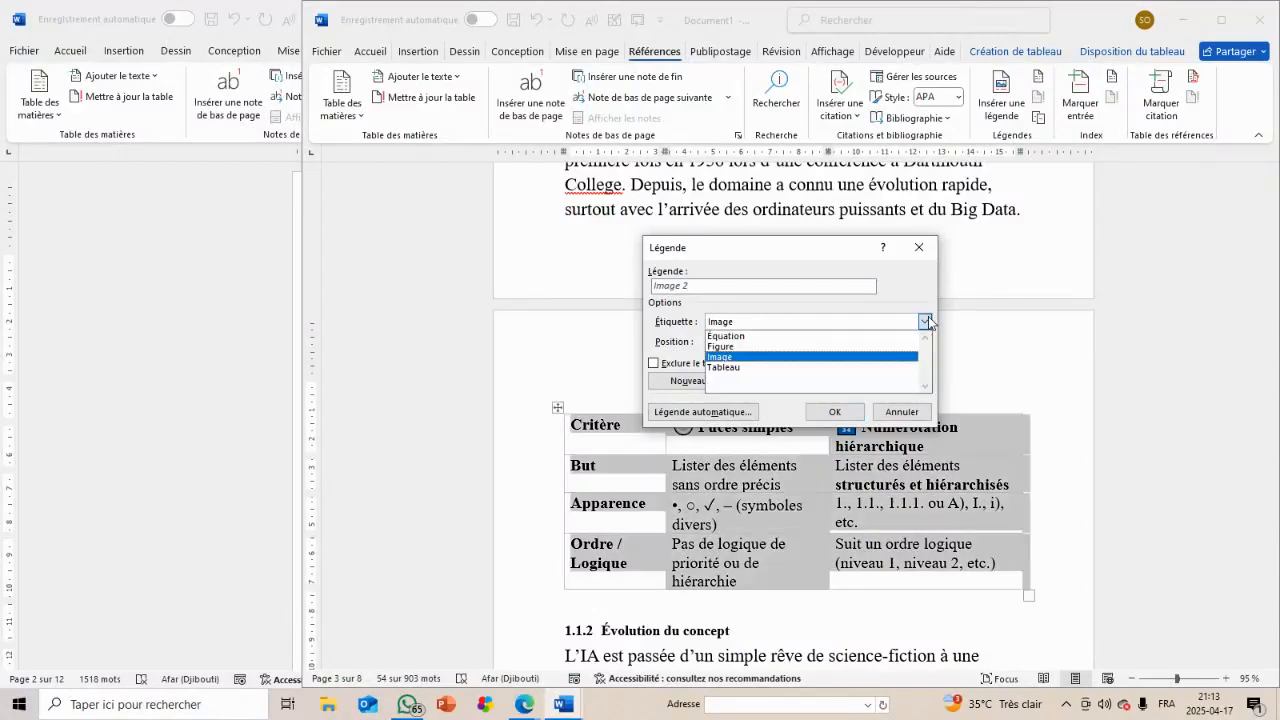
click(818, 367)
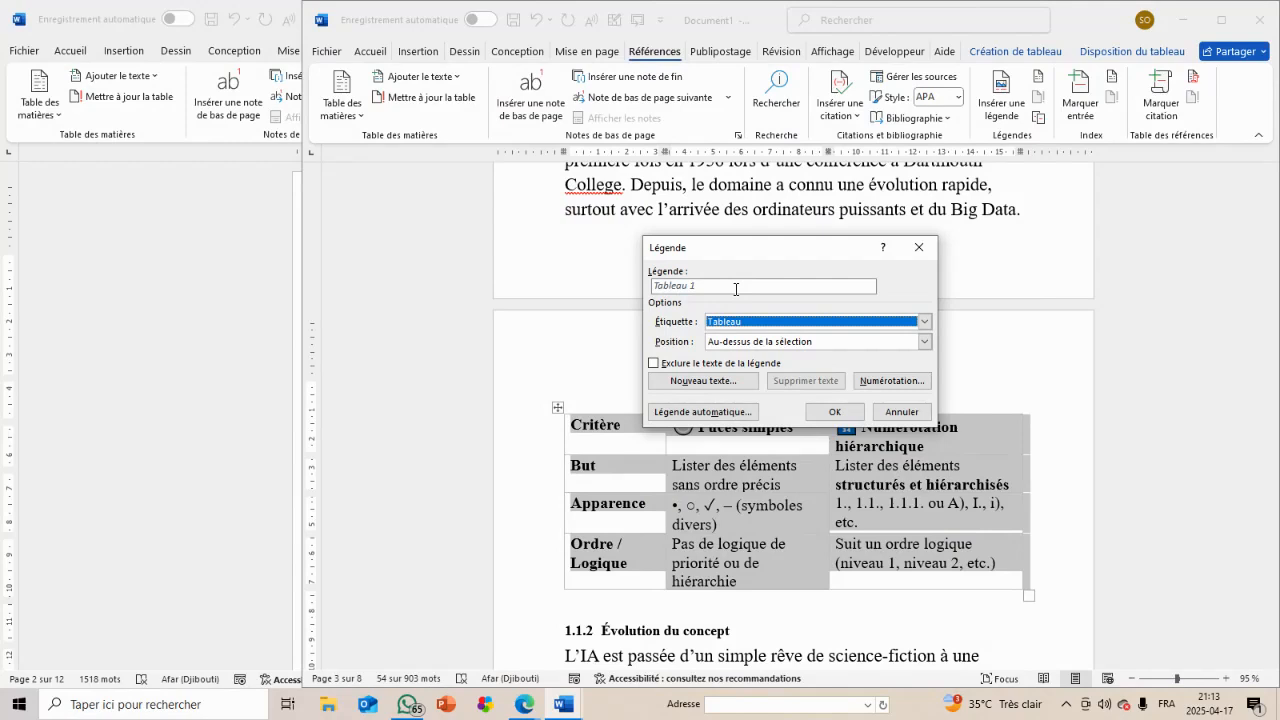
click(925, 343)
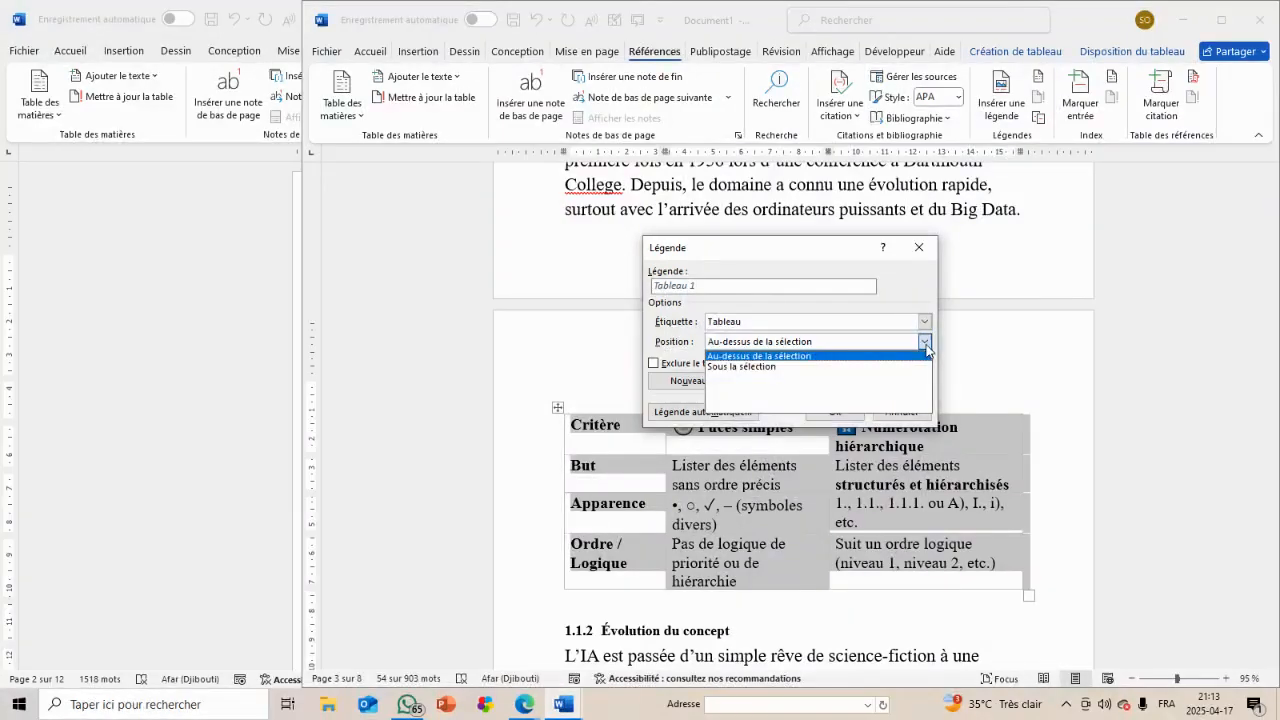
click(925, 344)
click(834, 410)
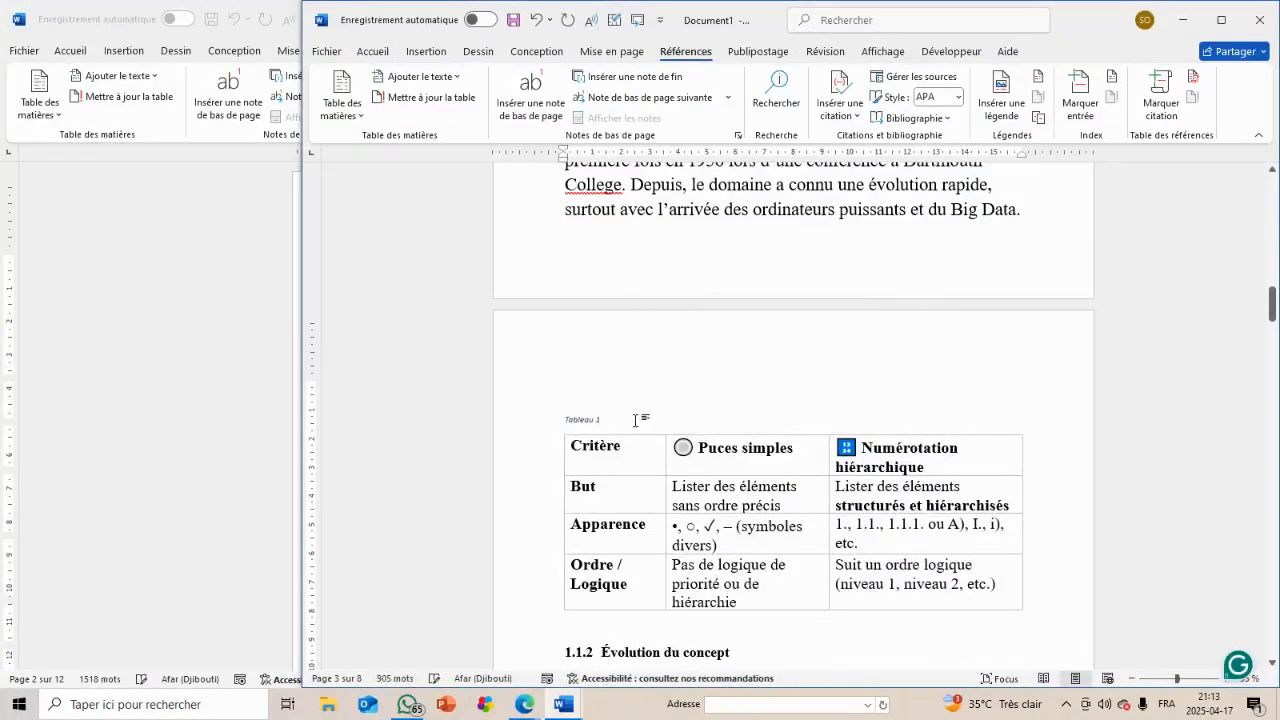
Delete the "Tableau 1" caption above the comparison table preceding section 1.1.2
triple_click(601, 418)
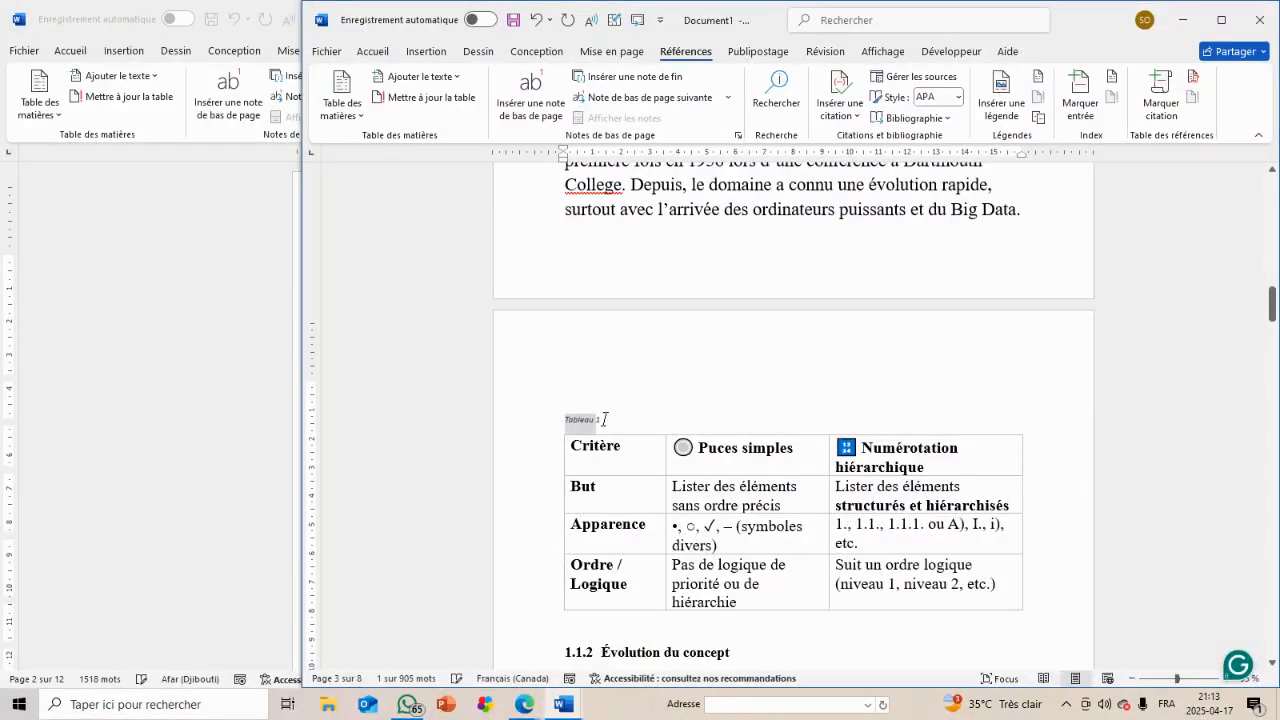
click(605, 426)
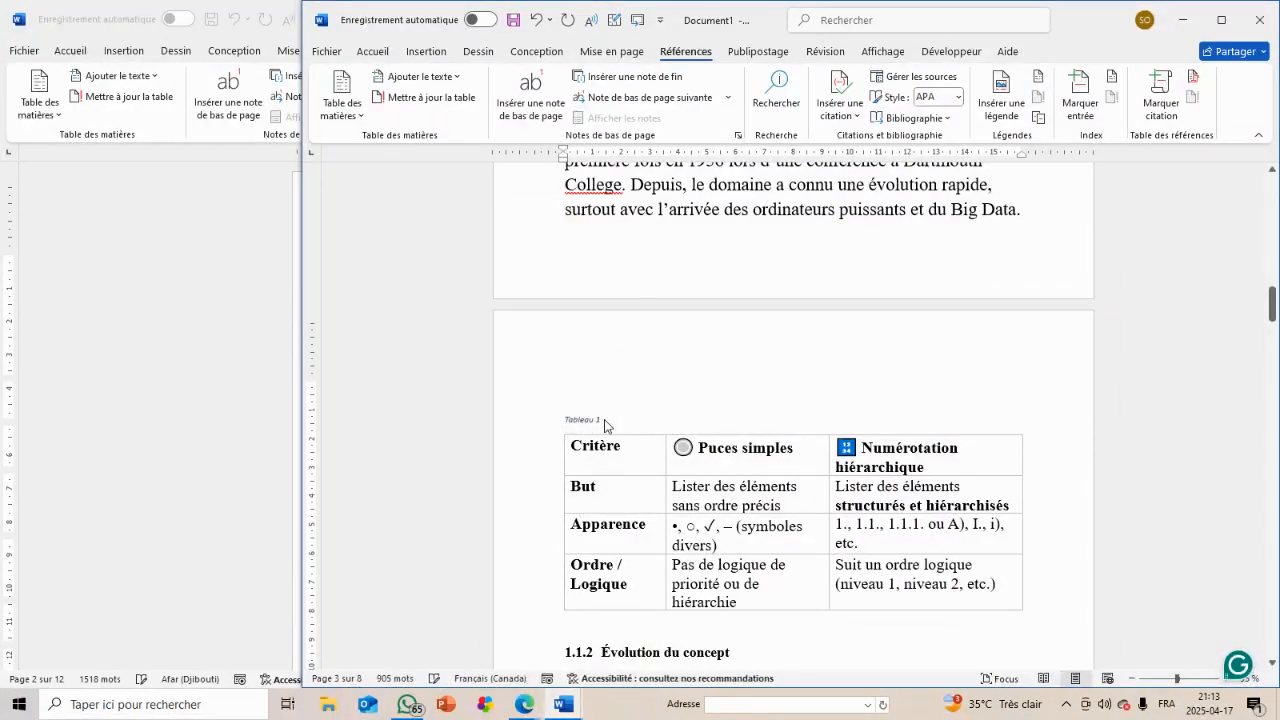
triple_click(573, 420)
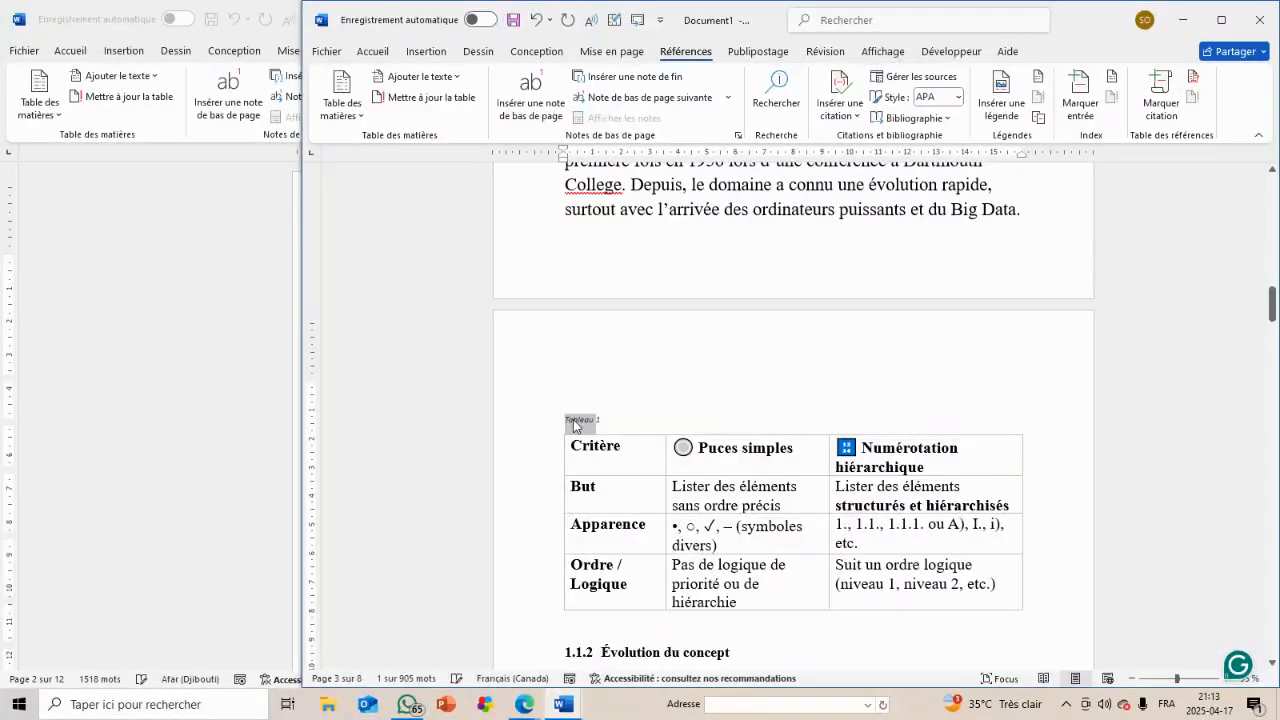
key(Delete)
triple_click(573, 421)
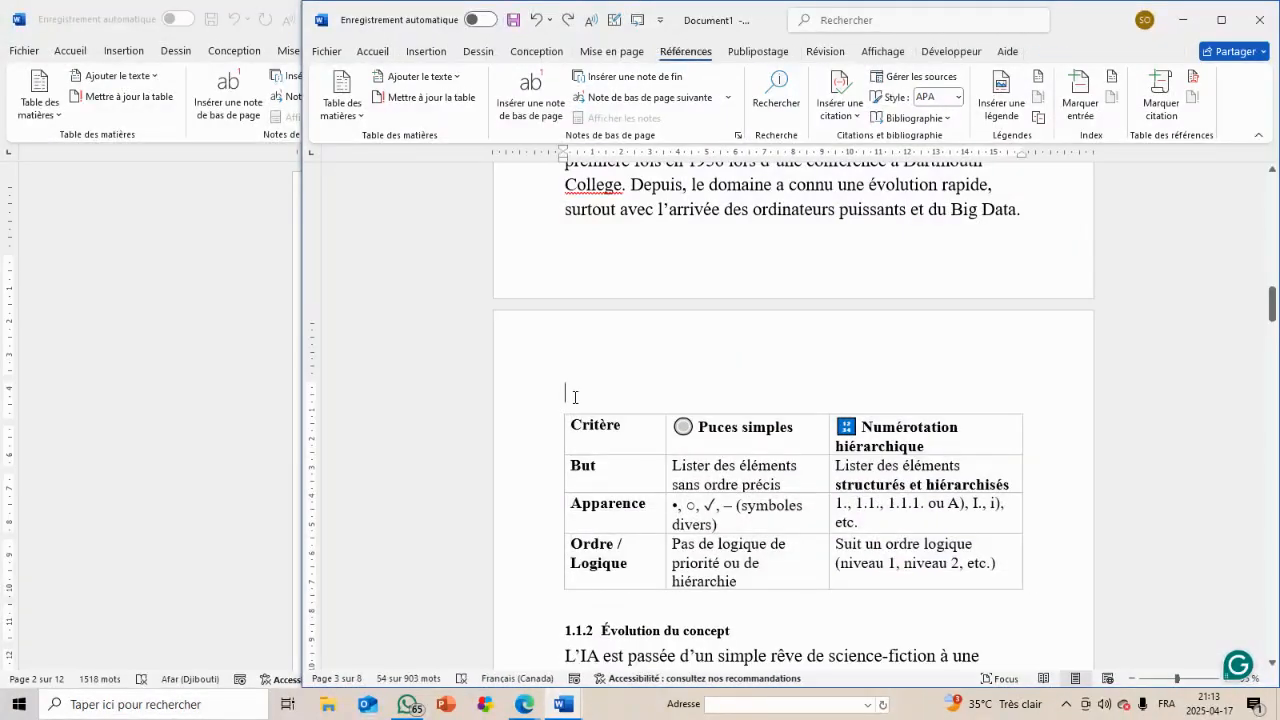
click(575, 397)
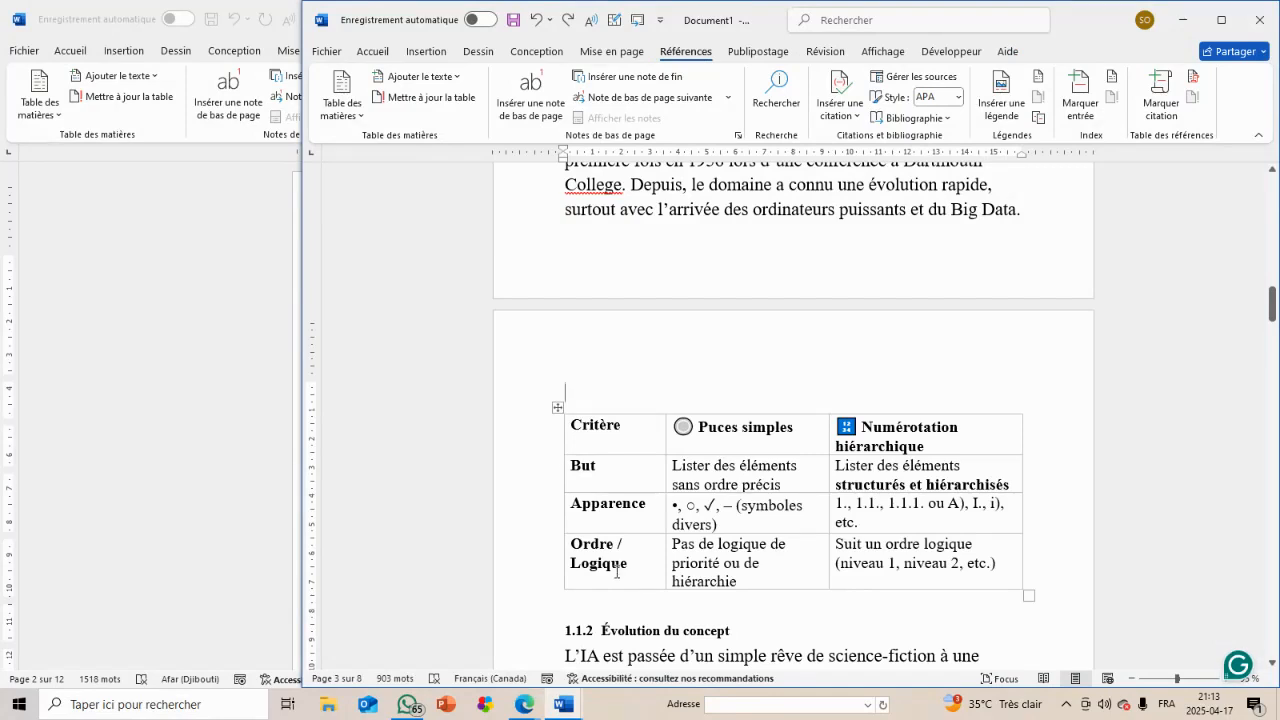
click(613, 614)
click(574, 399)
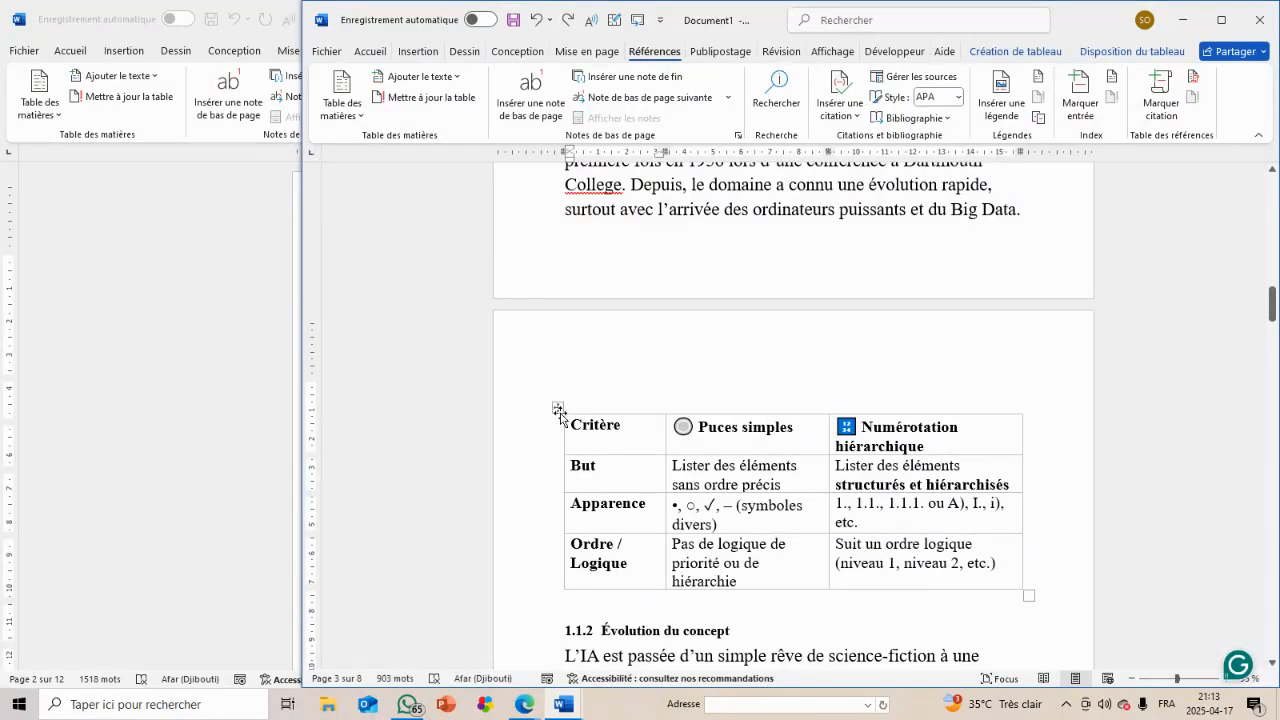
Insert a "Tableau" caption again above the whole comparison table preceding section 1.1.2
click(558, 408)
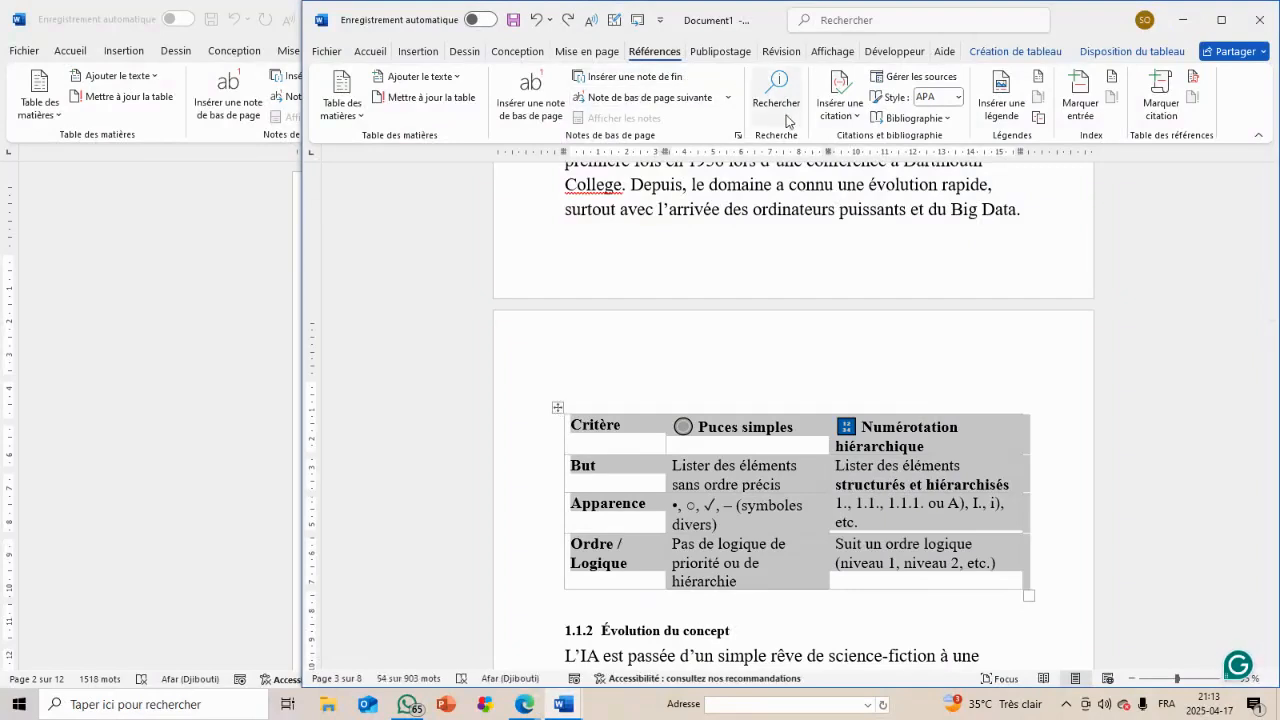
click(998, 108)
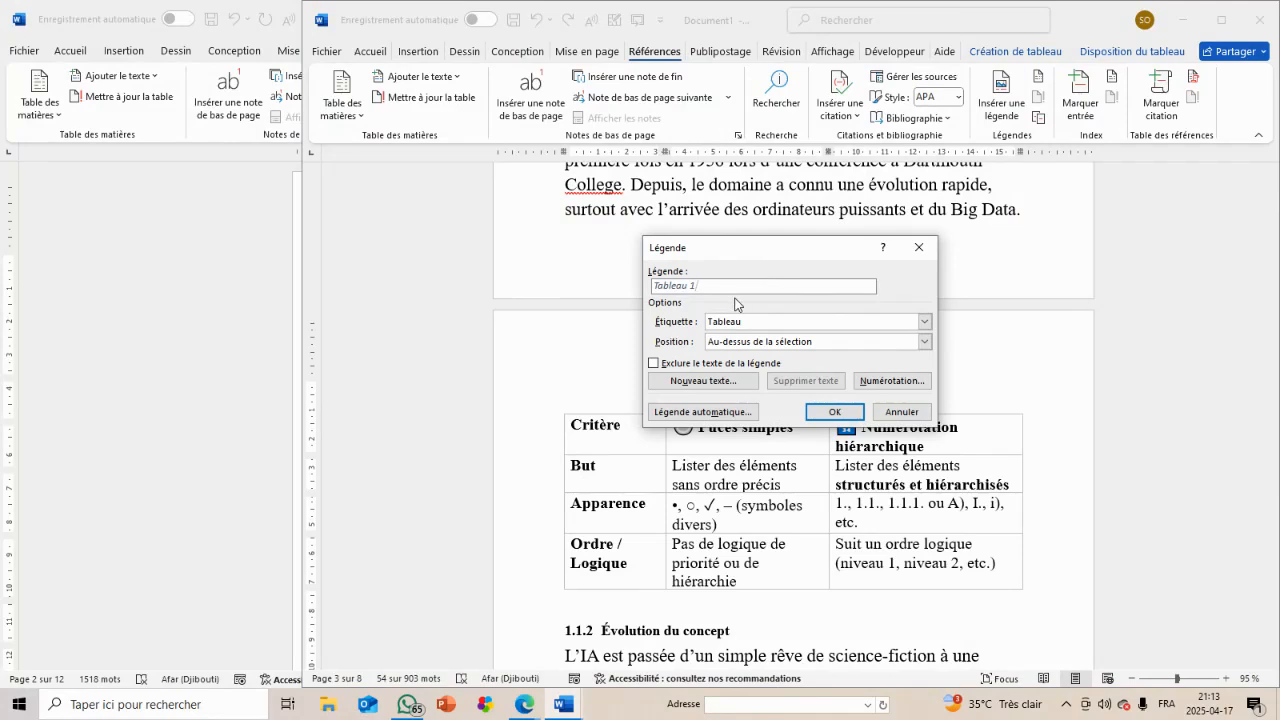
click(845, 418)
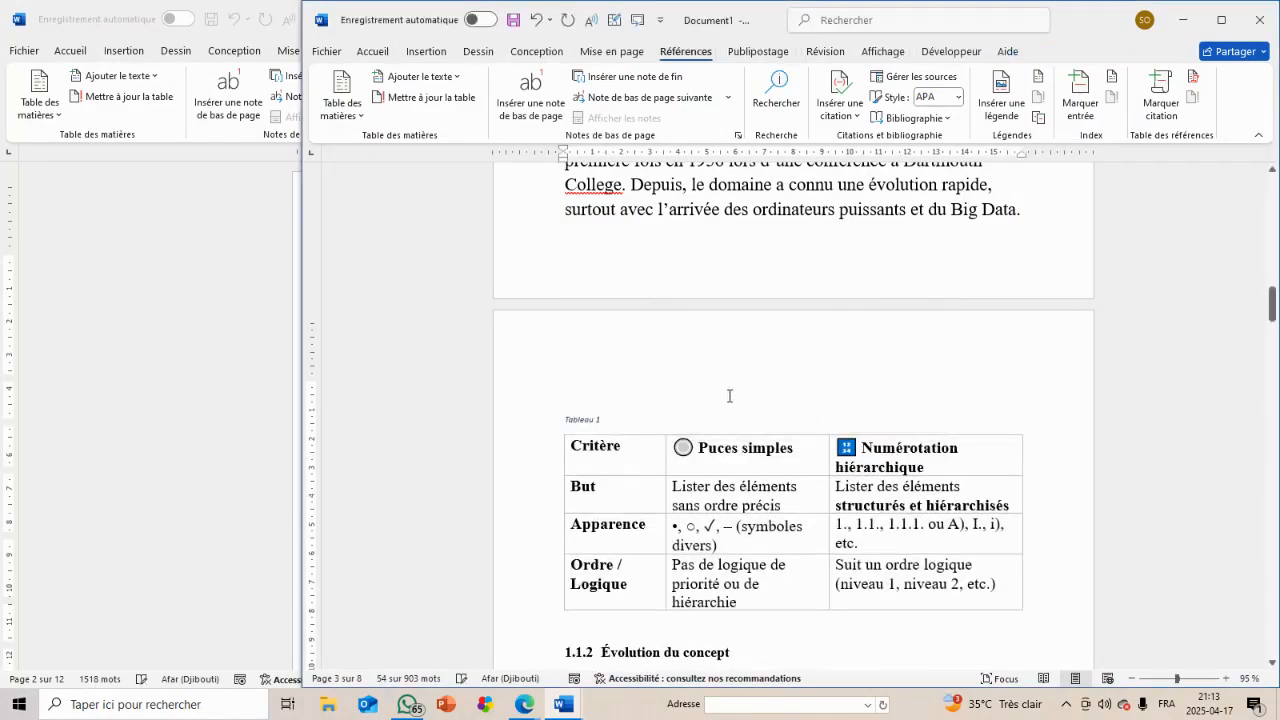
Complete the first table's caption with the text ": Differents IA" after its number
text(:)
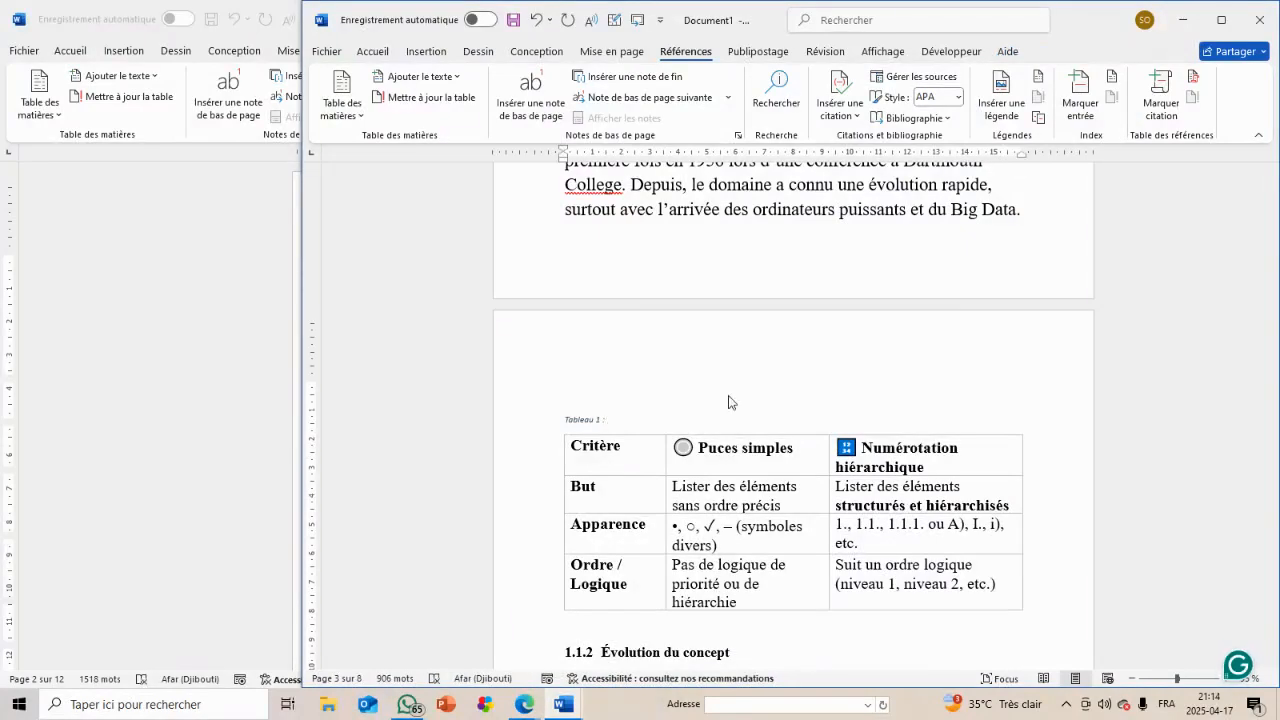
text( Diffre)
key(BackSpace)
key(BackSpace)
text(erence t)
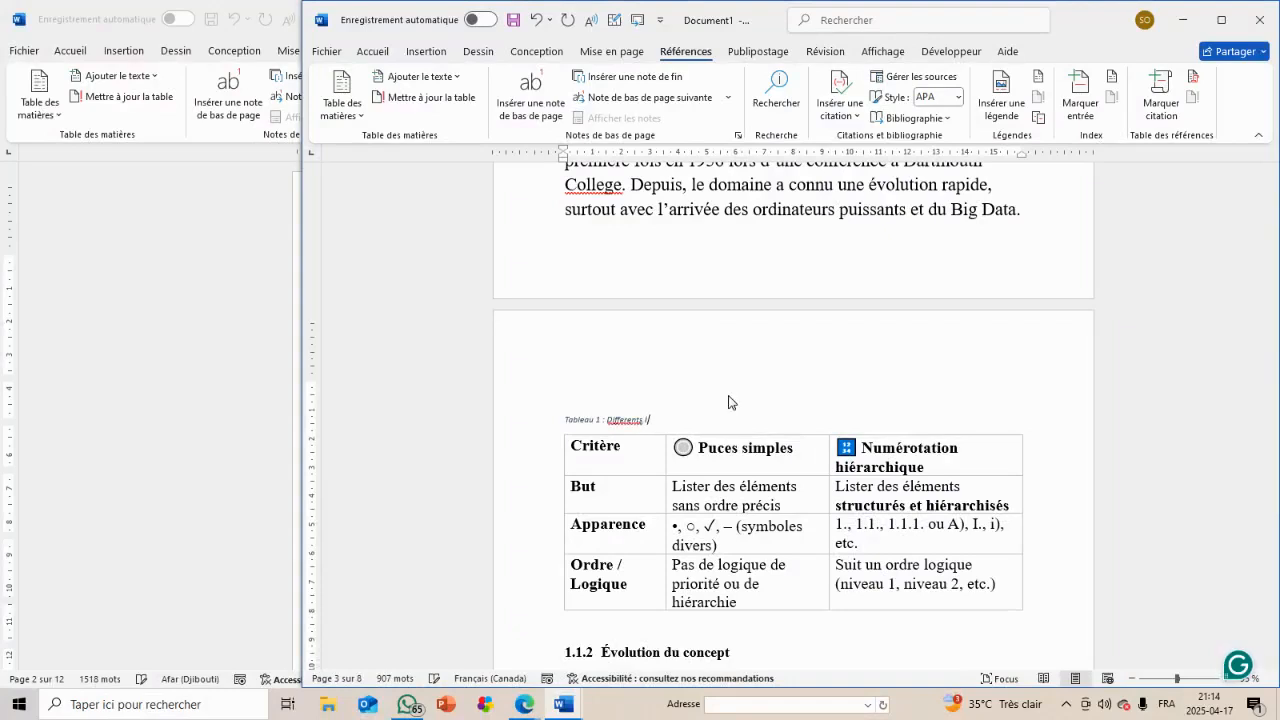
text(A)
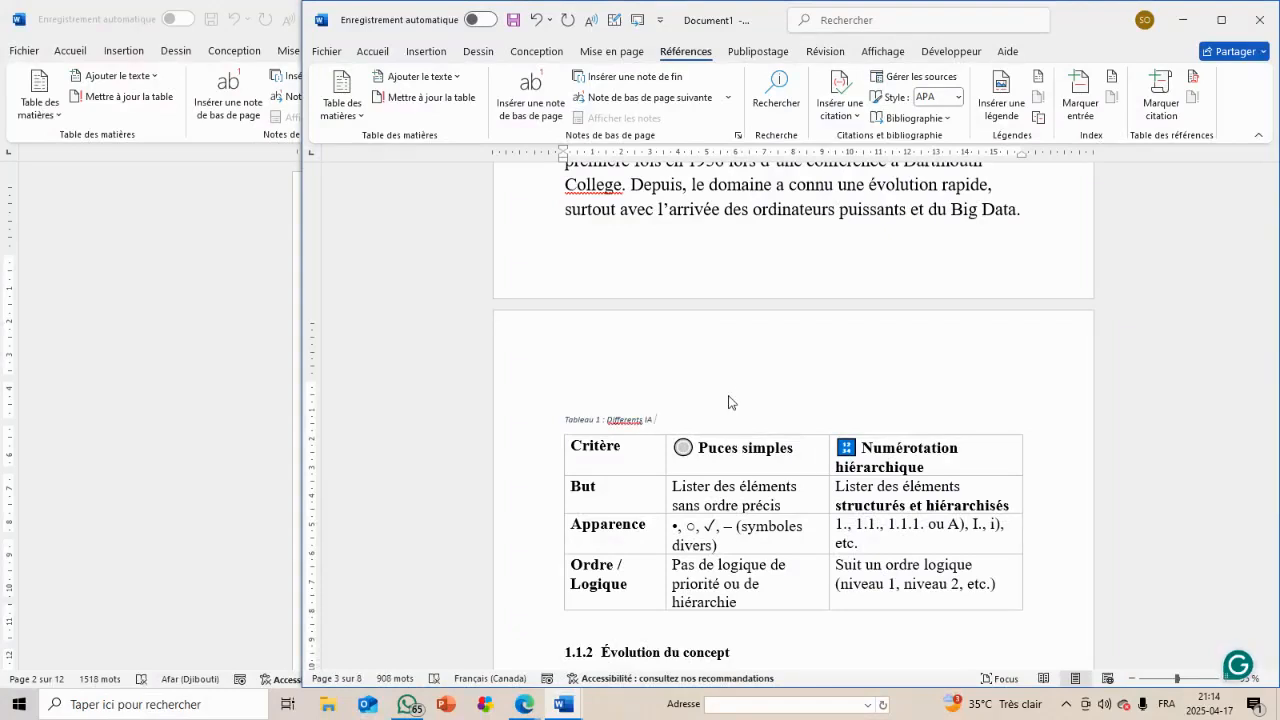
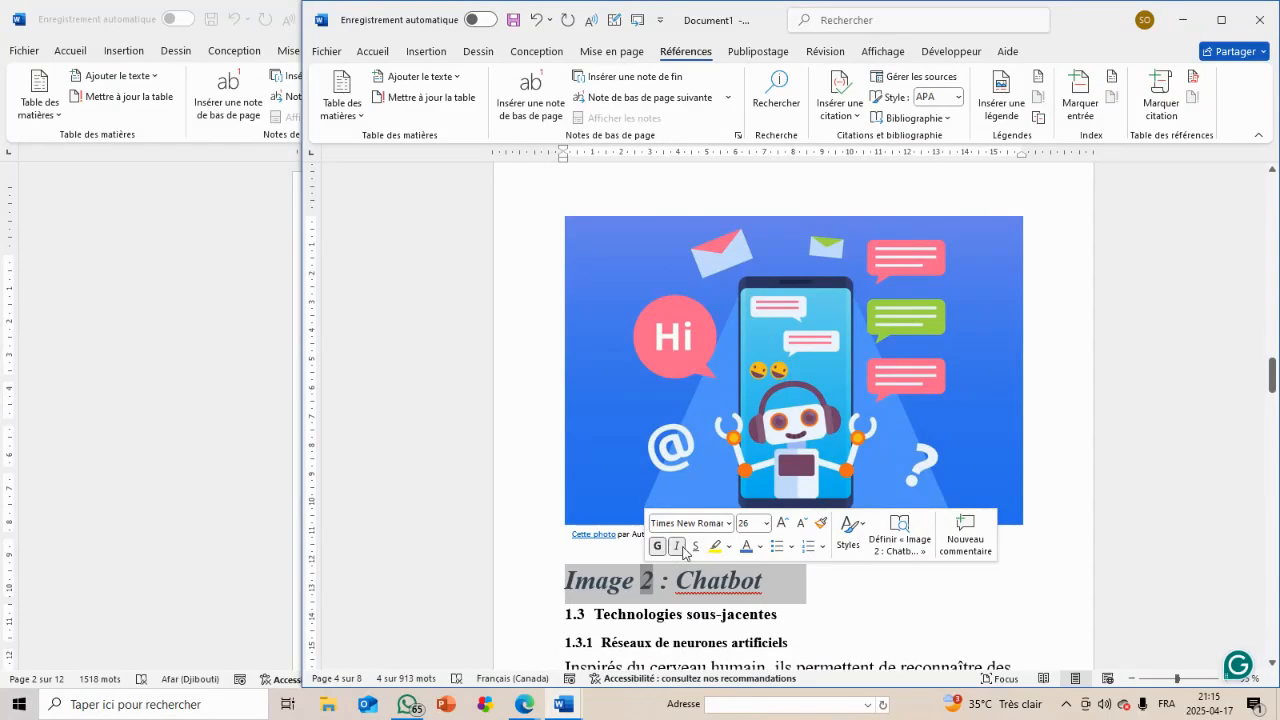
Insert an "Image" caption below the picture preceding section 2.1.2 and complete it with the text ": Chatgpt"
click(709, 640)
scroll(709, 640, down, 12)
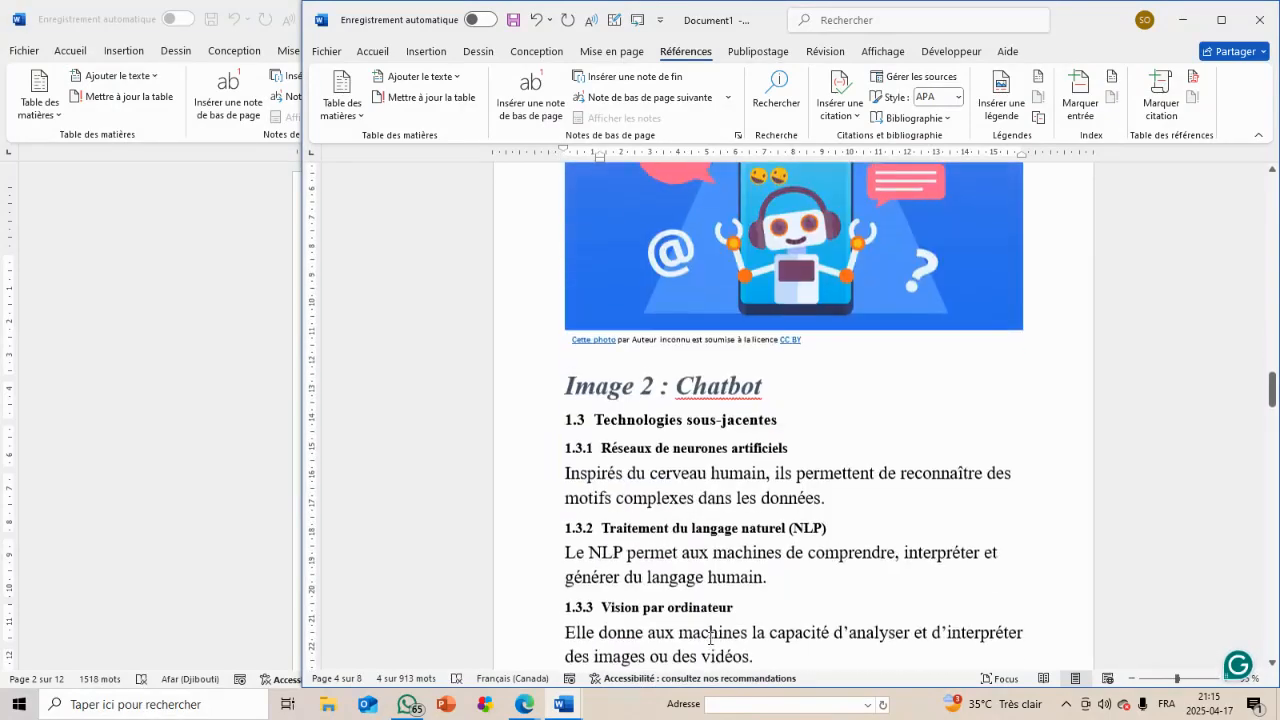
scroll(709, 638, down, 3)
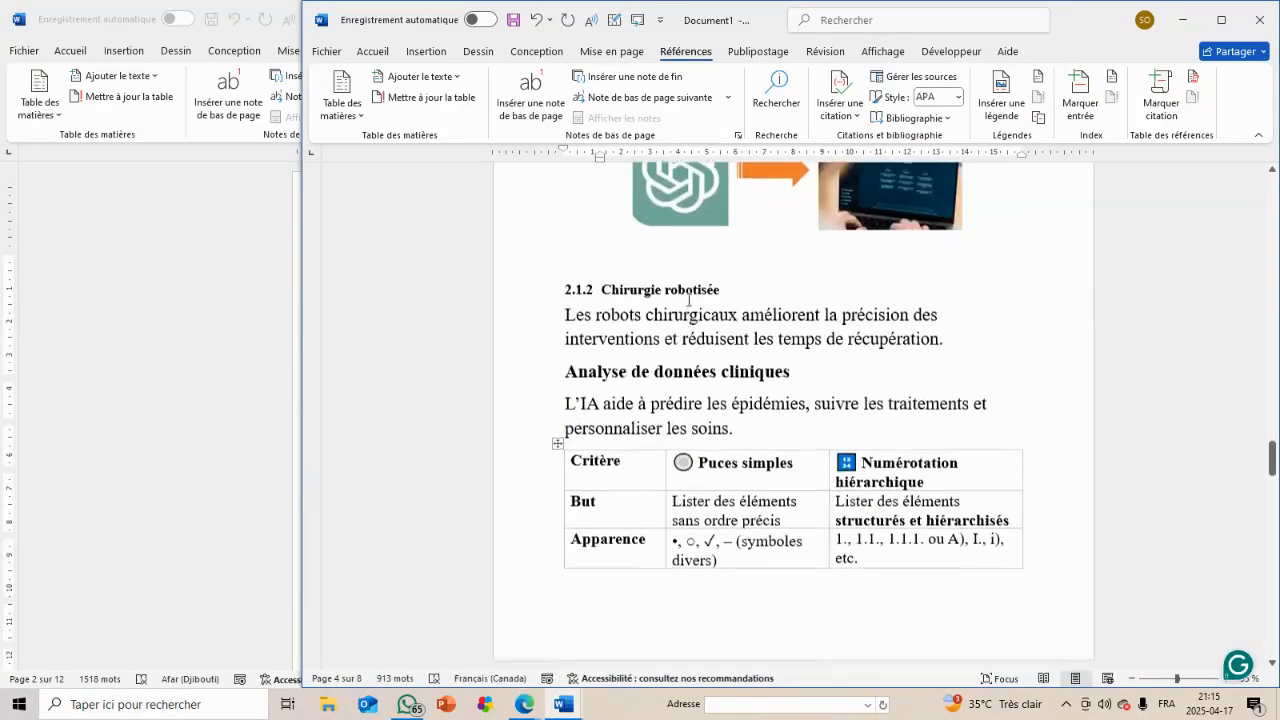
click(696, 204)
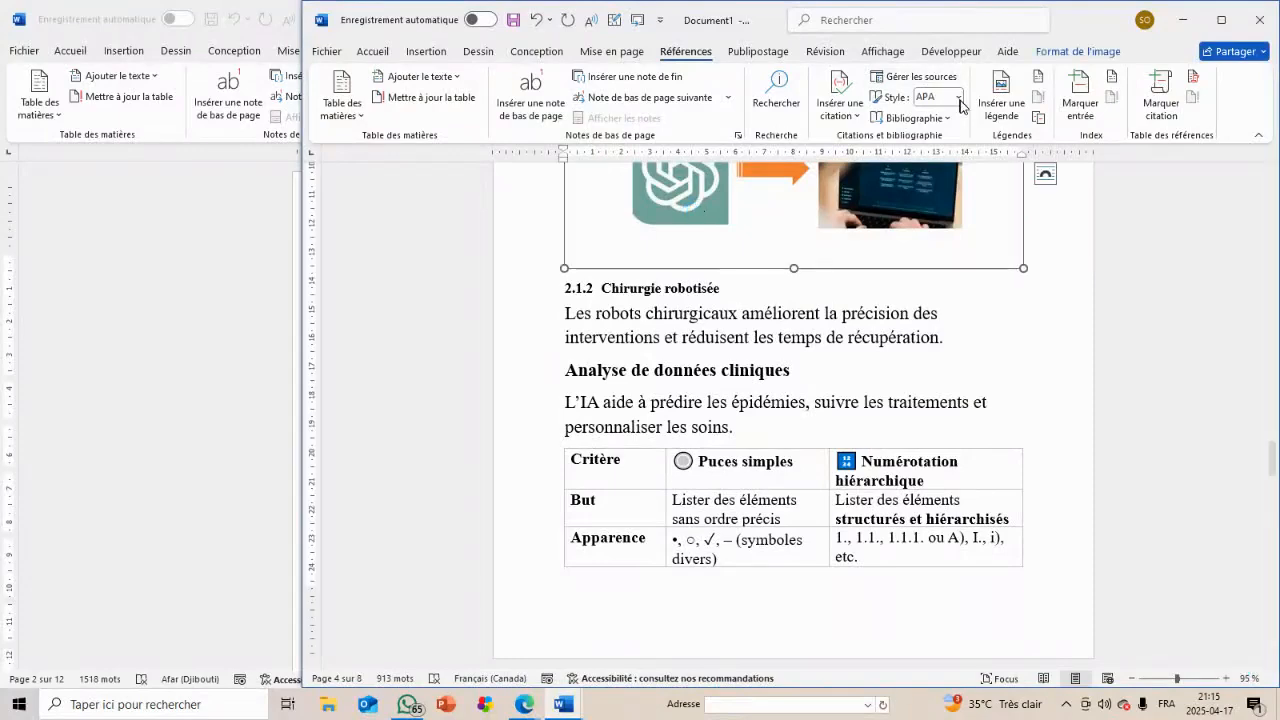
click(1000, 110)
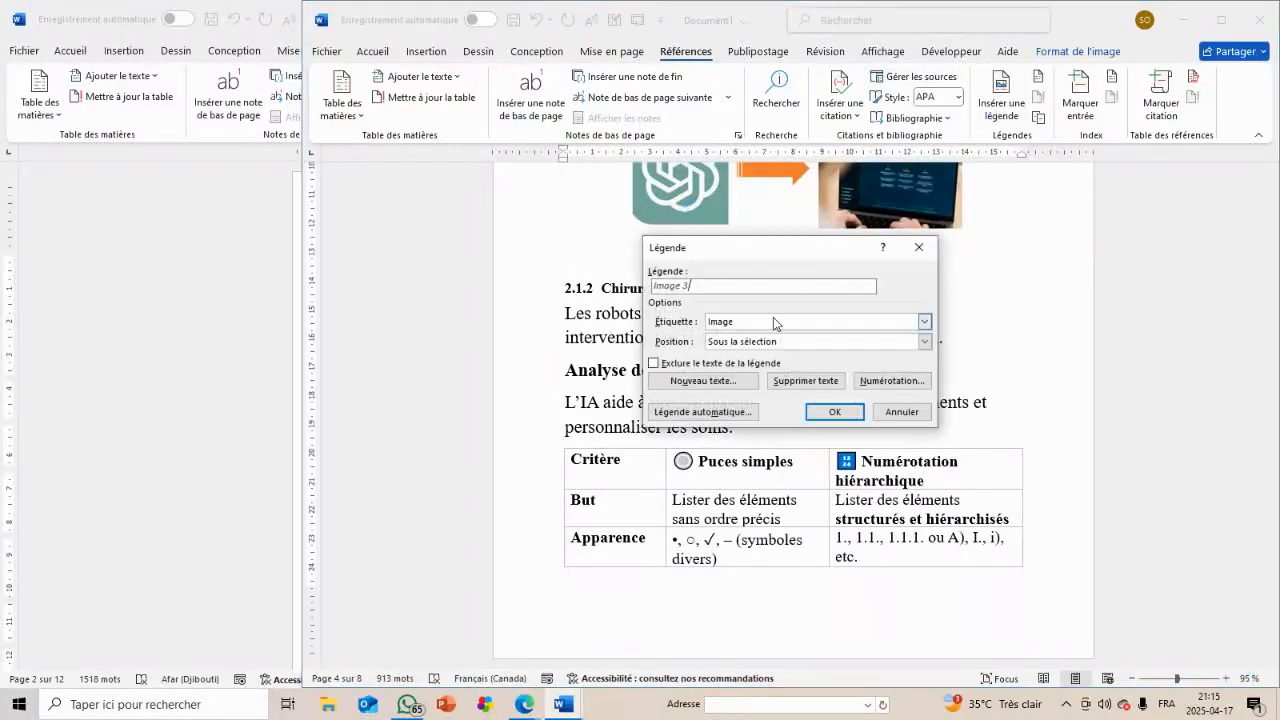
click(828, 409)
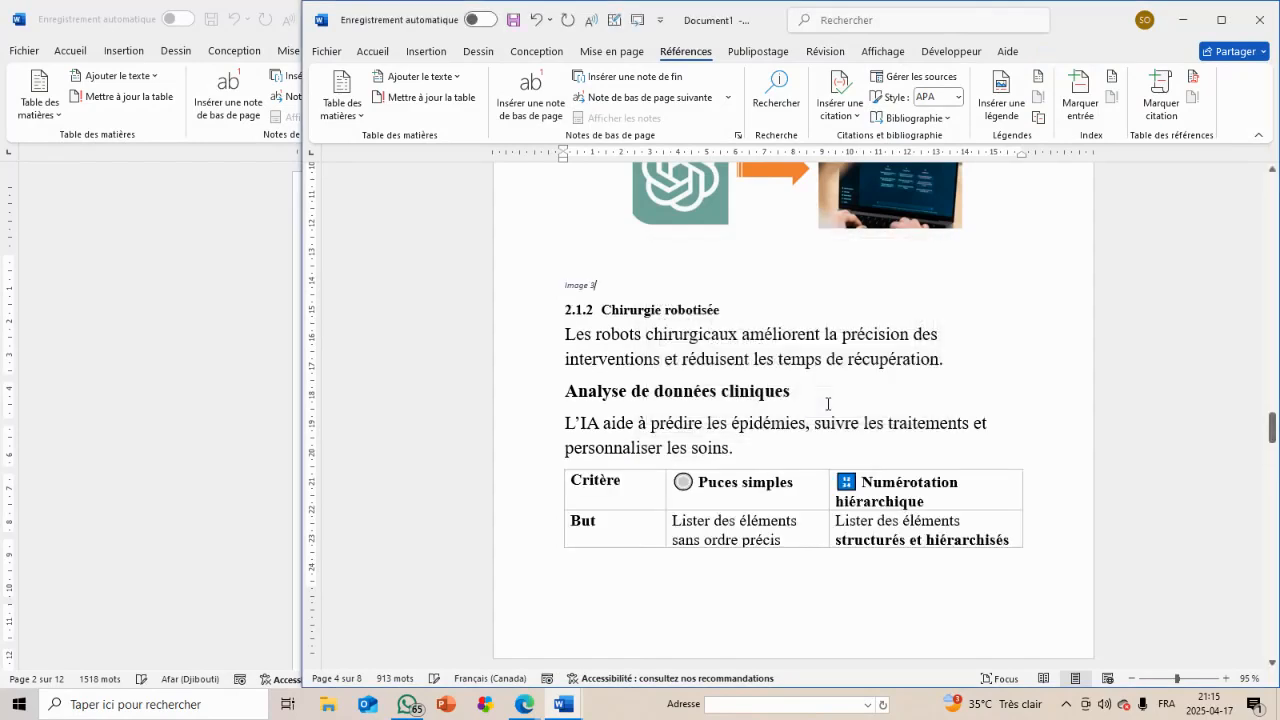
text(: )
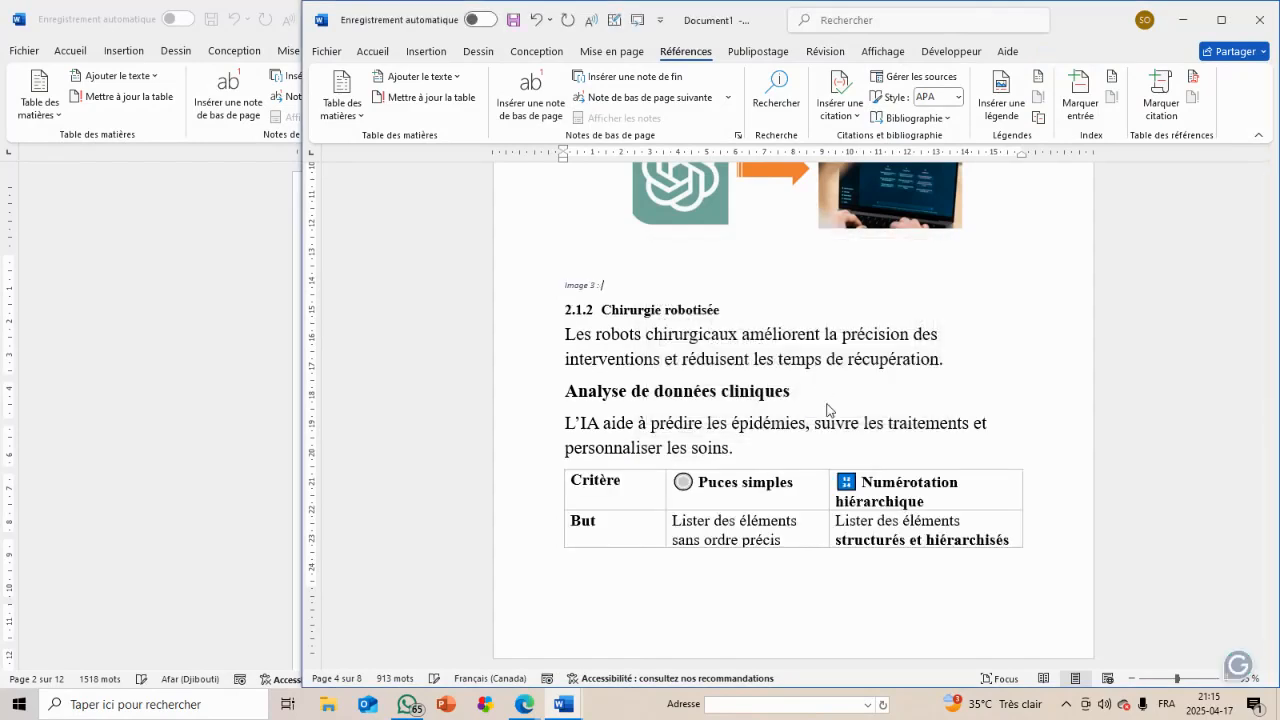
text(Chatgpt)
Format the "Image 3 : Chatgpt" caption in bold Times New Roman at size 20
drag(583, 286, 642, 286)
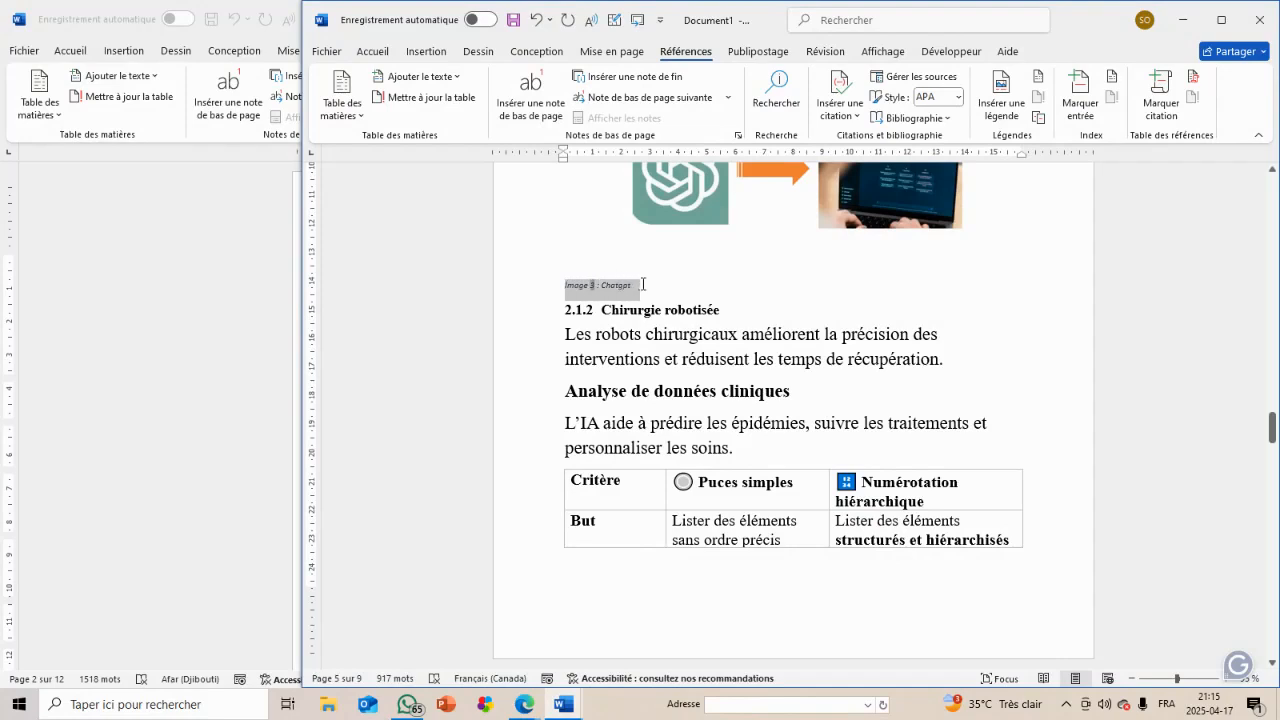
click(712, 234)
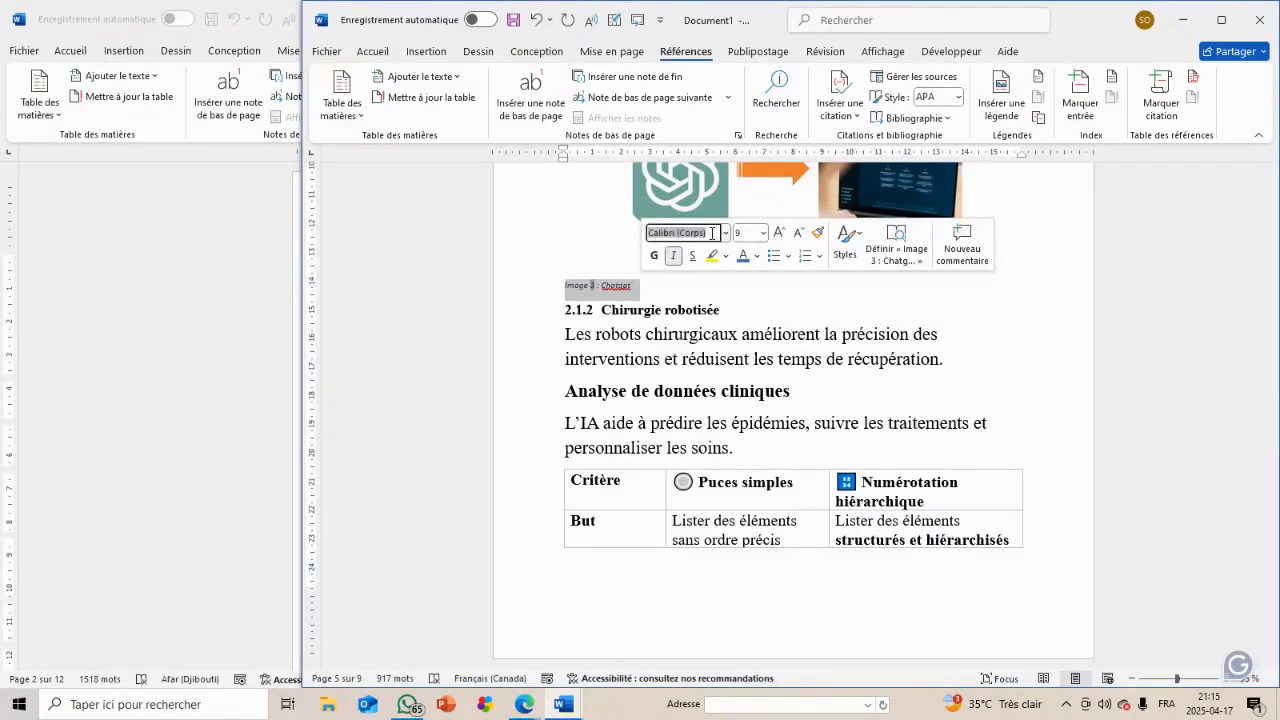
click(777, 236)
click(777, 236)
click(777, 236)
click(777, 236)
click(654, 256)
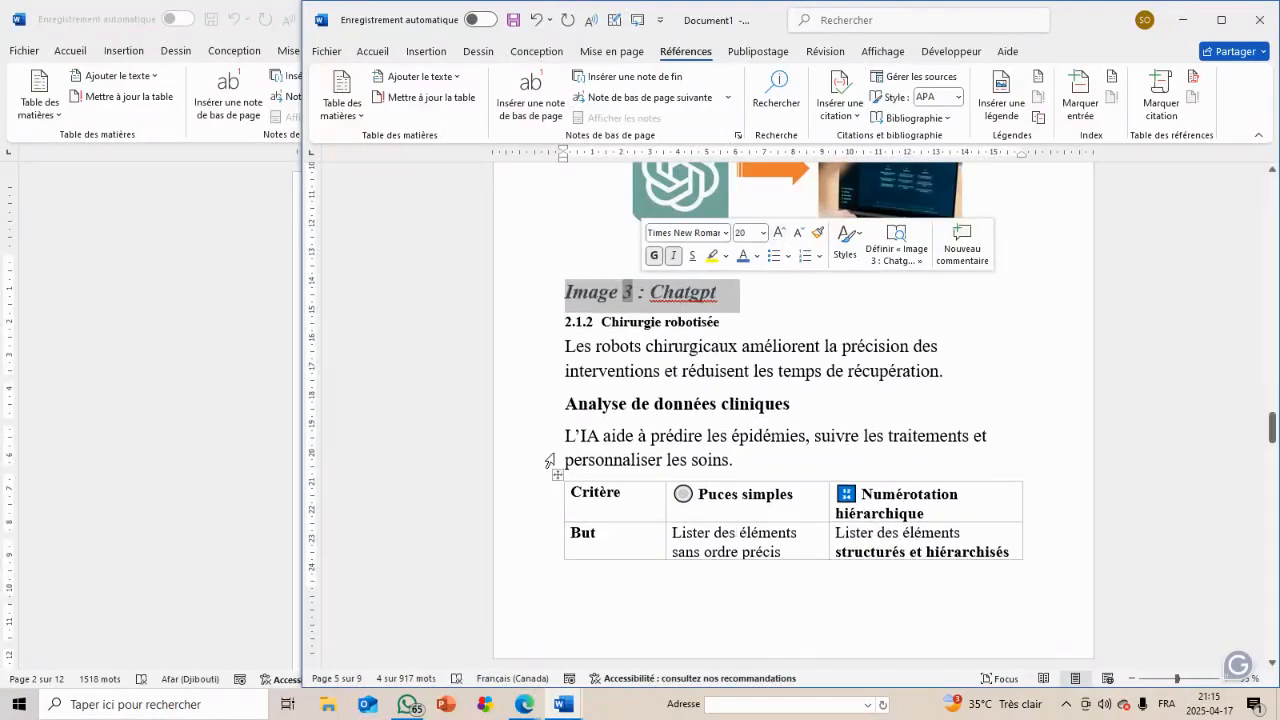
Insert a "Tableau" caption above the table under "Analyse de données cliniques" and complete it with the text ": comparaison2"
click(558, 473)
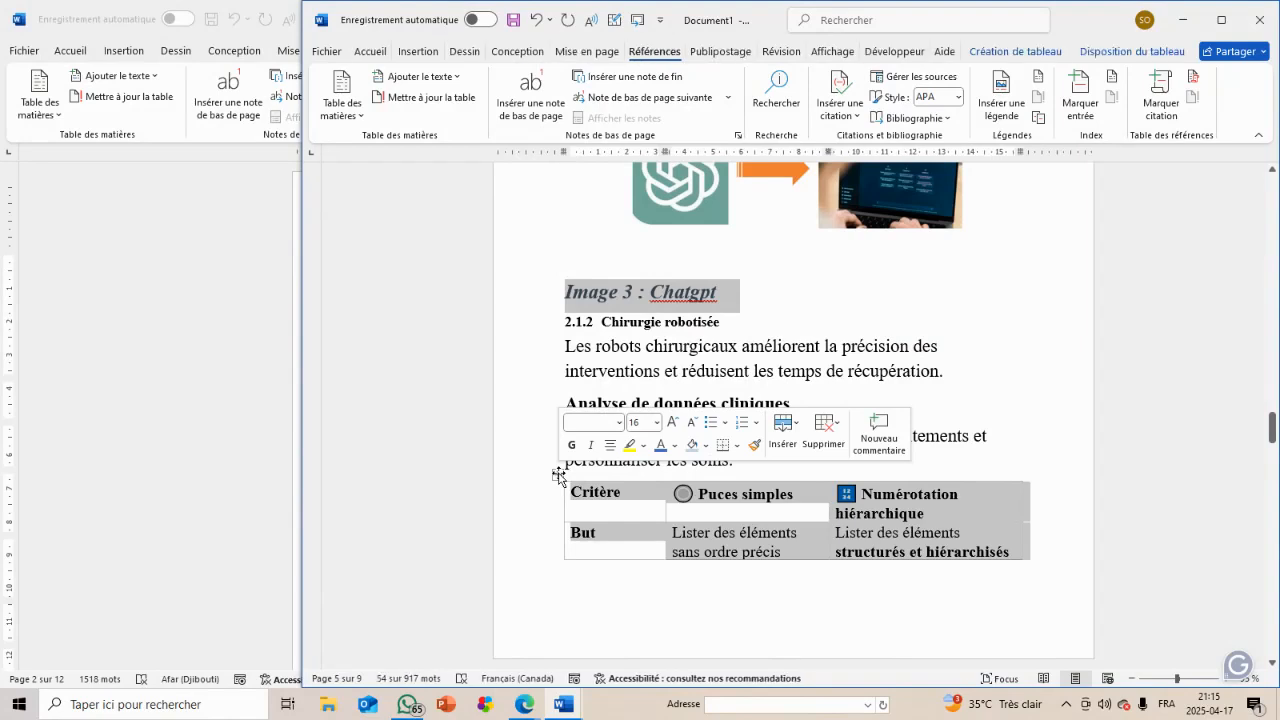
click(981, 114)
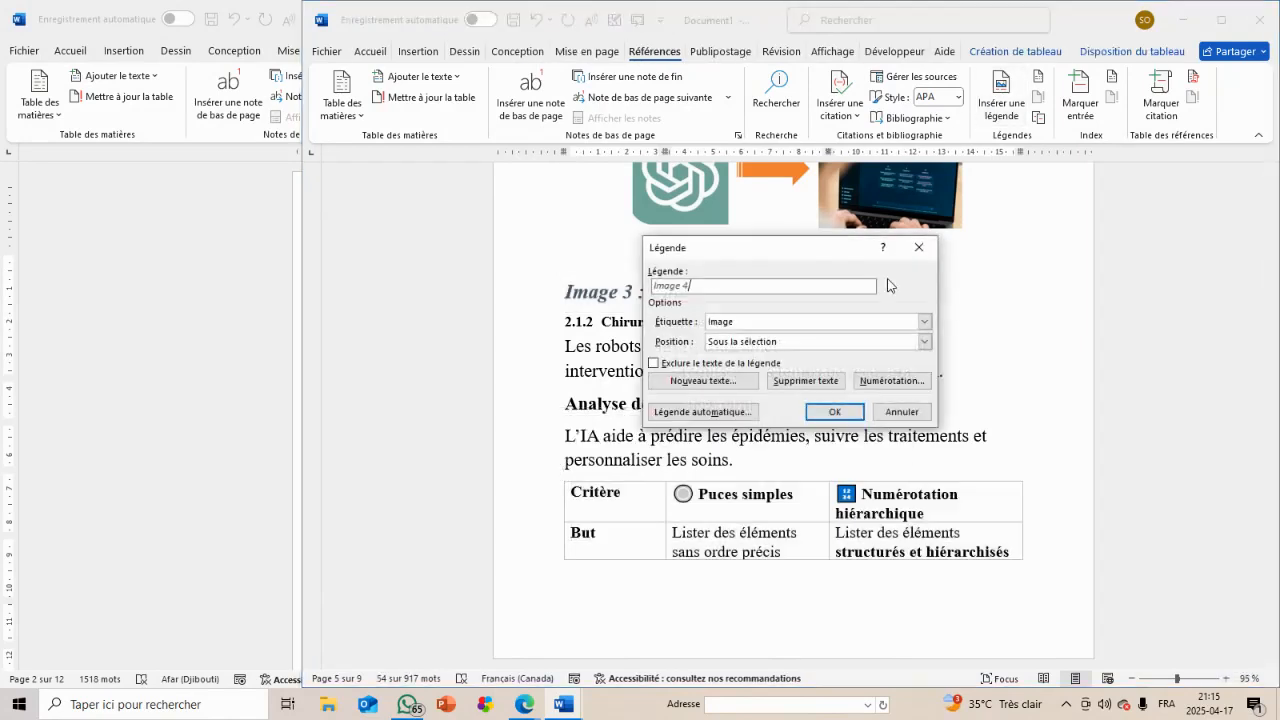
click(925, 322)
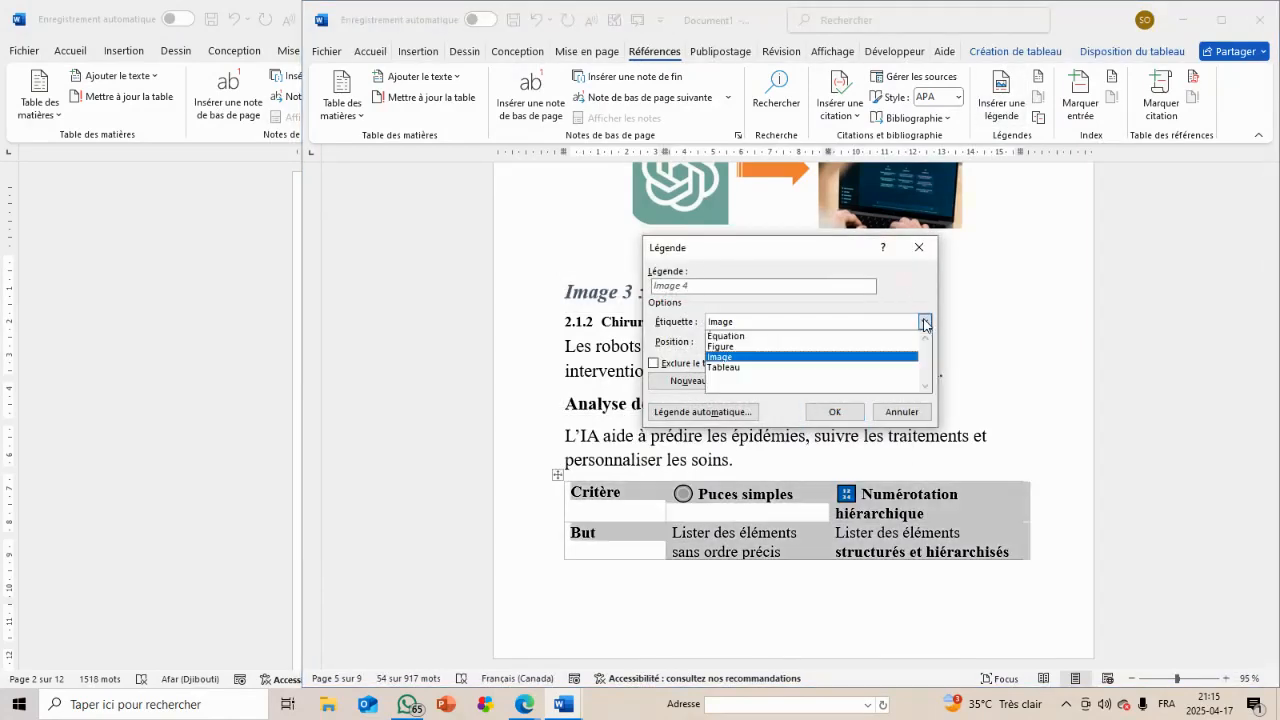
click(864, 370)
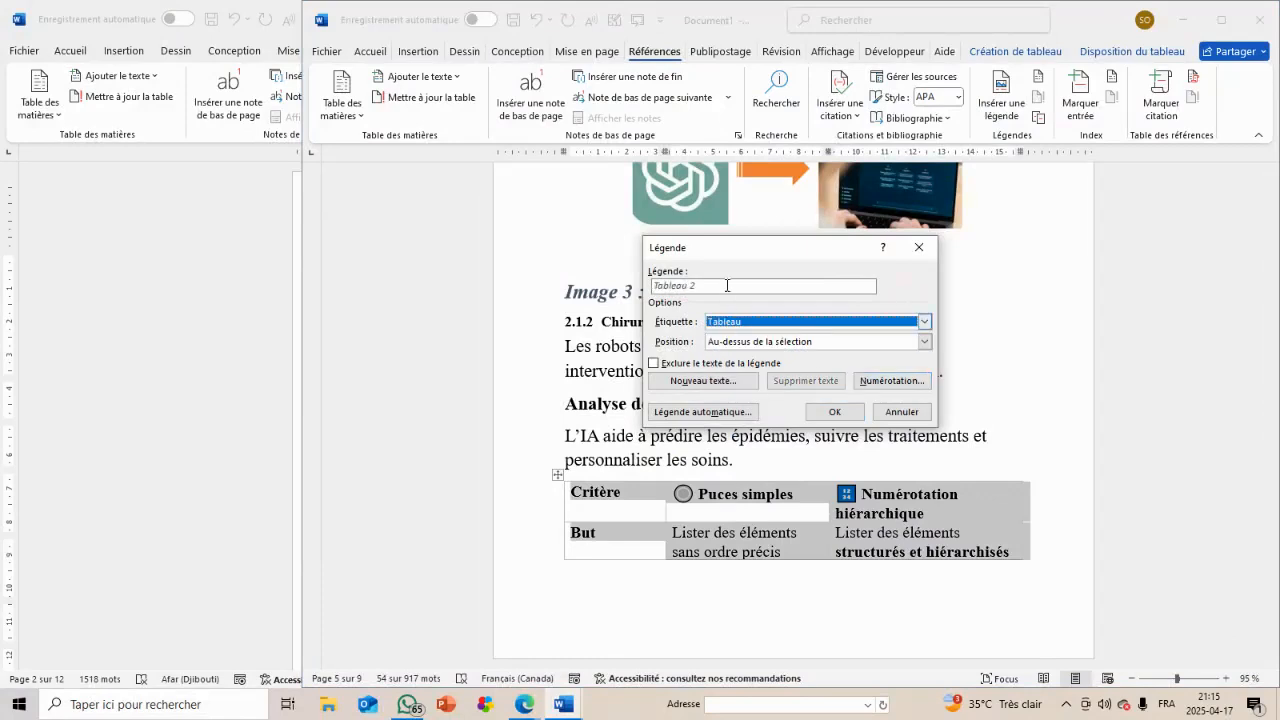
click(815, 414)
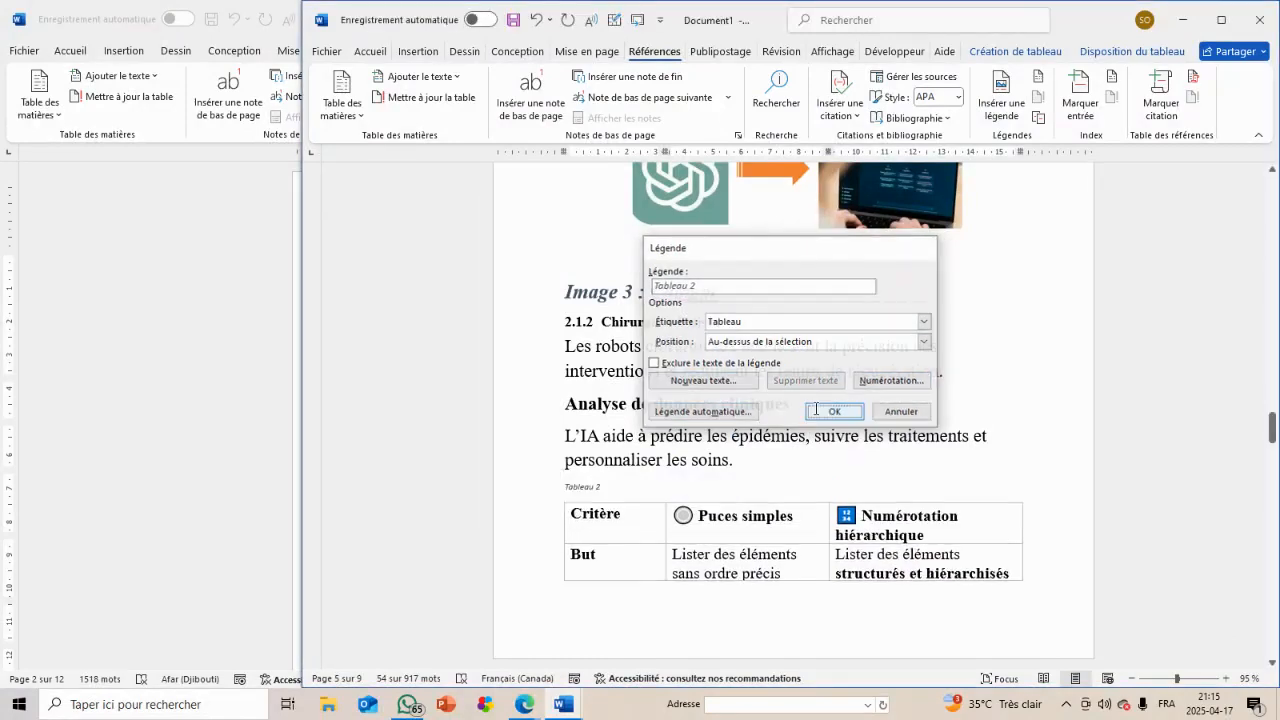
text(: compo)
text(raison2)
Format the "Tableau 2 : comparaison2" caption in bold Times New Roman at size 22
drag(565, 486, 675, 490)
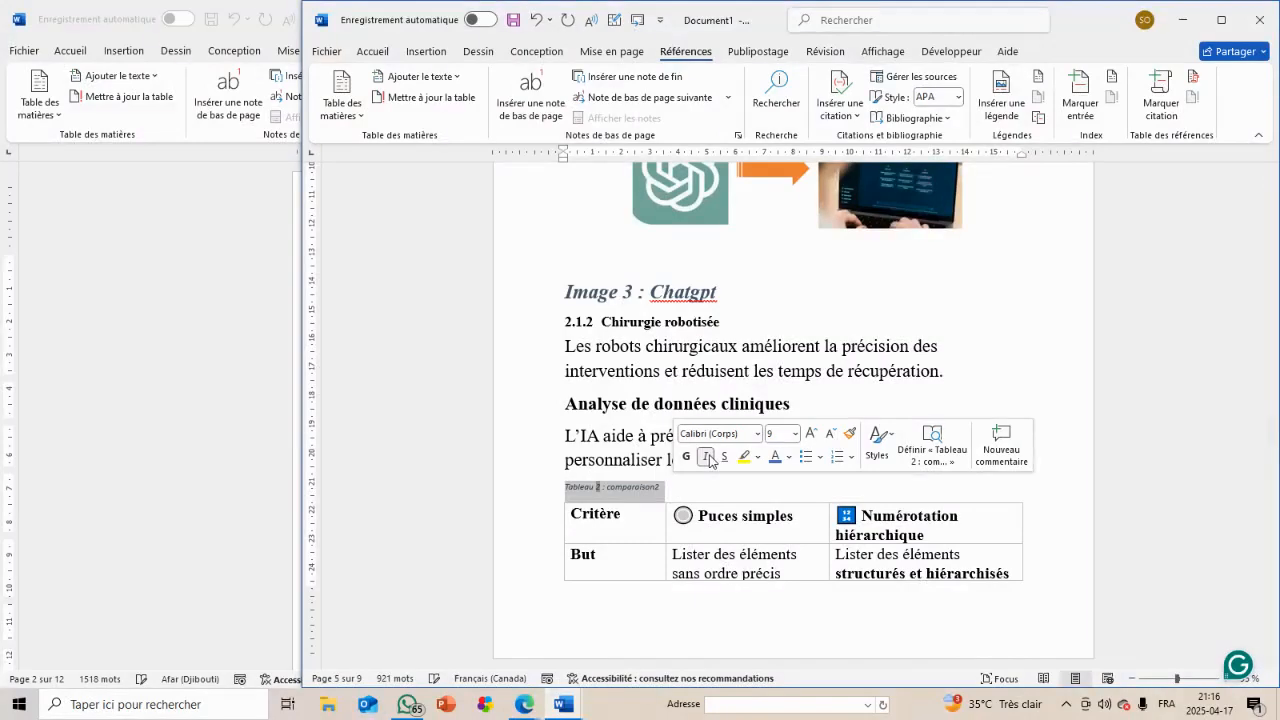
click(735, 435)
text(Times New Roman)
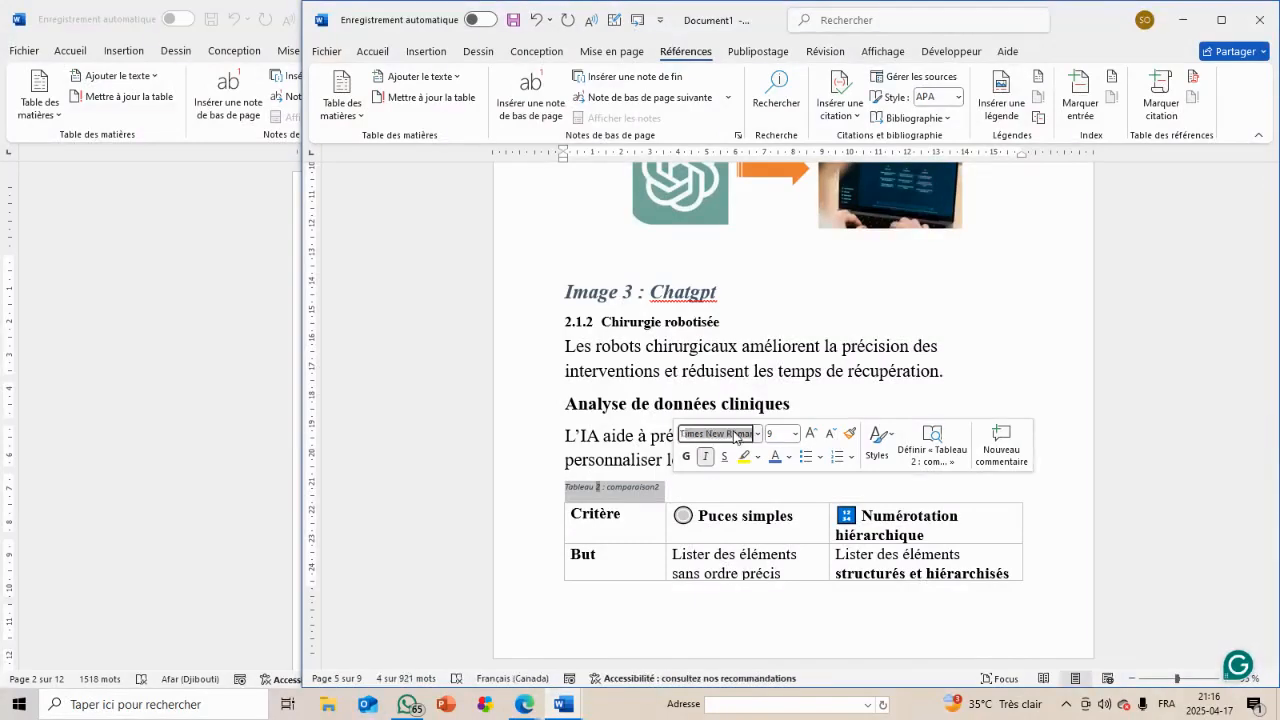
key(Return)
click(809, 434)
click(809, 434)
click(809, 434)
click(809, 434)
click(809, 434)
click(809, 434)
click(809, 434)
click(809, 434)
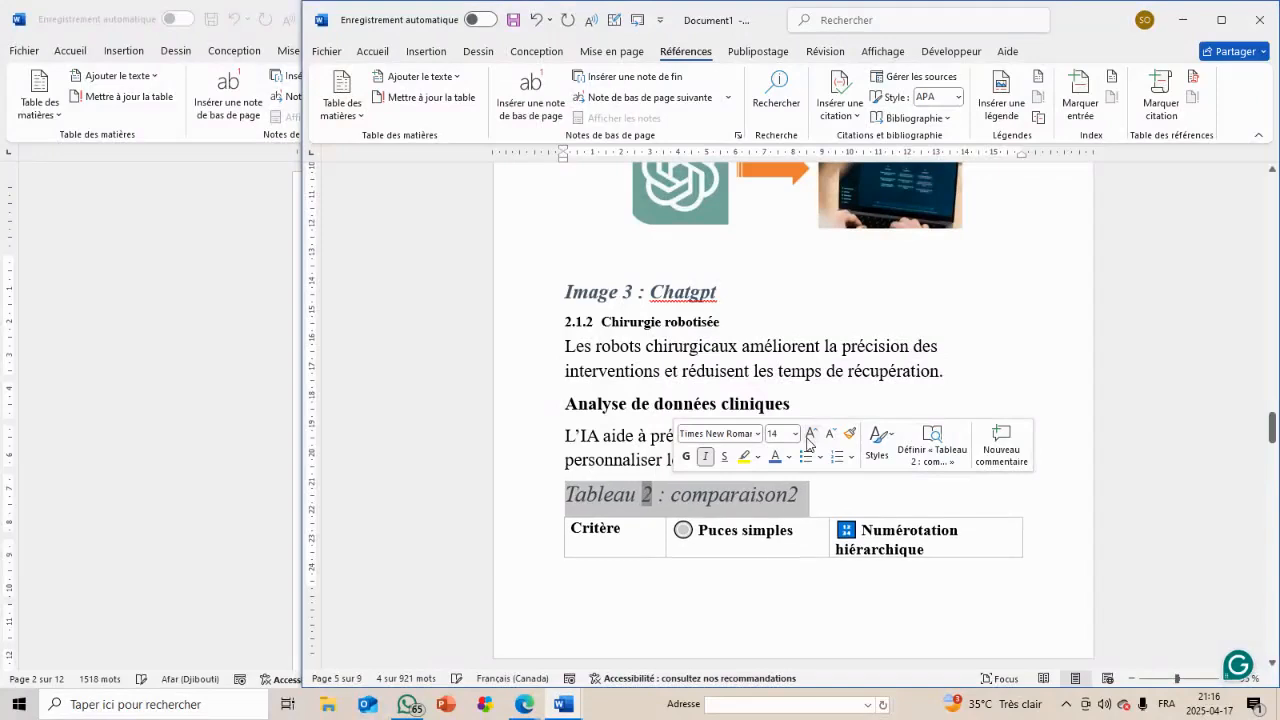
click(686, 457)
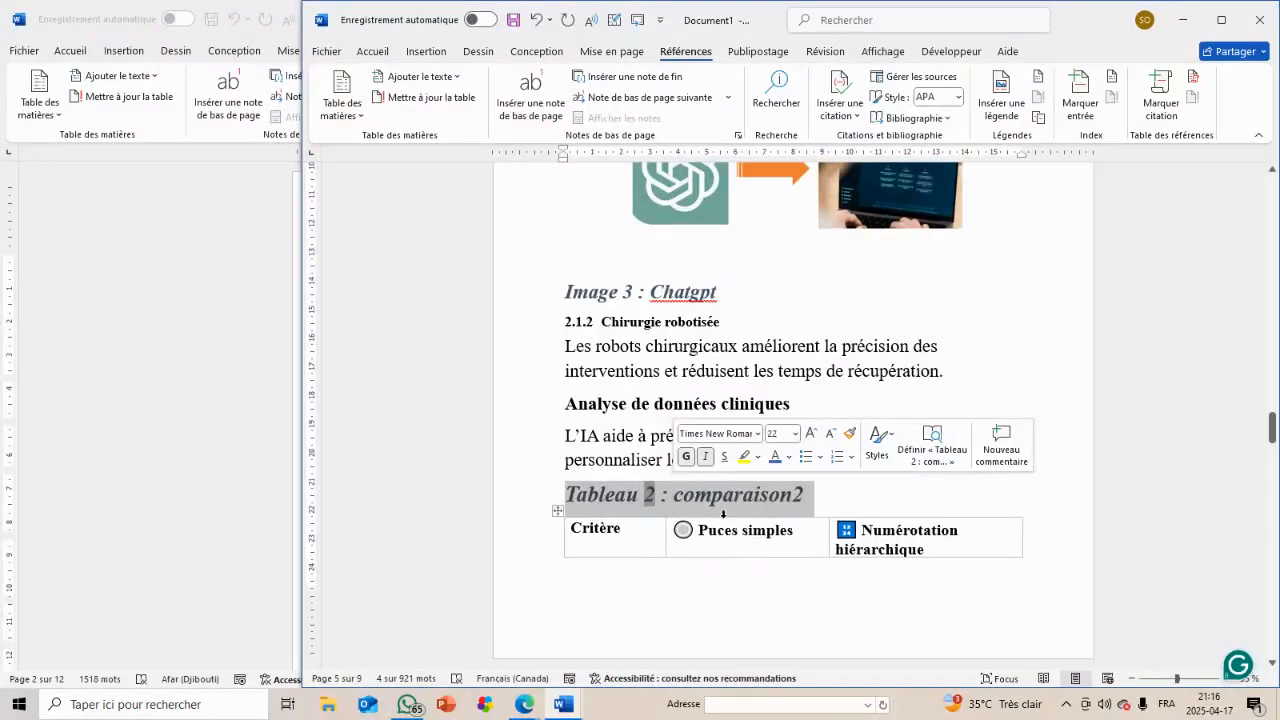
click(765, 404)
Insert a page break in the empty space after the table of contents, before the document's main title
scroll(762, 404, up, 3)
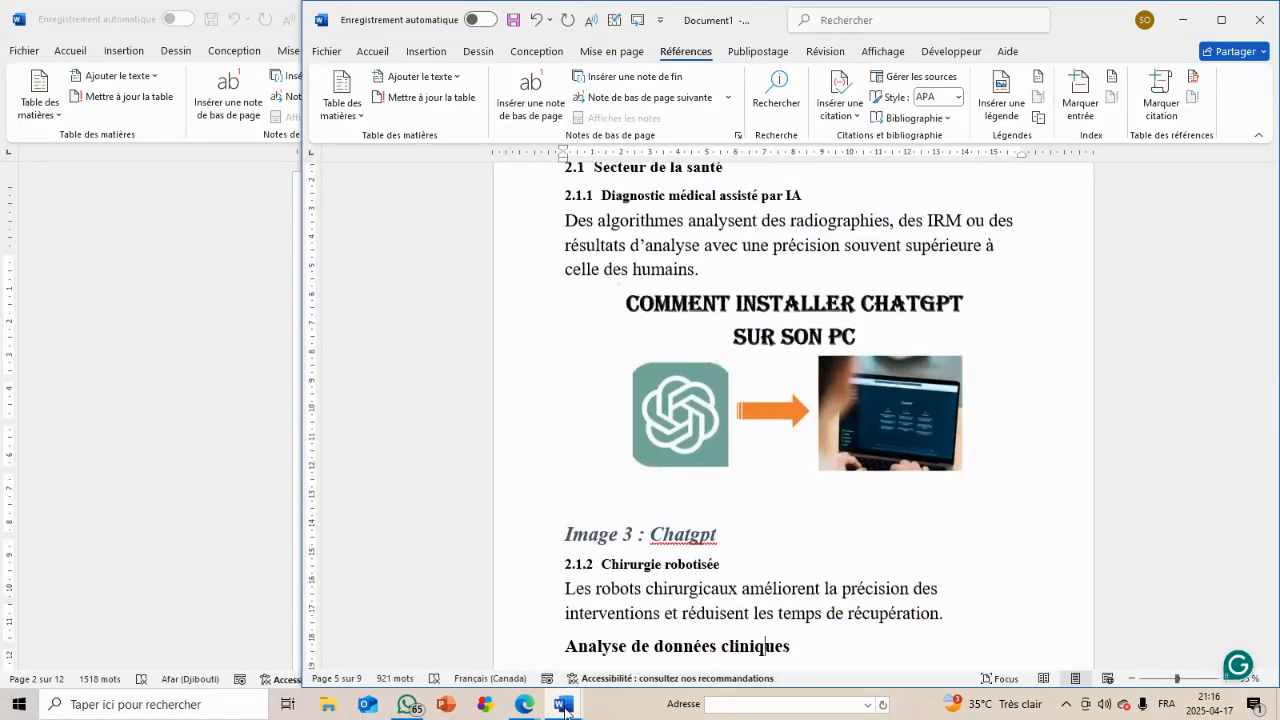
mouse_move(565, 707)
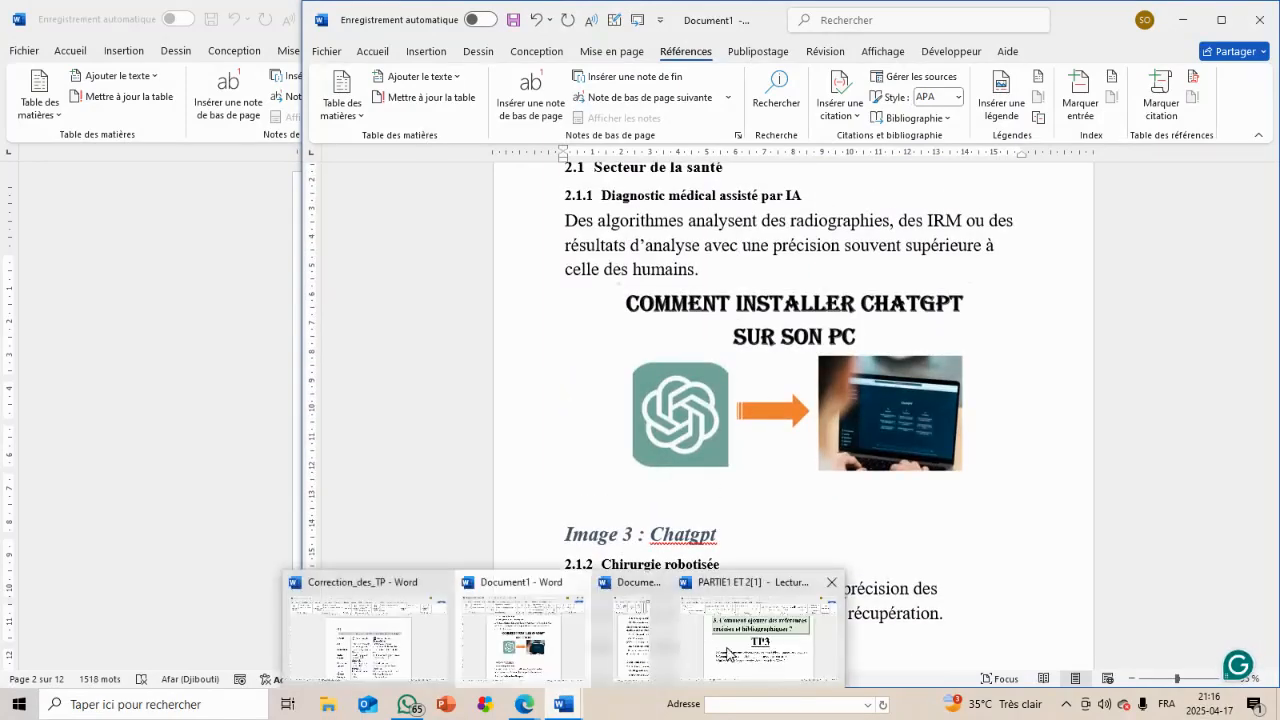
mouse_move(727, 655)
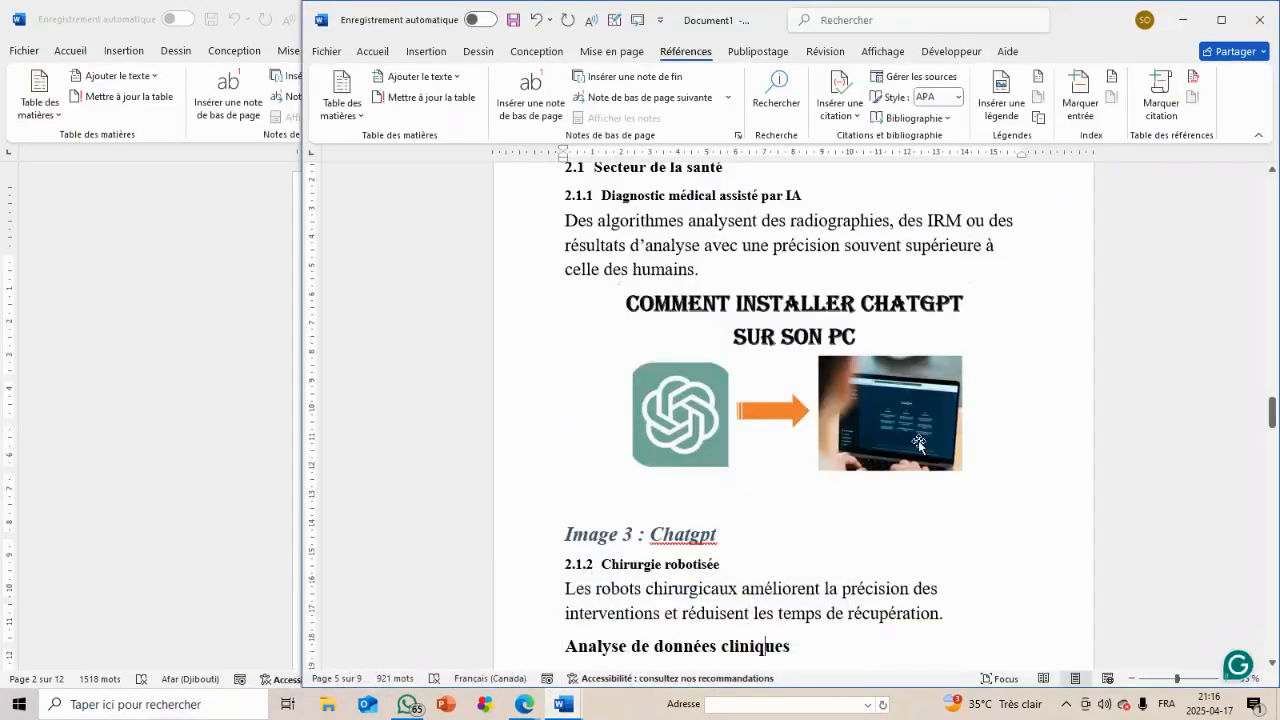
scroll(919, 448, up, 3)
scroll(920, 449, up, 10)
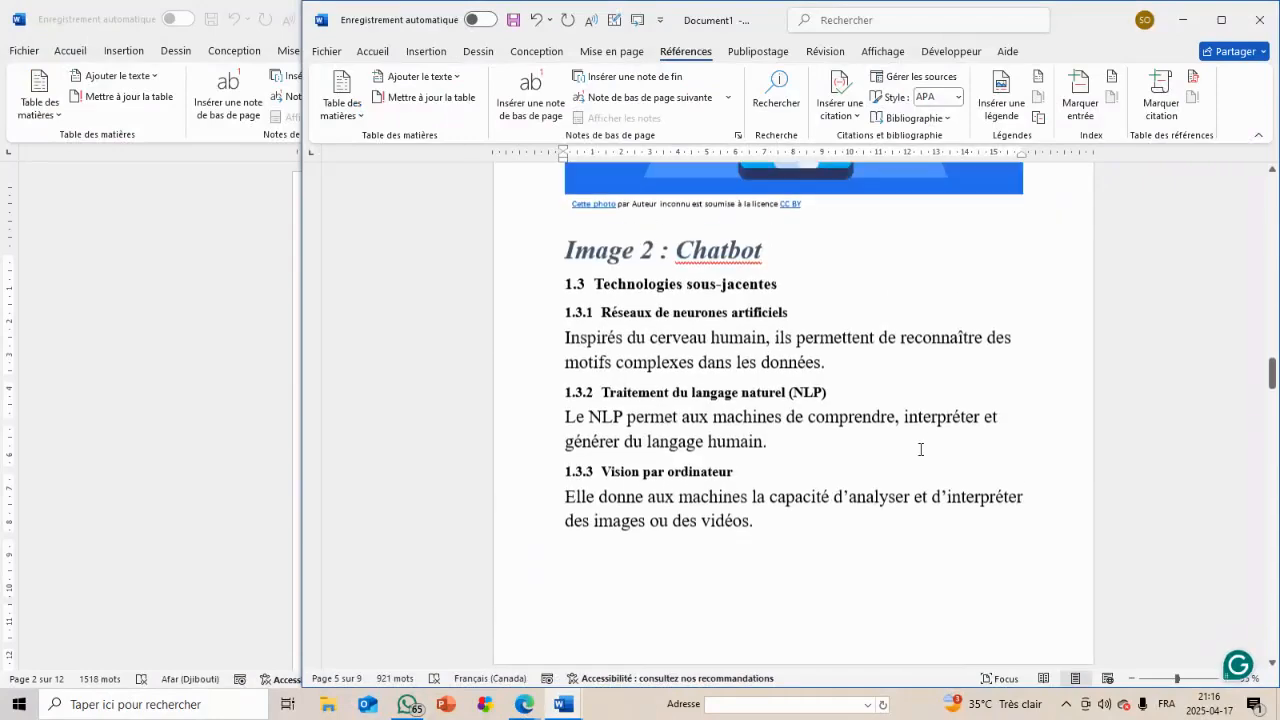
scroll(920, 449, up, 12)
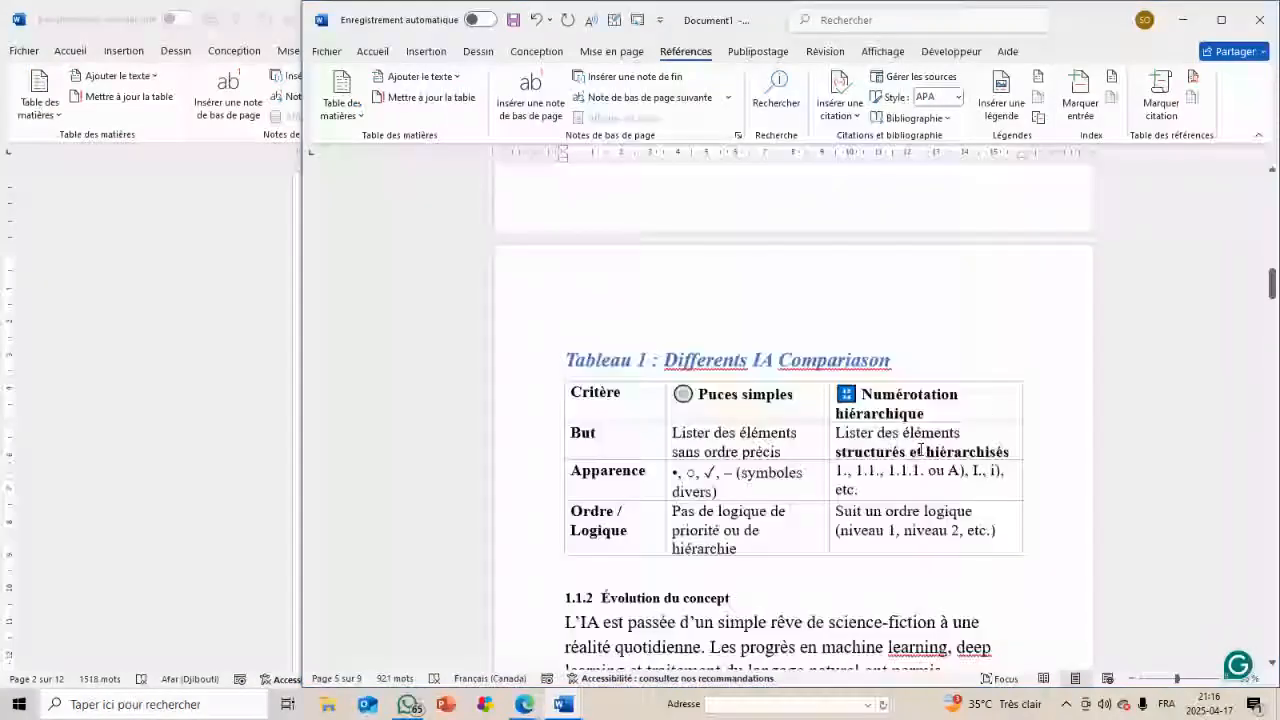
scroll(920, 449, up, 10)
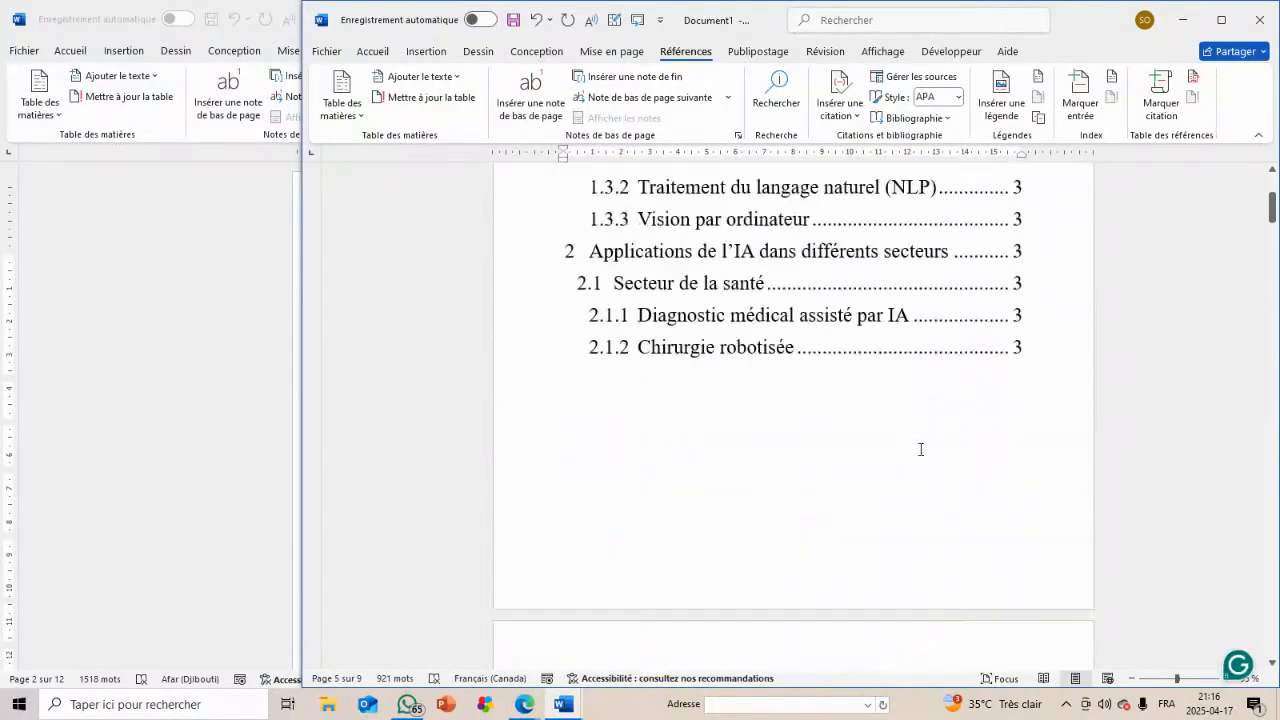
scroll(703, 181, up, 1)
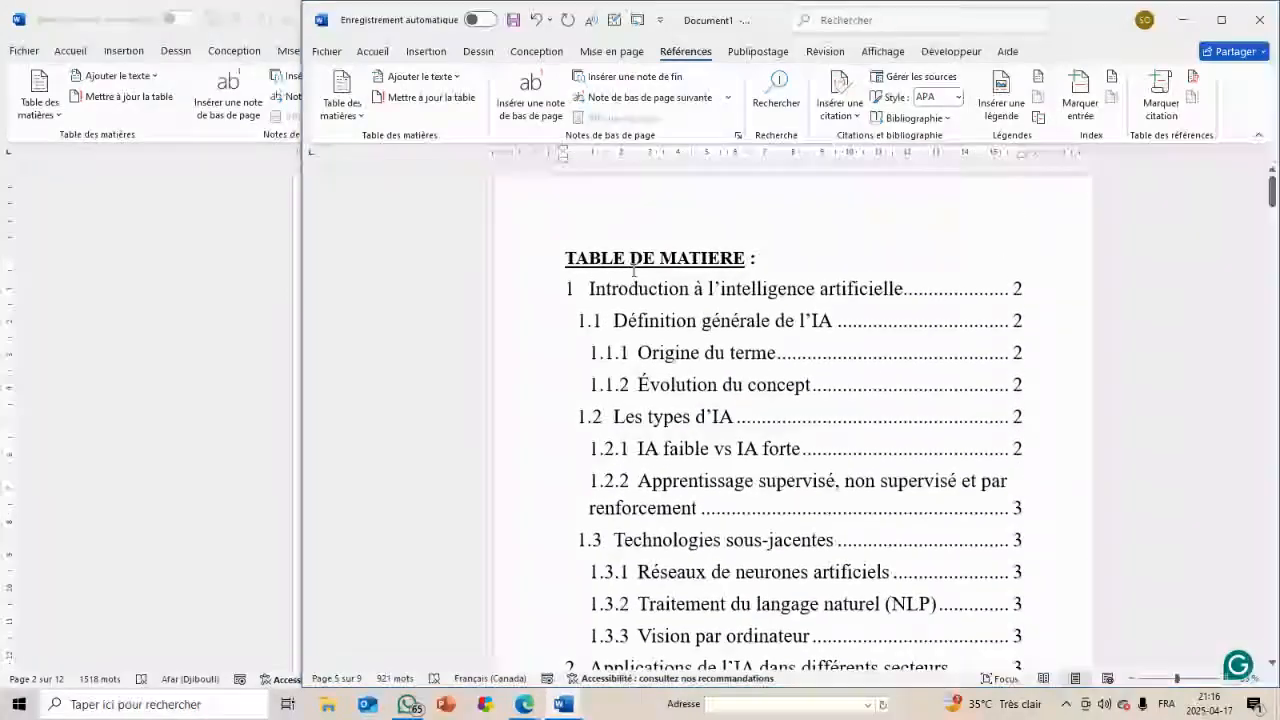
scroll(726, 397, down, 10)
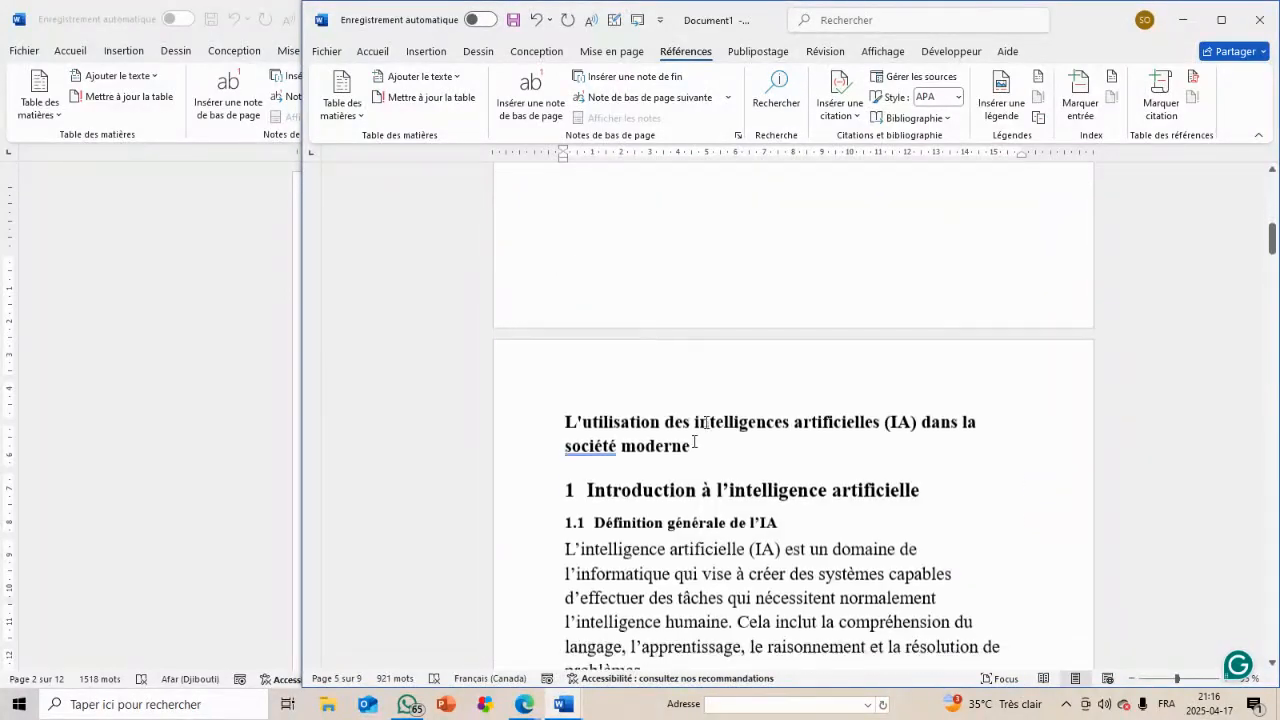
scroll(645, 355, up, 4)
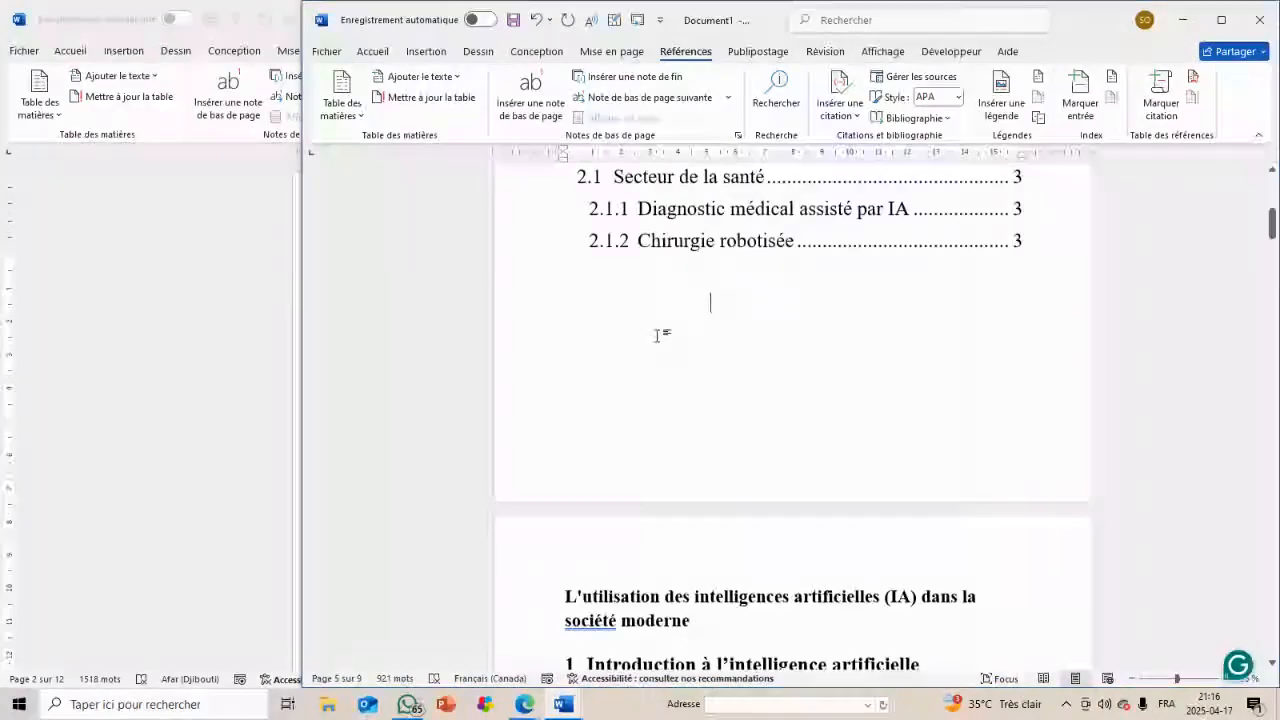
click(427, 52)
click(377, 119)
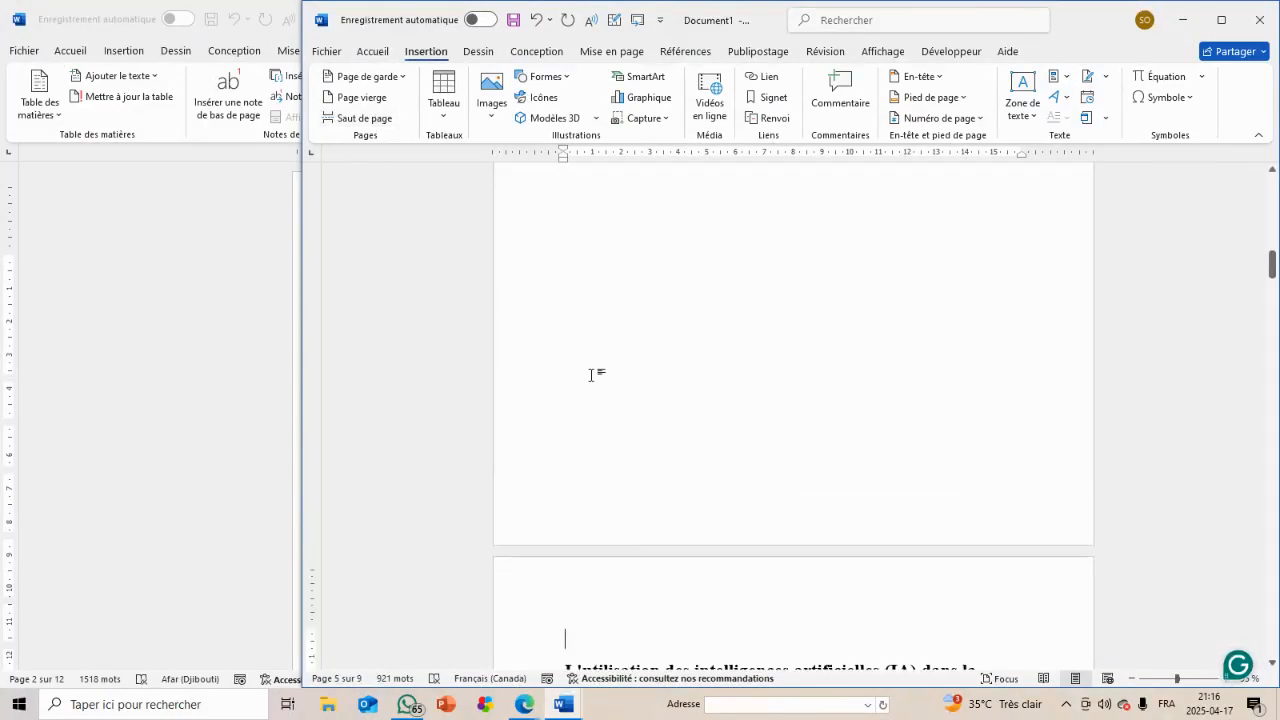
Enter the heading "Tableau" on the new page following the table of contents
scroll(591, 375, down, 2)
scroll(591, 375, up, 10)
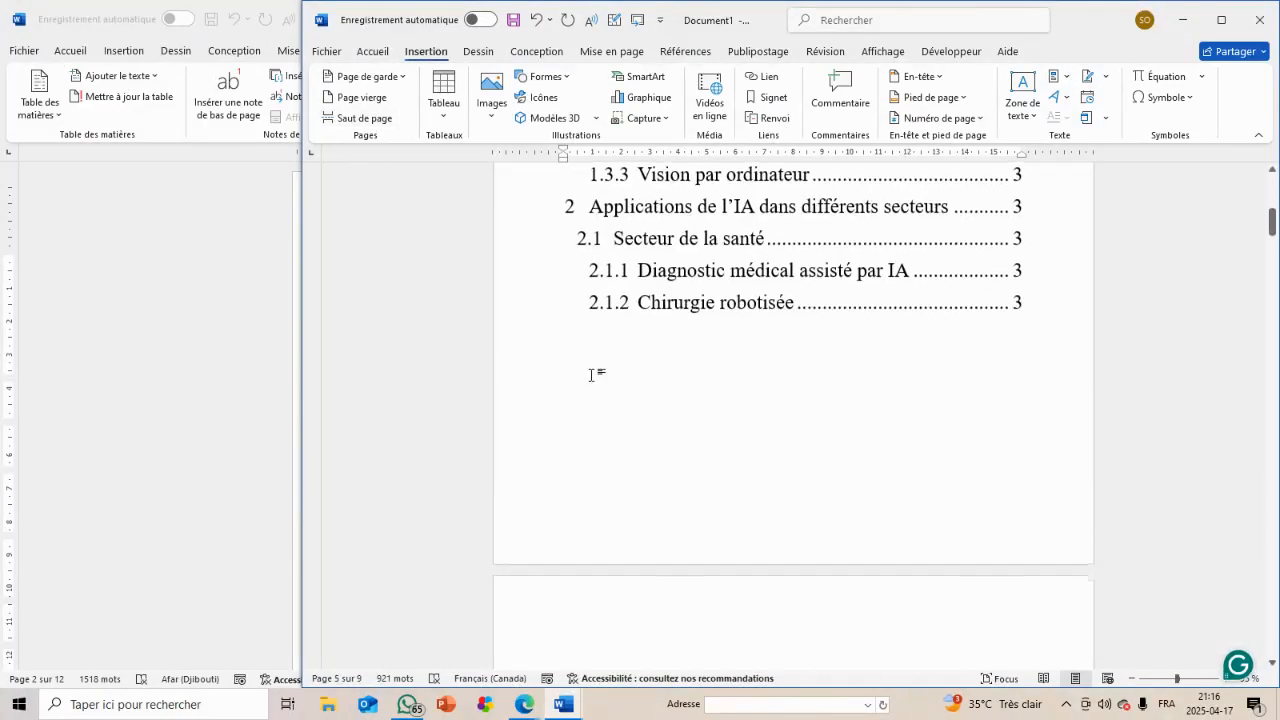
scroll(591, 375, down, 1)
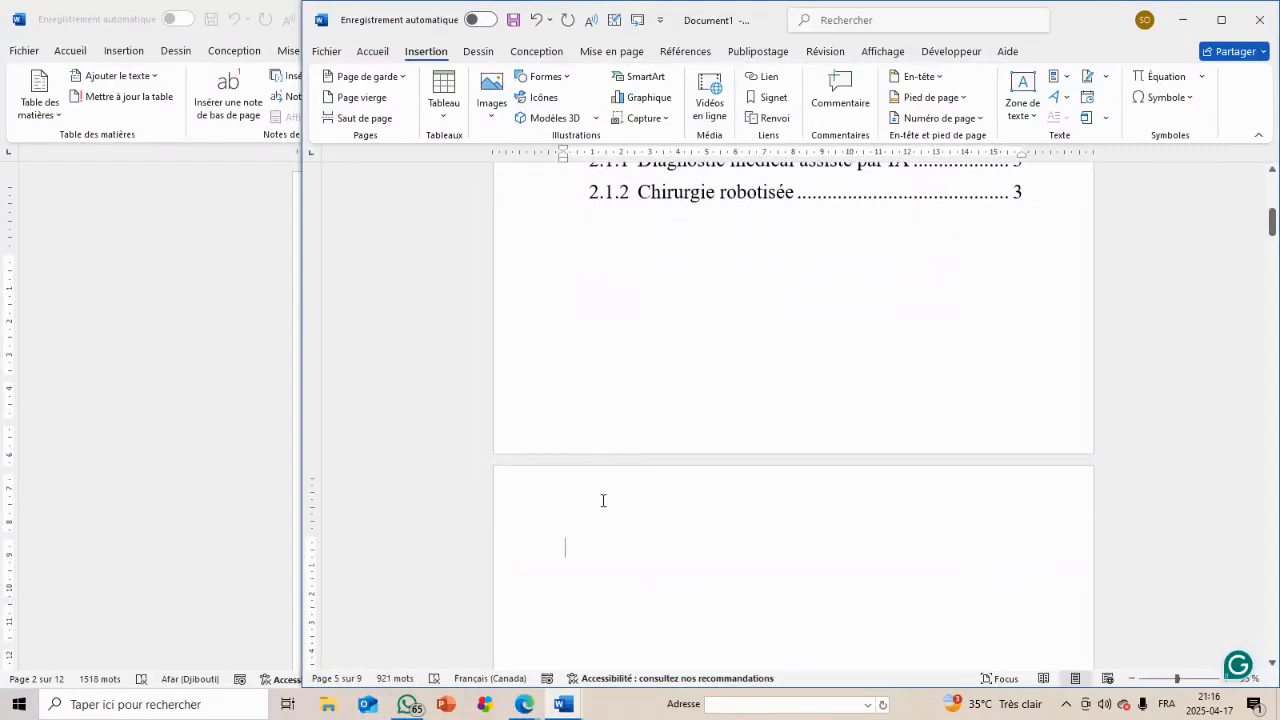
text(ta)
key(BackSpace)
key(BackSpace)
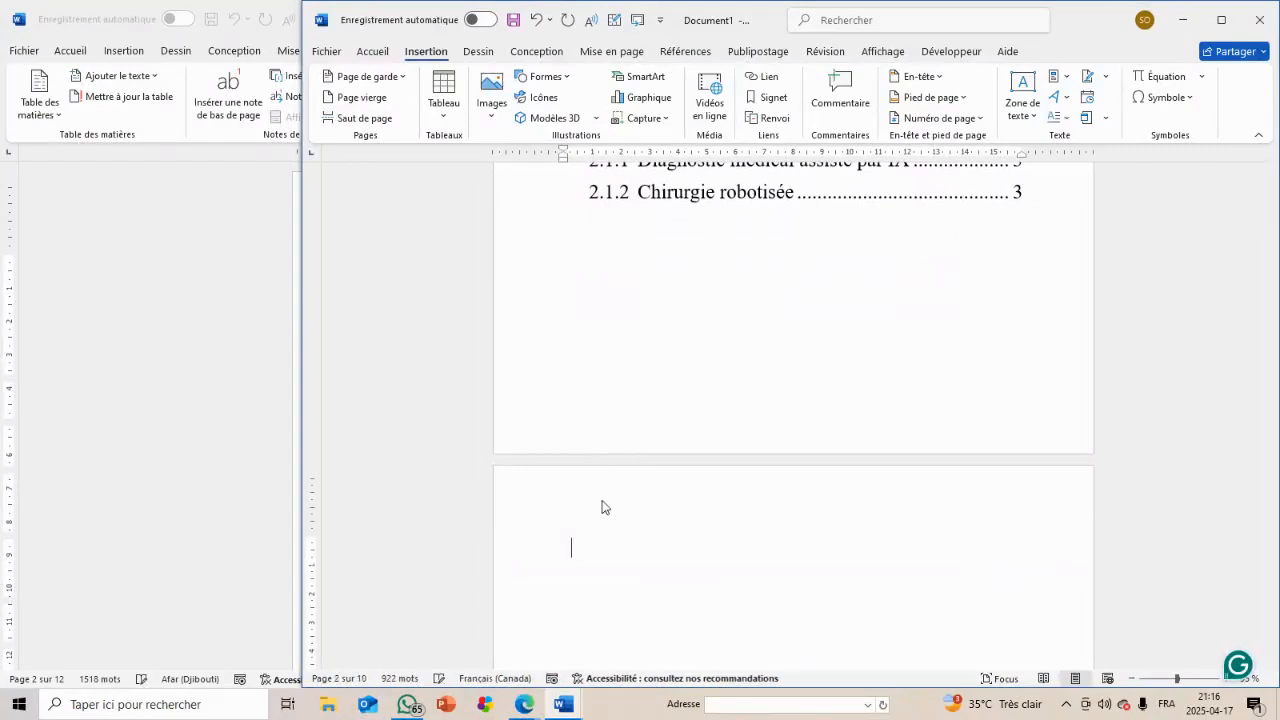
text(R)
key(BackSpace)
text(Tableau)
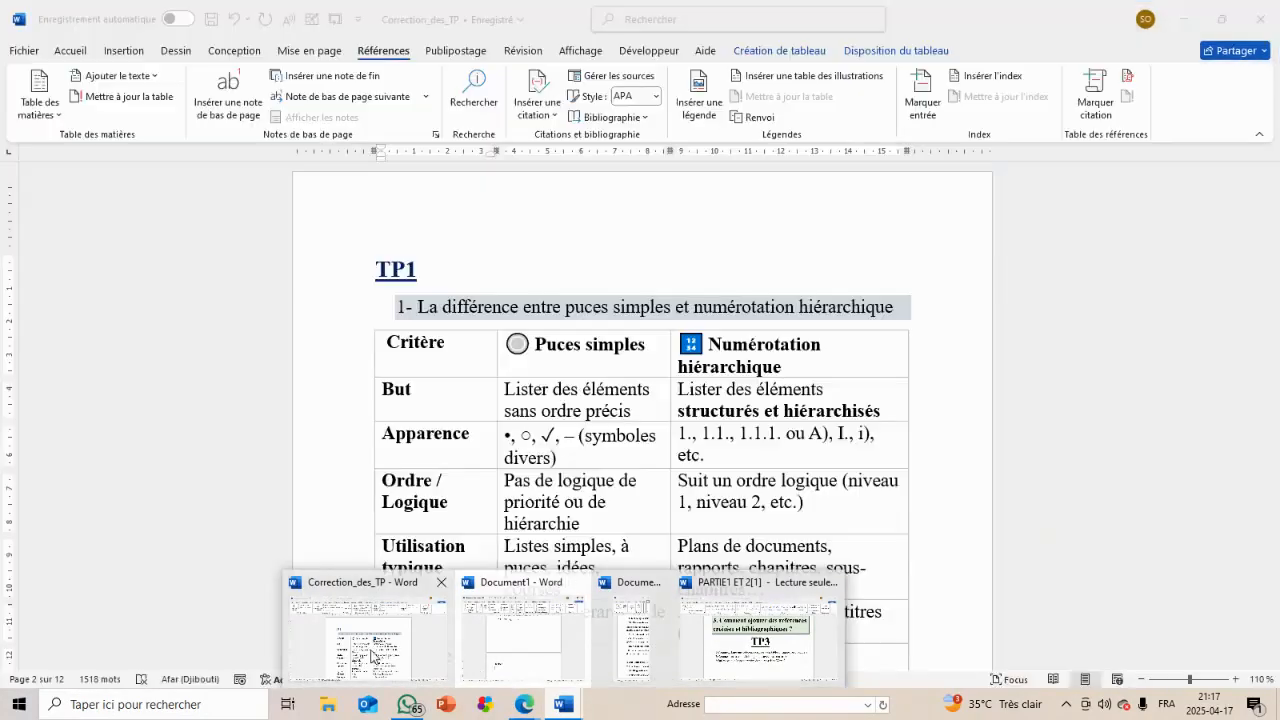
Switch to the Correction_des_TP document and read its instructions on tables of contents, captions and inserting cross-references
click(372, 655)
scroll(680, 449, down, 10)
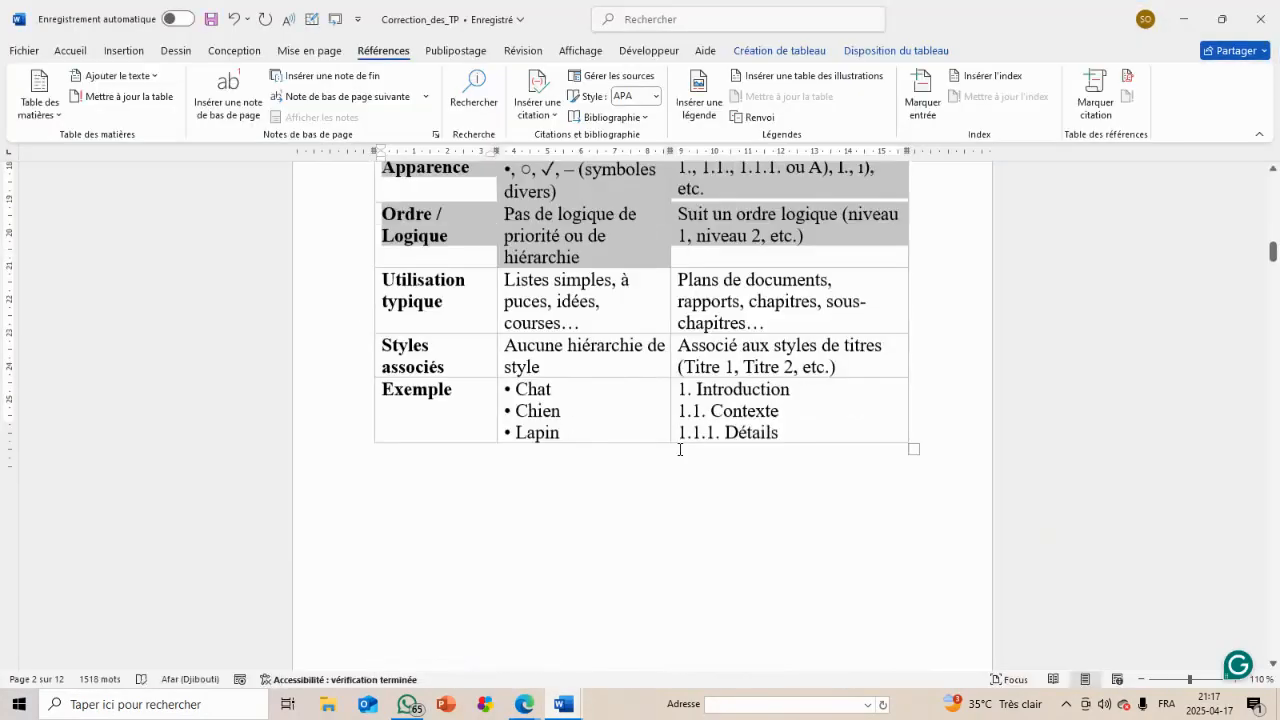
scroll(680, 449, down, 20)
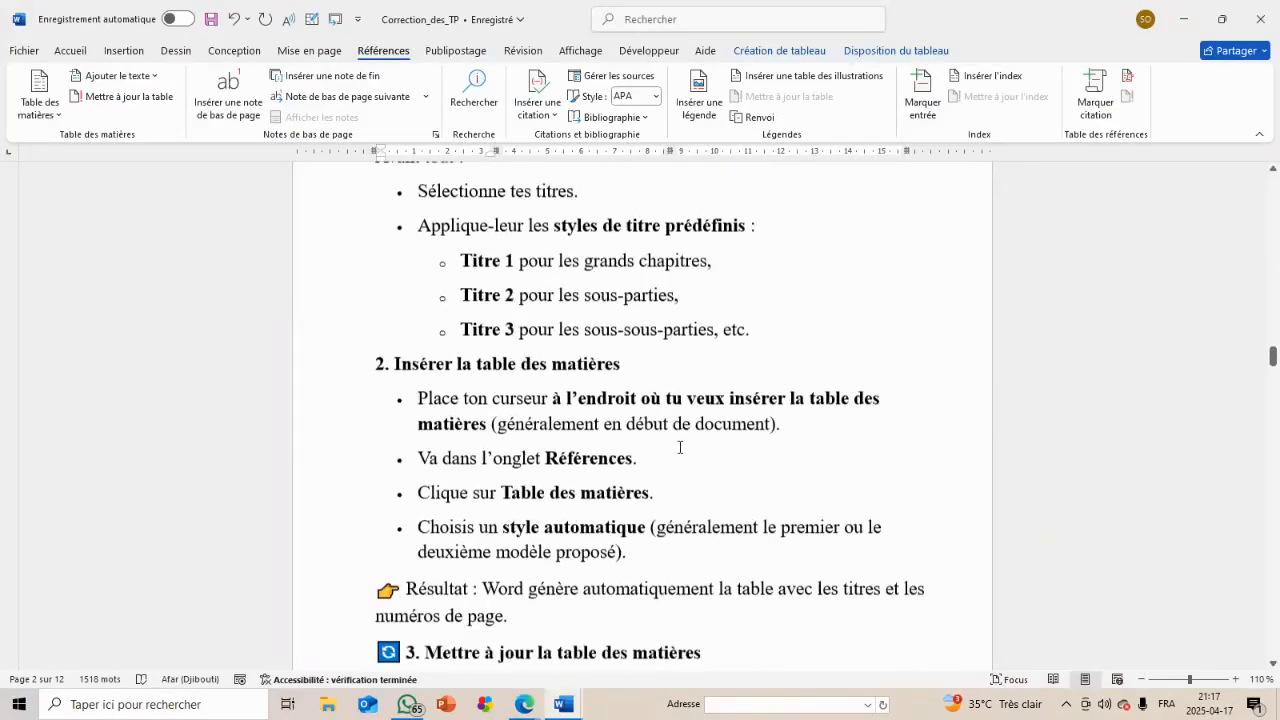
scroll(680, 449, down, 5)
scroll(680, 449, up, 3)
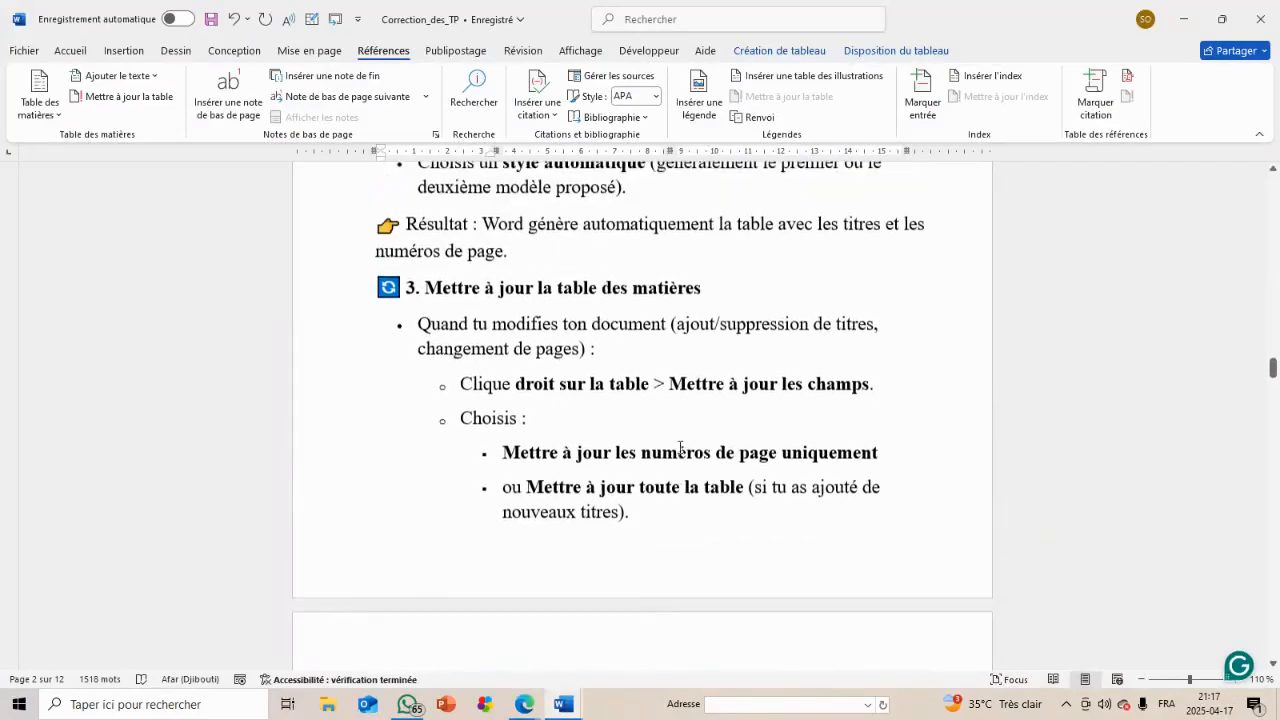
scroll(680, 449, up, 4)
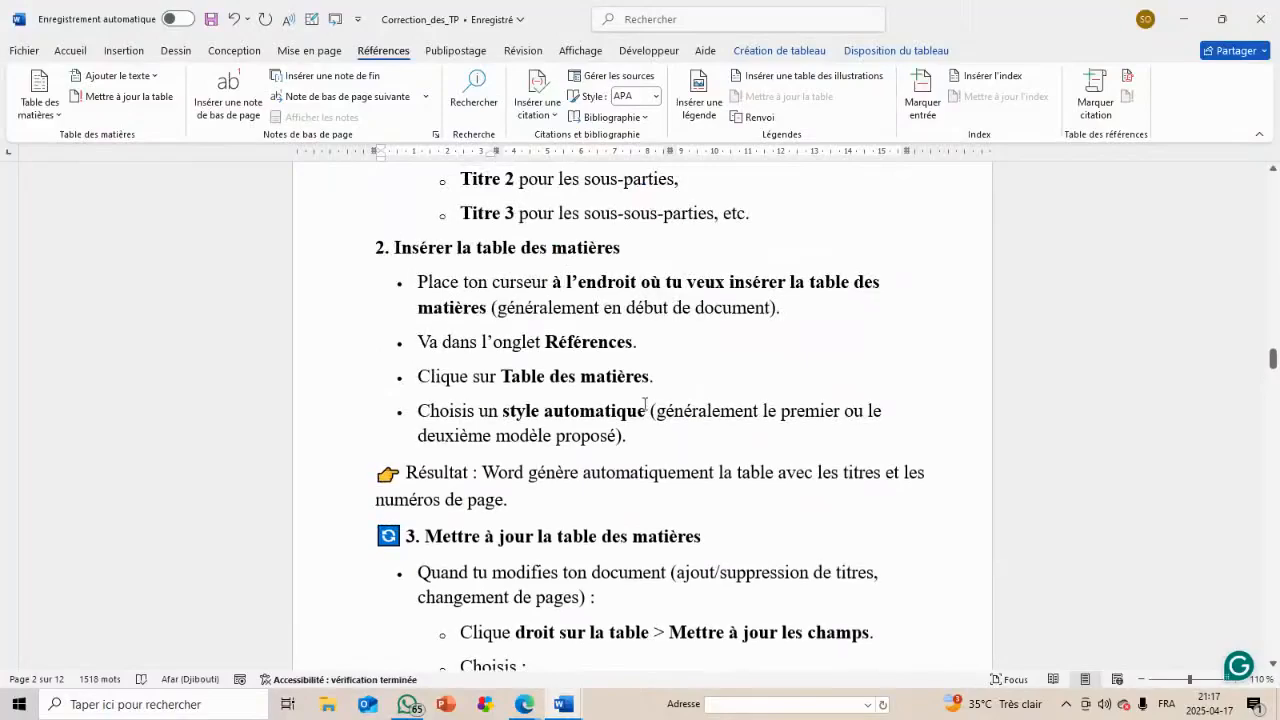
scroll(641, 385, down, 8)
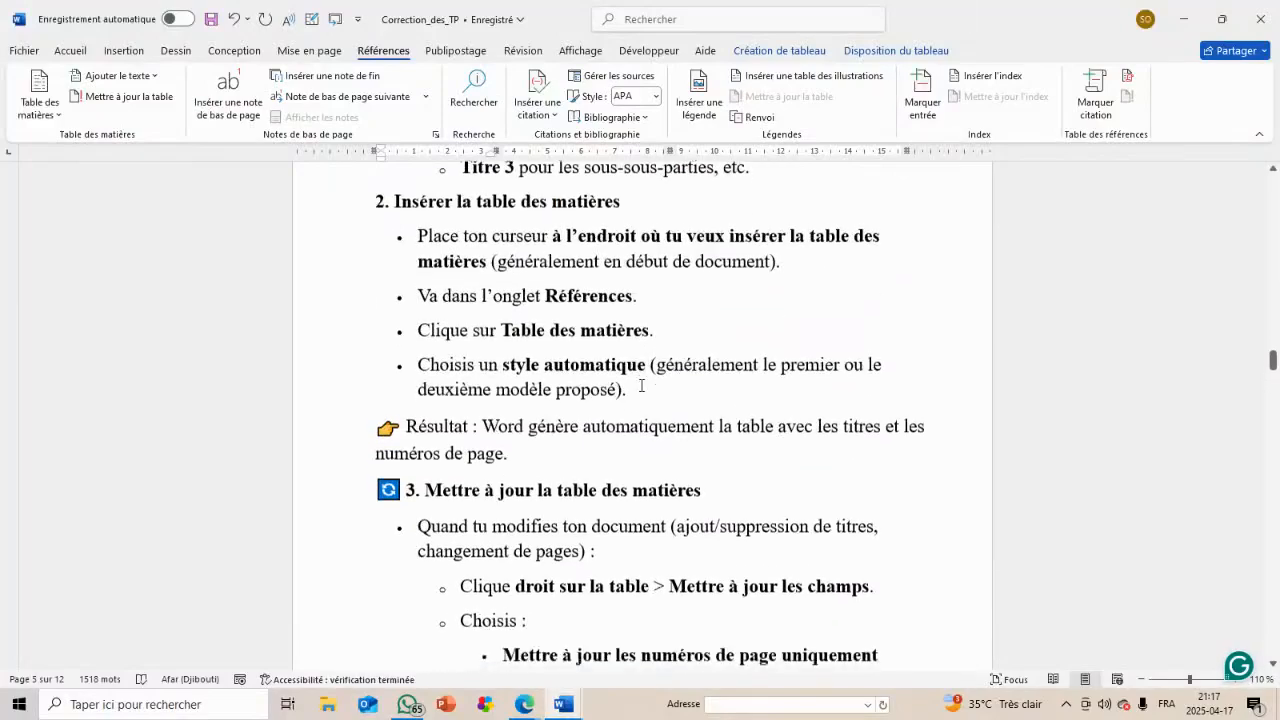
scroll(641, 385, down, 5)
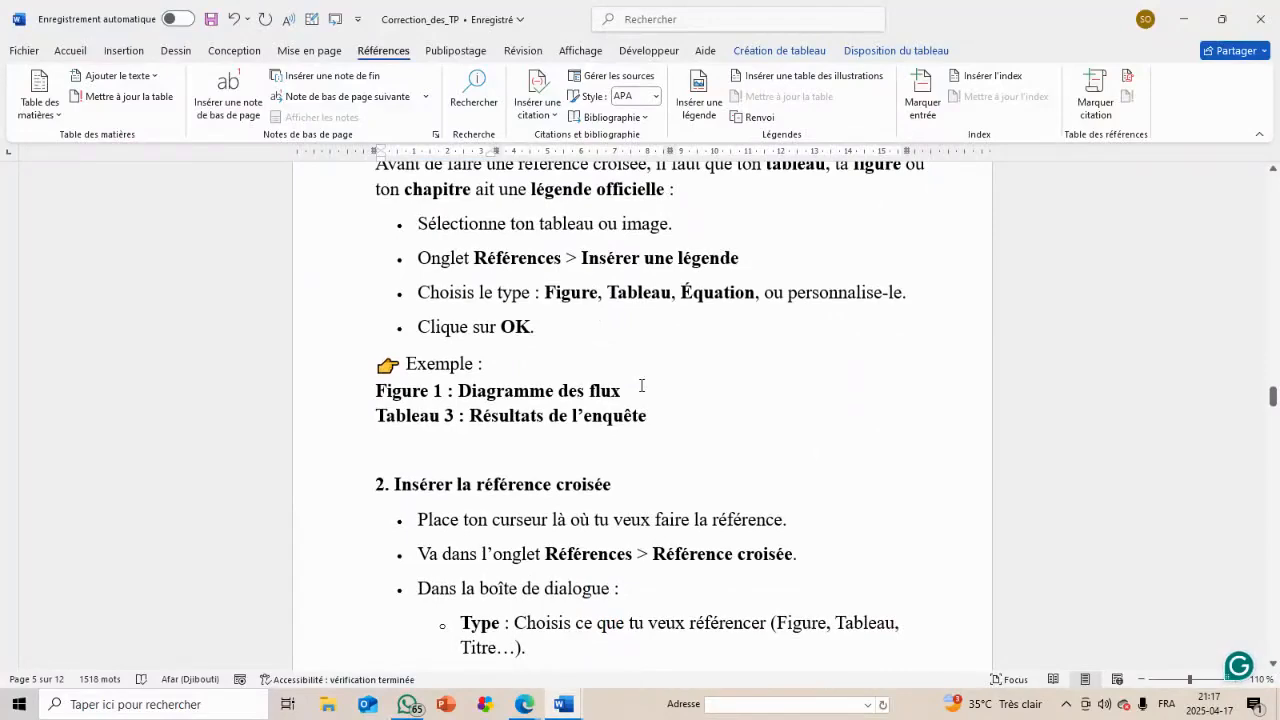
scroll(641, 385, down, 3)
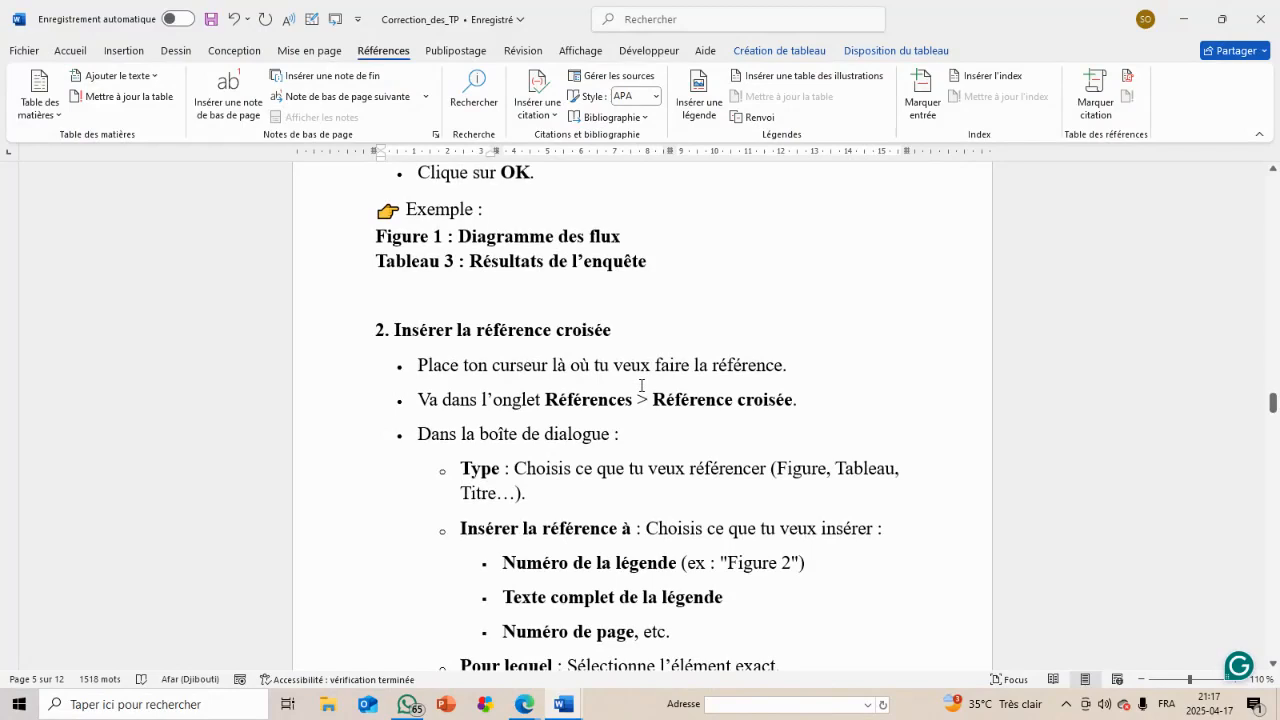
scroll(641, 385, down, 2)
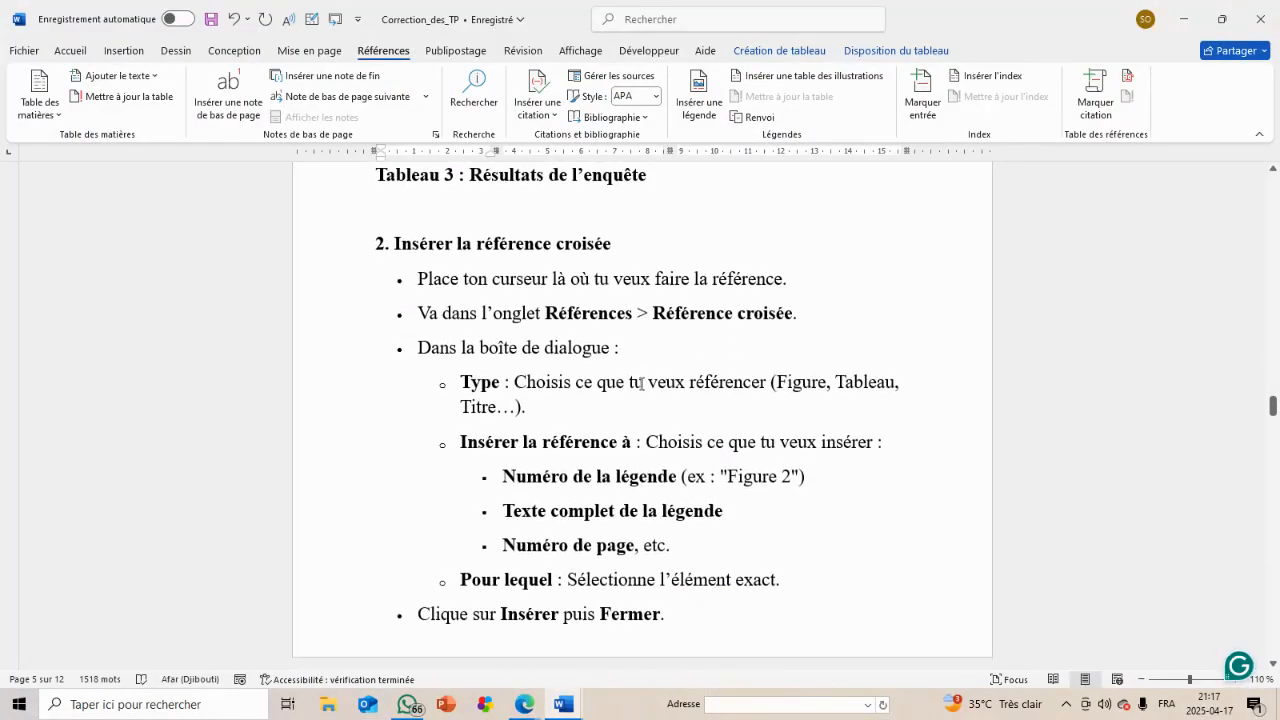
Look through the table of contents options in Document1 and return to the cross-reference instructions in Correction_des_TP
click(560, 706)
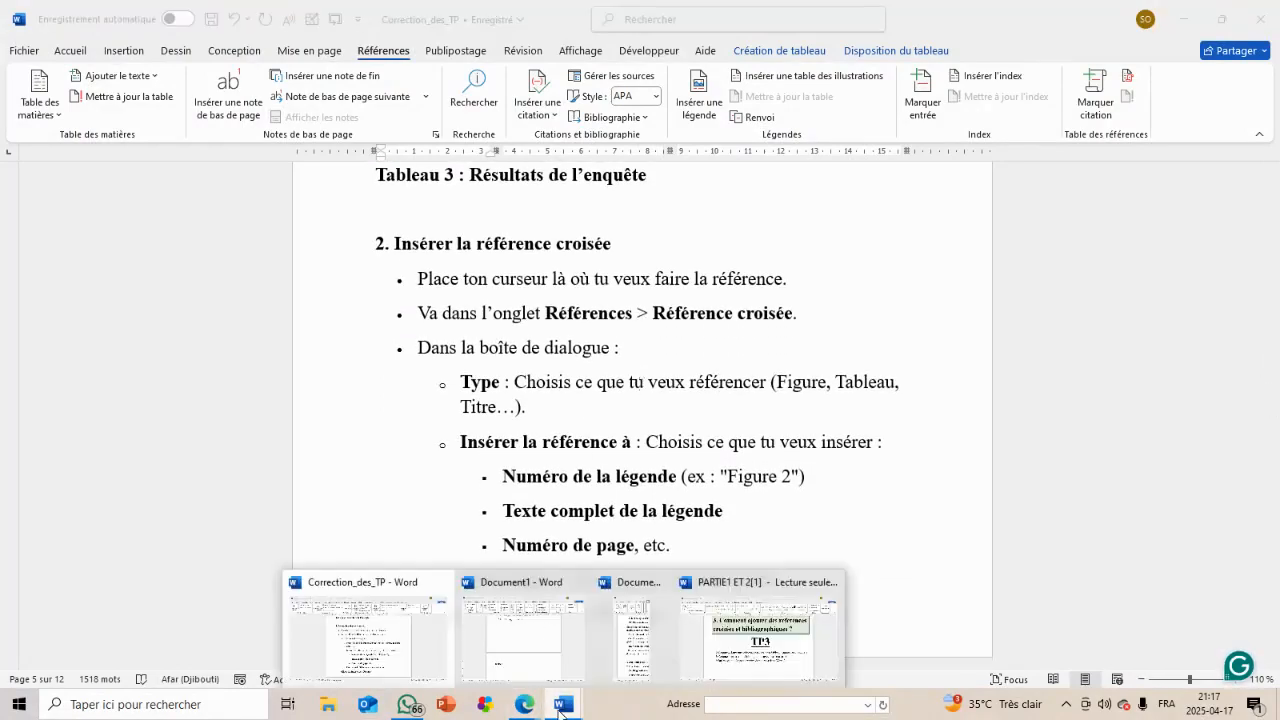
click(511, 632)
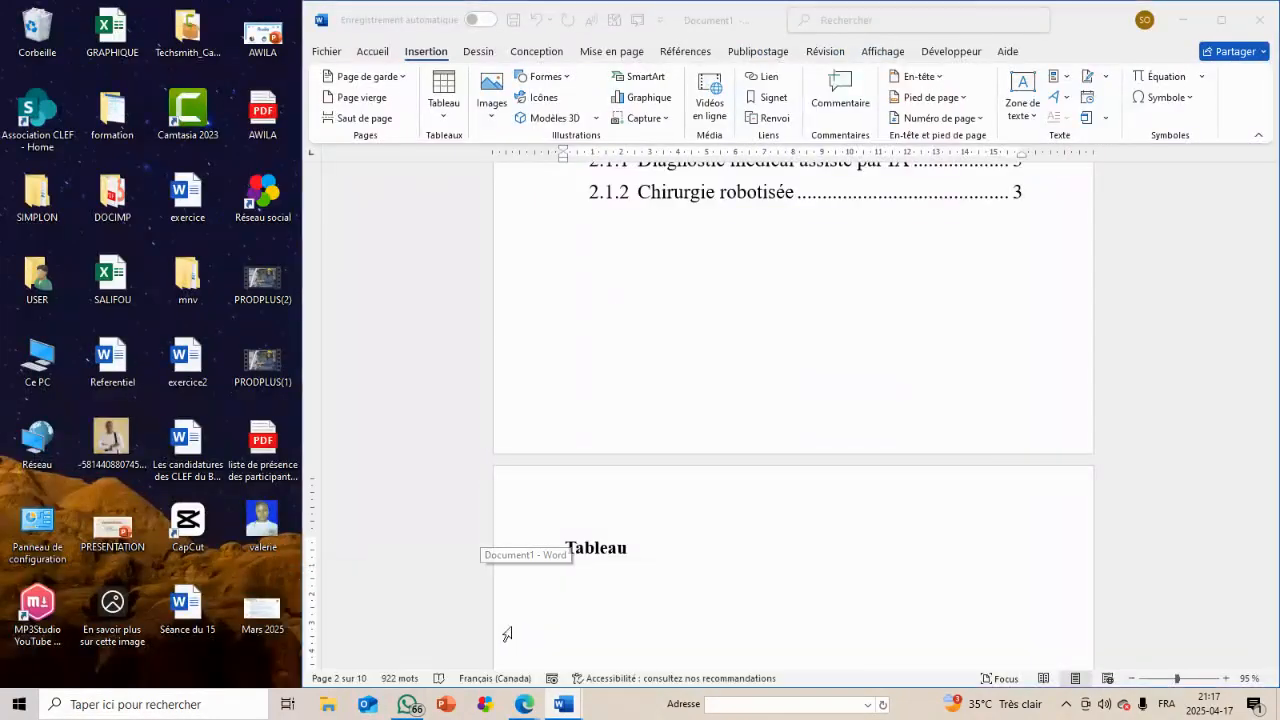
click(686, 51)
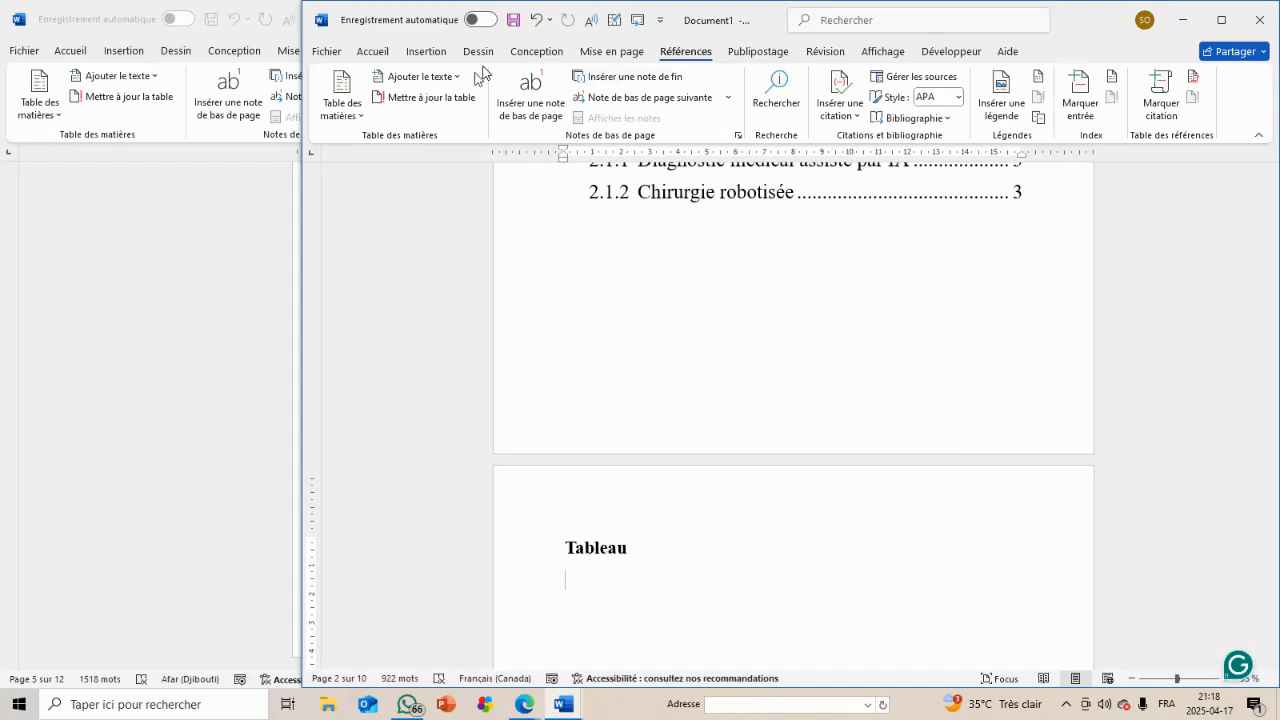
click(363, 118)
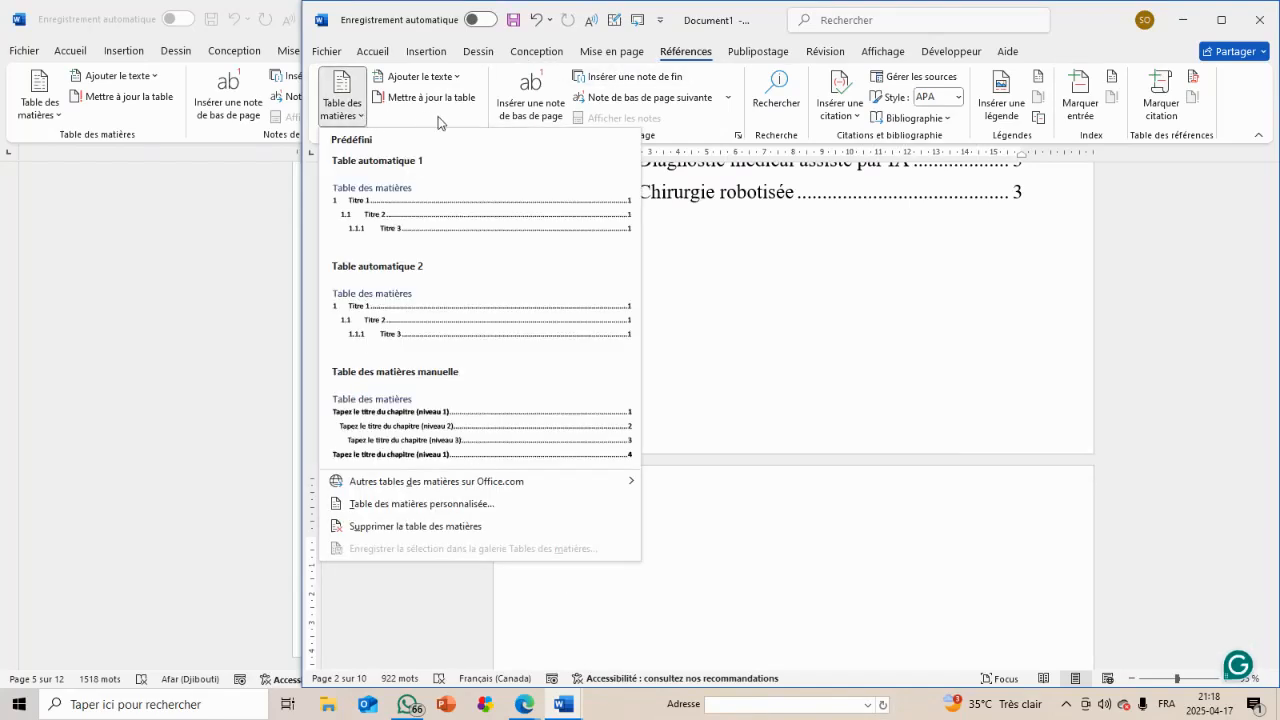
click(560, 708)
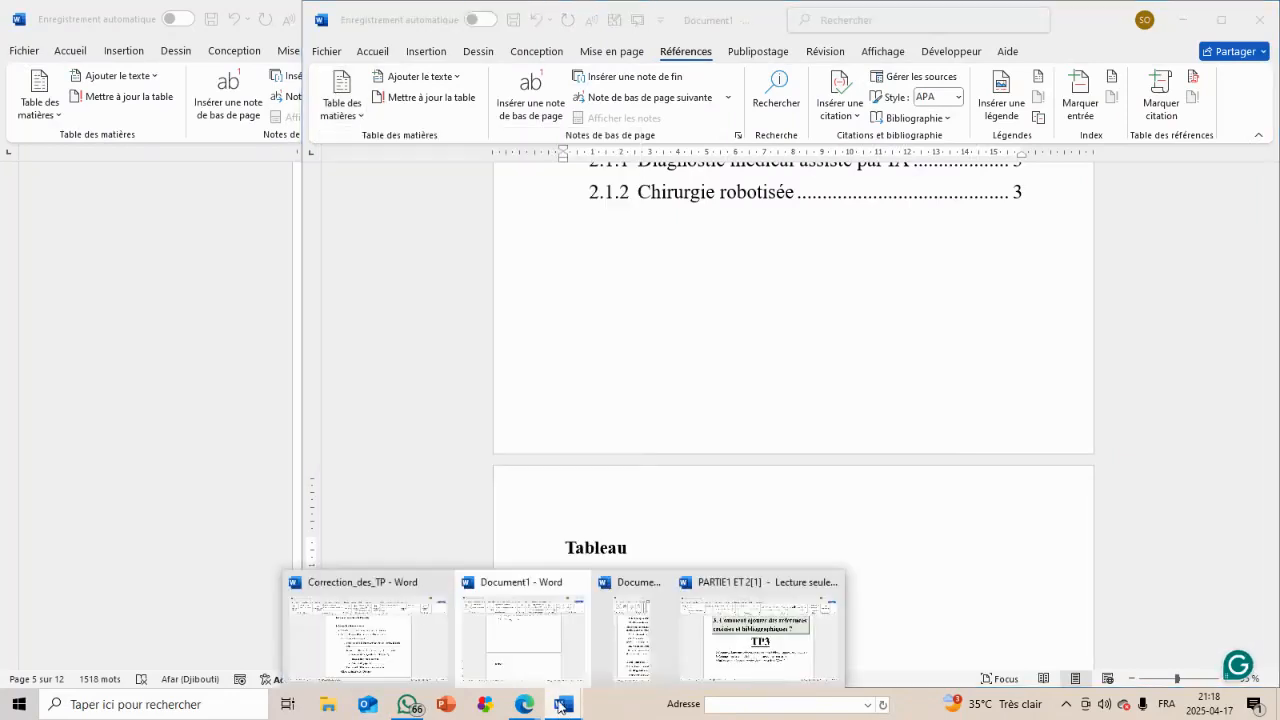
mouse_move(745, 645)
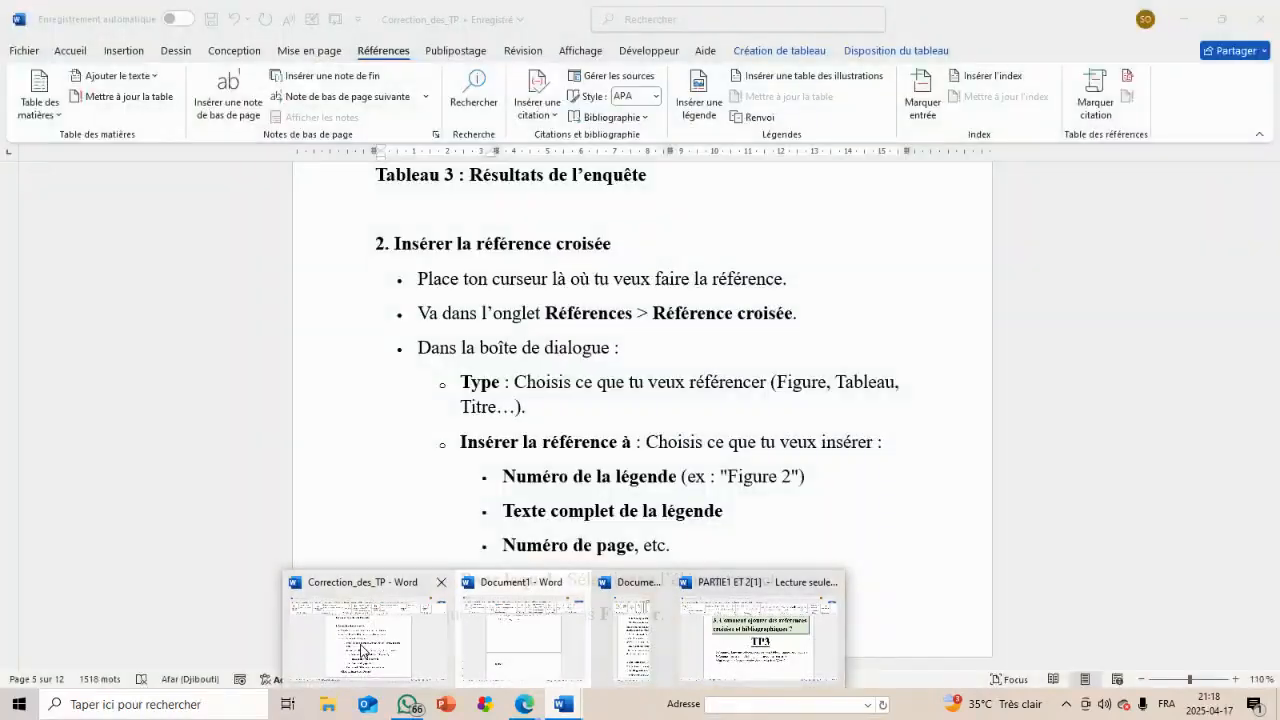
click(356, 648)
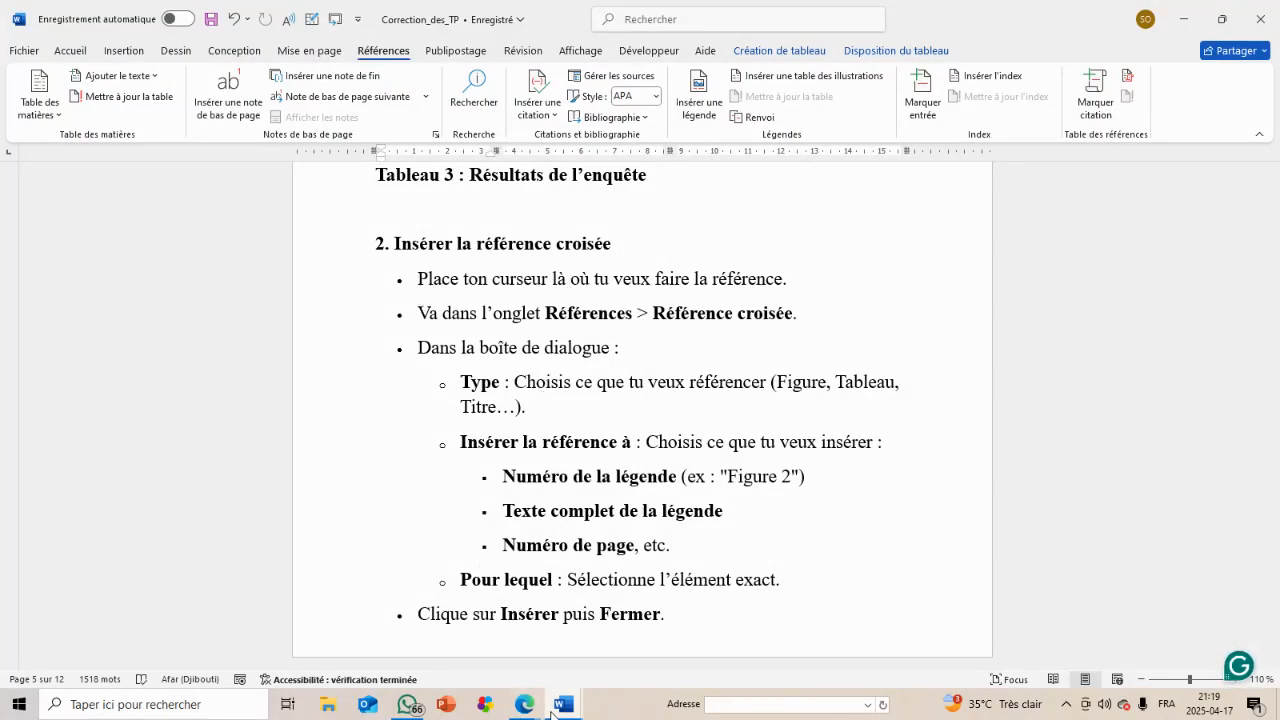
Switch back to Document1 and maximize its window
mouse_move(552, 713)
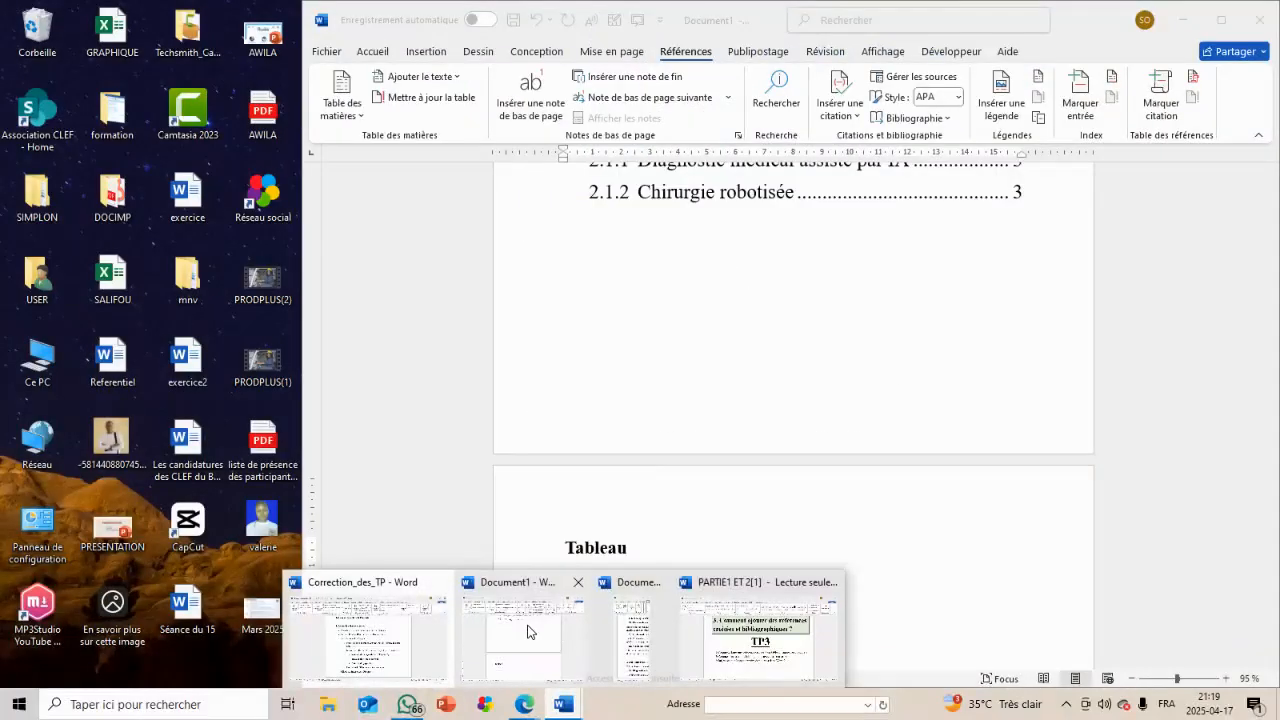
click(528, 632)
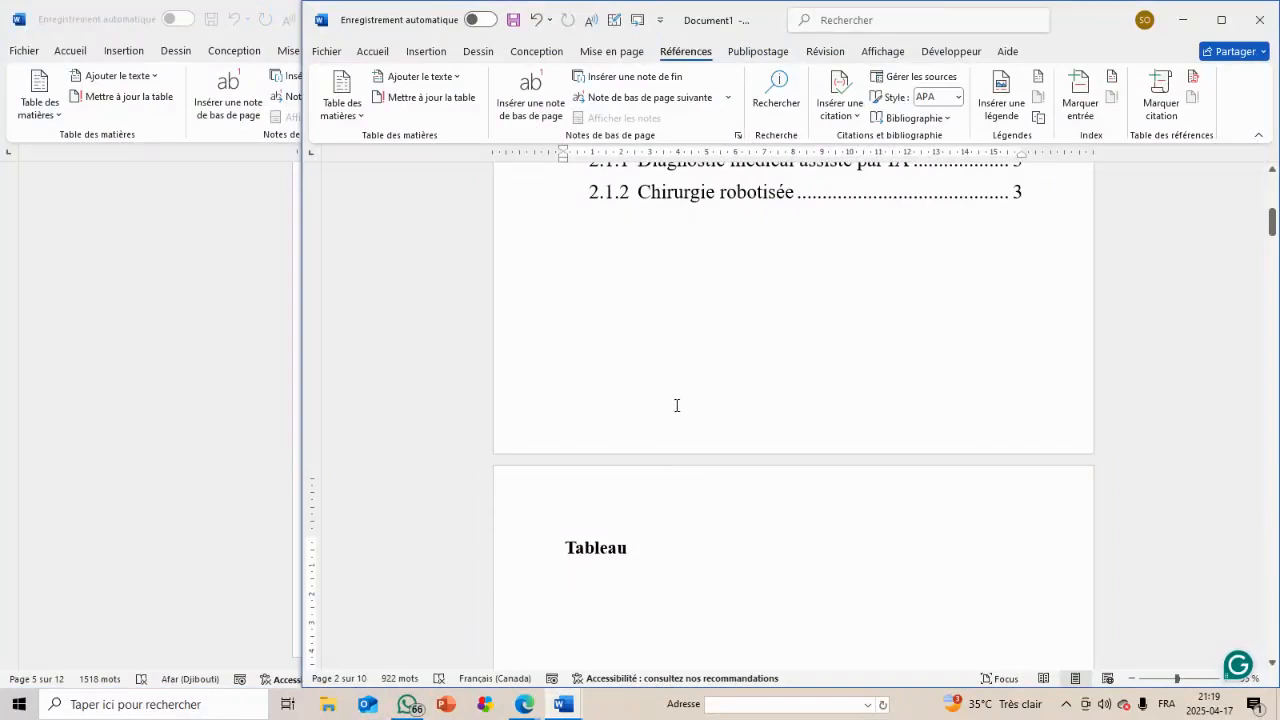
click(624, 55)
click(704, 50)
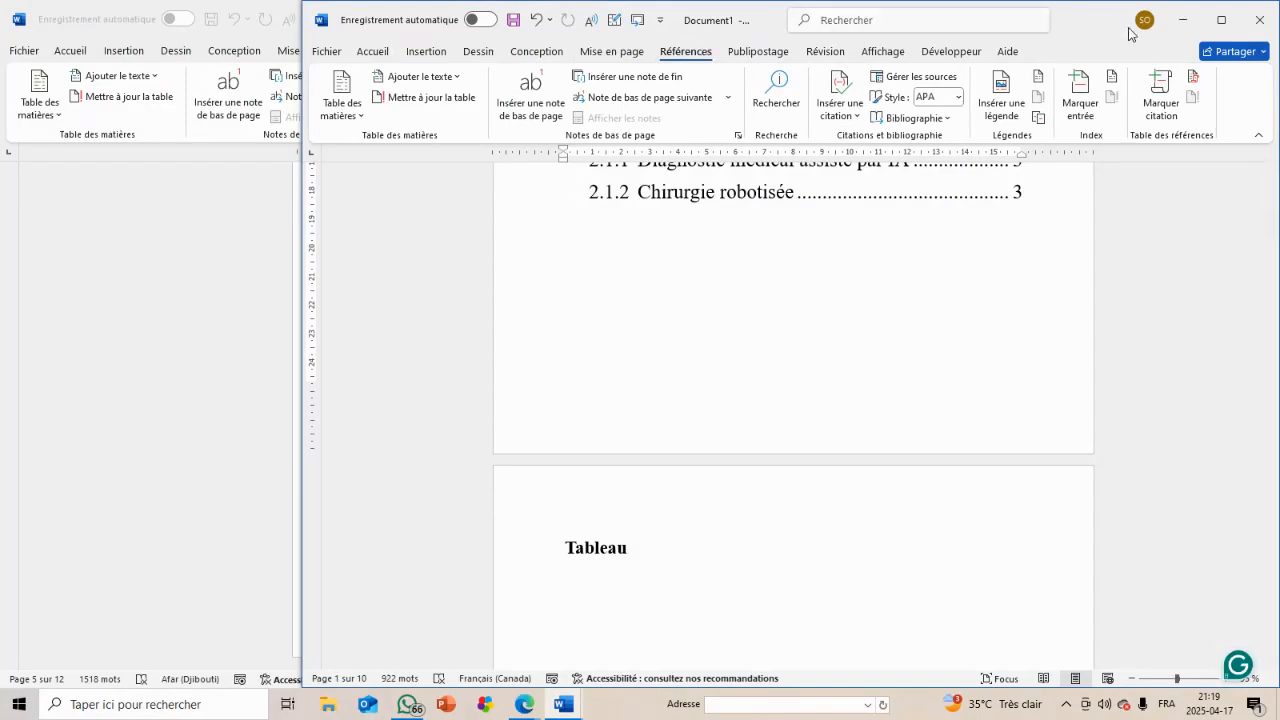
click(1221, 20)
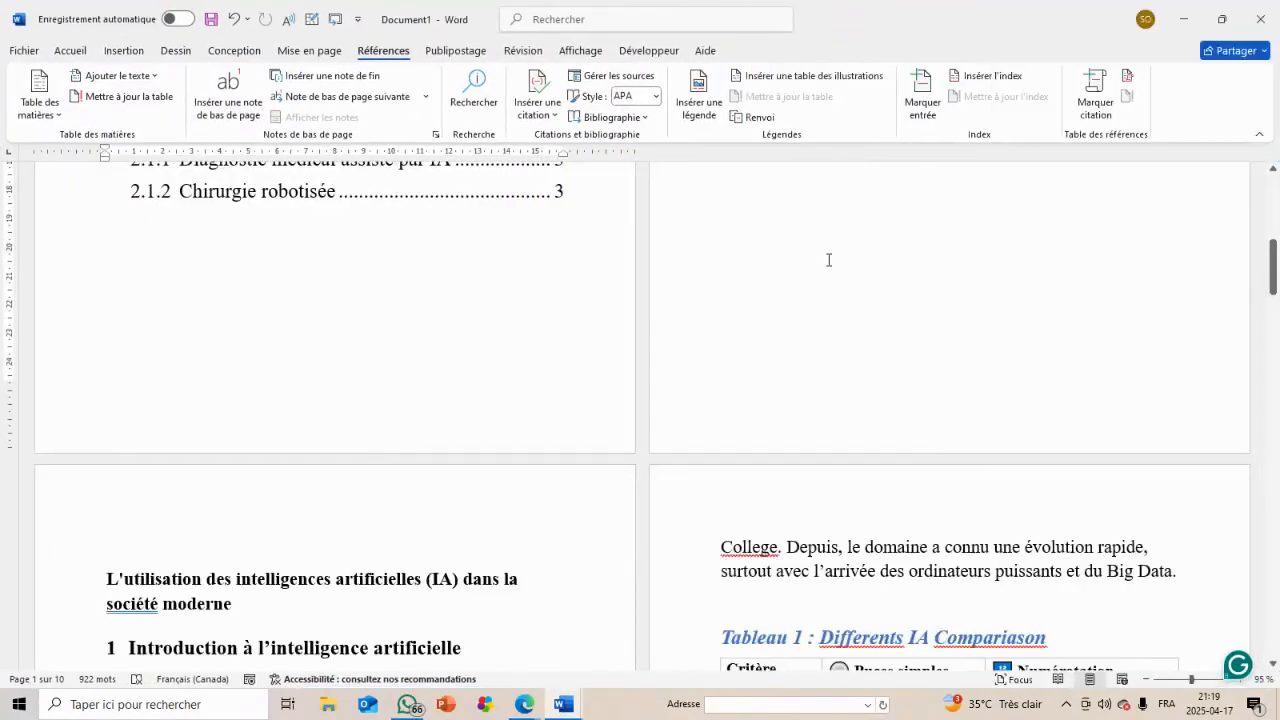
Insert a table of illustrations for the "Tableau" captions under the "Tableau" heading, keeping the "Depuis modèle" format
ctrl+scroll(825, 260, up, 6)
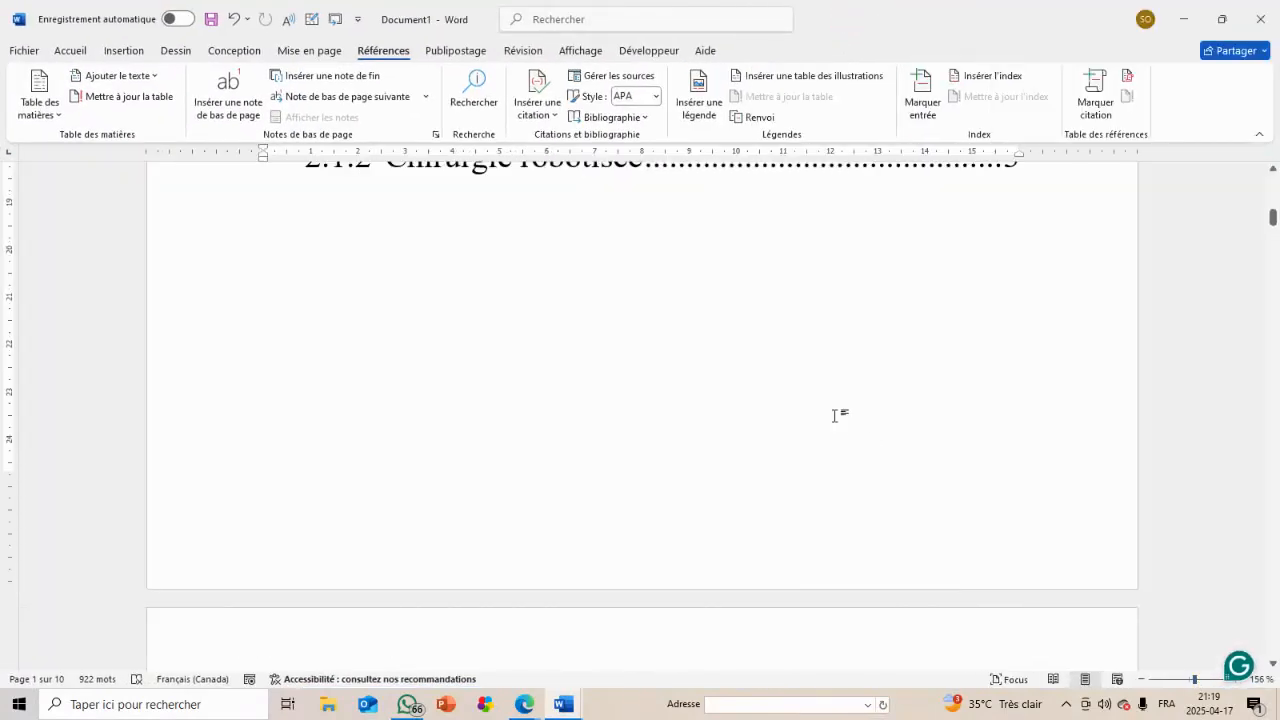
scroll(836, 416, up, 3)
scroll(836, 416, up, 1)
scroll(834, 414, down, 10)
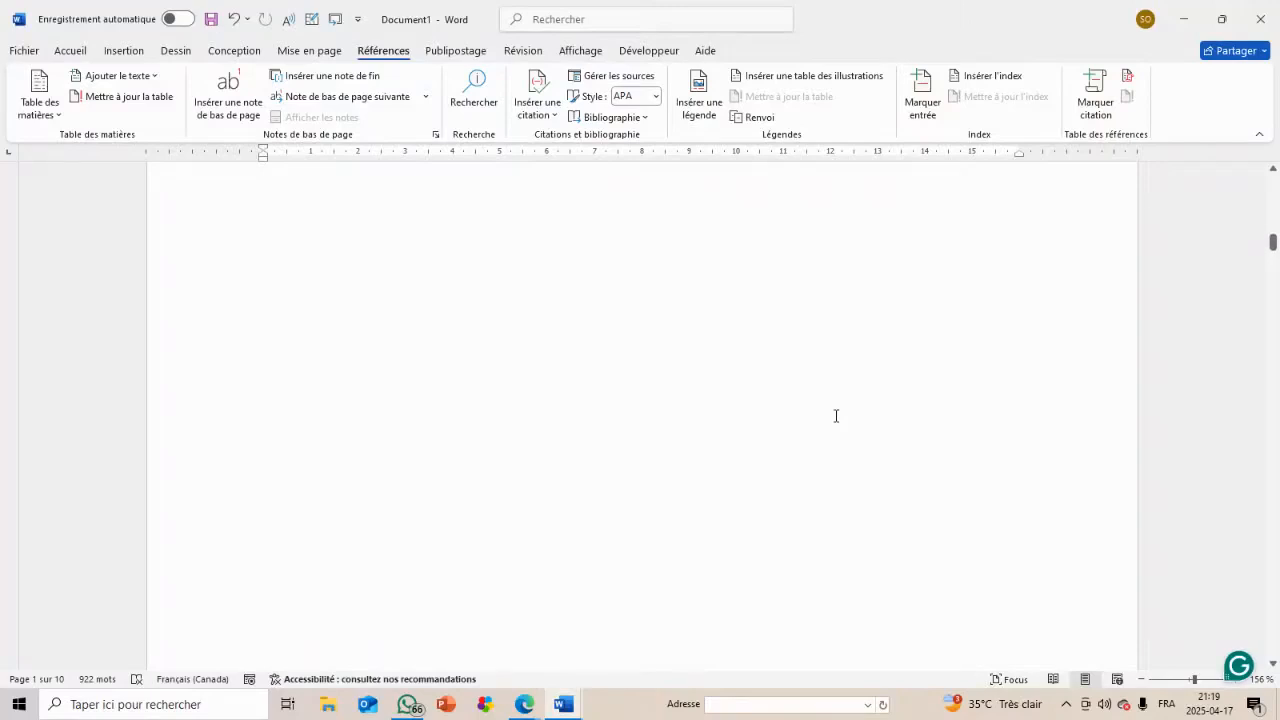
scroll(557, 480, up, 3)
click(374, 397)
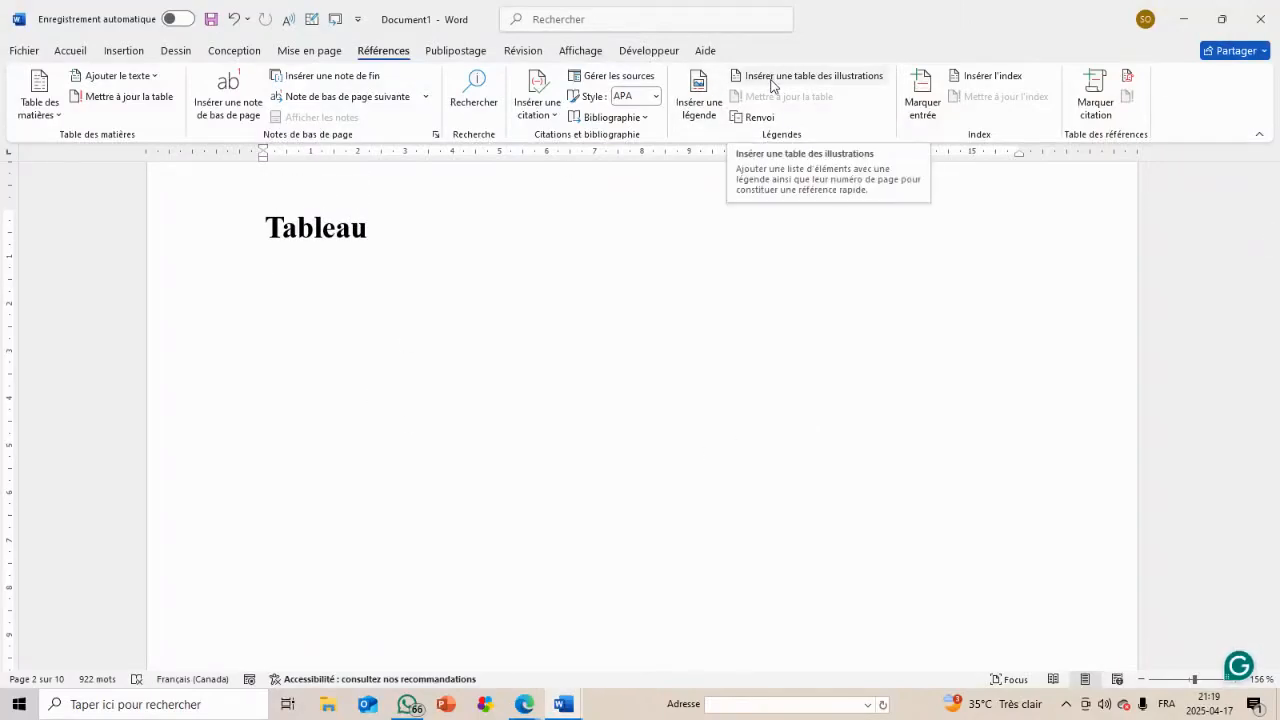
click(770, 80)
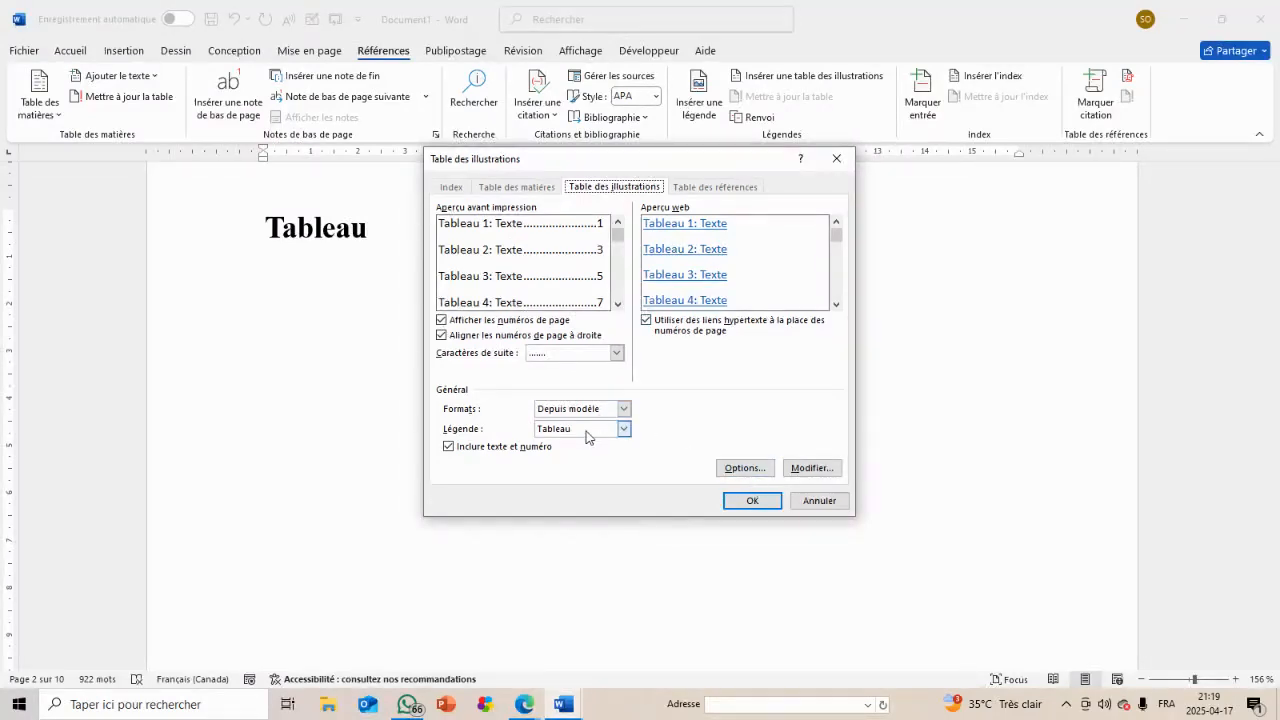
click(748, 498)
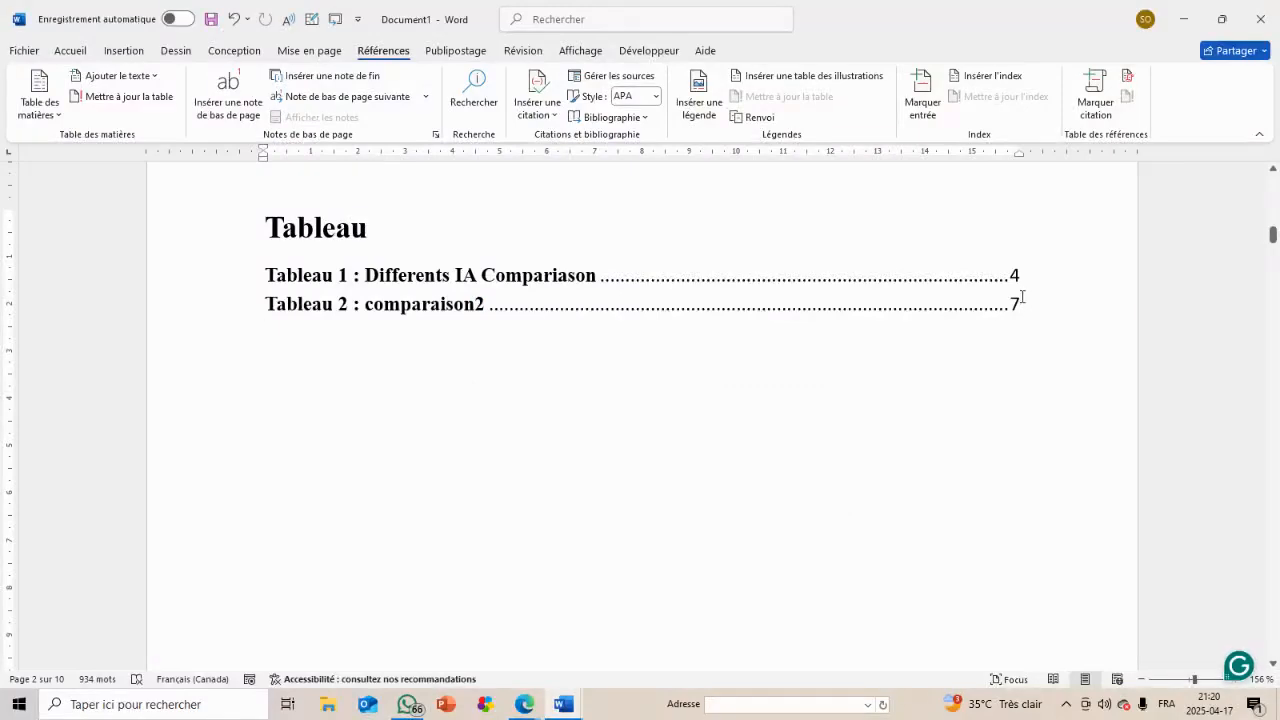
Add the heading "Images" below the list of tables, followed by an empty line
text(i)
key(BackSpace)
text(Images)
key(Return)
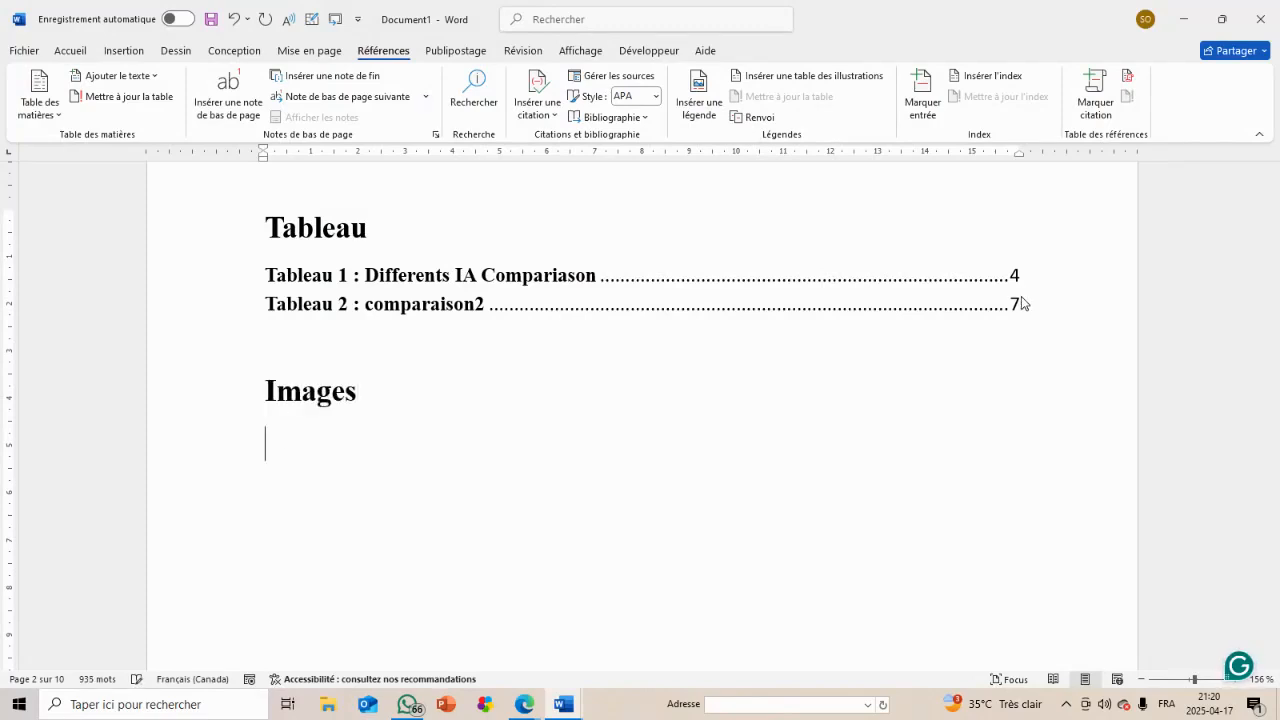
Insert a table of illustrations under the "Images" heading, using the caption label "Image"
click(866, 79)
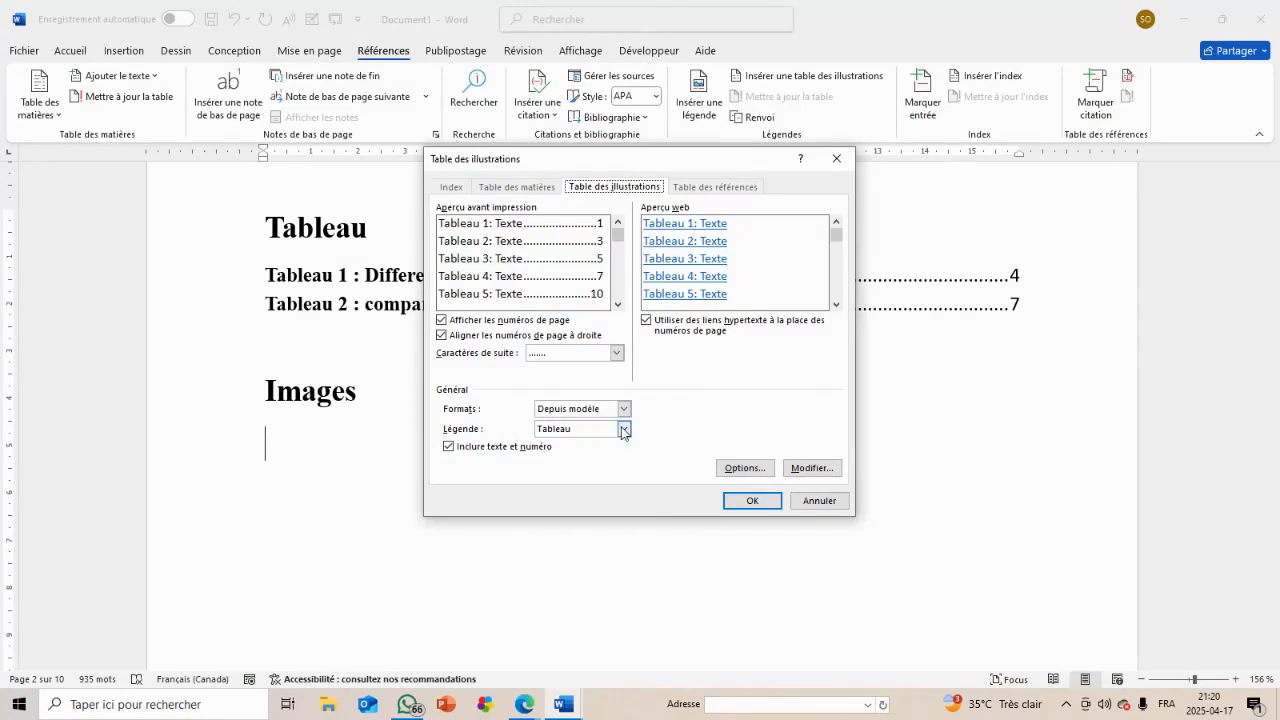
click(623, 429)
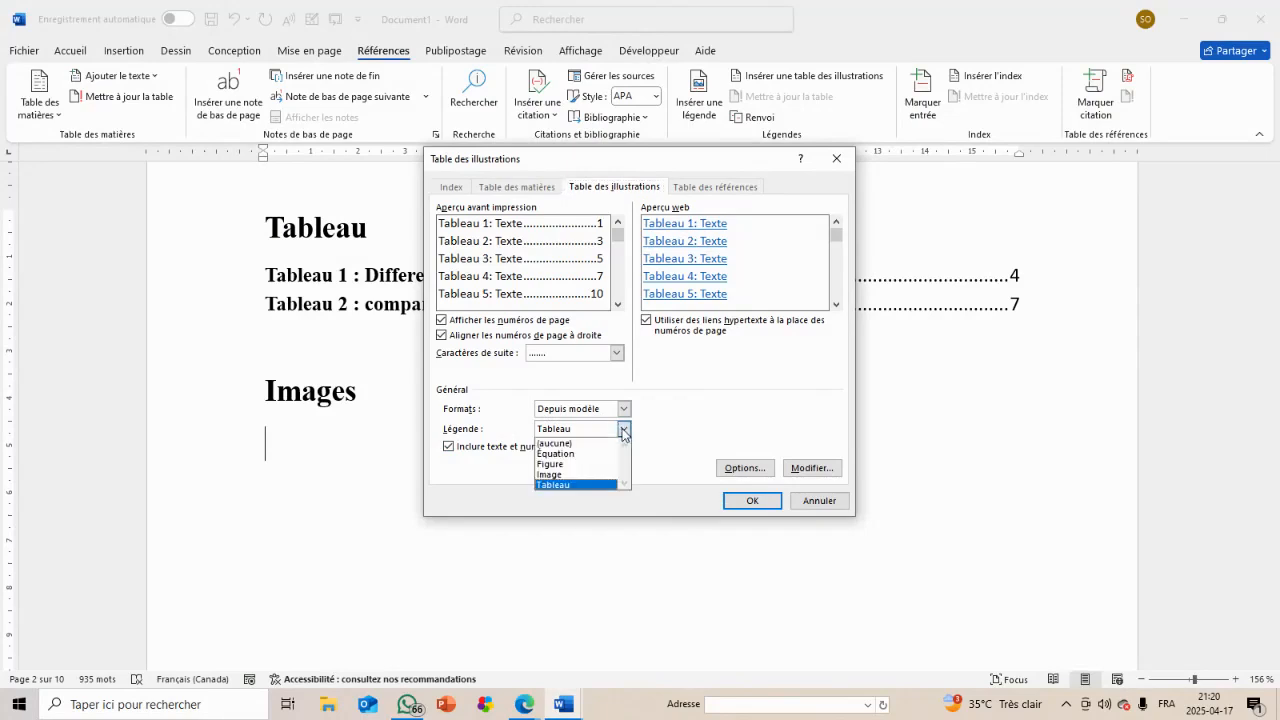
click(590, 475)
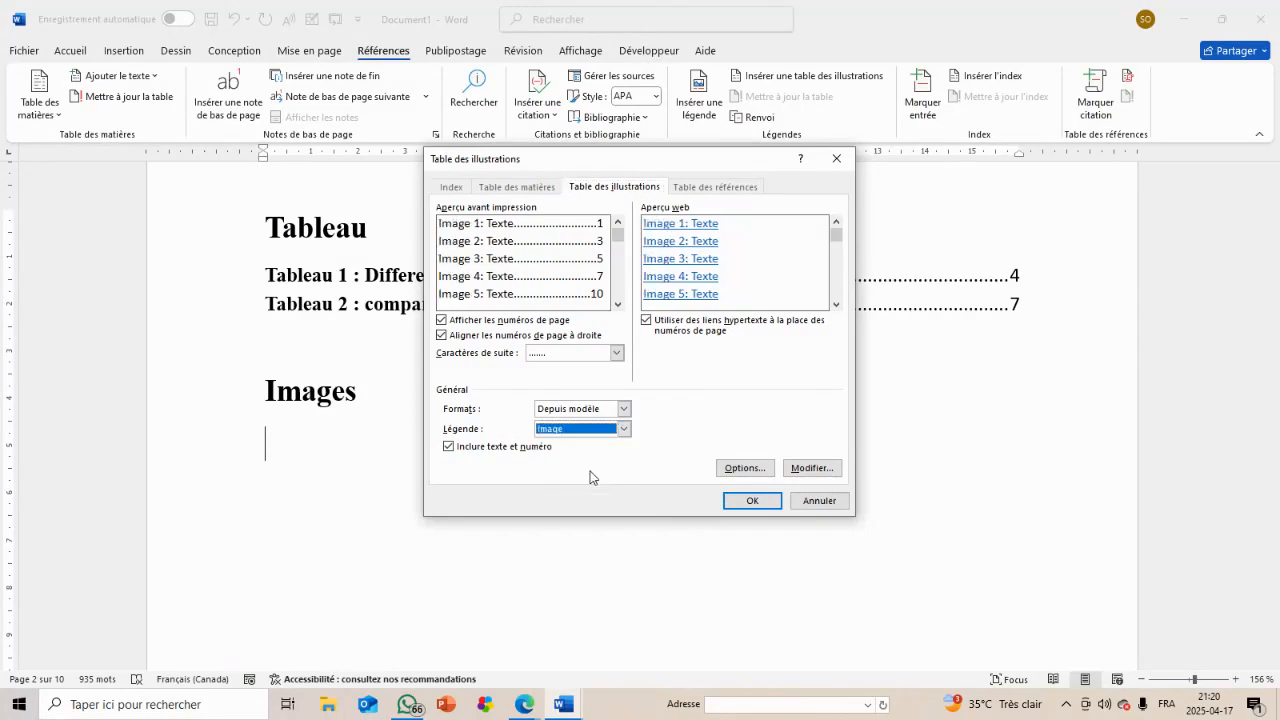
click(755, 500)
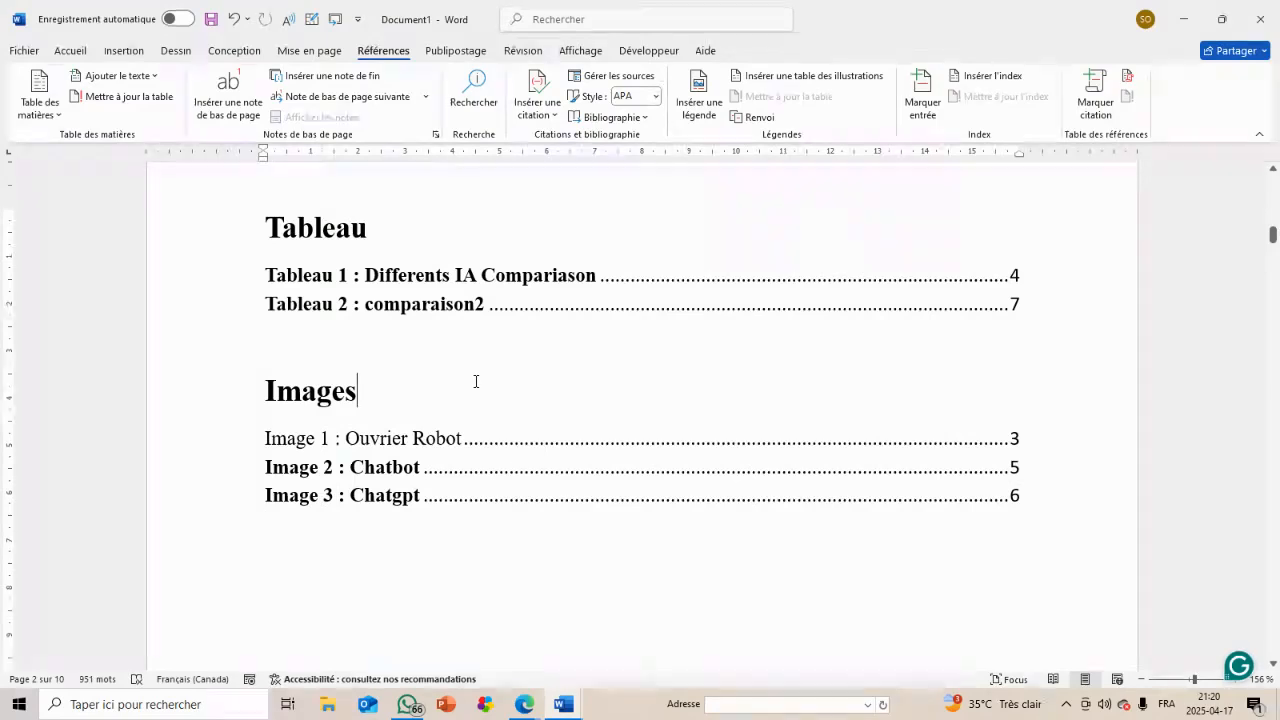
Review both caption lists, follow the "Image 3 : Chatgpt" entry to its caption, and look back through the captioned images before it
scroll(475, 381, up, 3)
scroll(475, 381, down, 3)
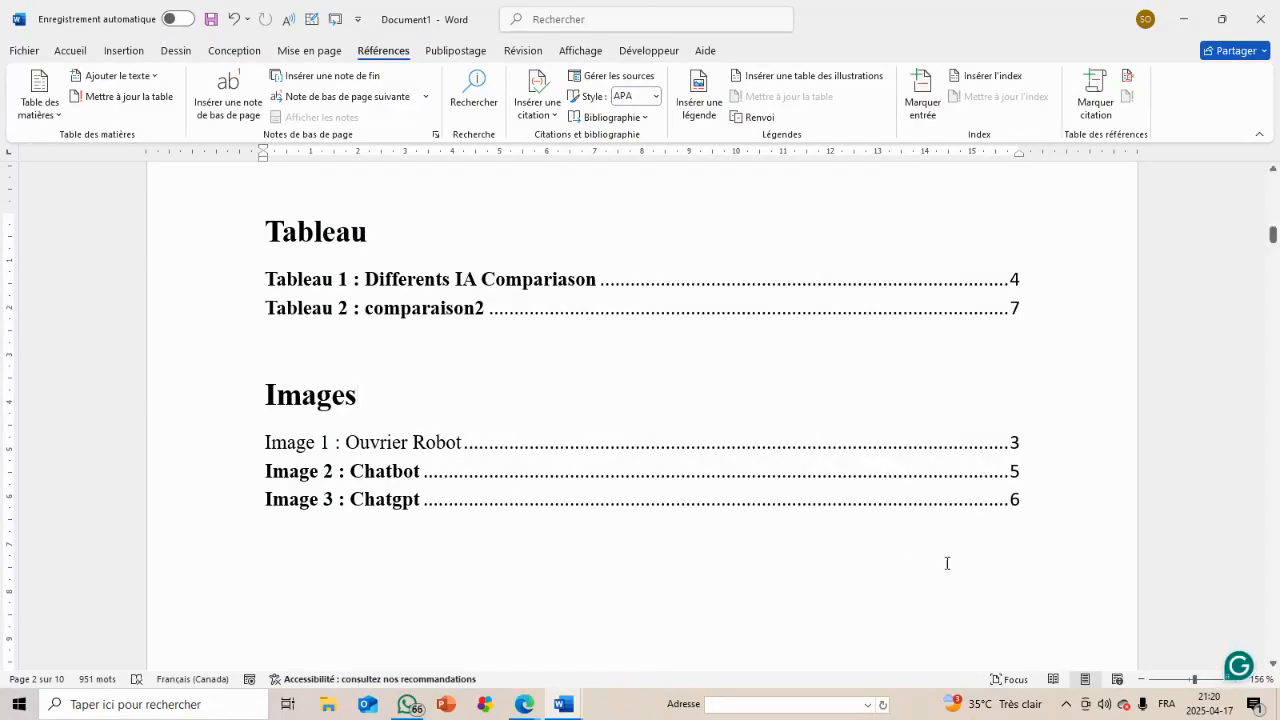
click(930, 505)
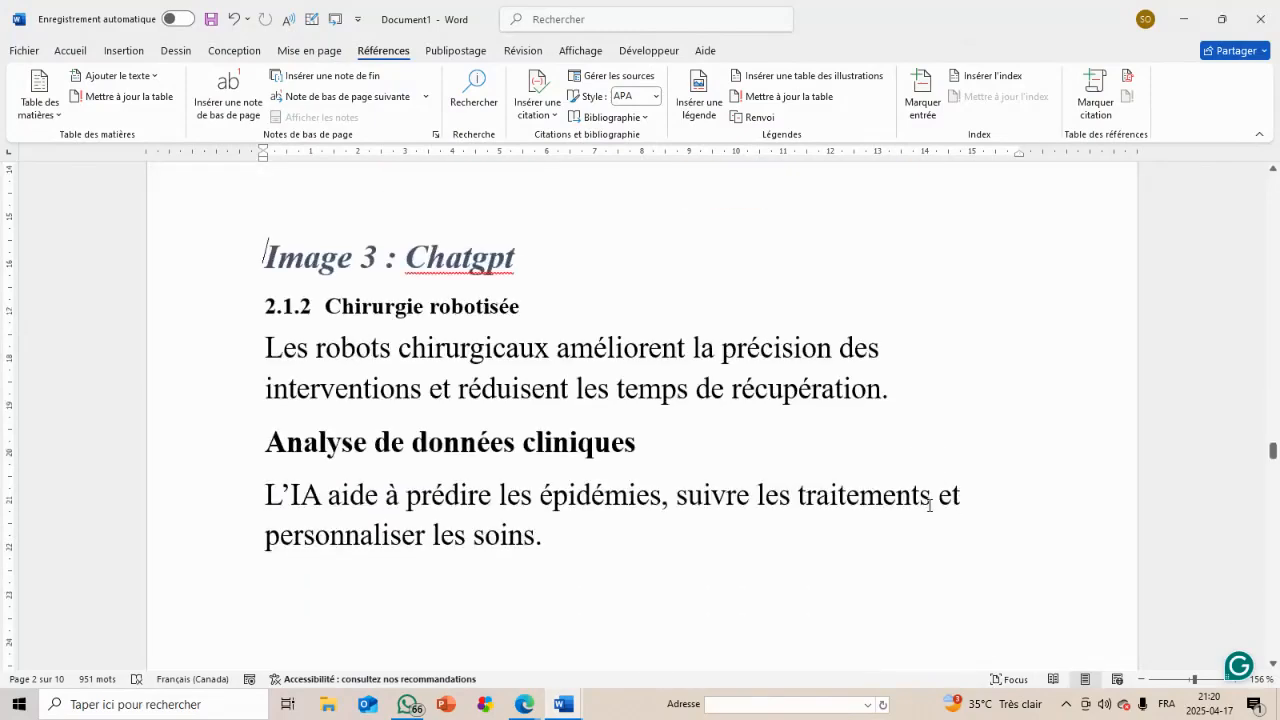
scroll(835, 405, up, 2)
scroll(826, 397, up, 2)
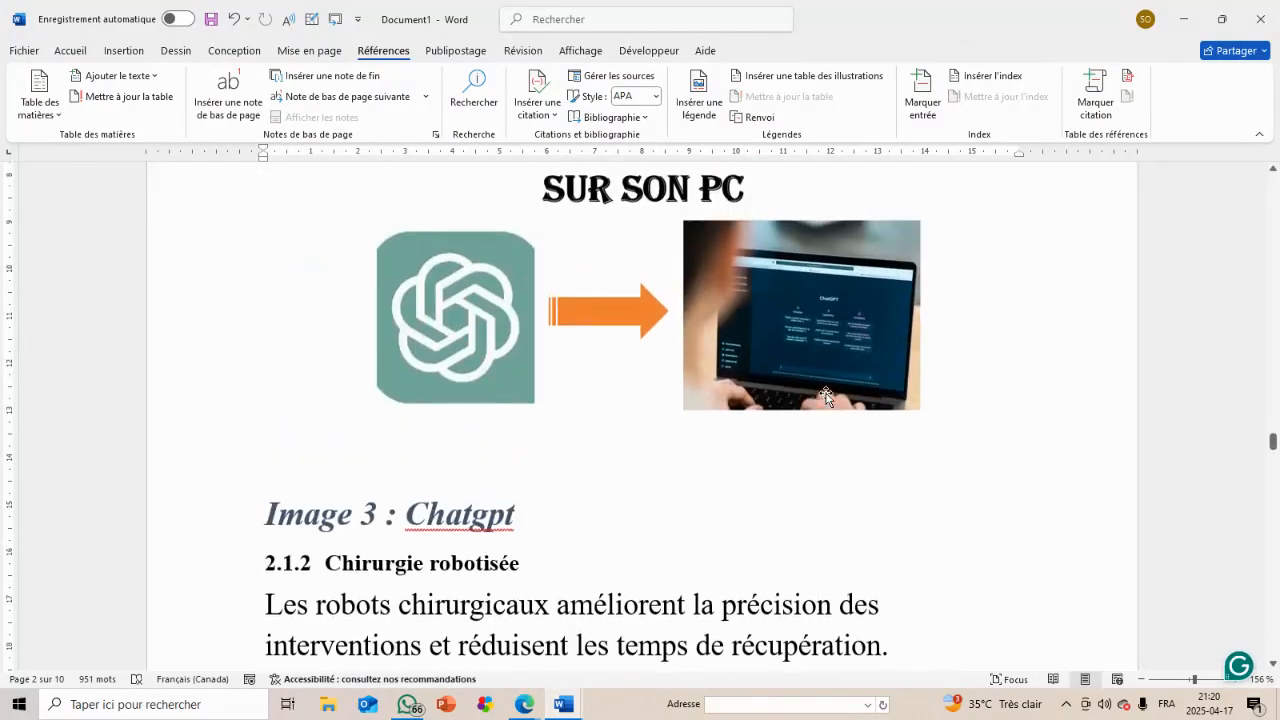
scroll(826, 397, up, 5)
scroll(826, 393, up, 7)
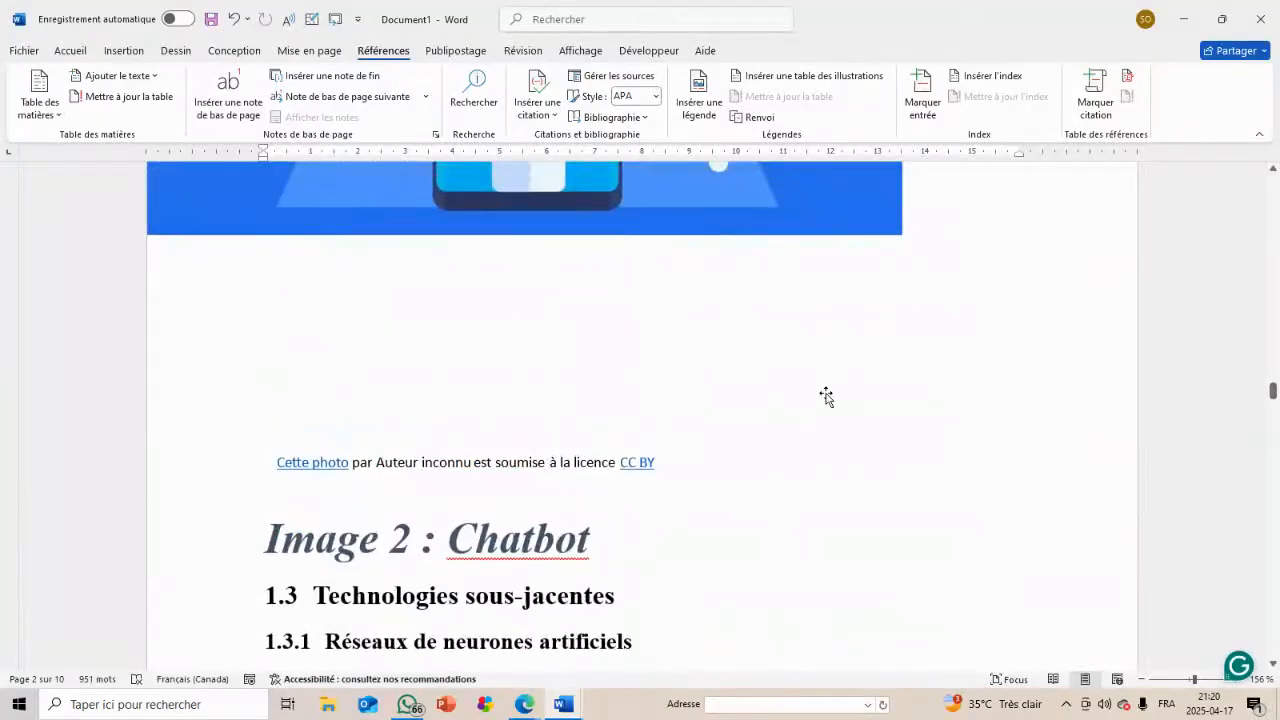
scroll(826, 397, up, 4)
scroll(845, 368, up, 3)
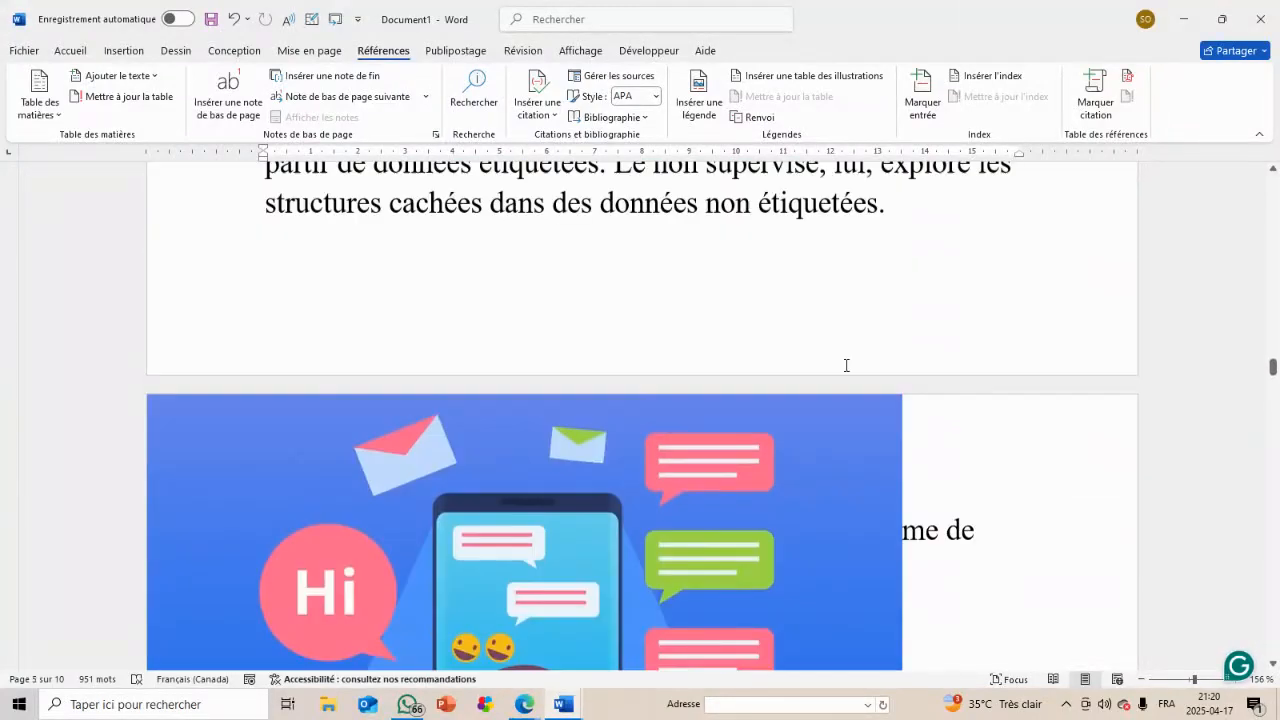